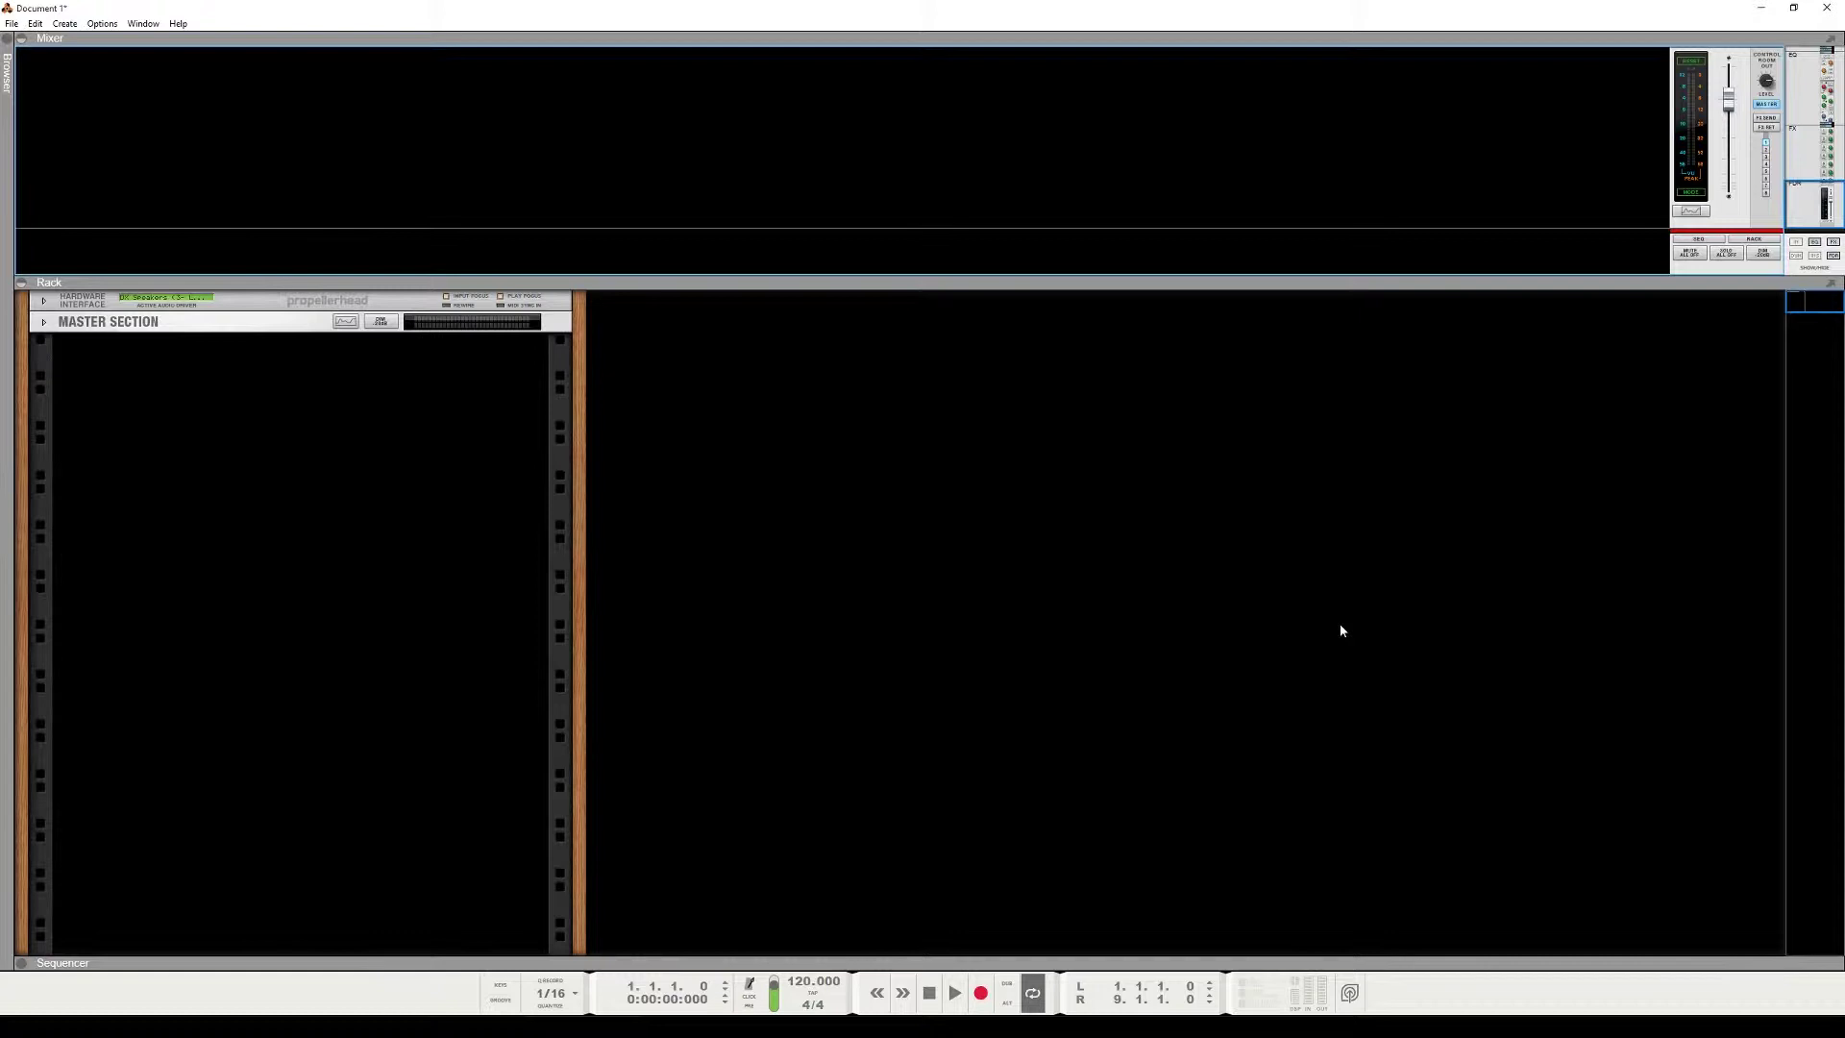
Examine the Master Section's FX send and return jacks on the rack's rear and the FX returns in the main mixer.
{"action": "left_click", "coordinate": [43, 327]}
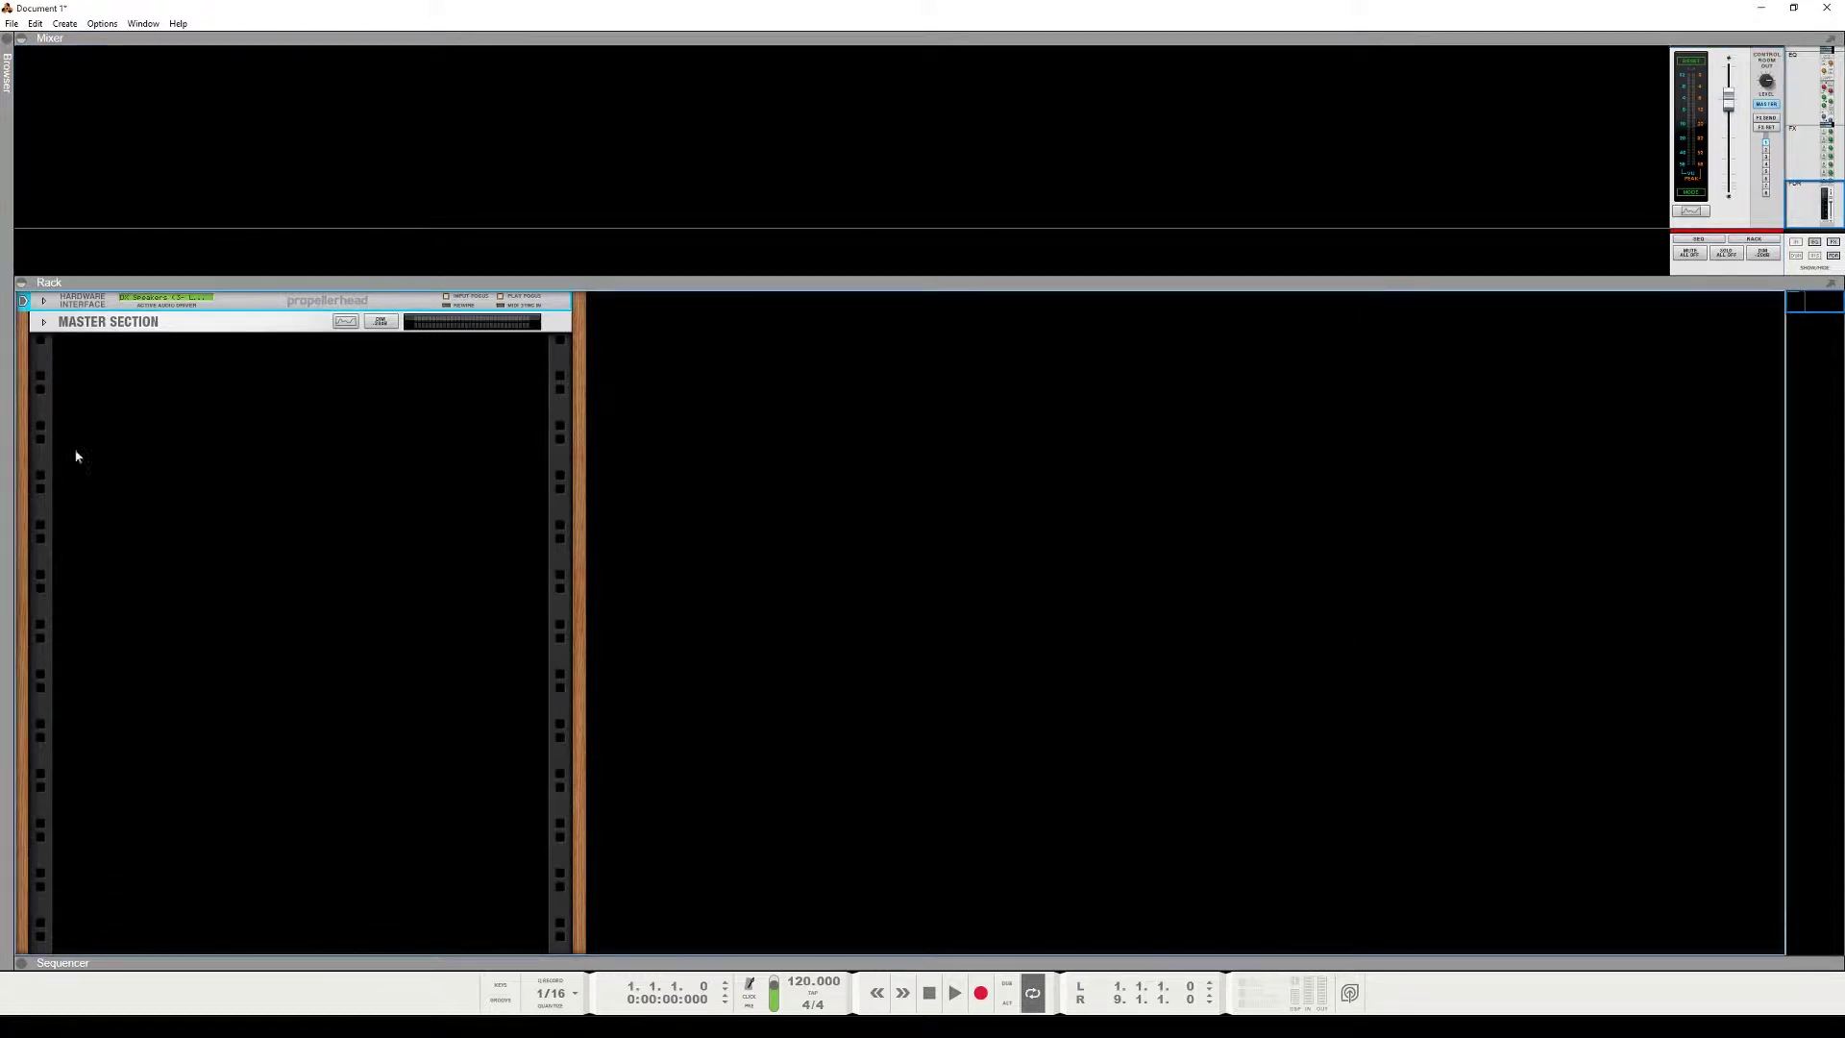
{"action": "left_click", "coordinate": [45, 323]}
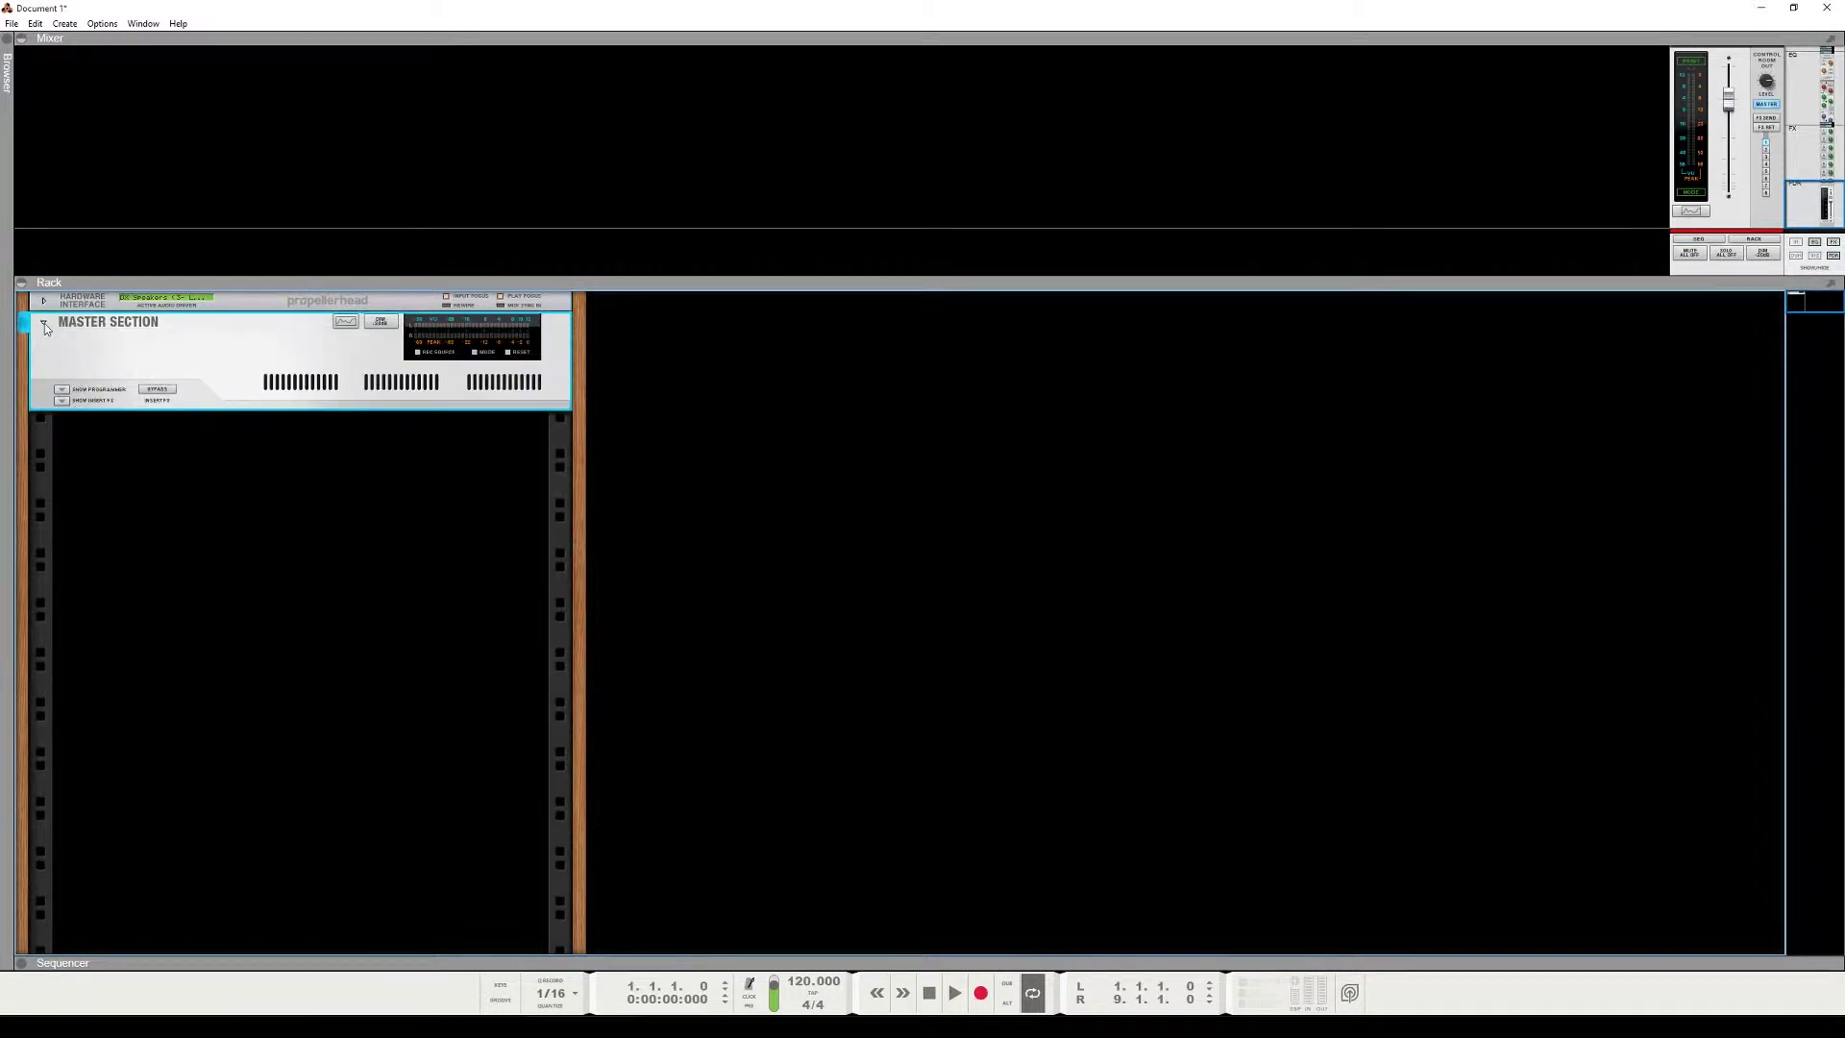
{"action": "key", "text": "Tab"}
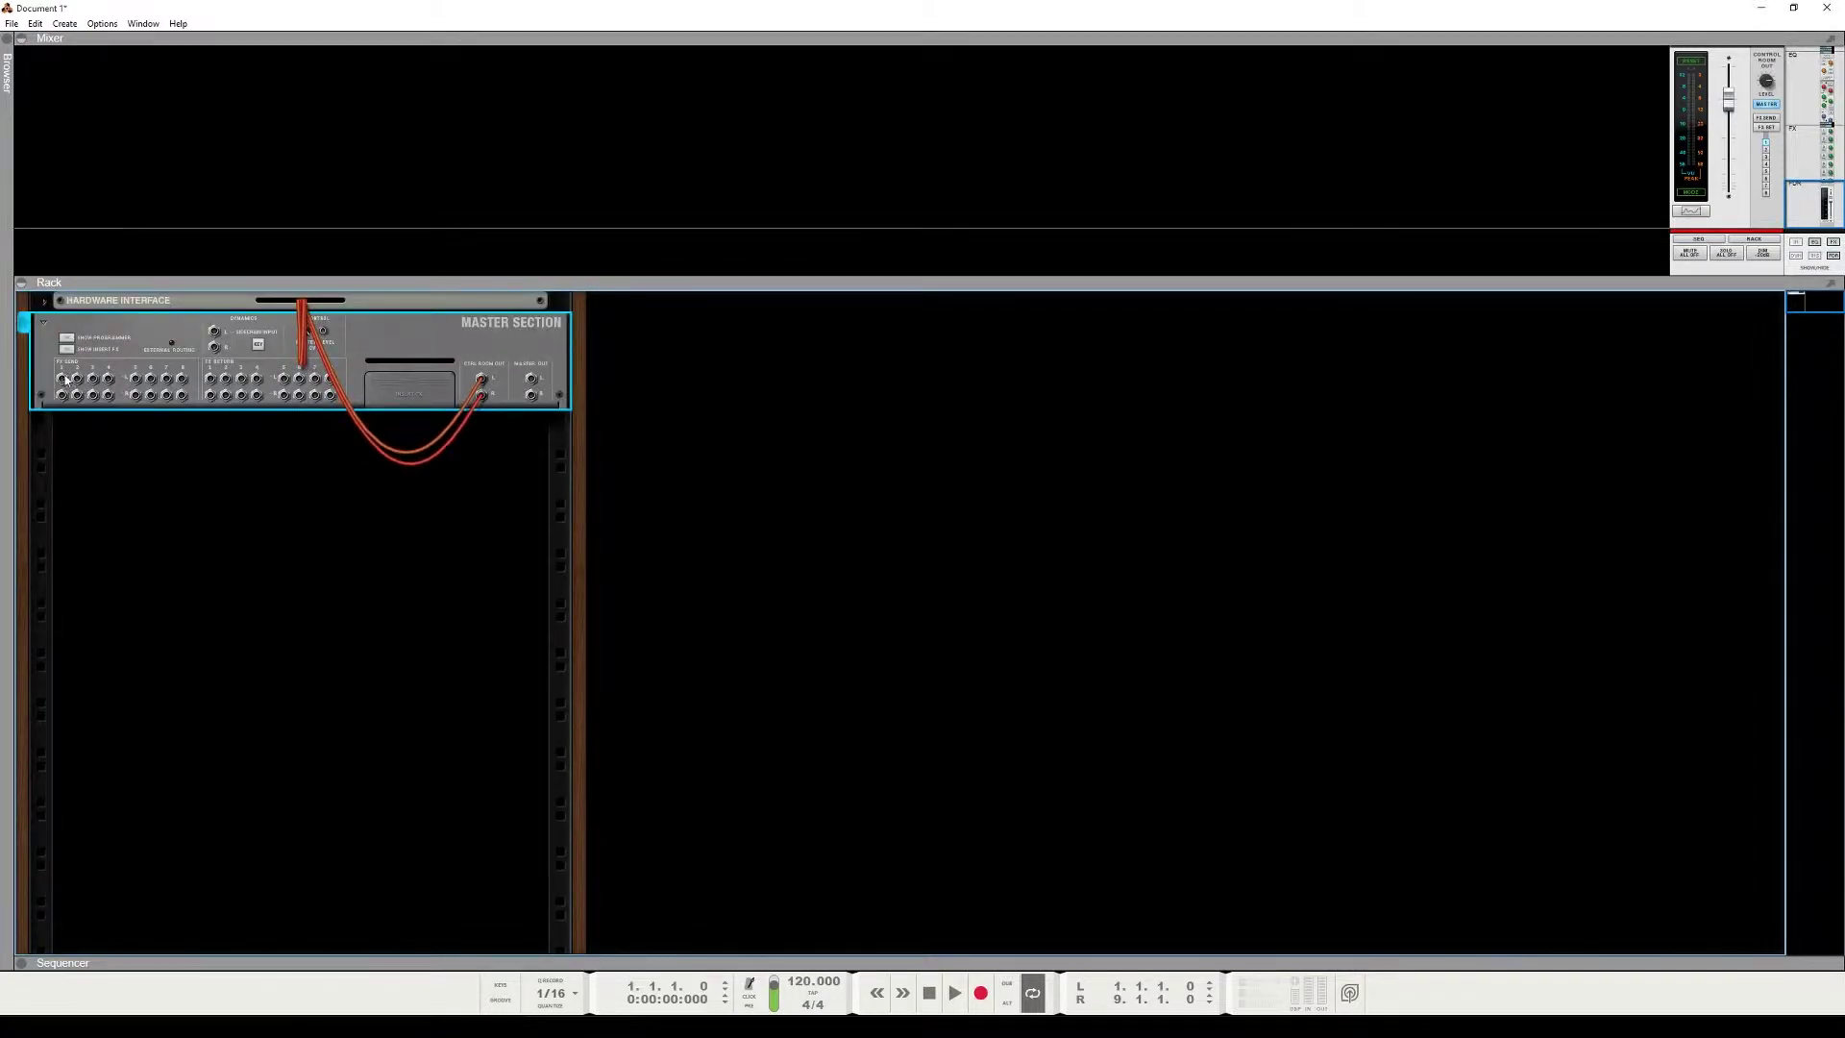
{"action": "key", "text": "Tab"}
{"action": "key", "text": "Tab"}
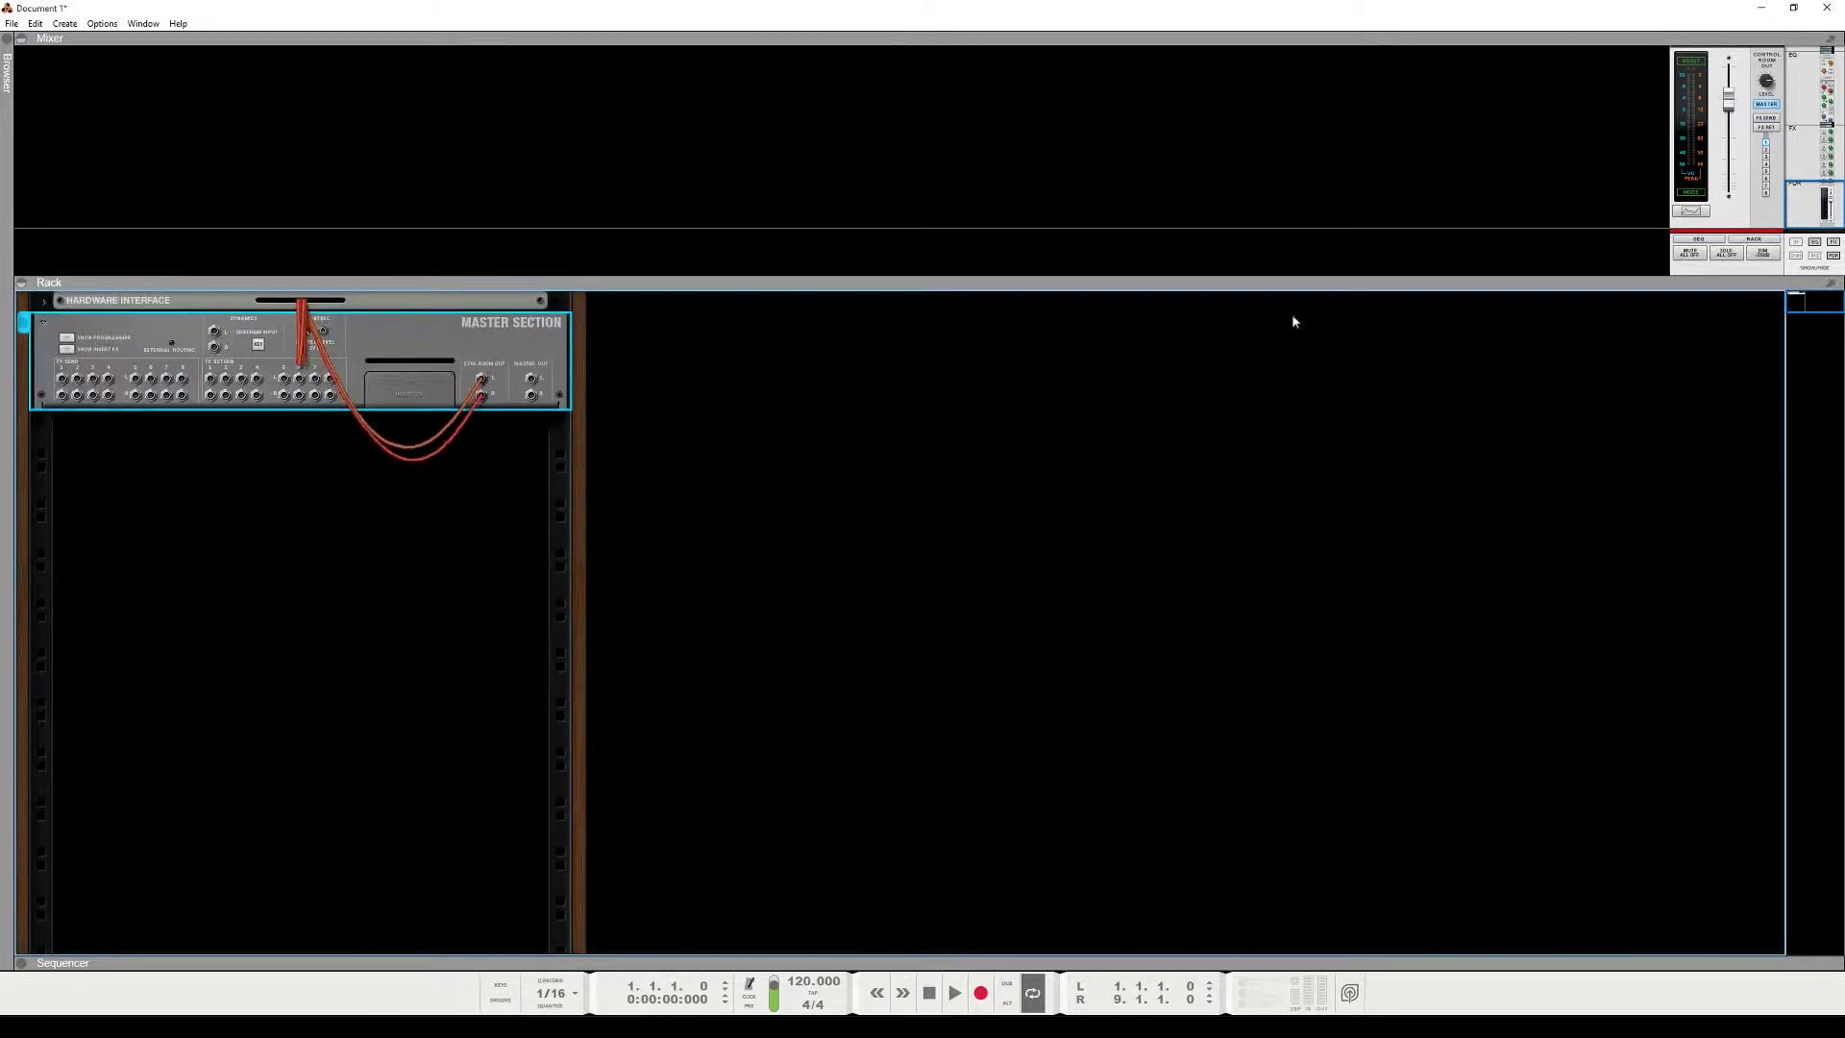
{"action": "left_click_drag", "start_coordinate": [1518, 282], "coordinate": [1524, 575]}
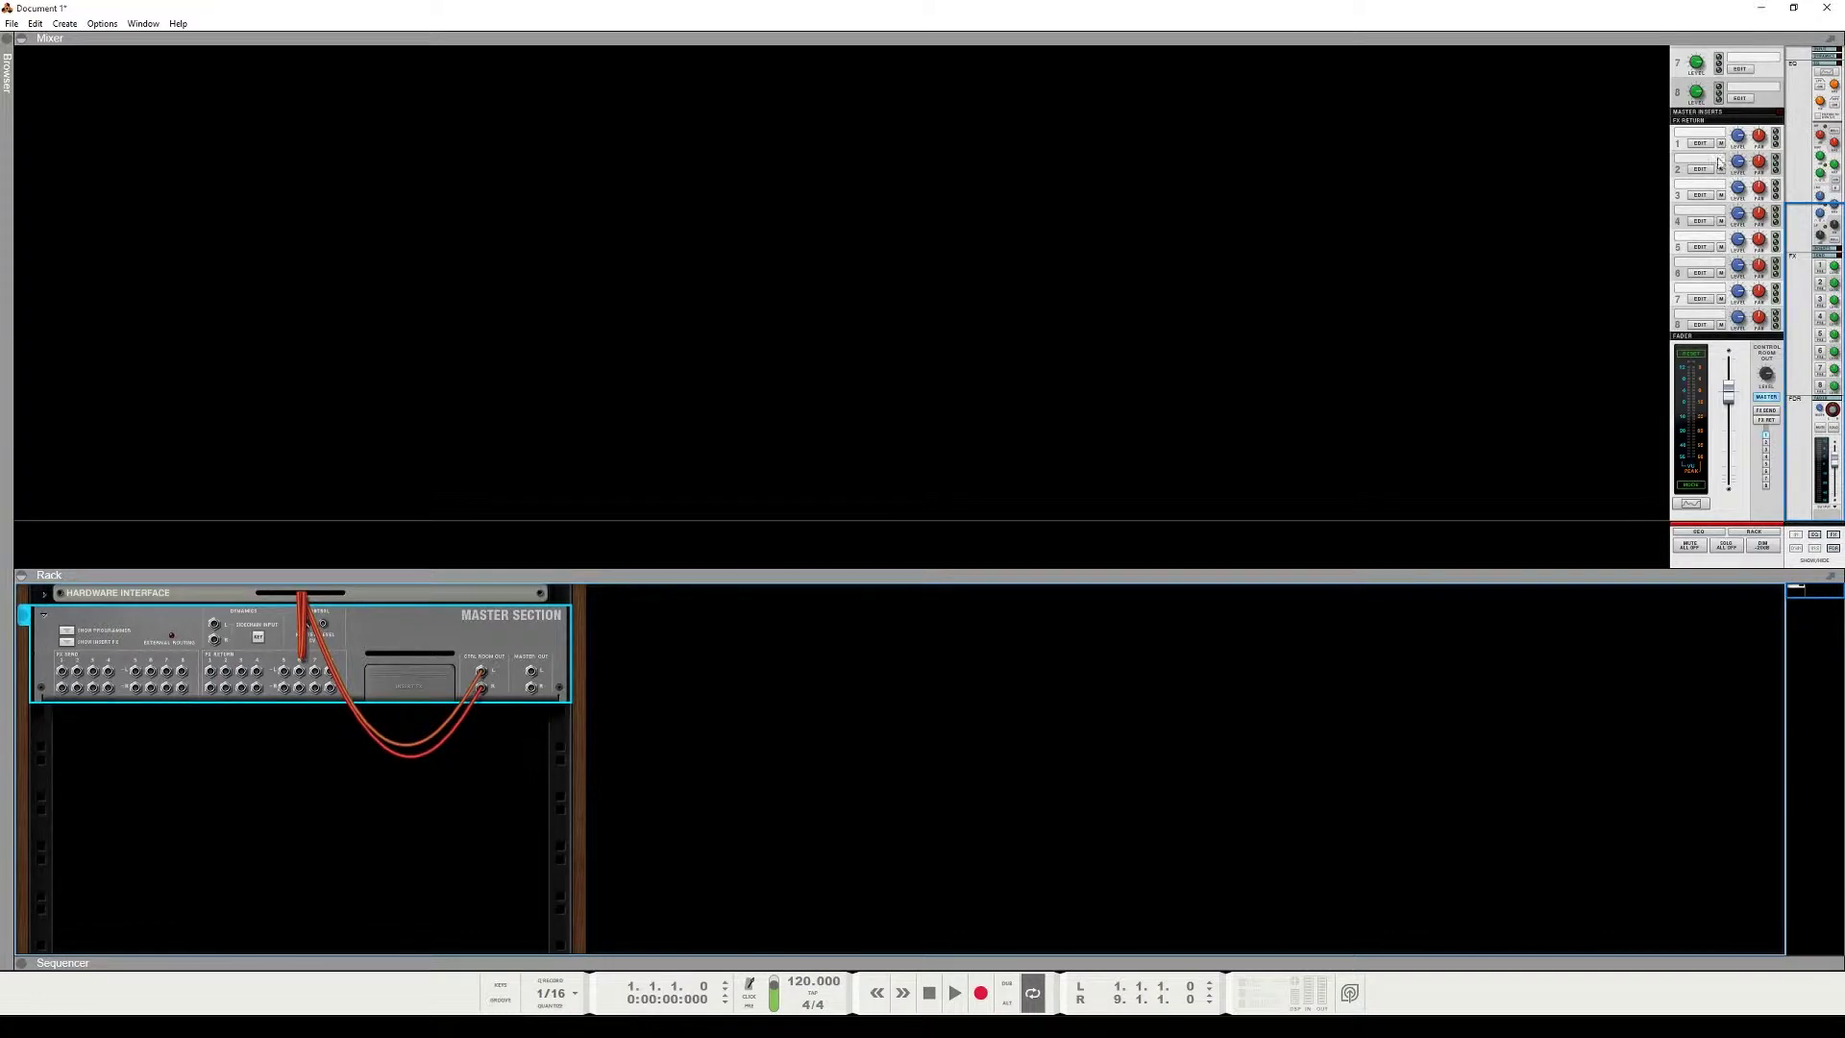
{"action": "left_click_drag", "start_coordinate": [1344, 567], "coordinate": [1341, 282]}
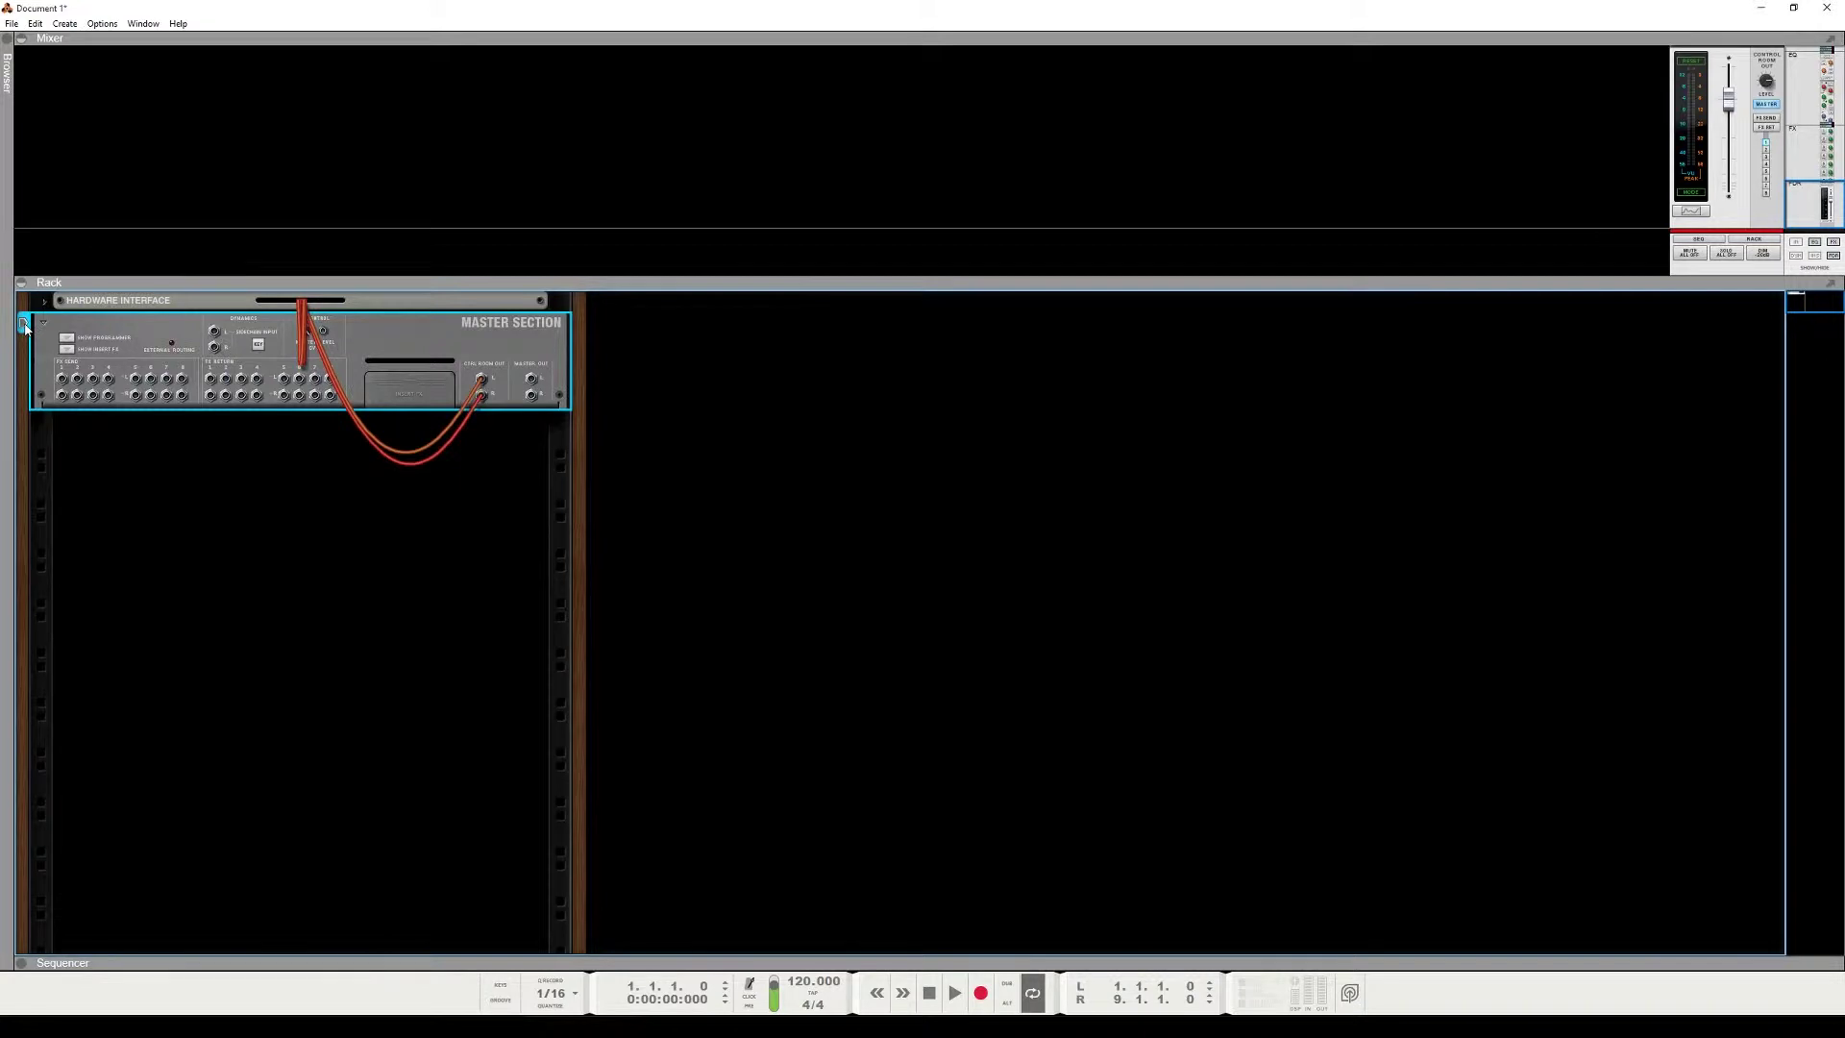
{"action": "key", "text": "Tab"}
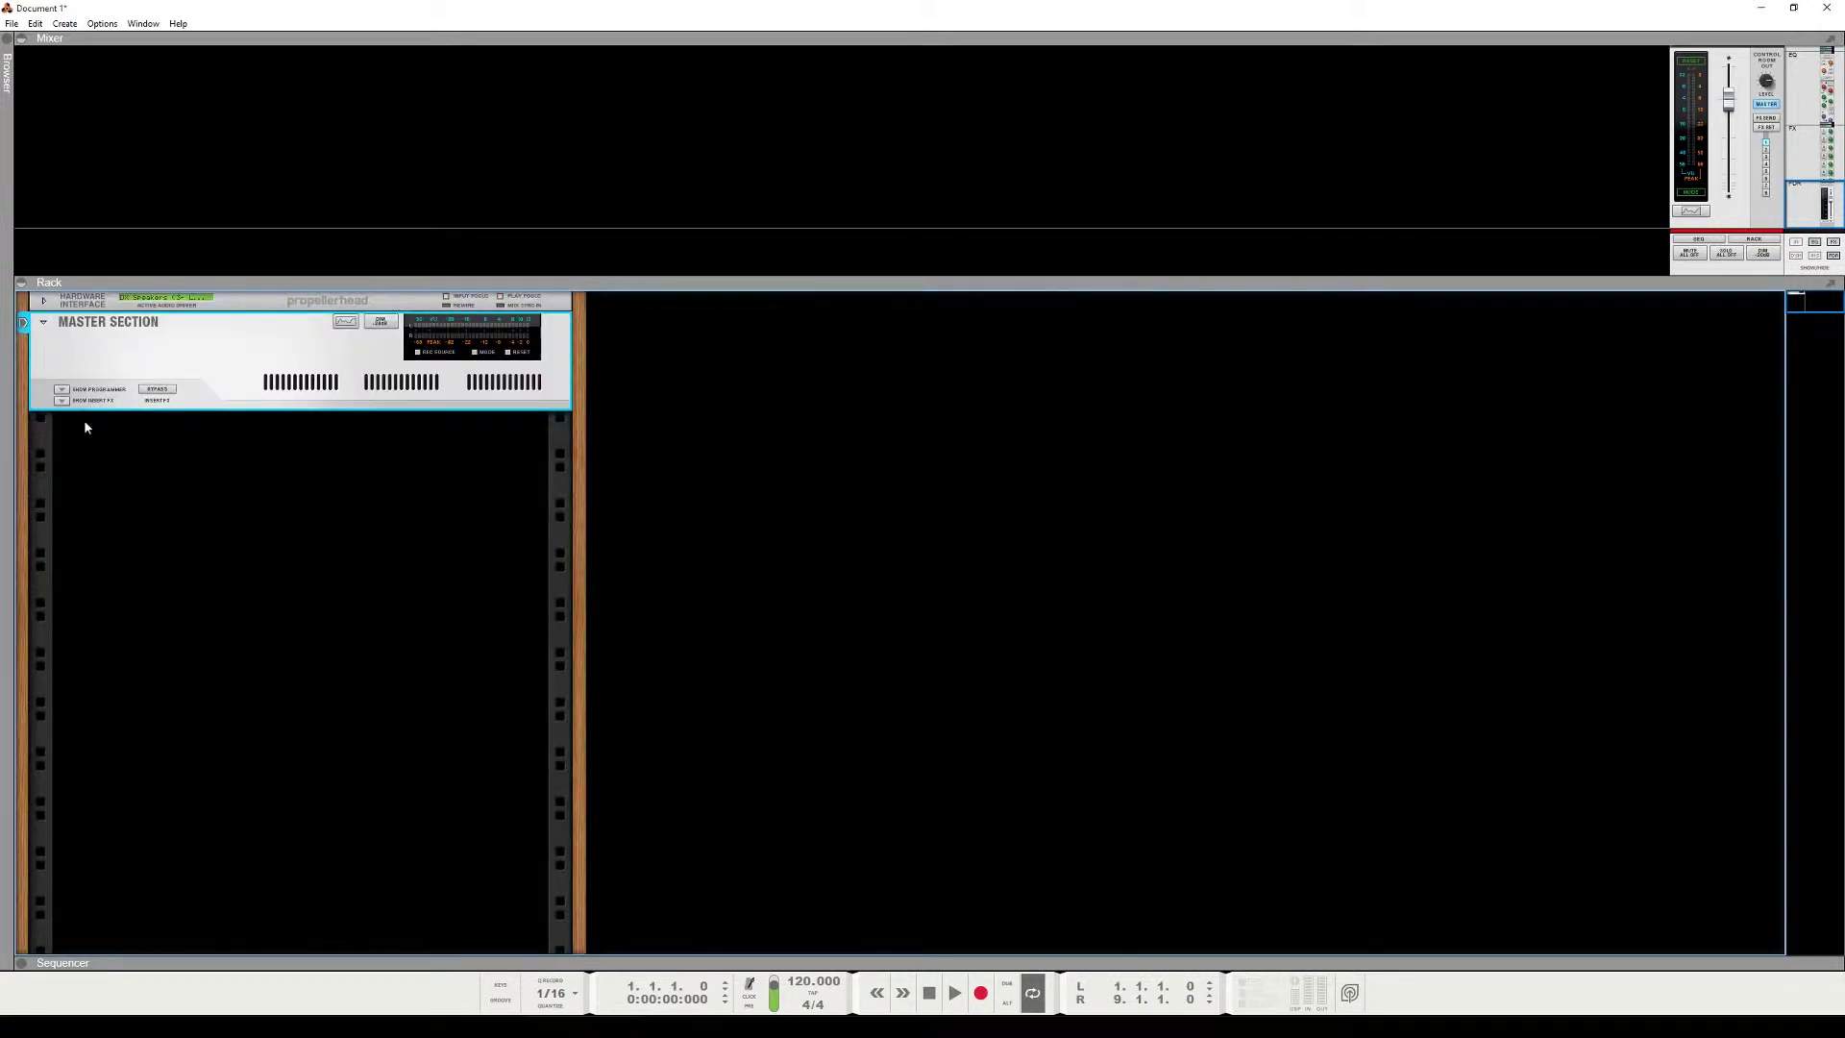
{"action": "left_click", "coordinate": [43, 322]}
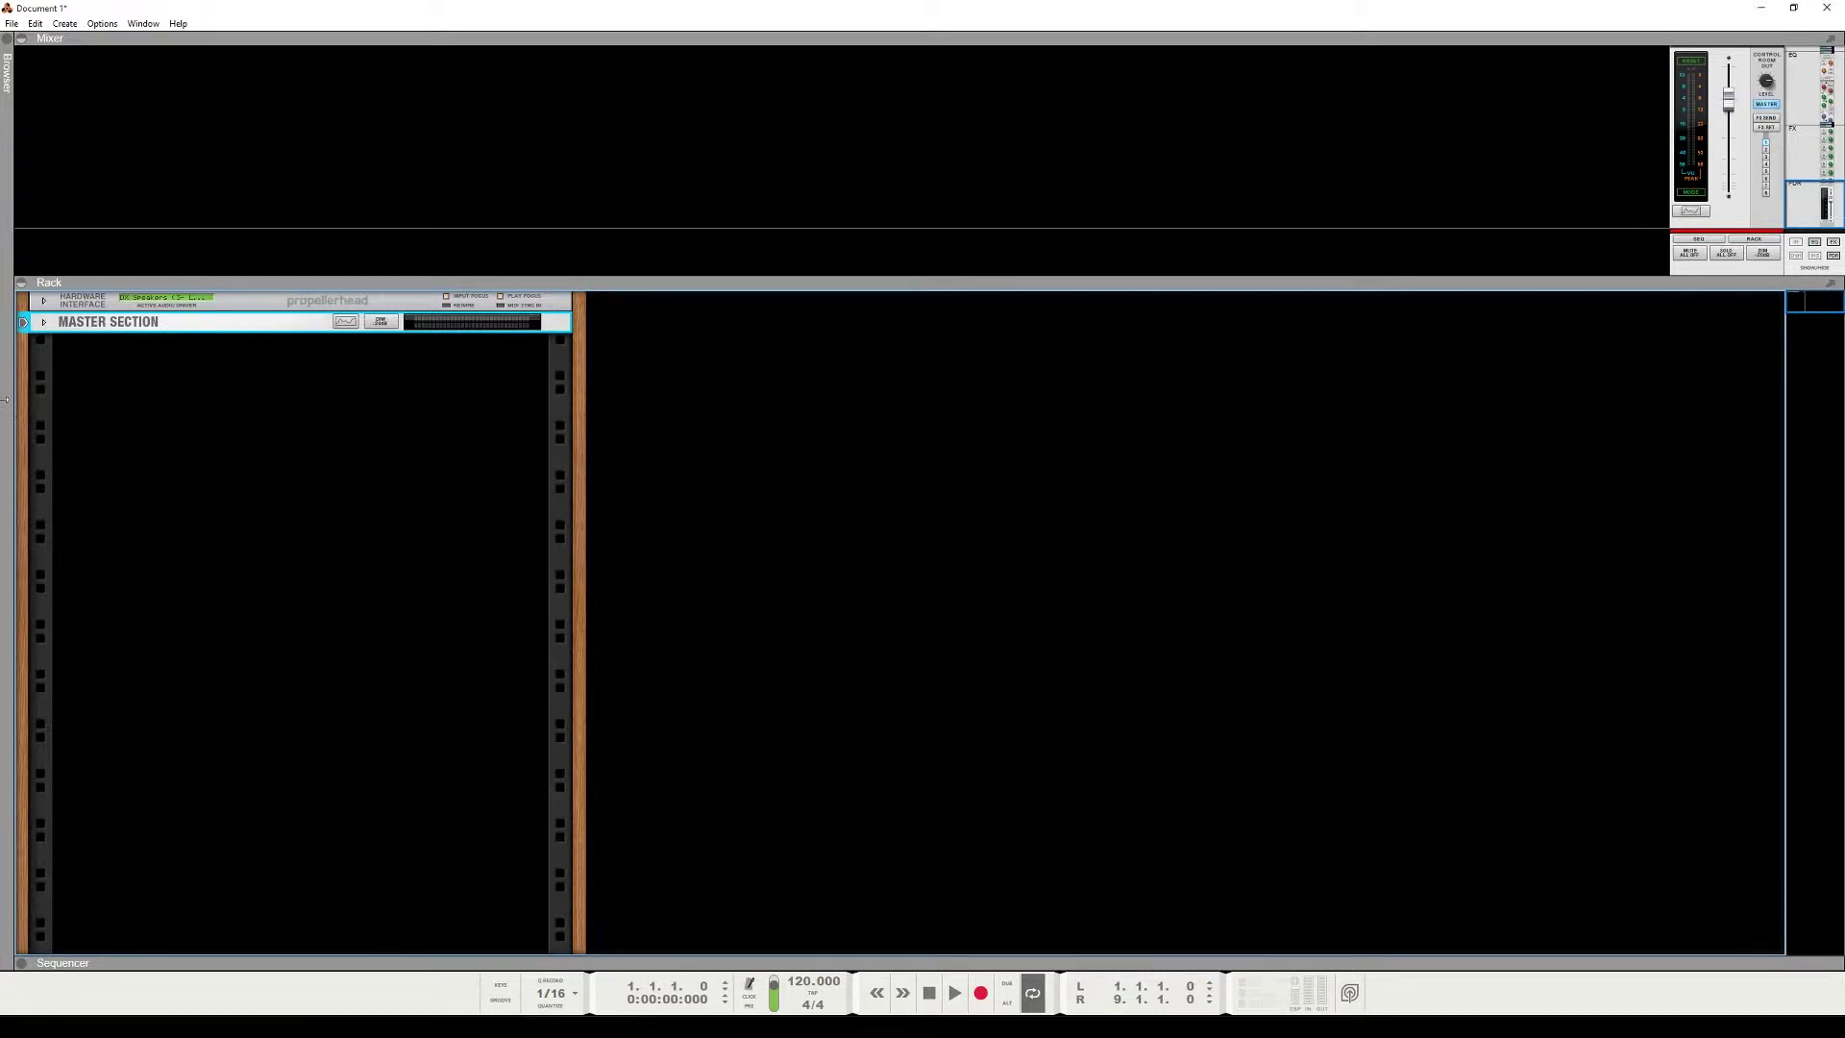
Add two Mix Channels from the Utilities devices in a new rack column beside the Master Section.
{"action": "left_click", "coordinate": [9, 390]}
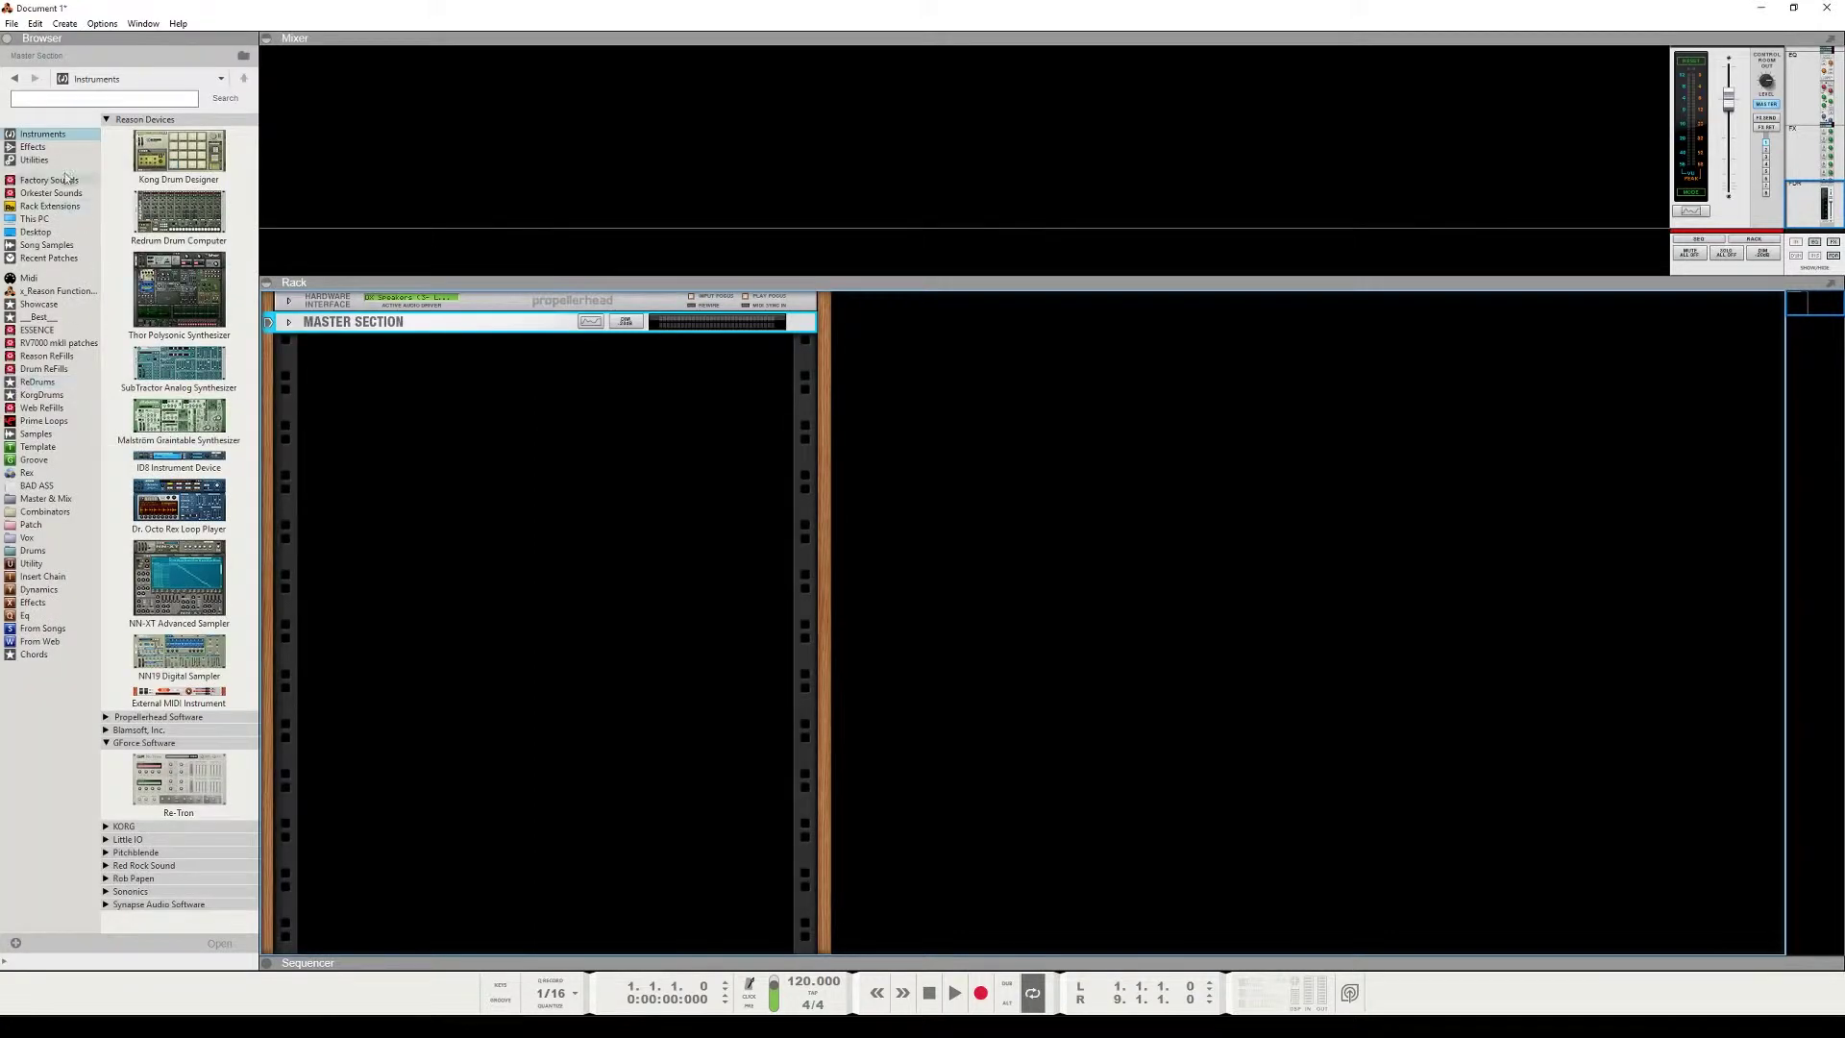
{"action": "left_click", "coordinate": [34, 160]}
{"action": "left_click_drag", "start_coordinate": [179, 392], "coordinate": [1069, 419]}
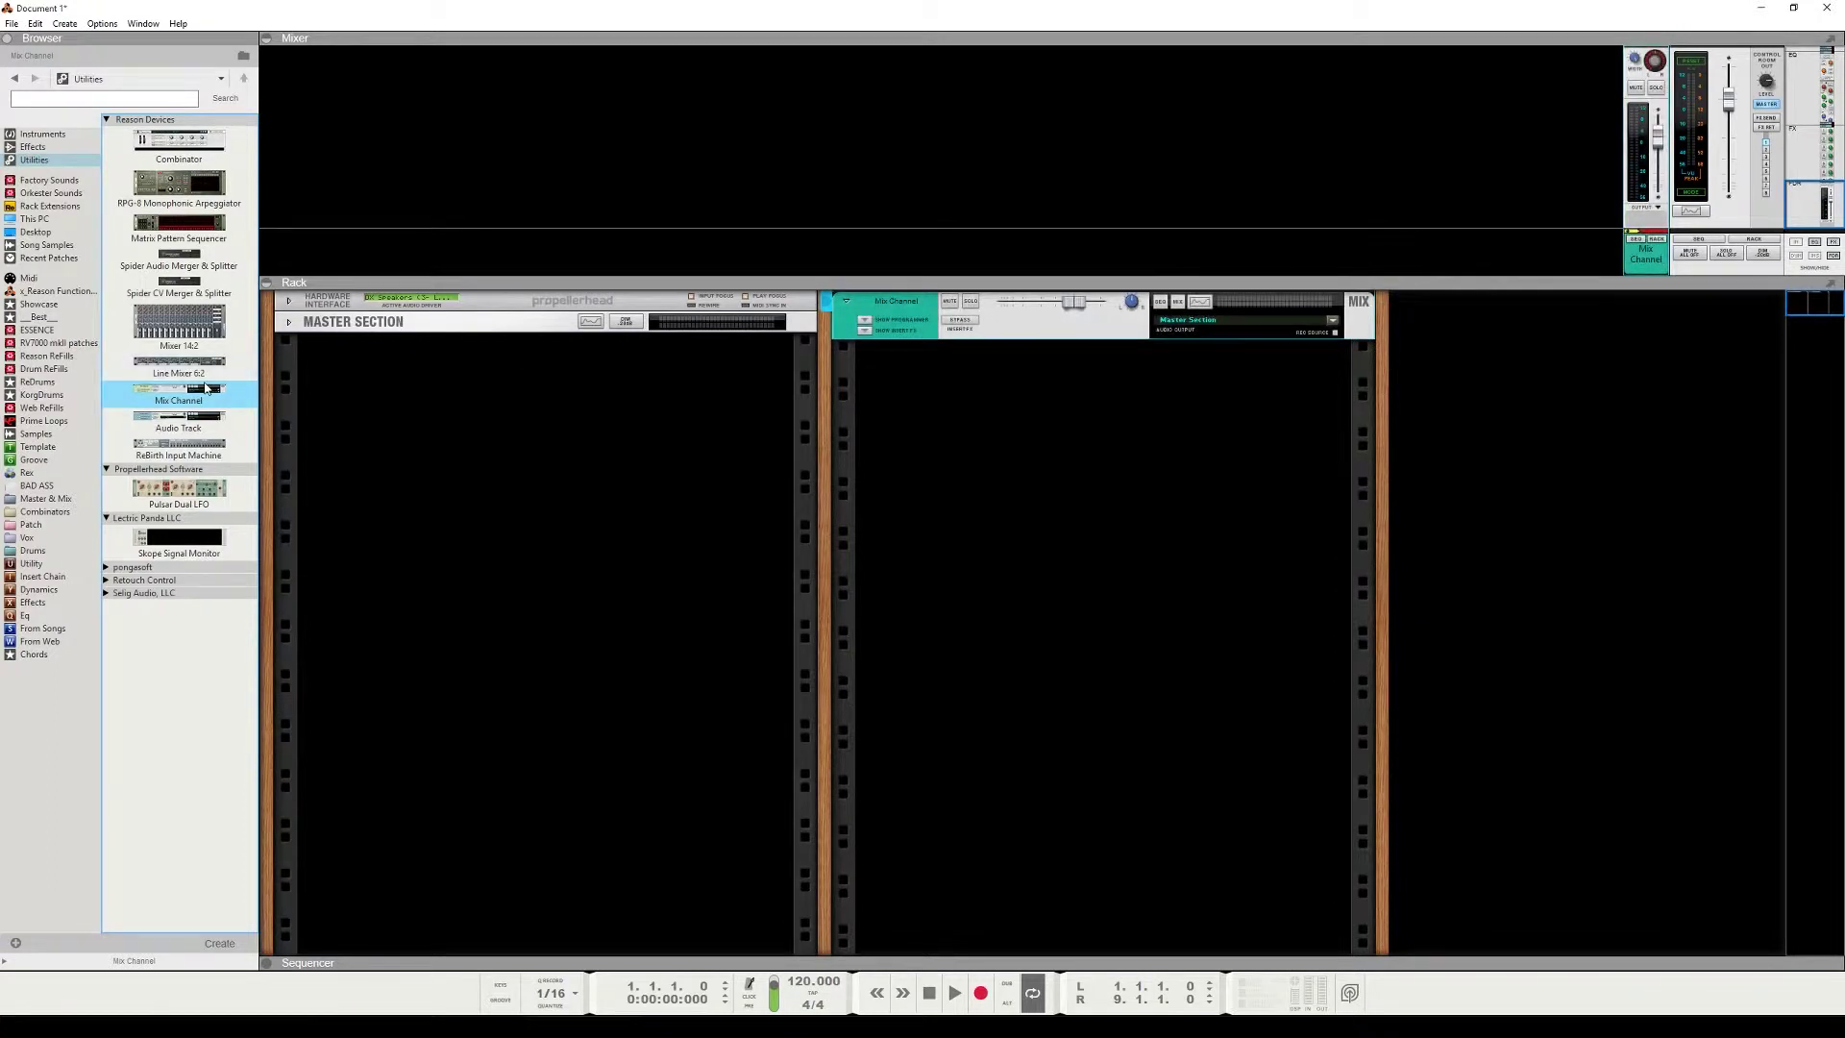
{"action": "left_click_drag", "start_coordinate": [170, 398], "coordinate": [1030, 490]}
{"action": "left_click_drag", "start_coordinate": [179, 423], "coordinate": [1082, 586]}
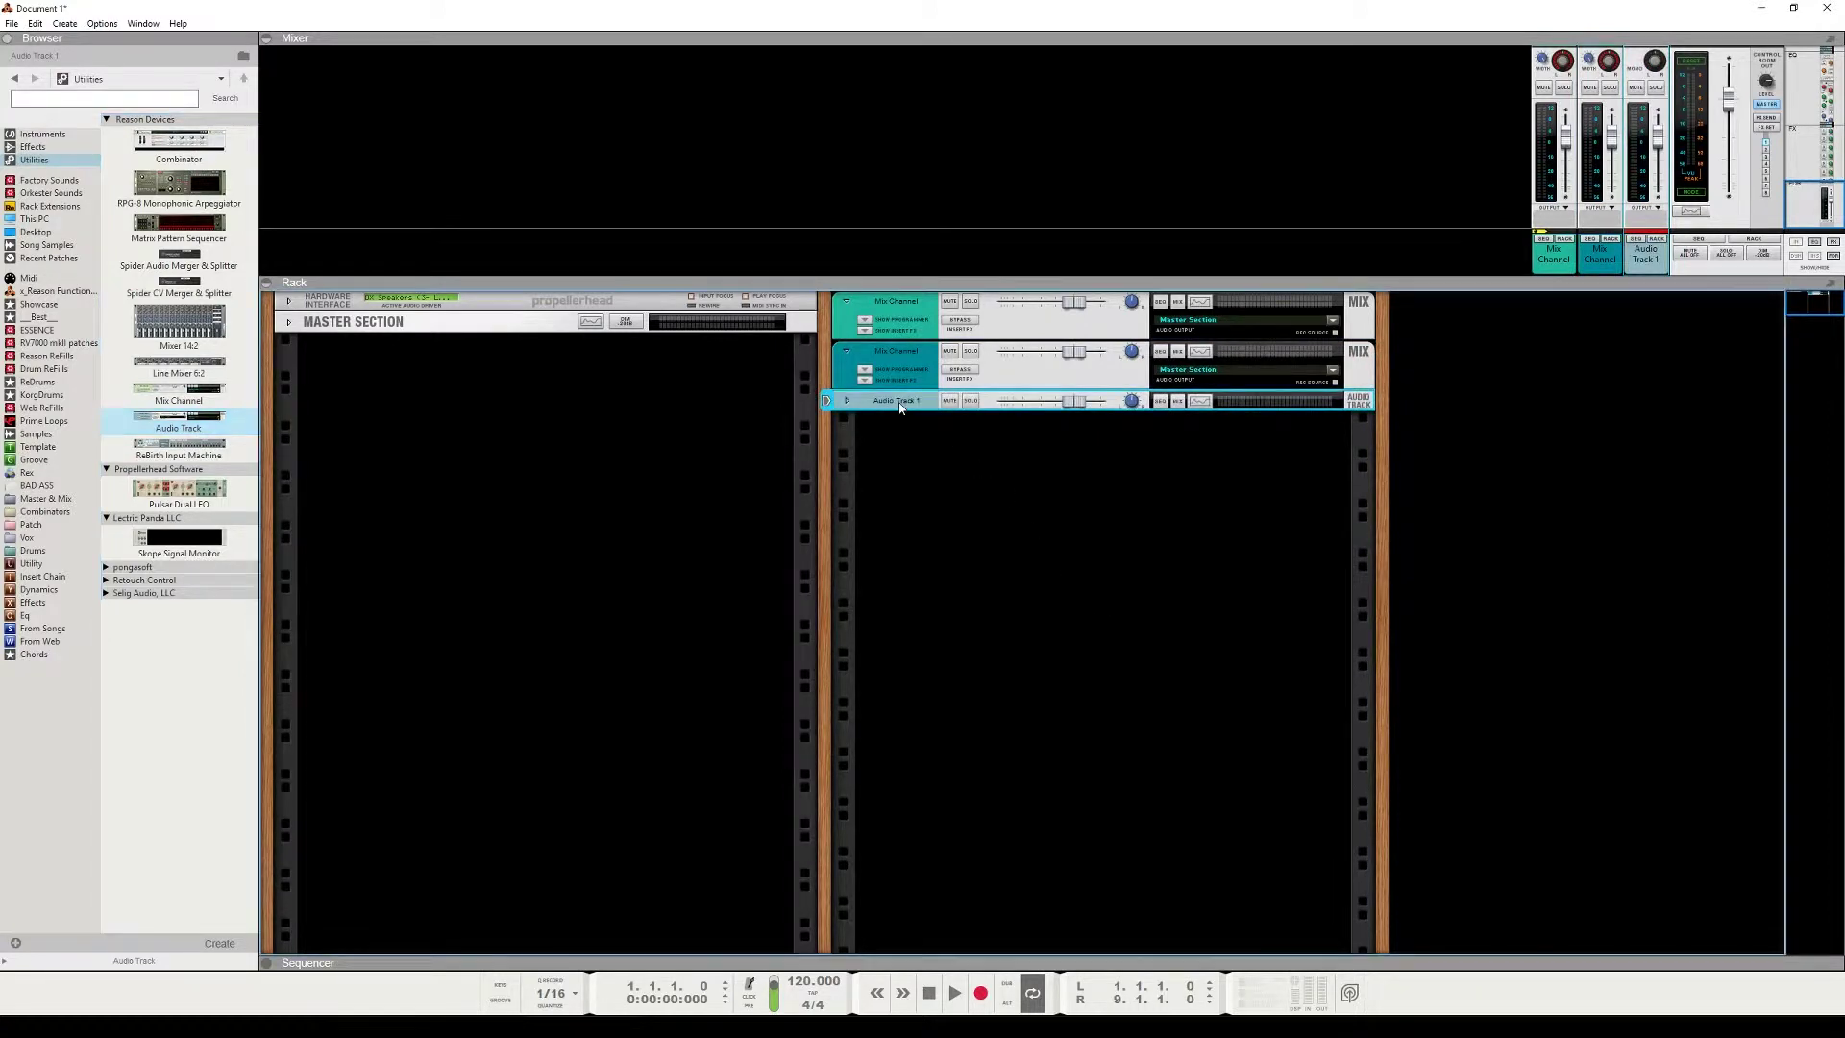
{"action": "key", "text": "Delete"}
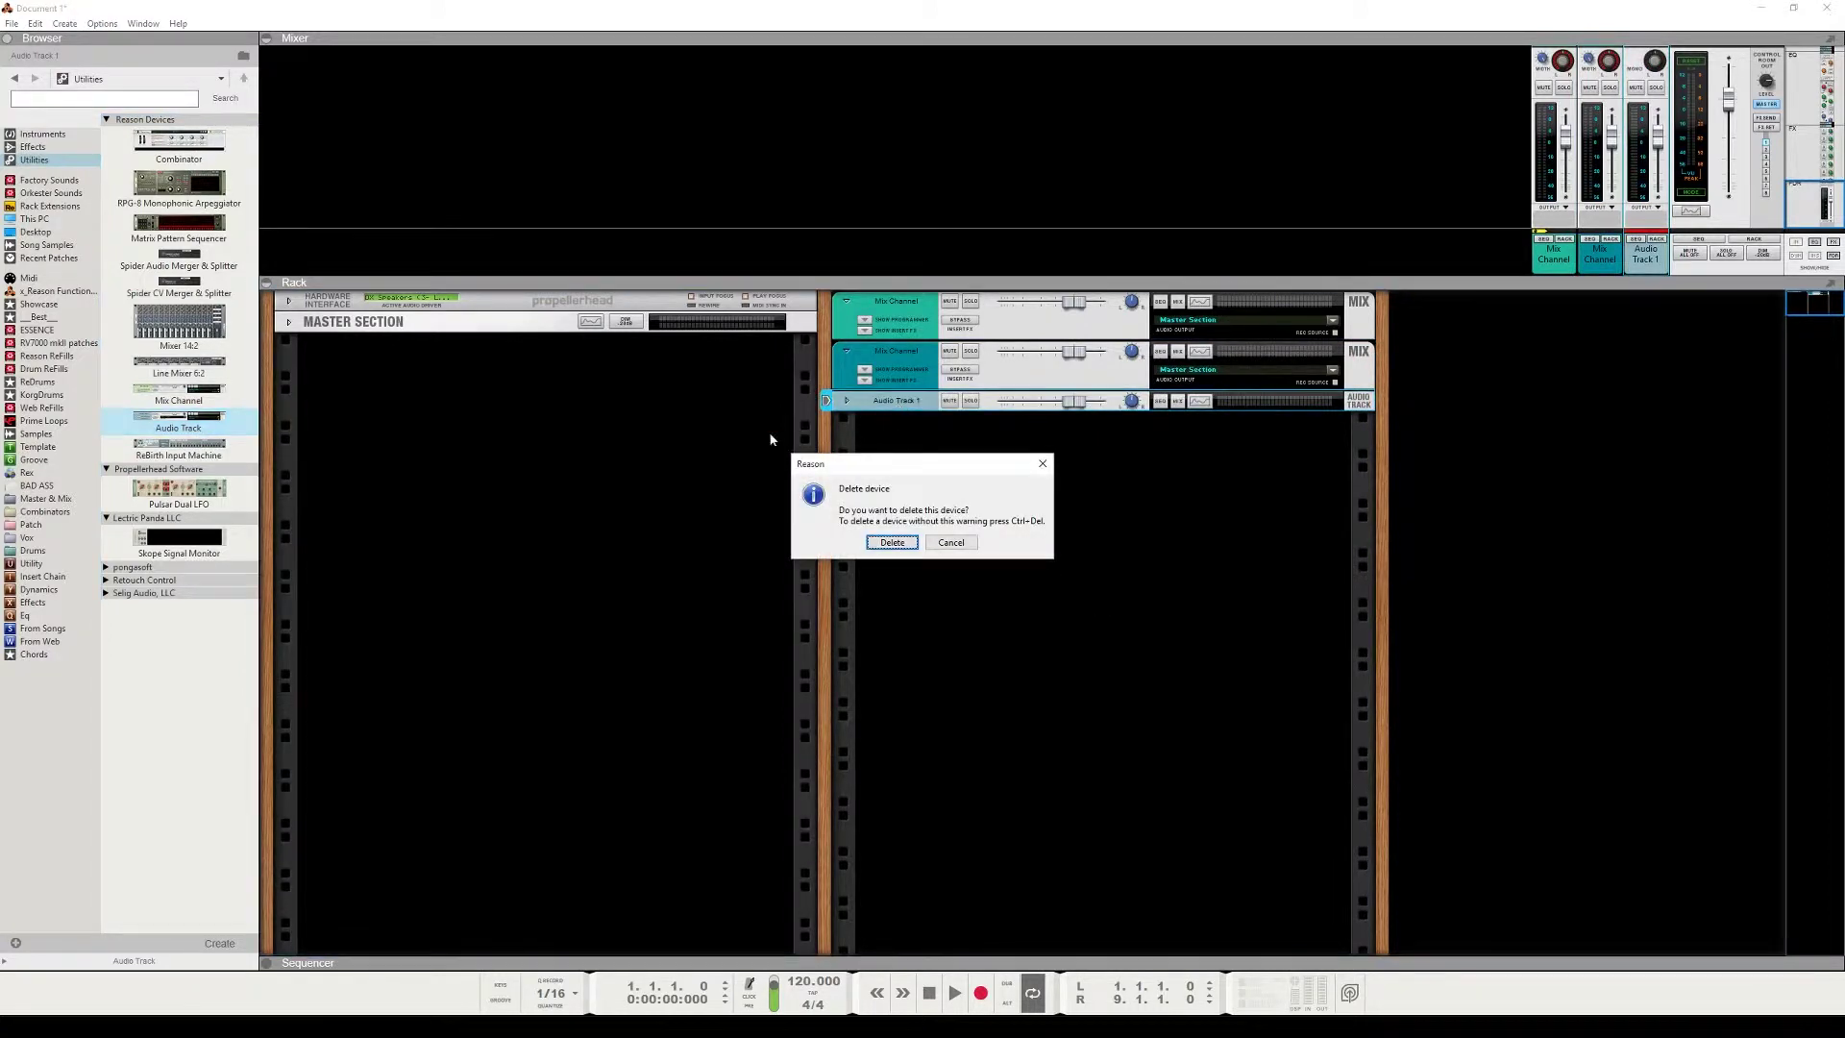
{"action": "left_click", "coordinate": [909, 543]}
Add a third Mix Channel below the other two and give all three channels the same white track color.
{"action": "double_click", "coordinate": [197, 399]}
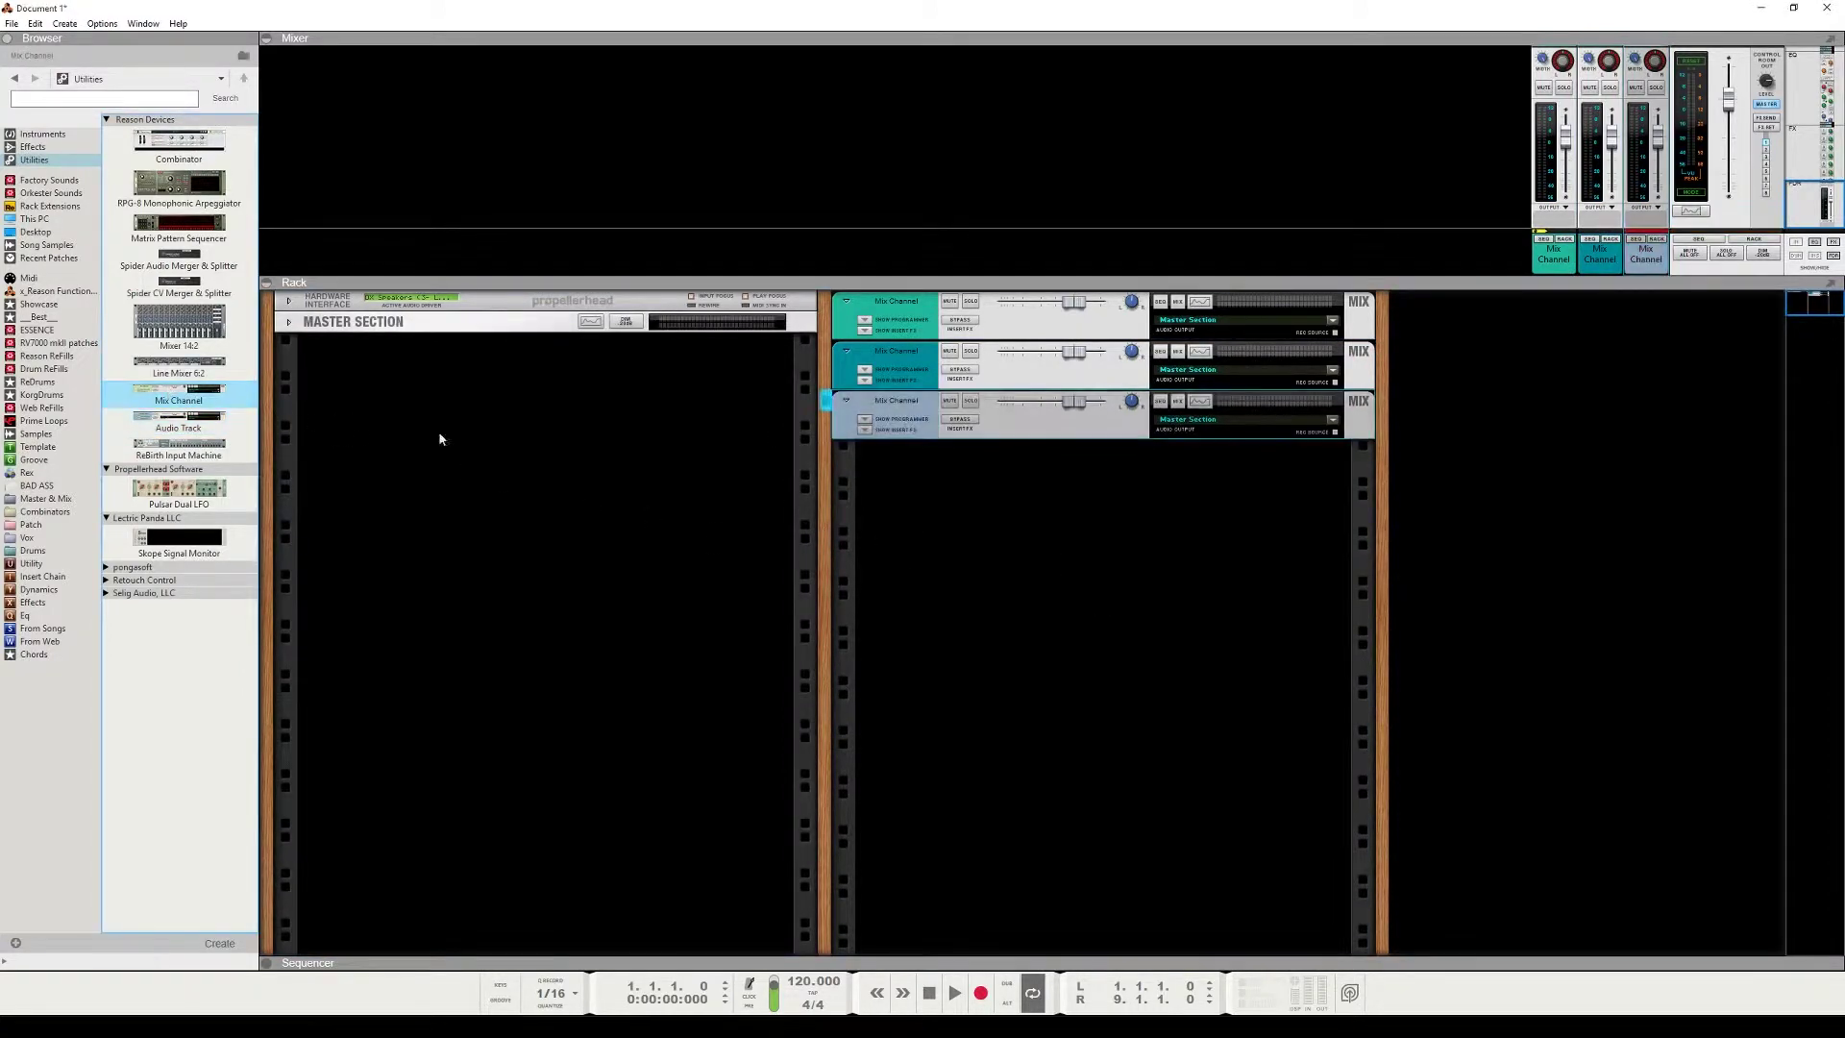
{"action": "left_click", "coordinate": [878, 320]}
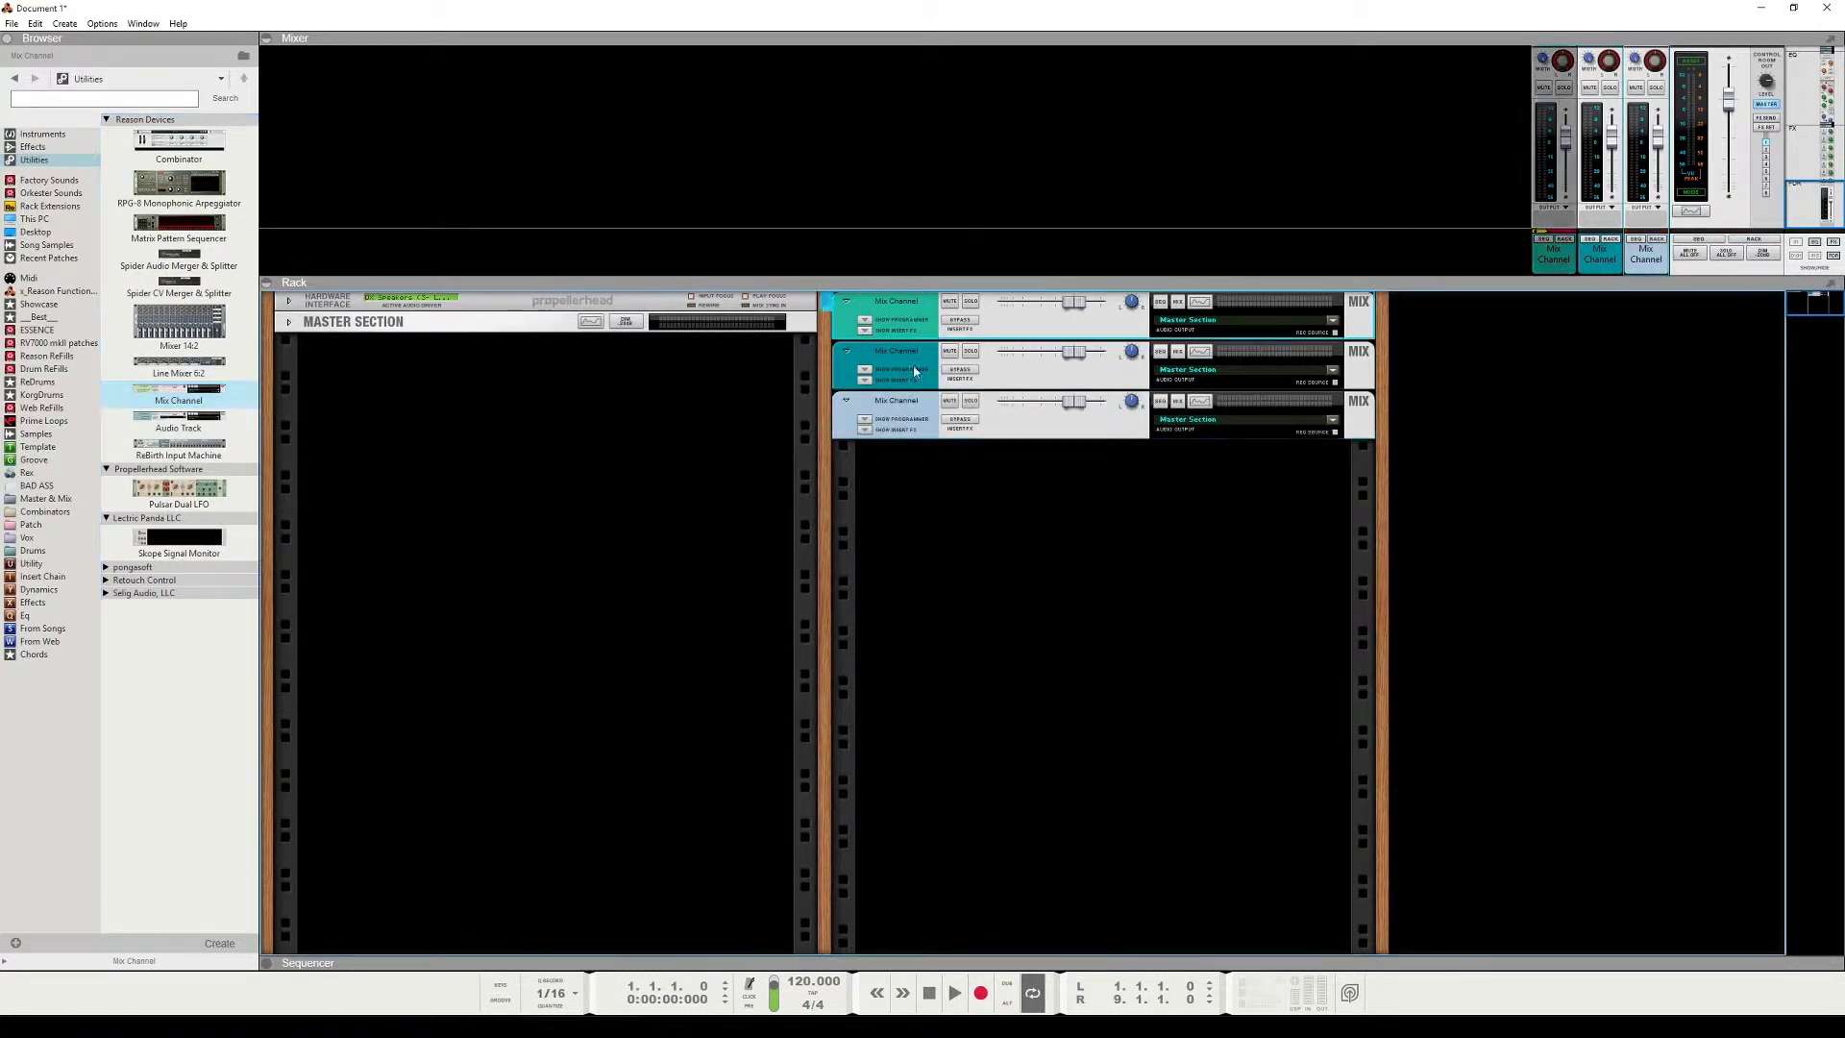
{"action": "left_click", "coordinate": [917, 420], "text": "shift"}
{"action": "right_click", "coordinate": [917, 420]}
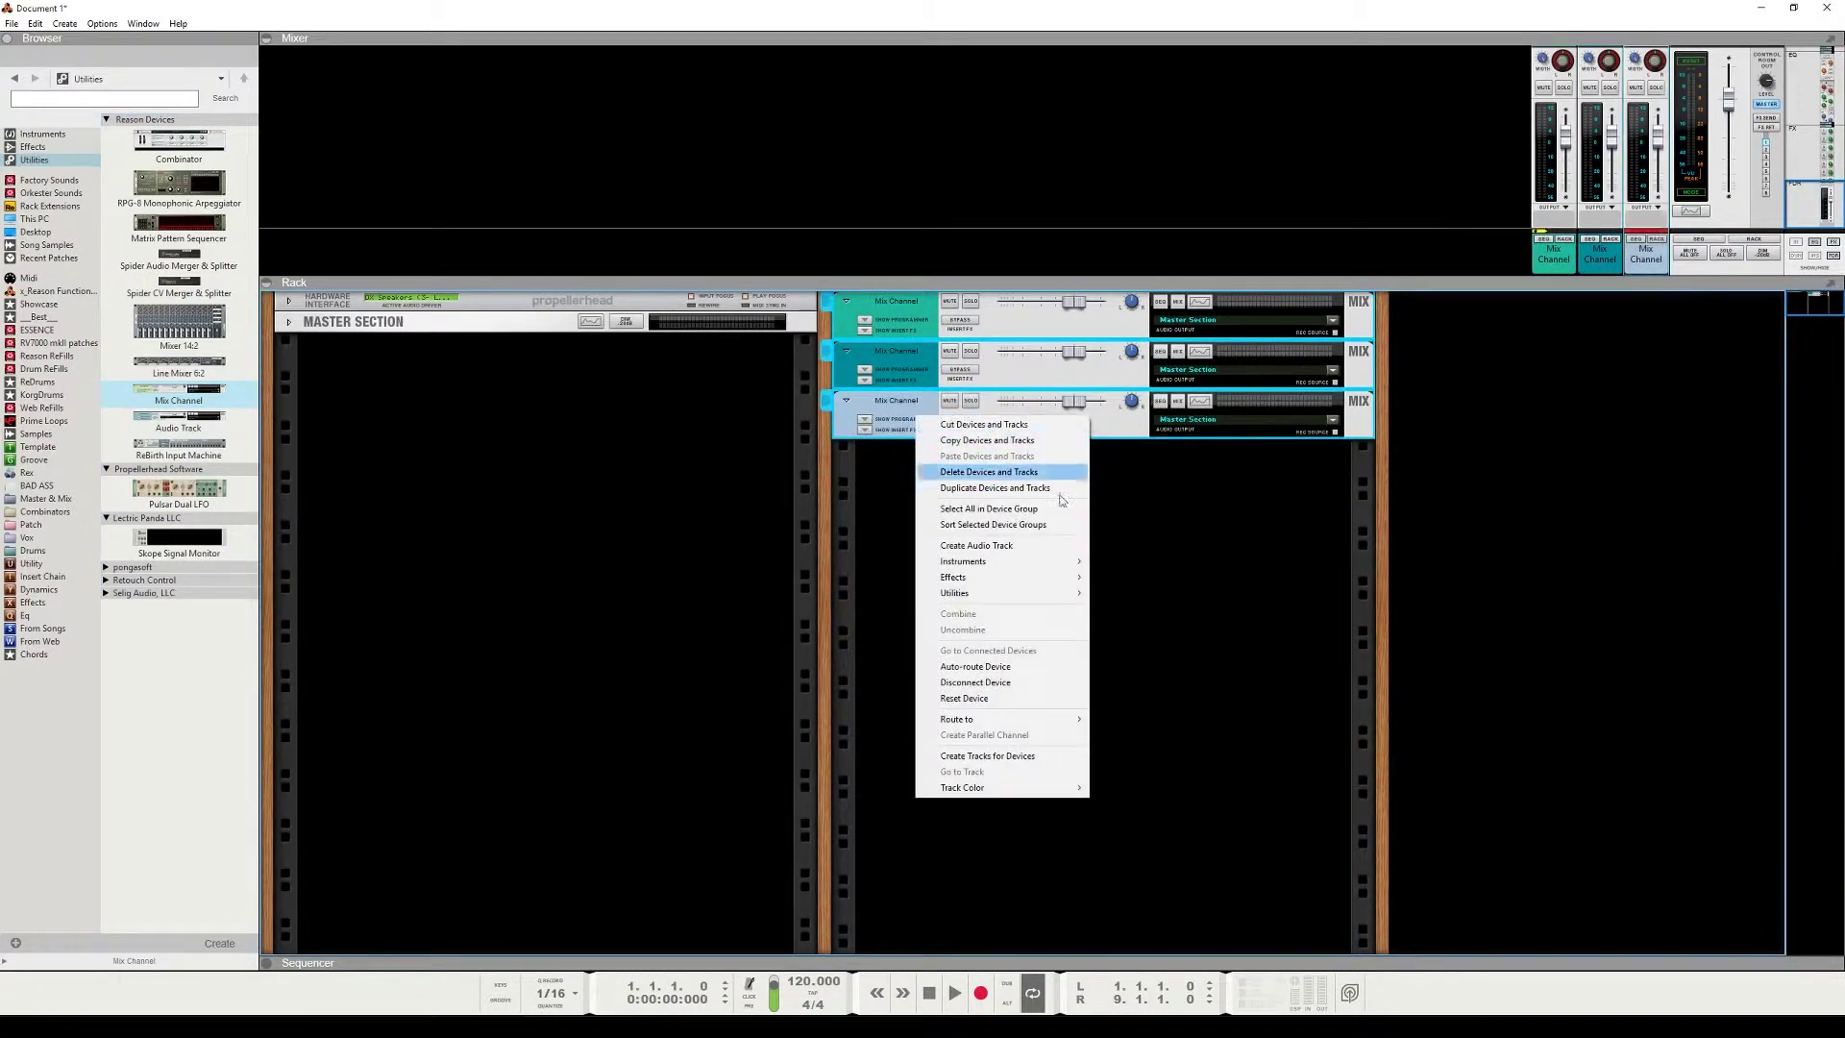
{"action": "mouse_move", "coordinate": [1063, 561]}
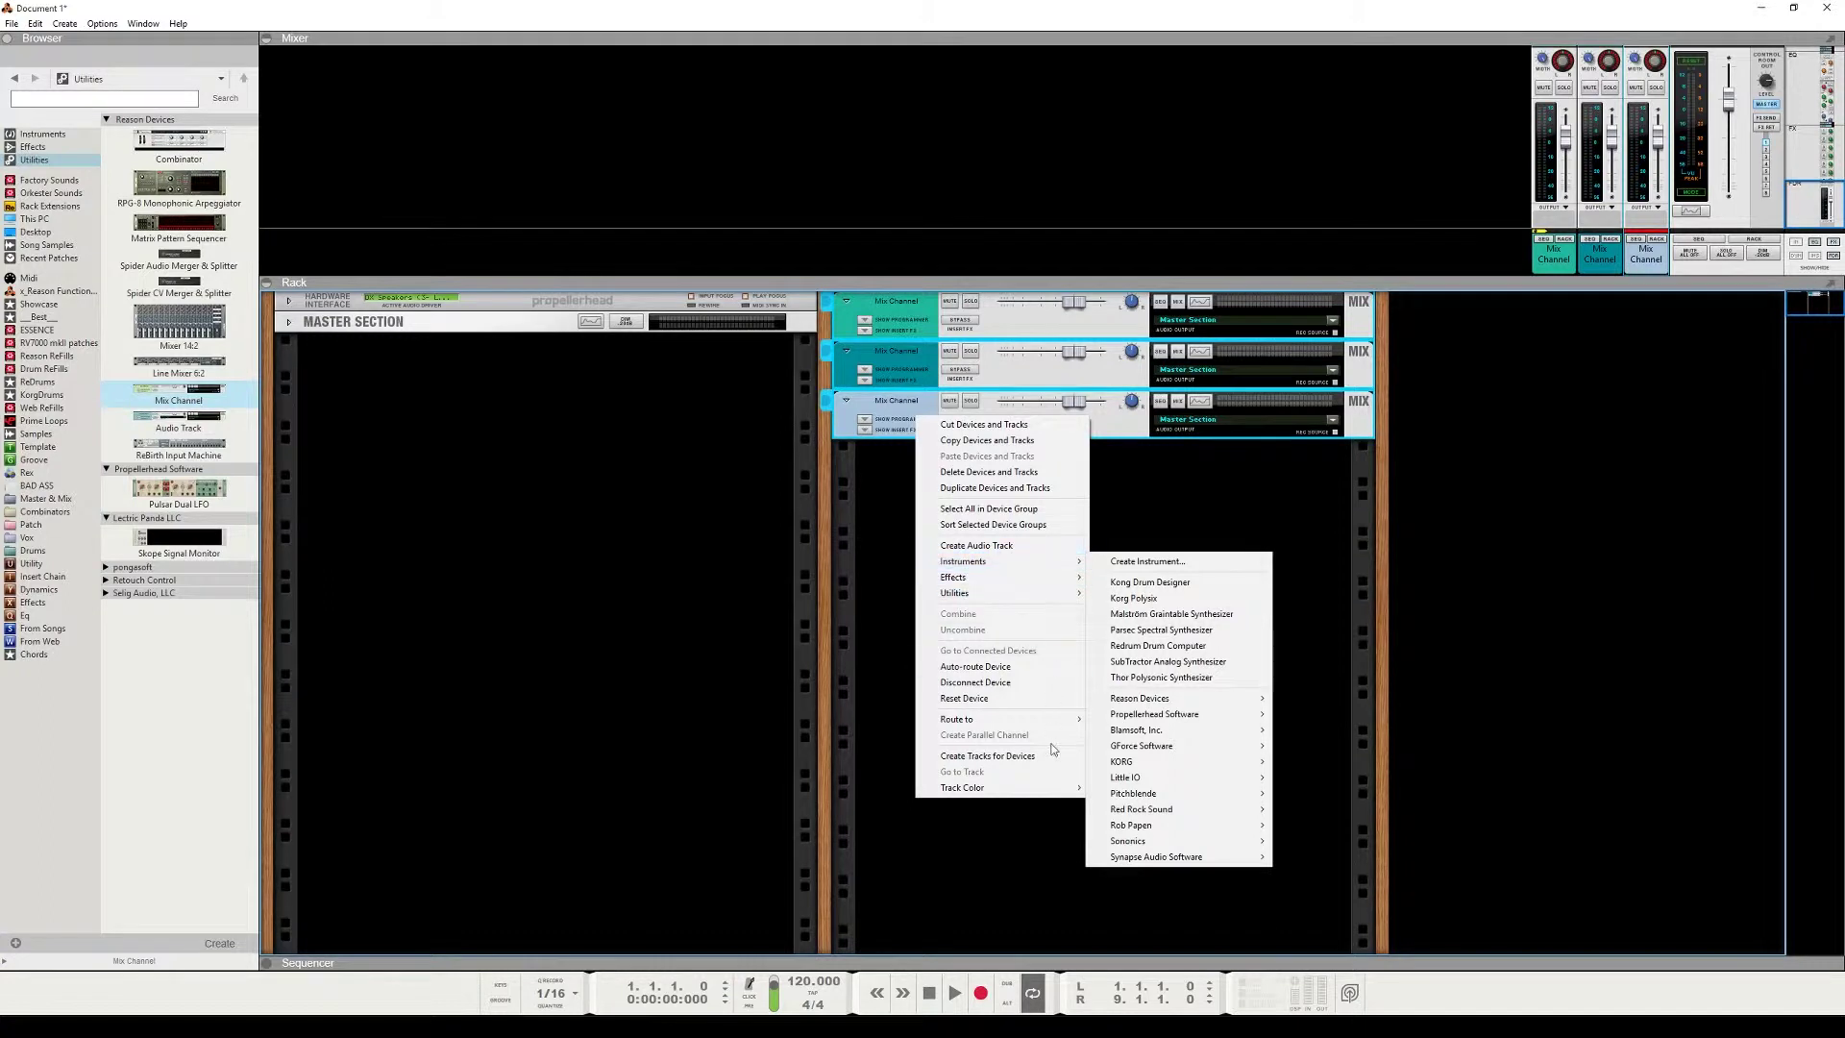
{"action": "mouse_move", "coordinate": [1057, 790]}
{"action": "left_click", "coordinate": [1131, 788]}
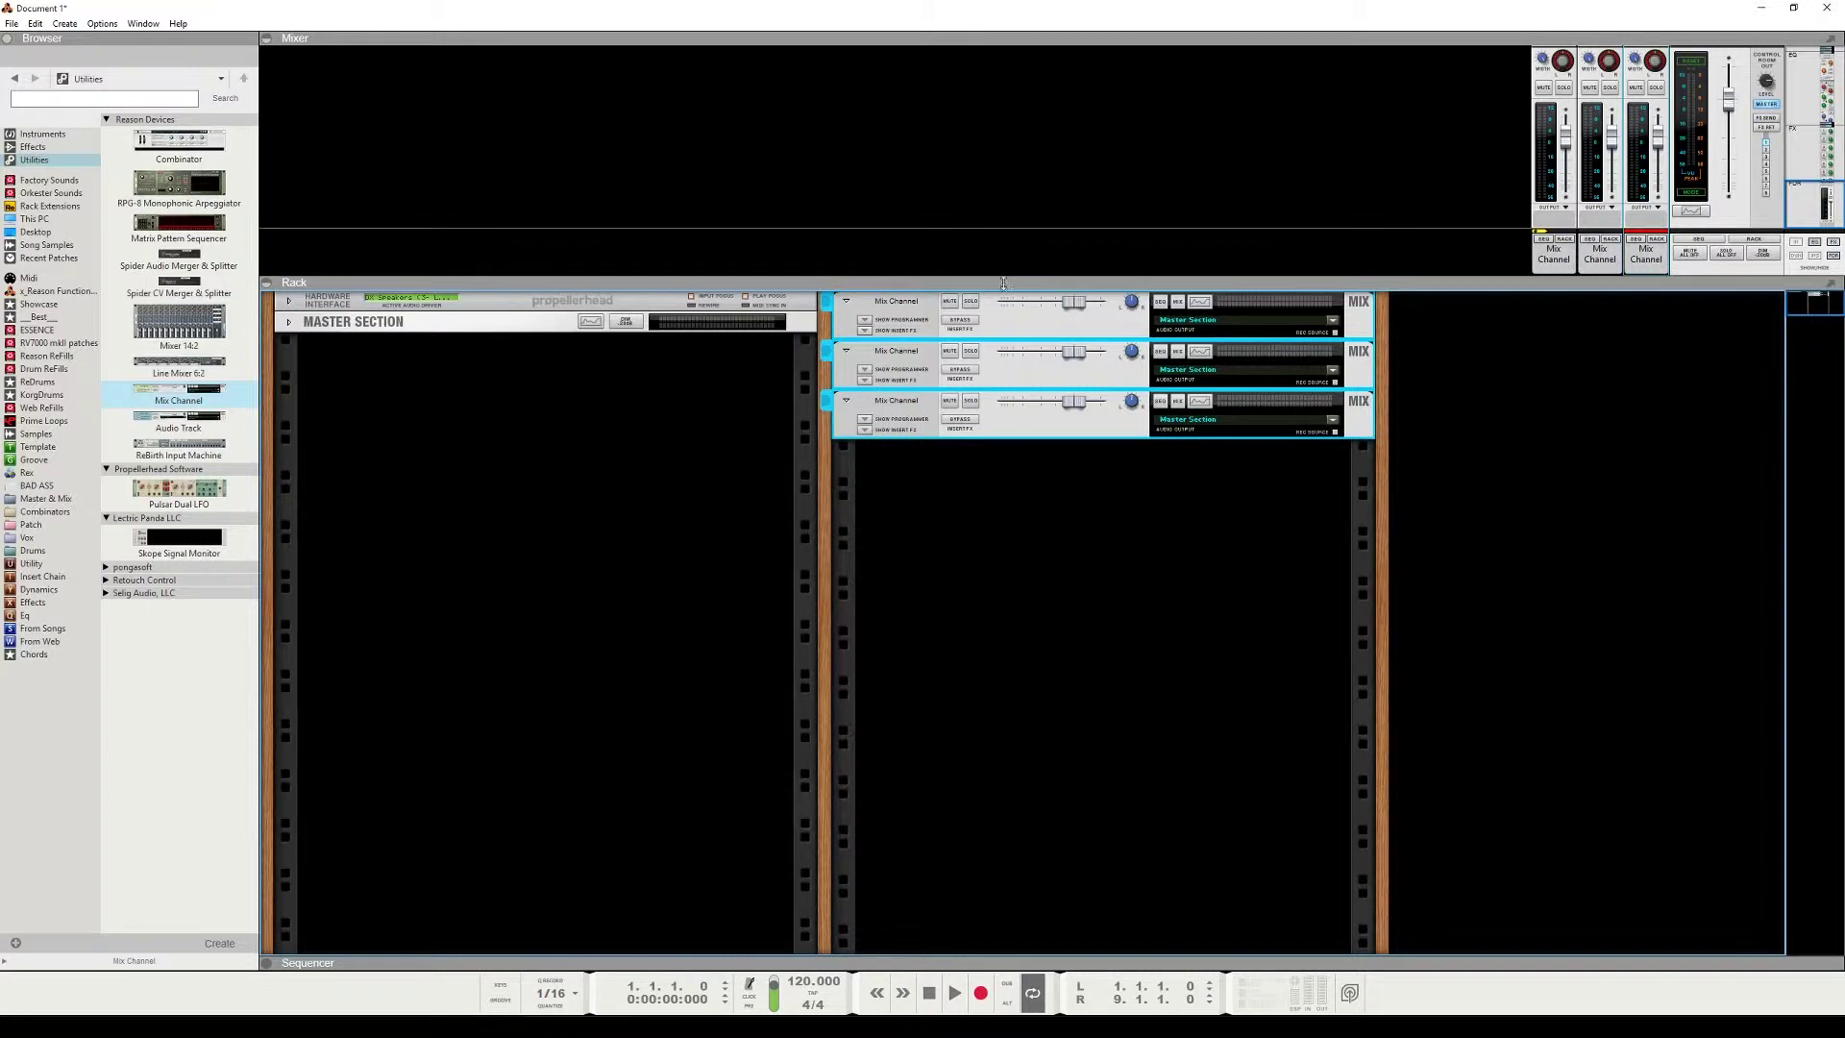
Rename the first Mix Channel "Scream return" and the second one "reverb return".
{"action": "double_click", "coordinate": [915, 303]}
{"action": "type", "text": "Sci"}
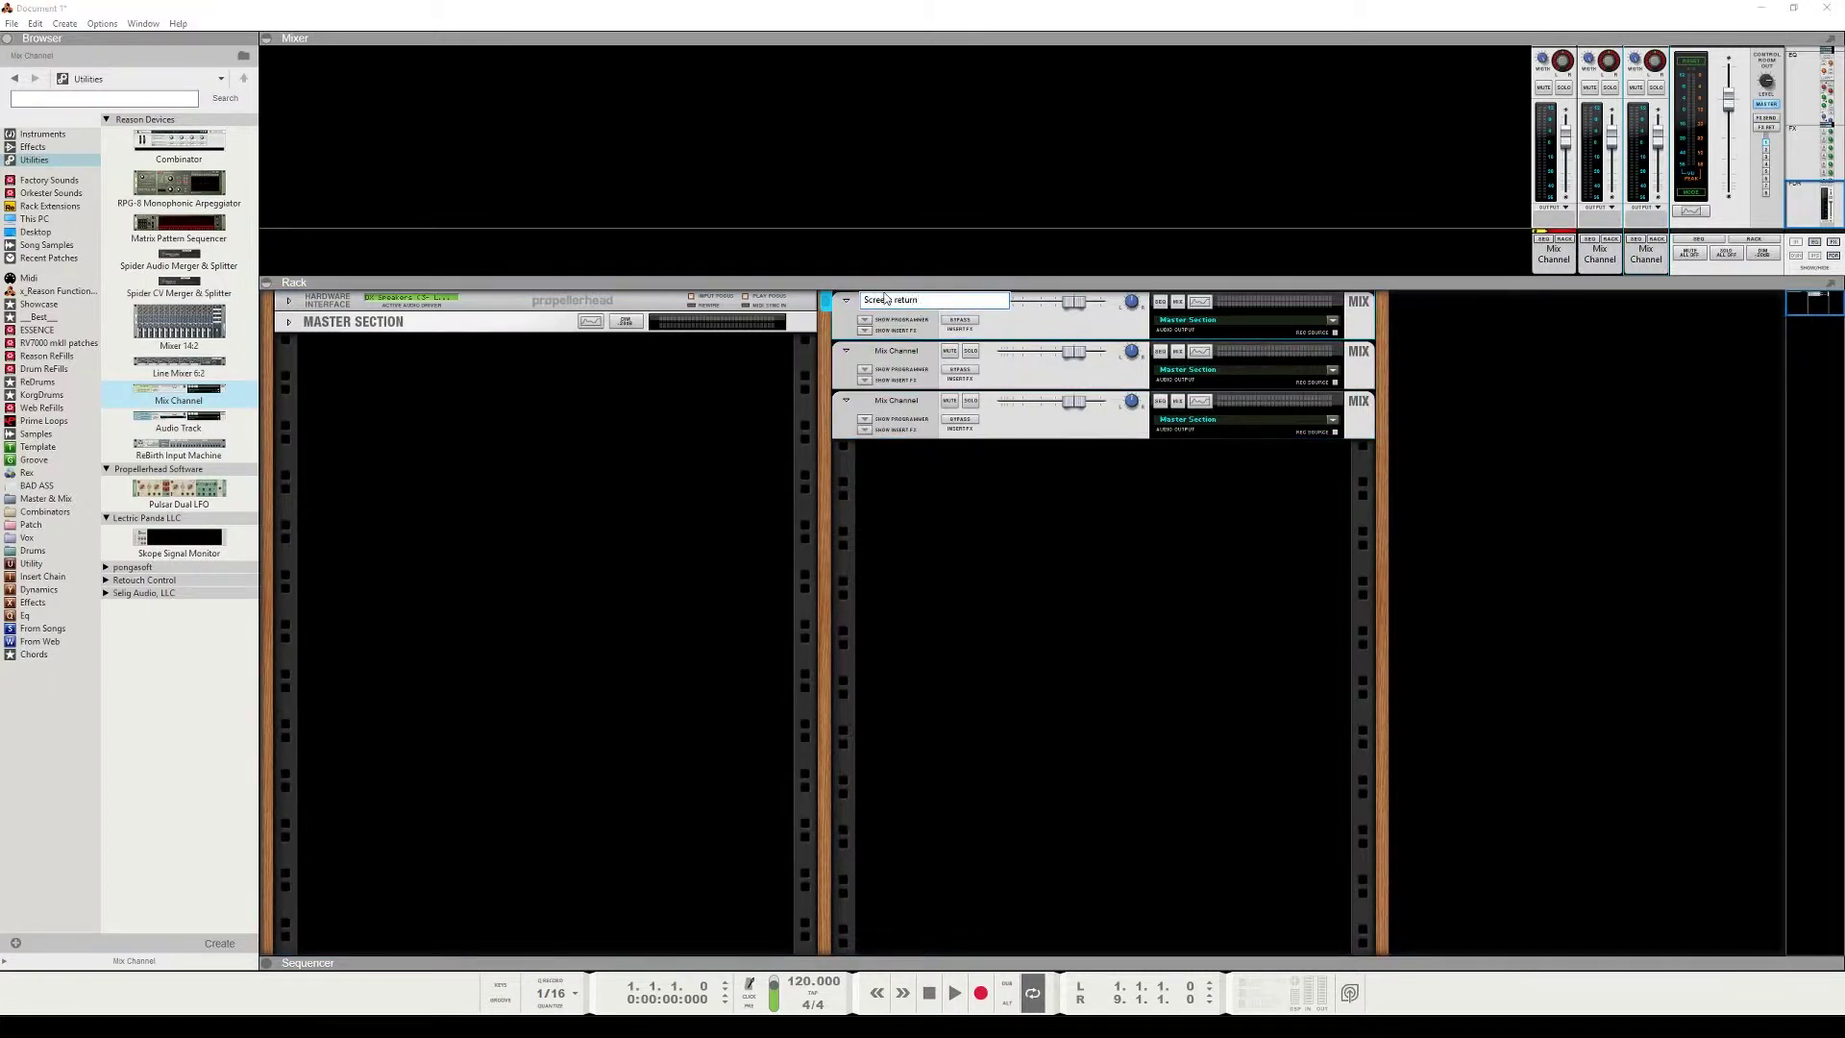
{"action": "key", "text": "Return"}
{"action": "double_click", "coordinate": [884, 352]}
{"action": "type", "text": "reverb return"}
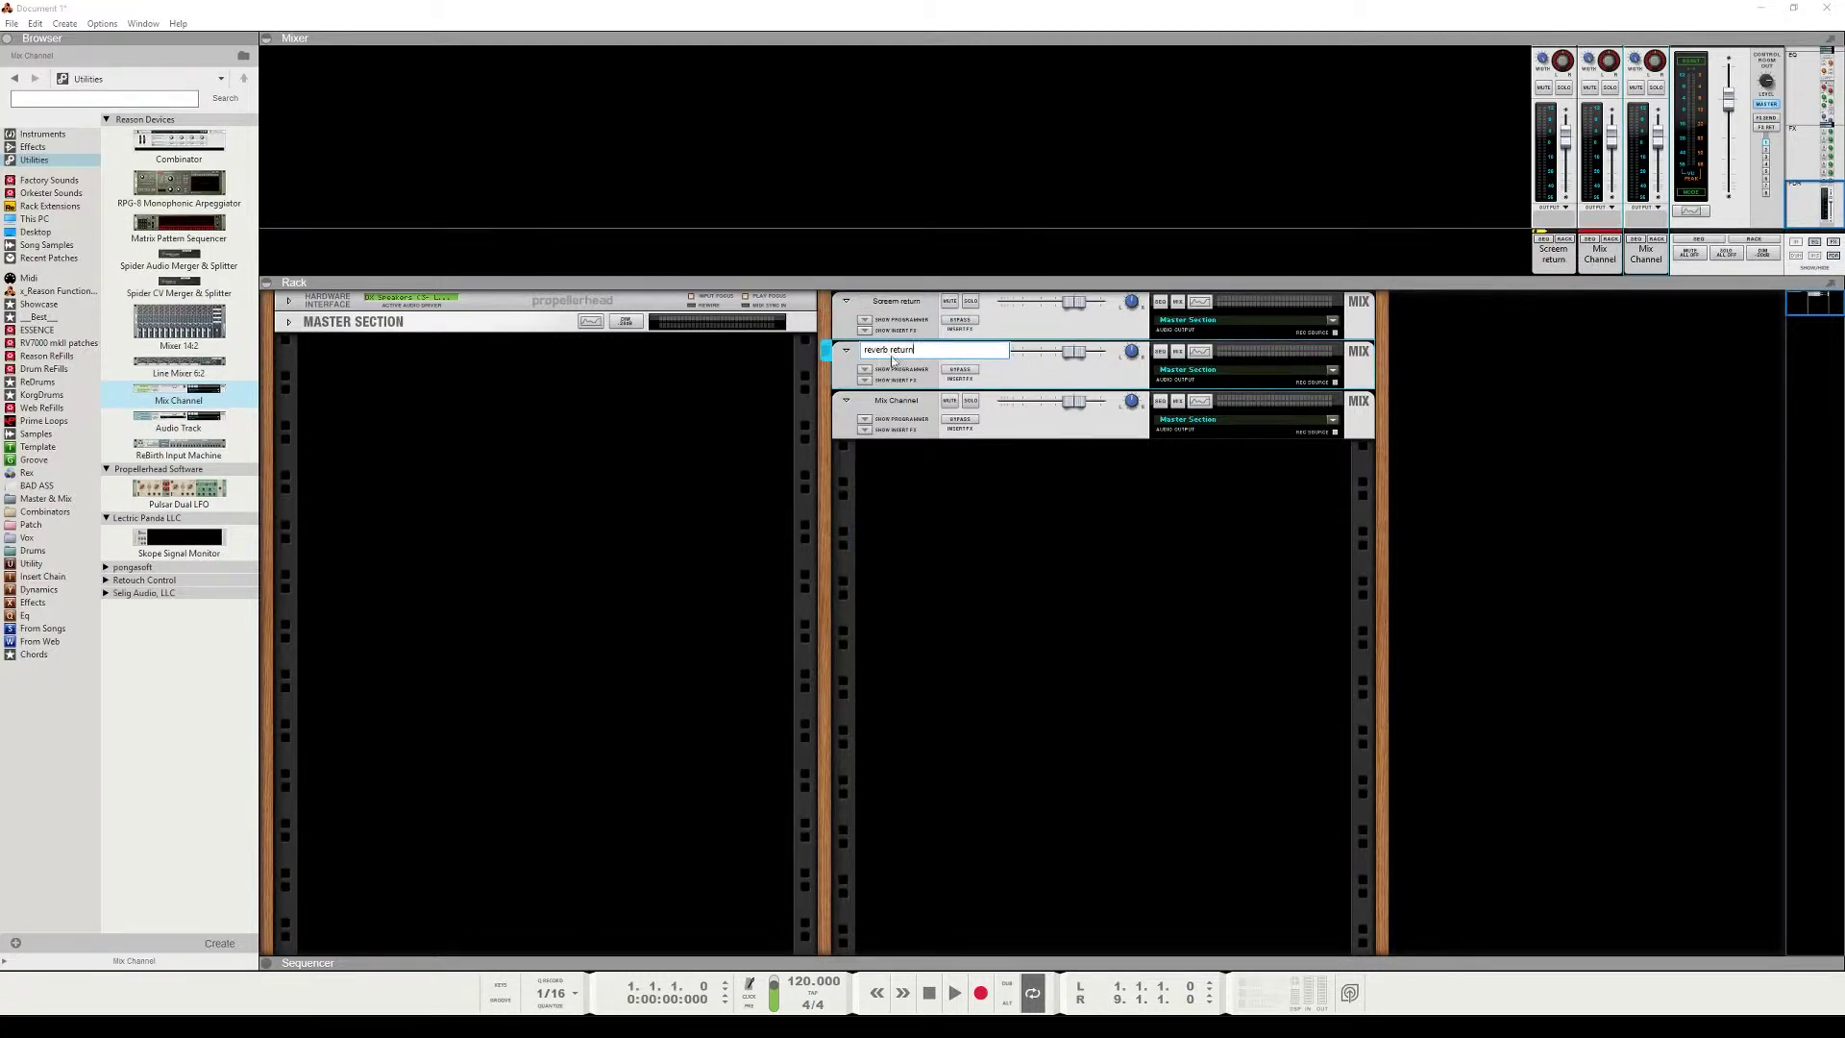
{"action": "key", "text": "Return"}
Rename the third Mix Channel "Echo return" and capitalize the second channel's name as "Reverb return".
{"action": "double_click", "coordinate": [911, 402]}
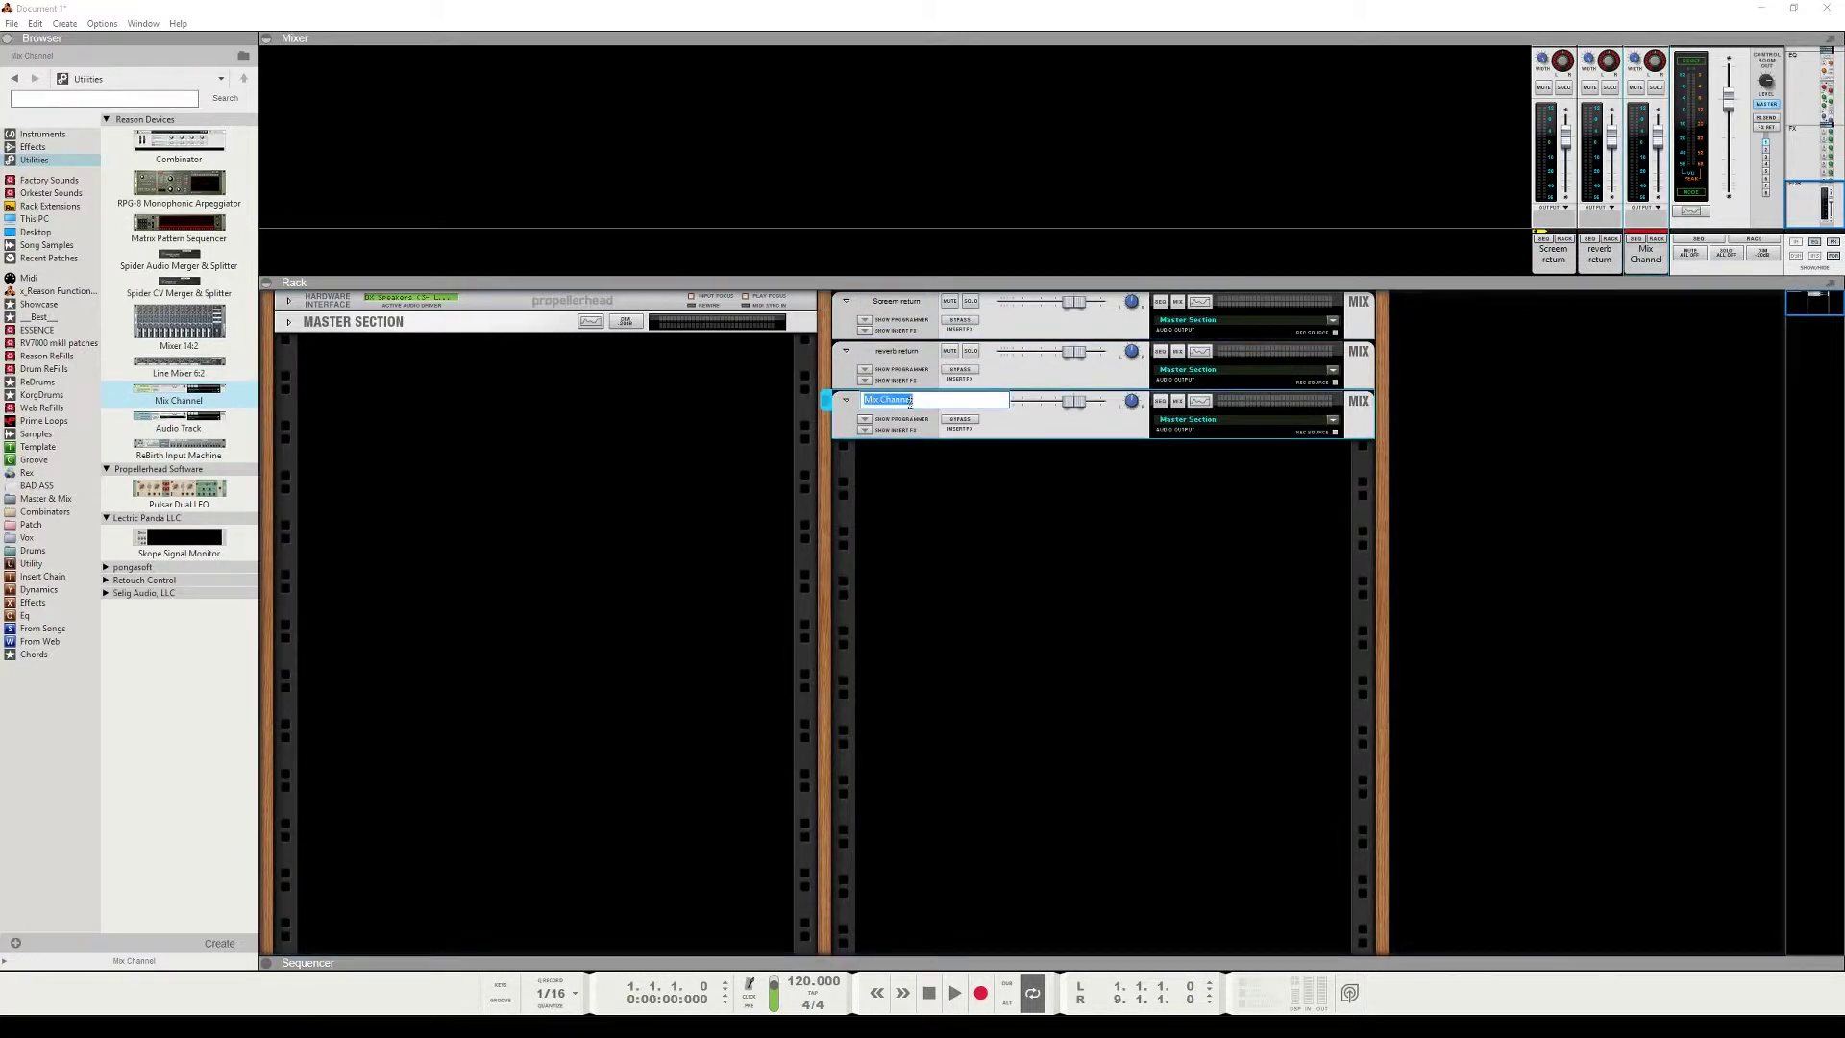
{"action": "type", "text": "Echo retur"}
{"action": "double_click", "coordinate": [873, 349]}
{"action": "type", "text": "Reverb return"}
{"action": "key", "text": "Return"}
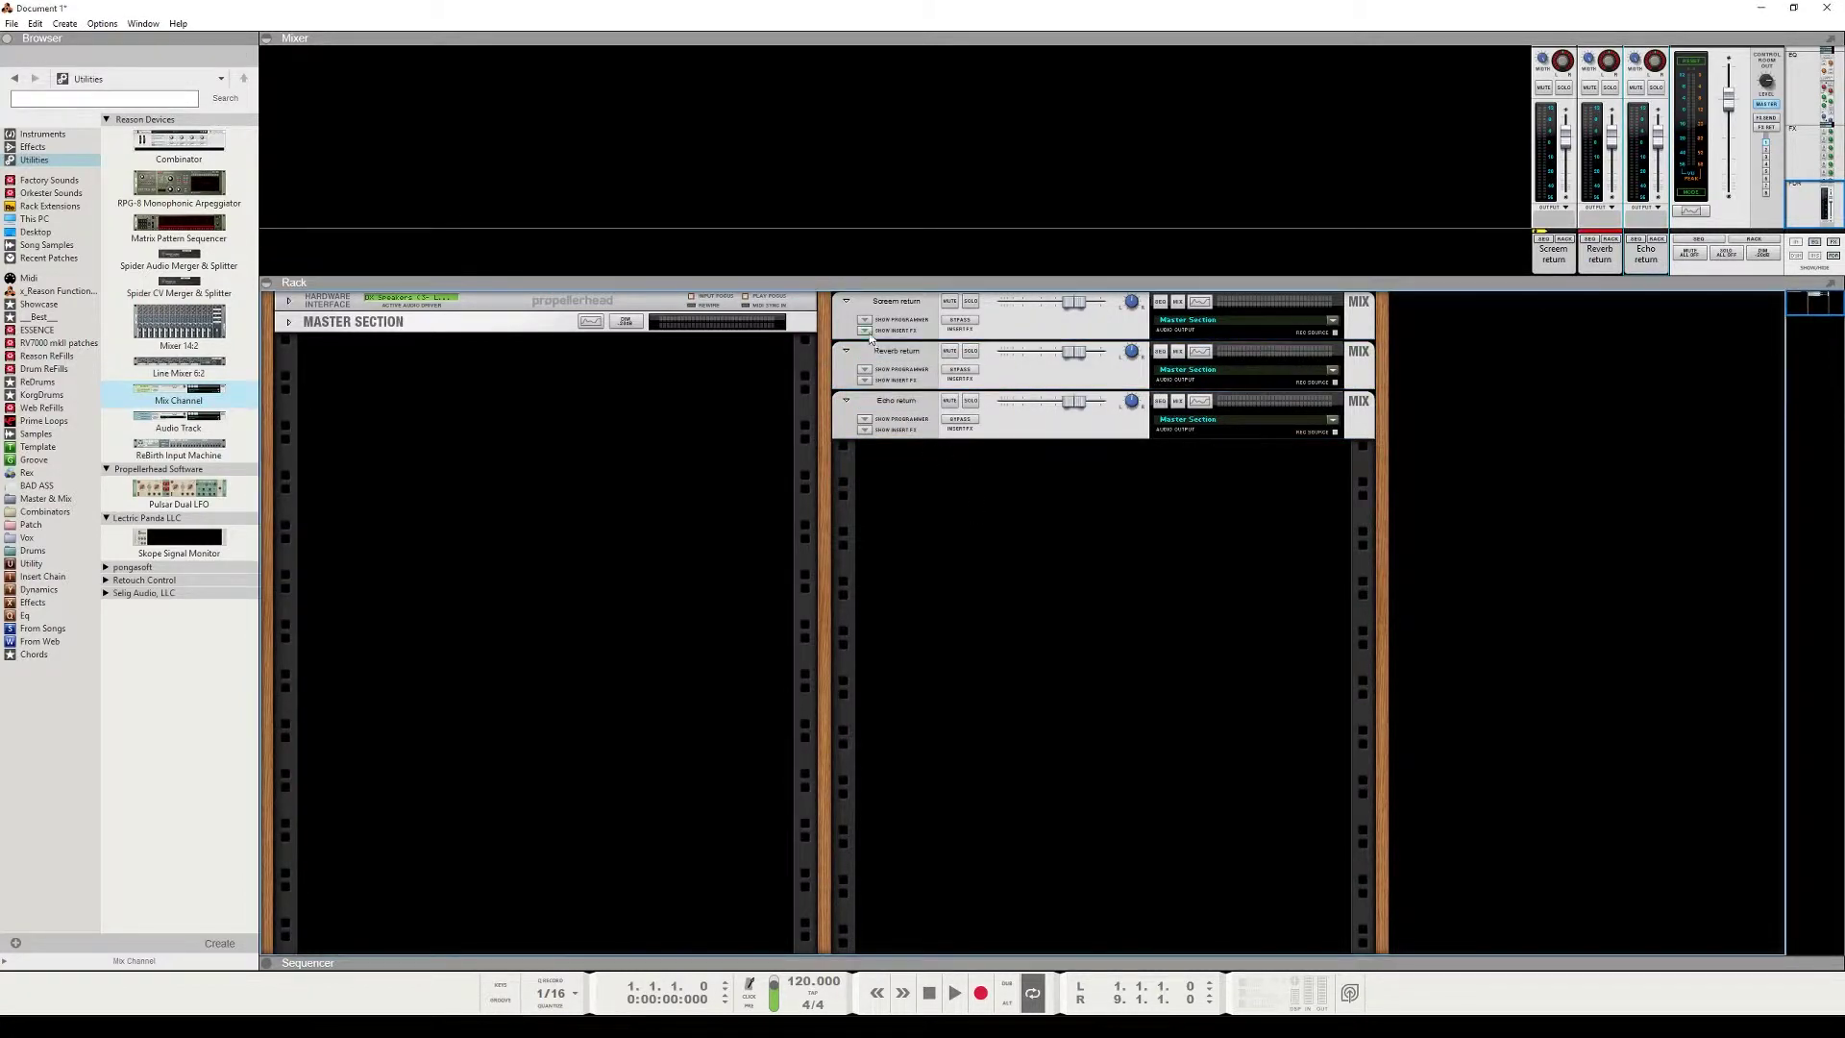
Show the insert FX area of the Scream return, Reverb return and Echo return channels.
{"action": "left_click", "coordinate": [864, 329]}
{"action": "left_click", "coordinate": [864, 407]}
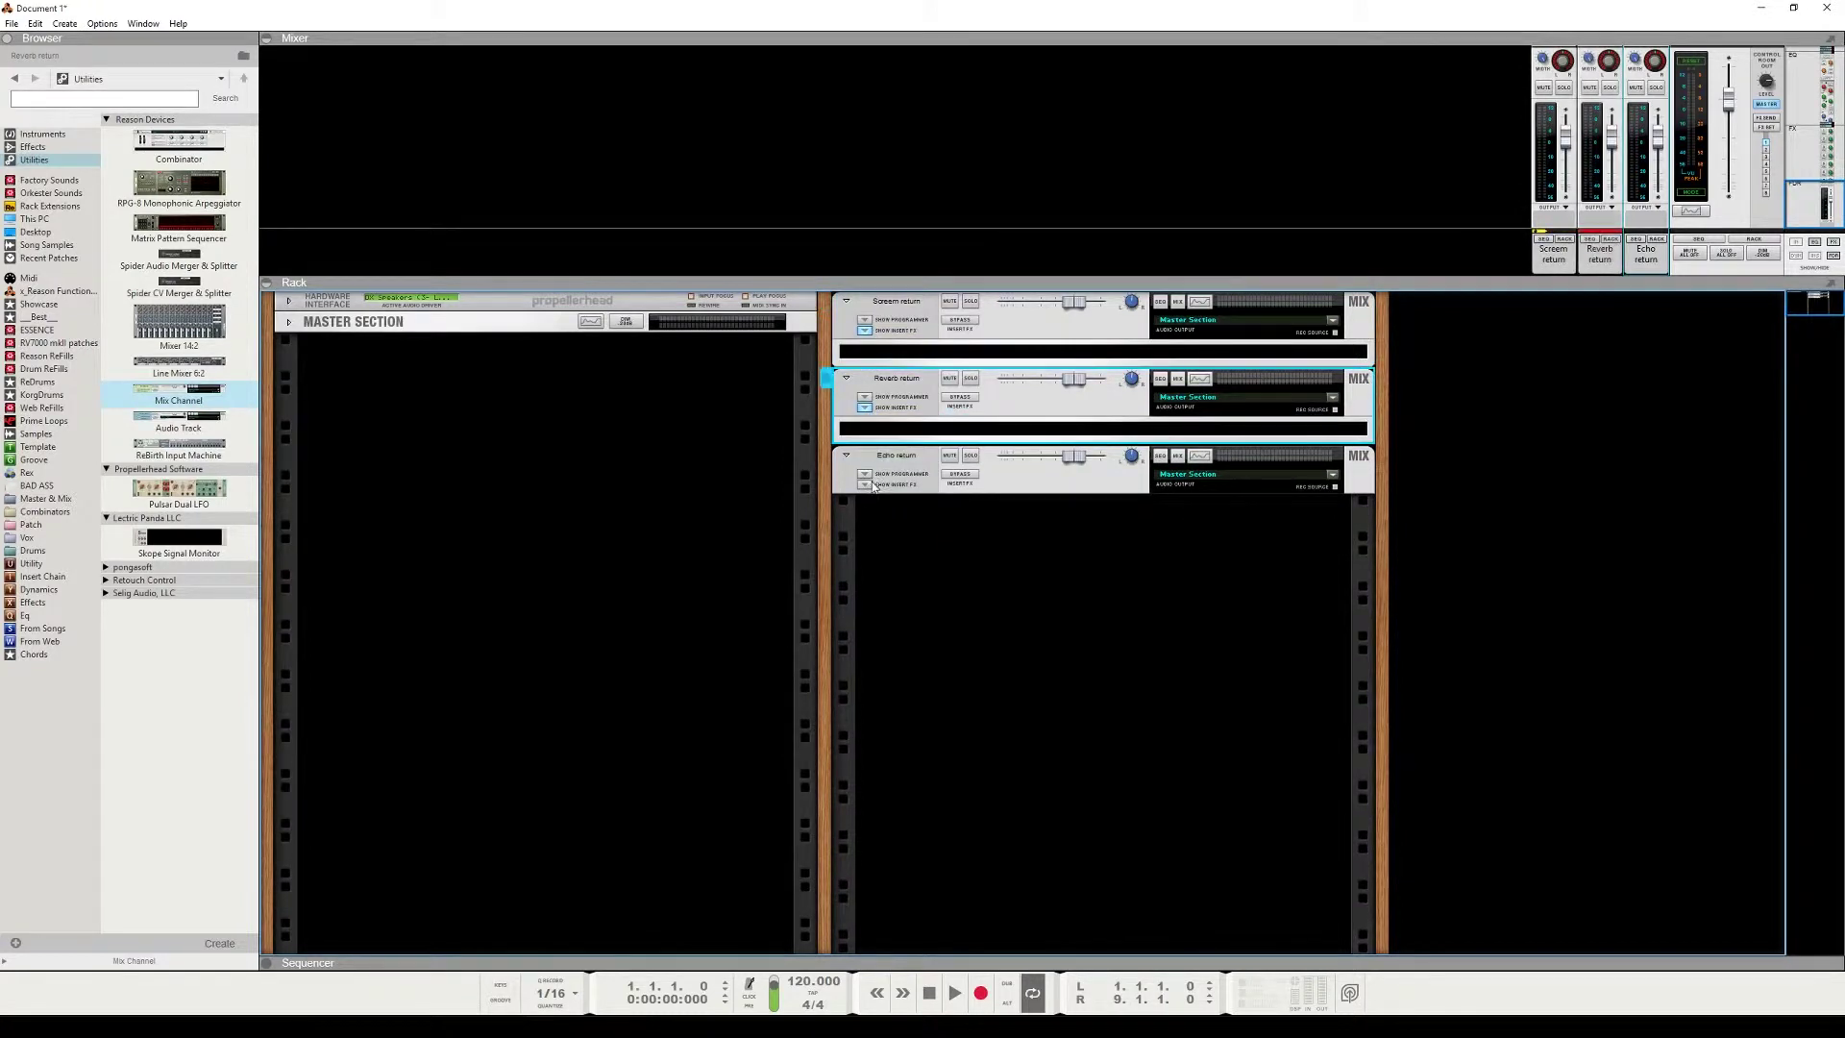
{"action": "left_click", "coordinate": [864, 484]}
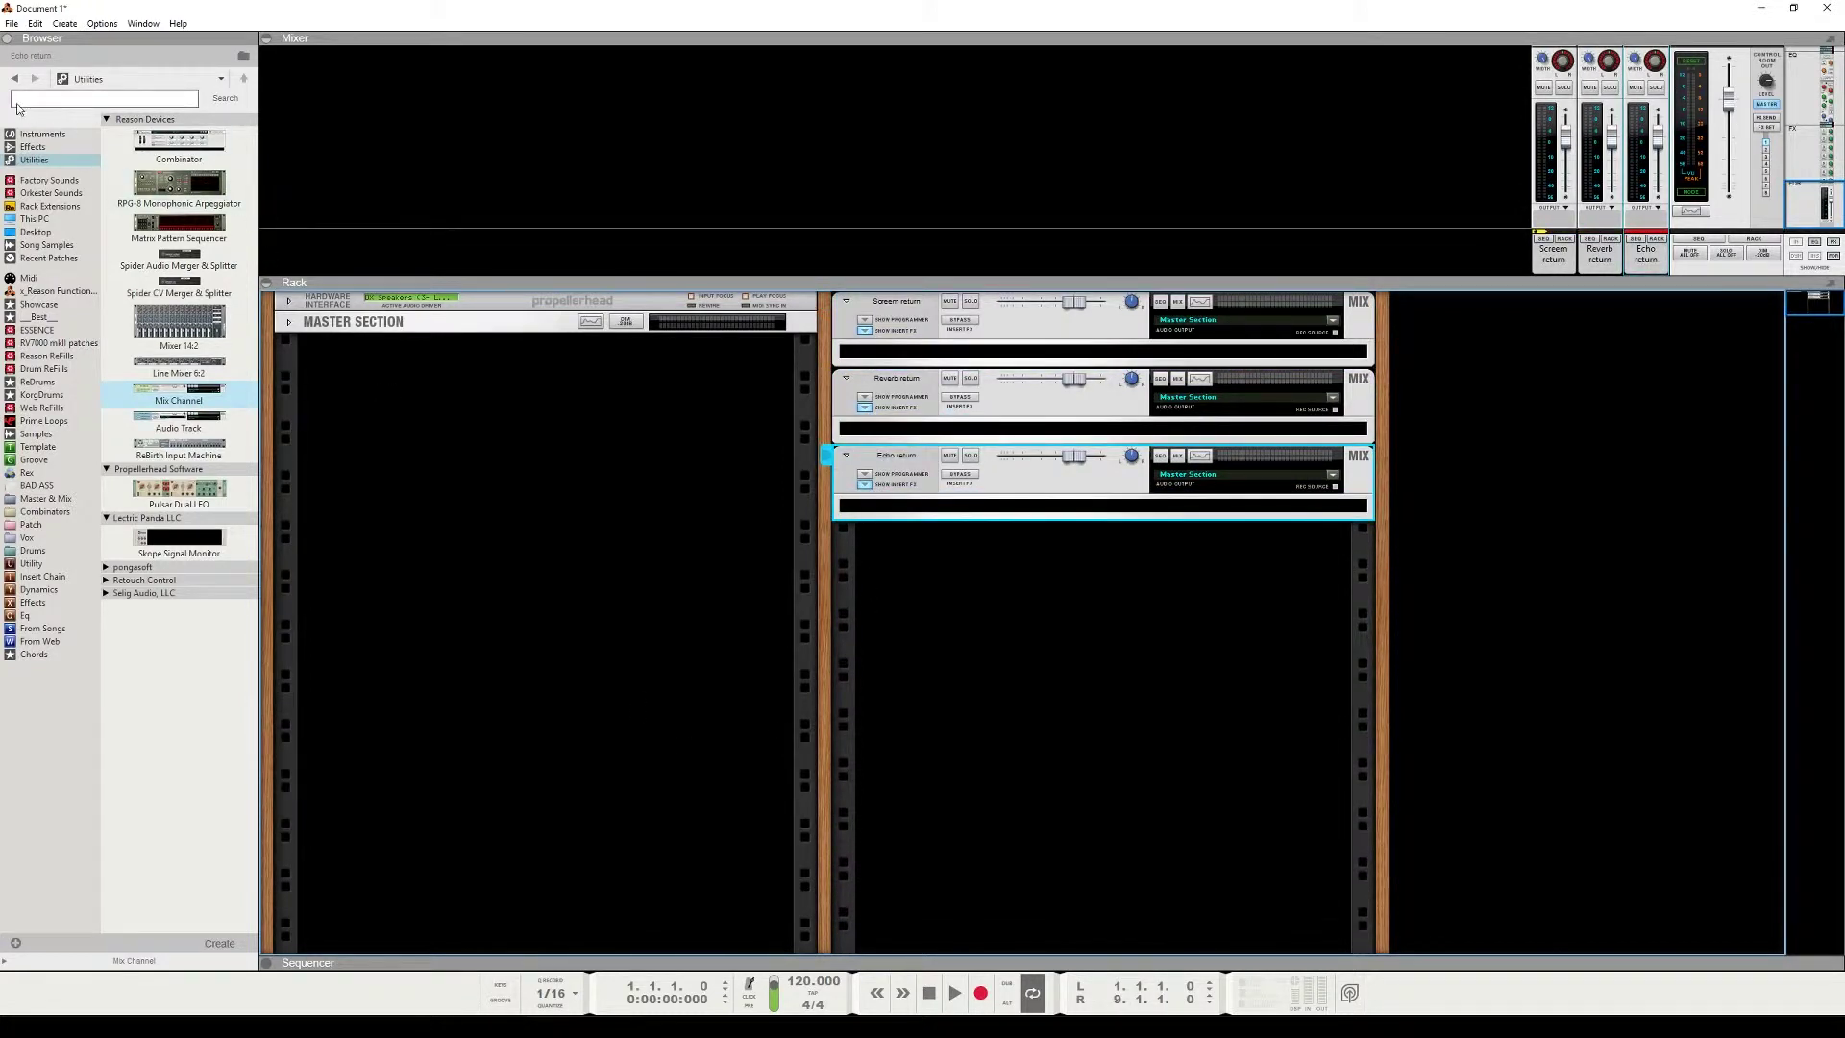
Add a Scream 4 Distortion to the Scream return's insert area and disconnect its audio cables on the rear.
{"action": "left_click", "coordinate": [58, 150]}
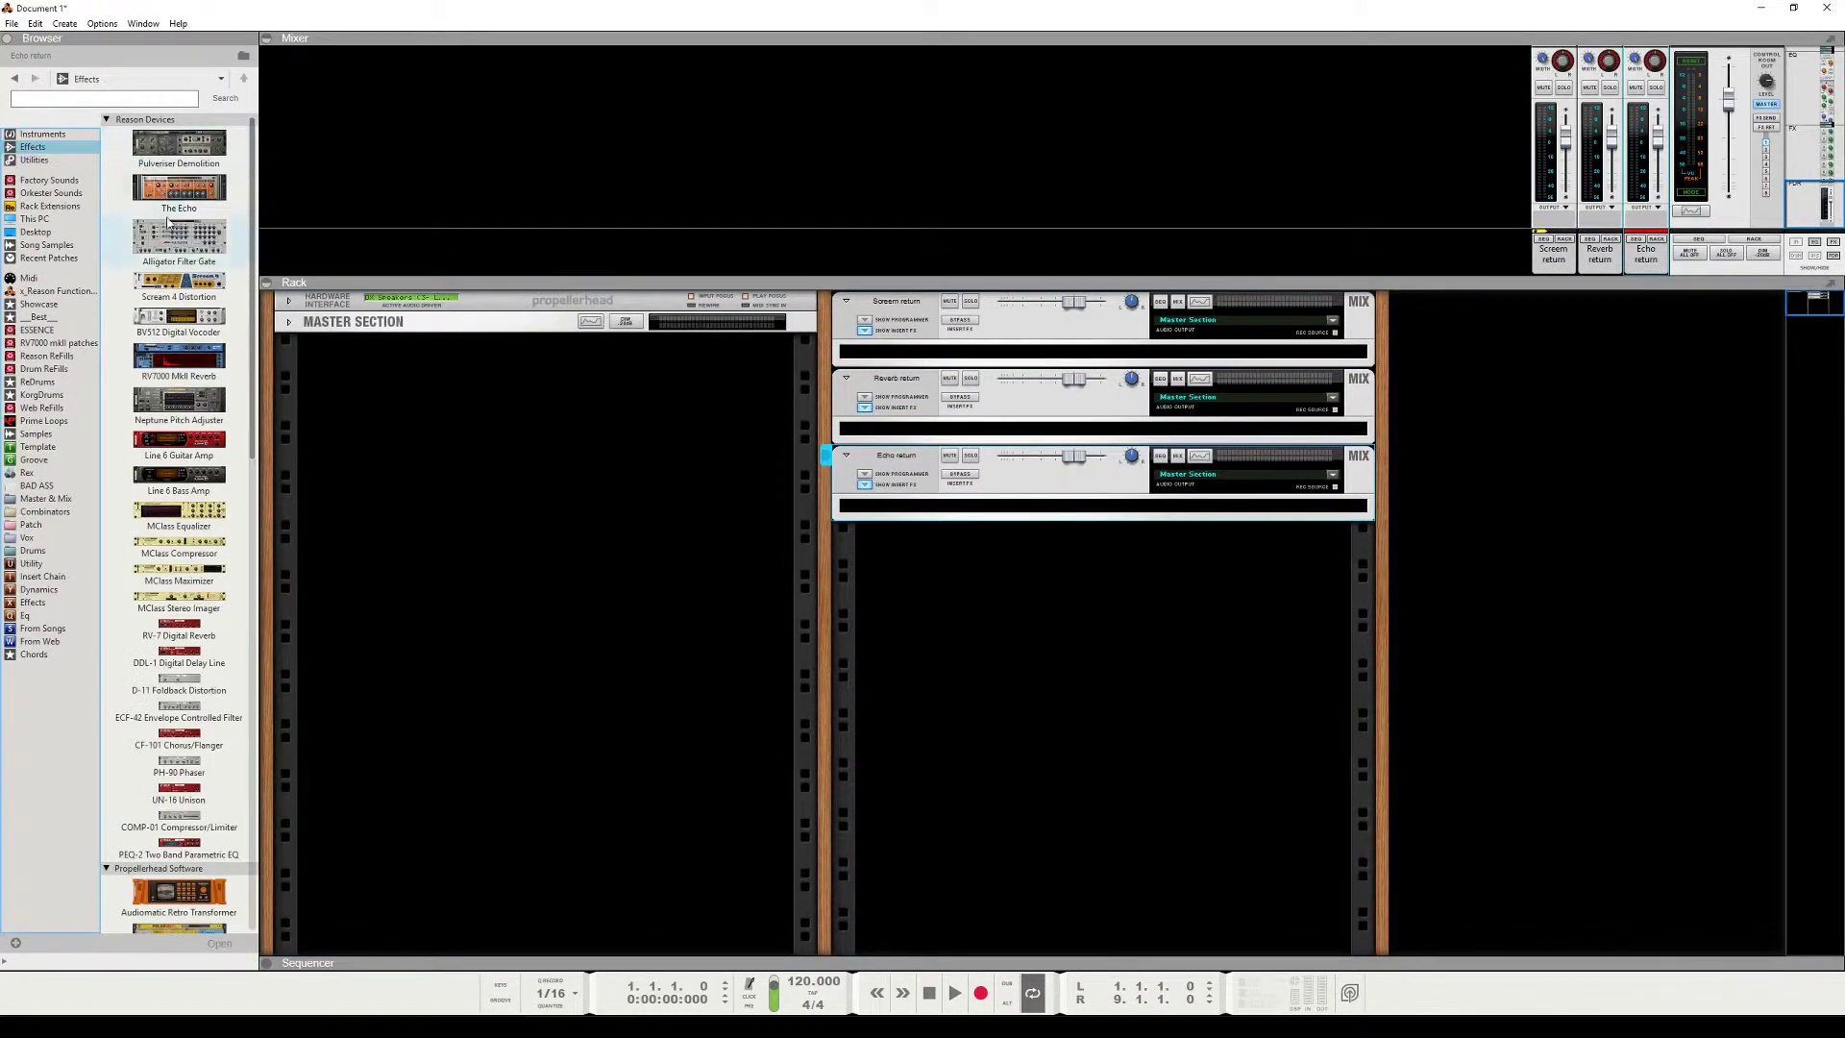
{"action": "left_click_drag", "start_coordinate": [176, 282], "coordinate": [988, 356]}
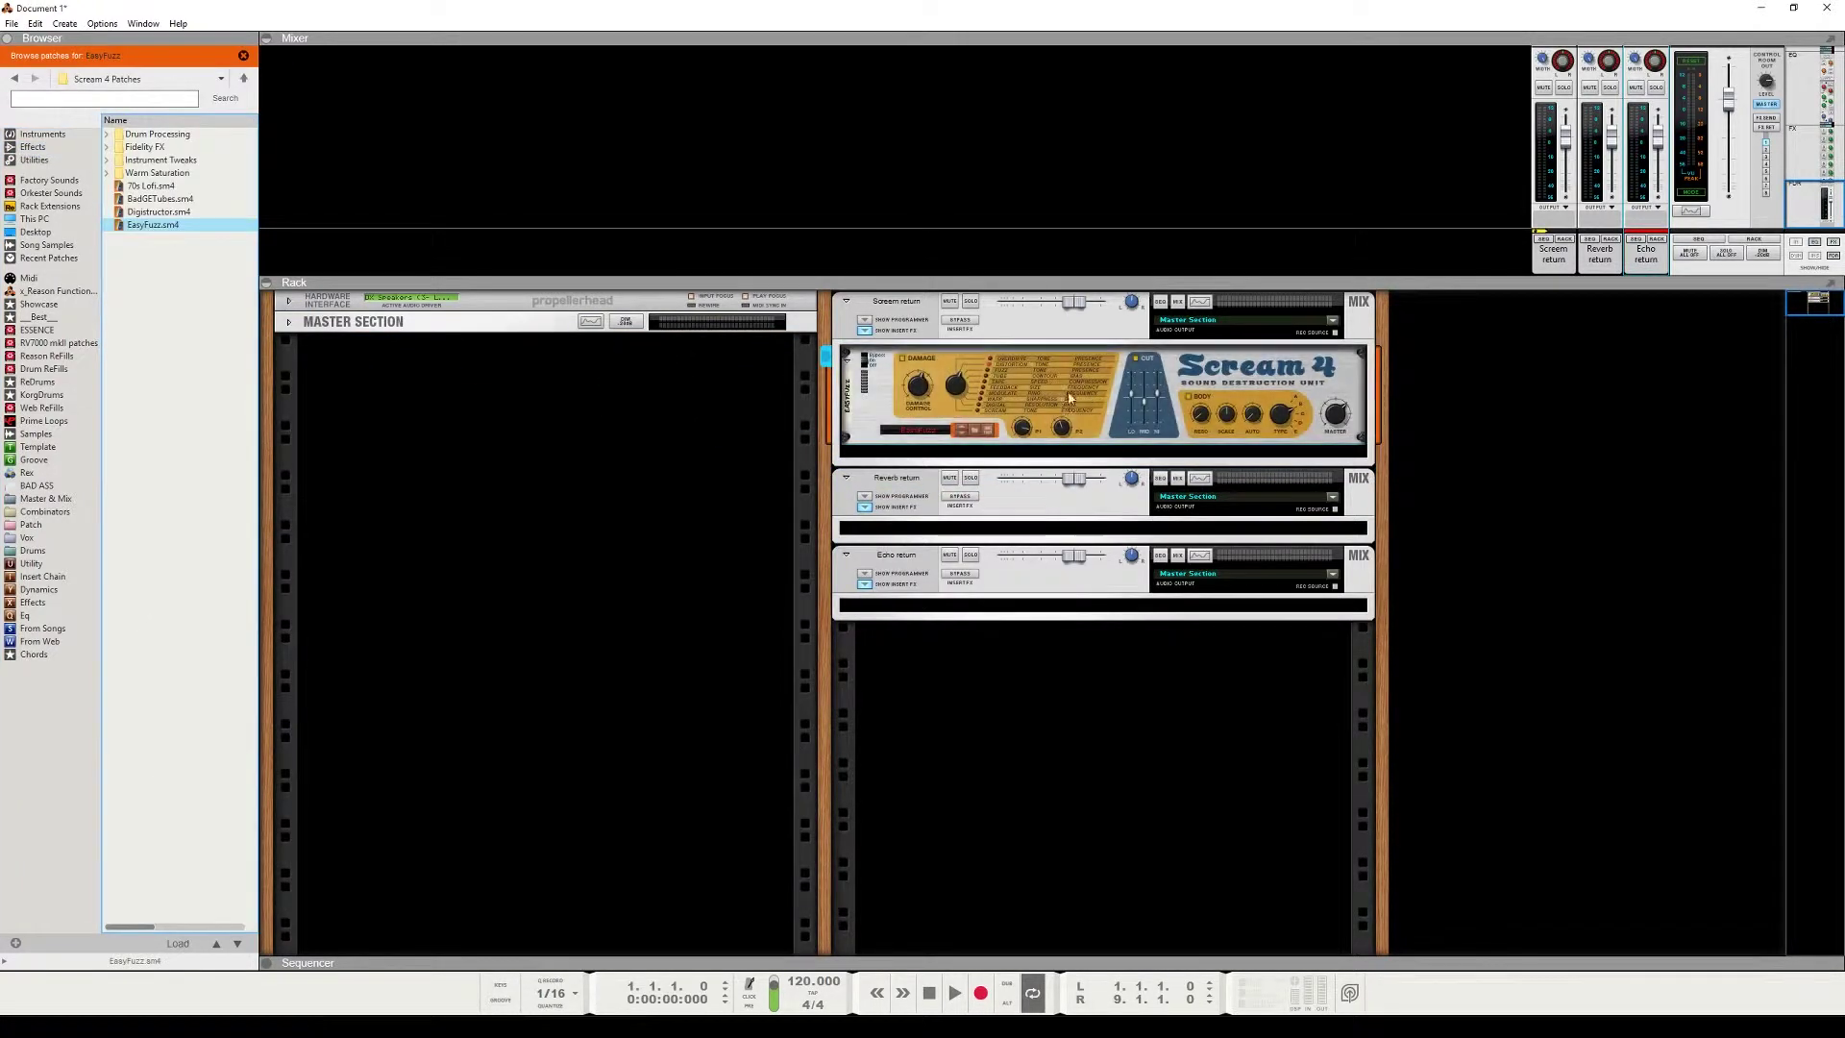
{"action": "key", "text": "Tab"}
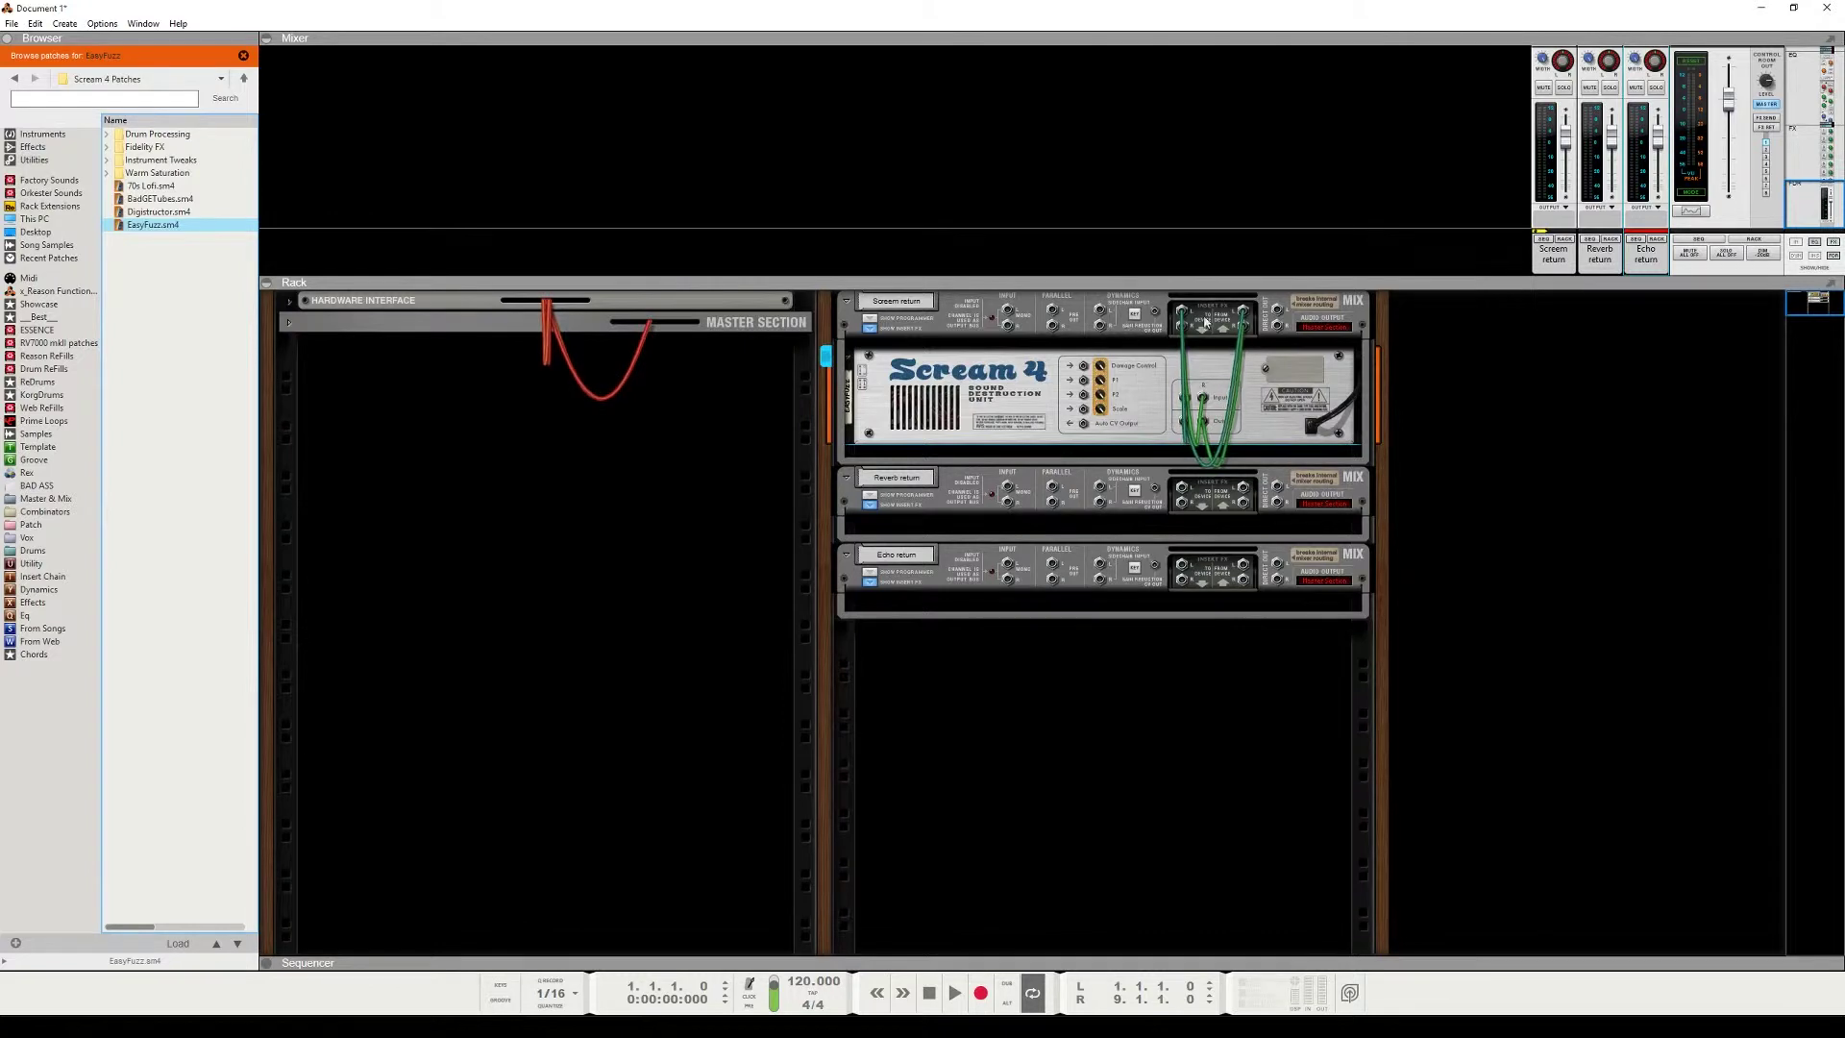
{"action": "left_click_drag", "start_coordinate": [1203, 397], "coordinate": [1245, 324]}
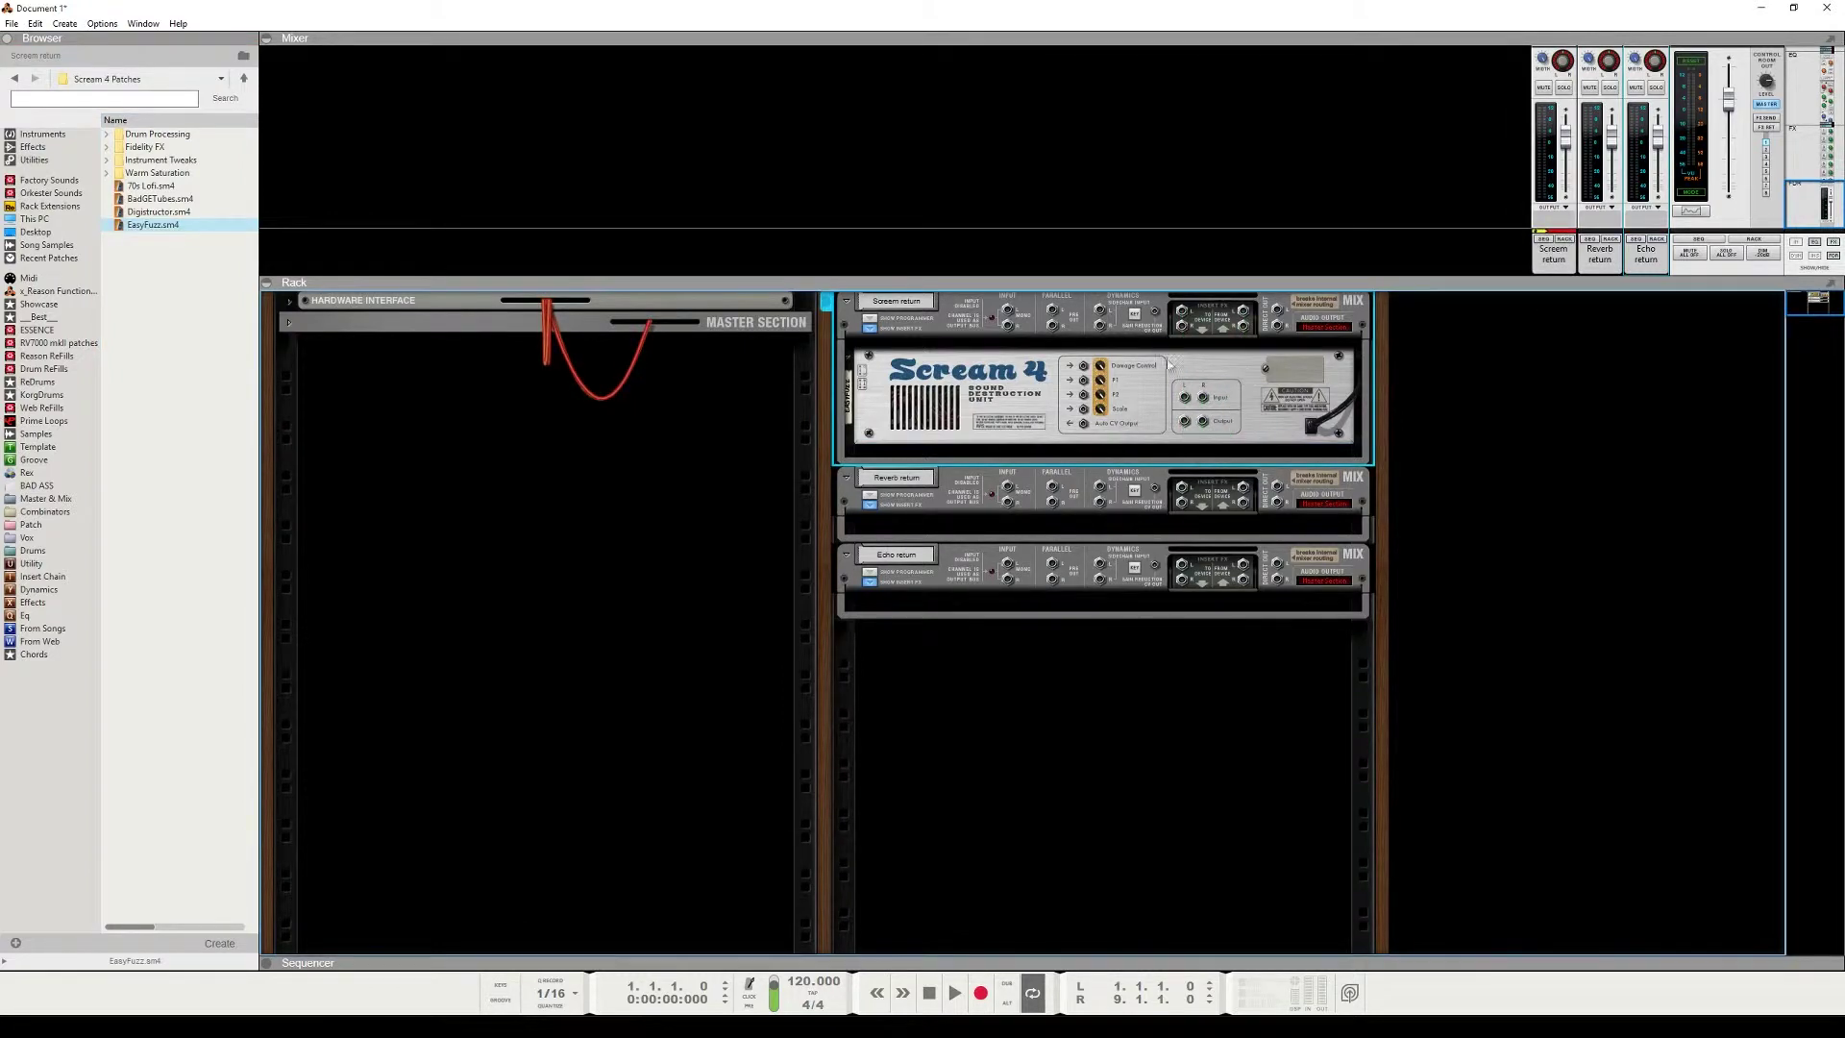
{"action": "key", "text": "Tab"}
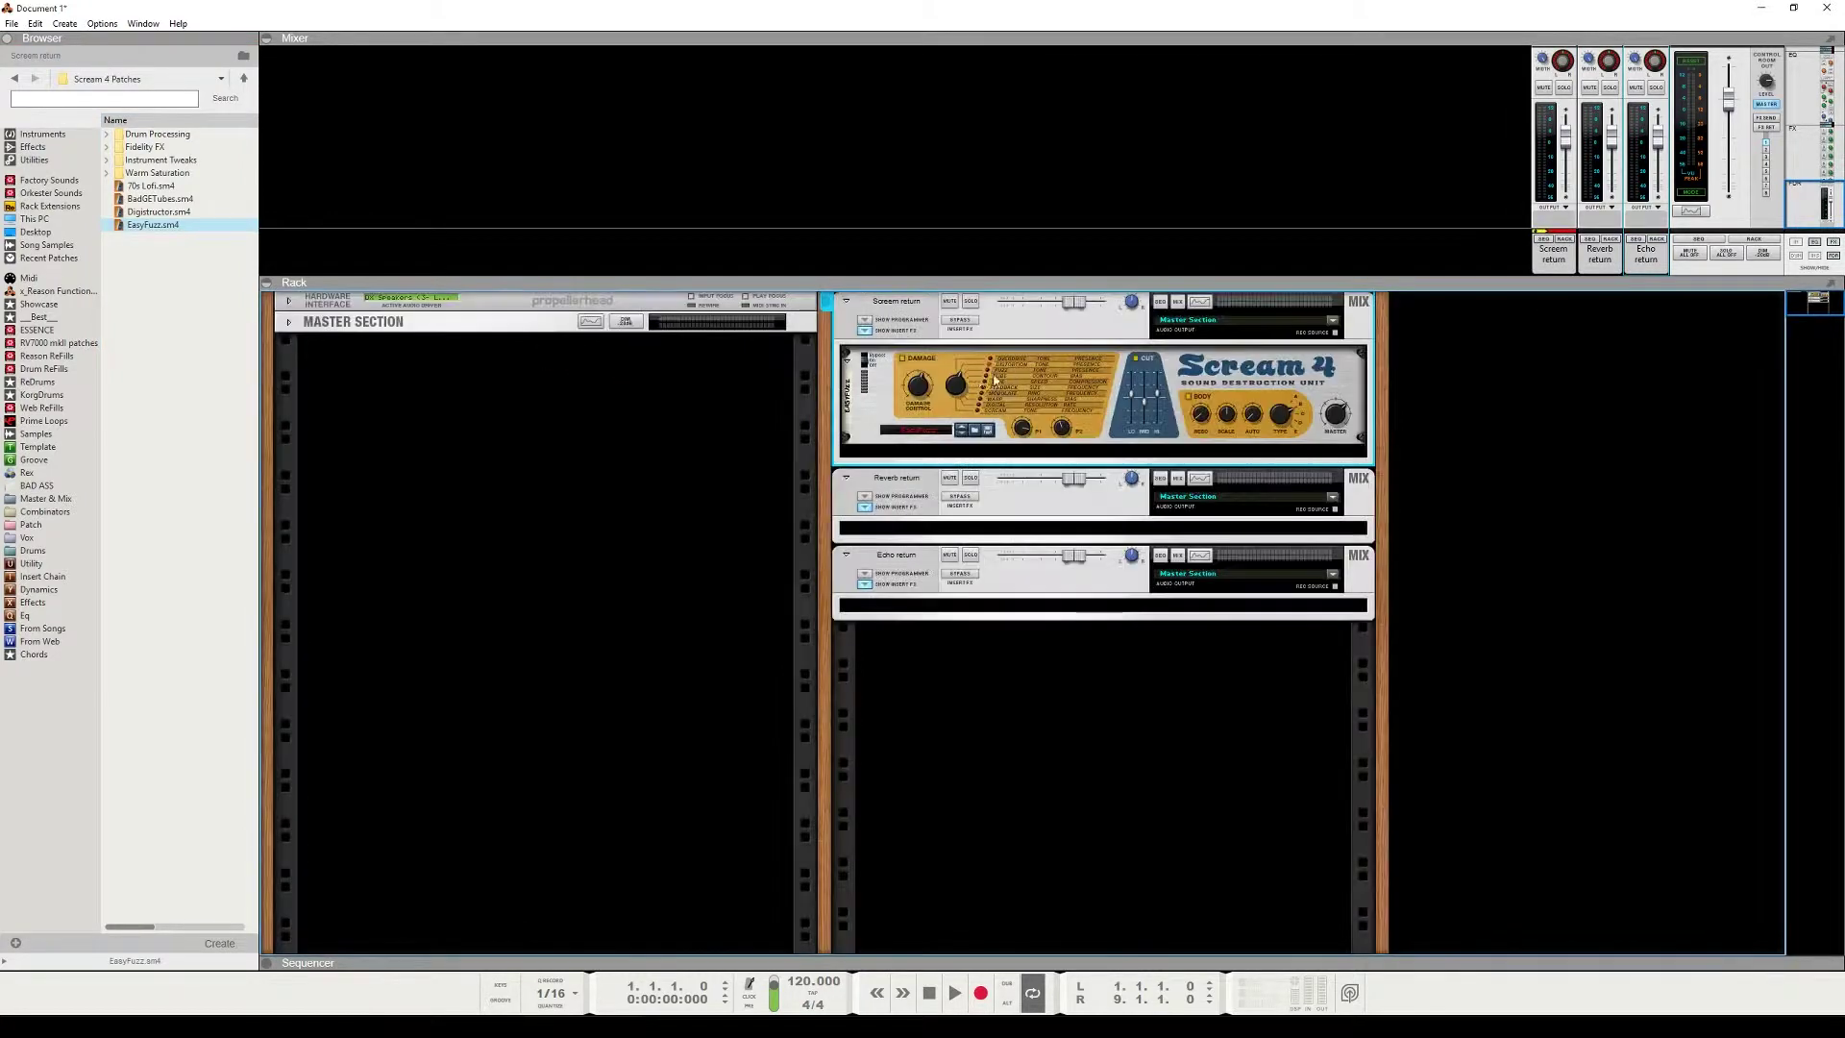
Add an RV7000 MkII Reverb to the Reverb return's insert area and The Echo to the Echo return's insert area.
{"action": "left_click", "coordinate": [32, 147]}
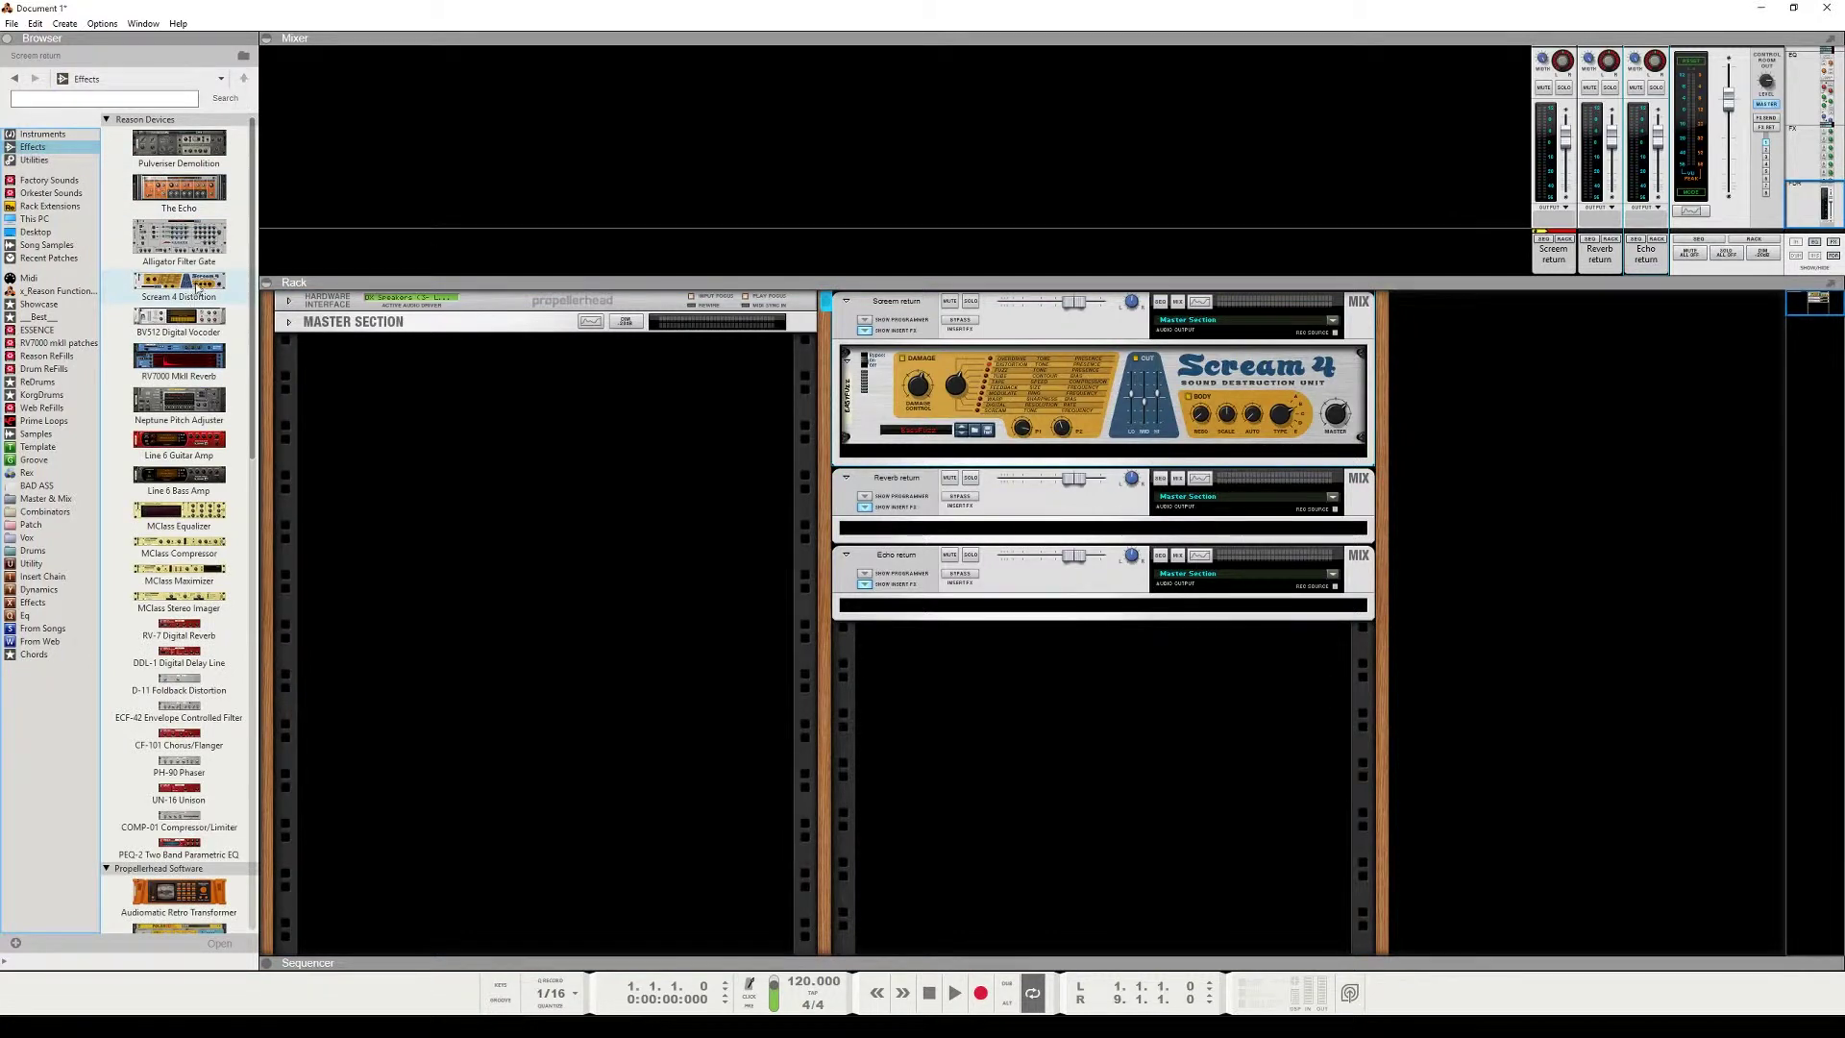
{"action": "left_click_drag", "start_coordinate": [202, 377], "coordinate": [1036, 543]}
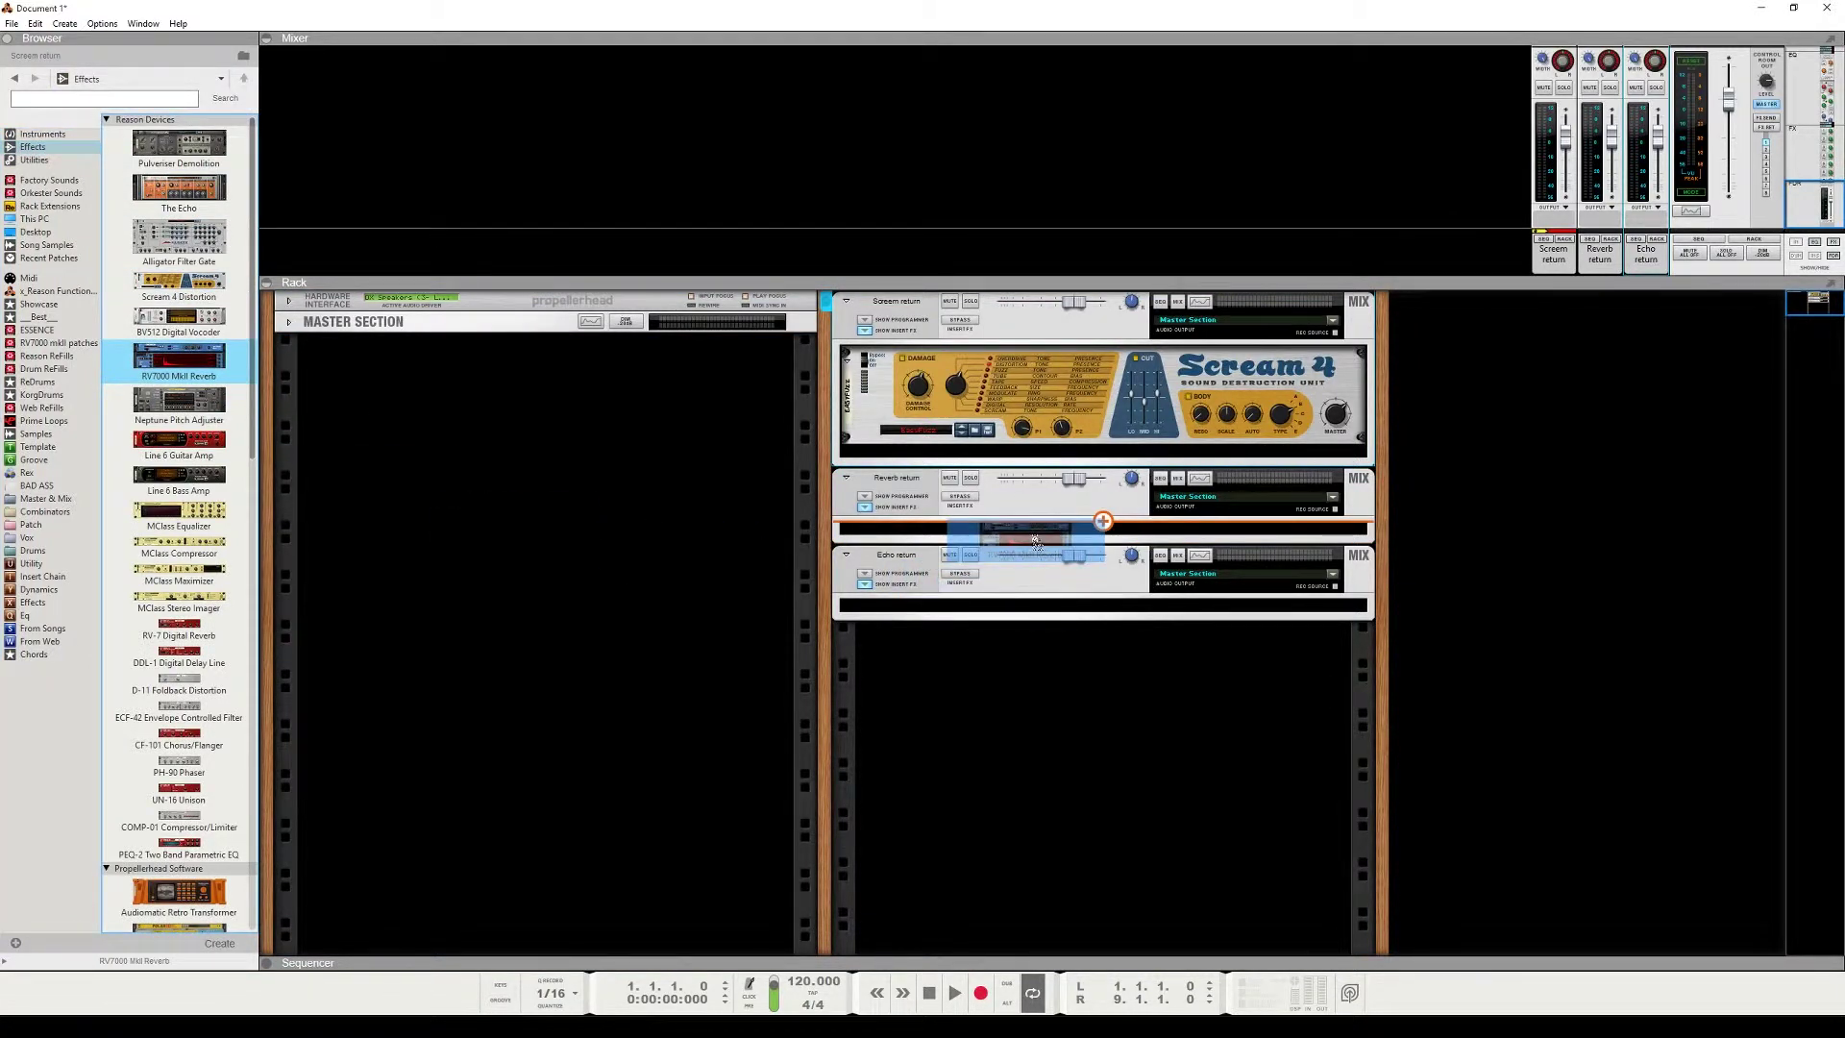
{"action": "left_click_drag", "start_coordinate": [1036, 543], "coordinate": [1036, 543]}
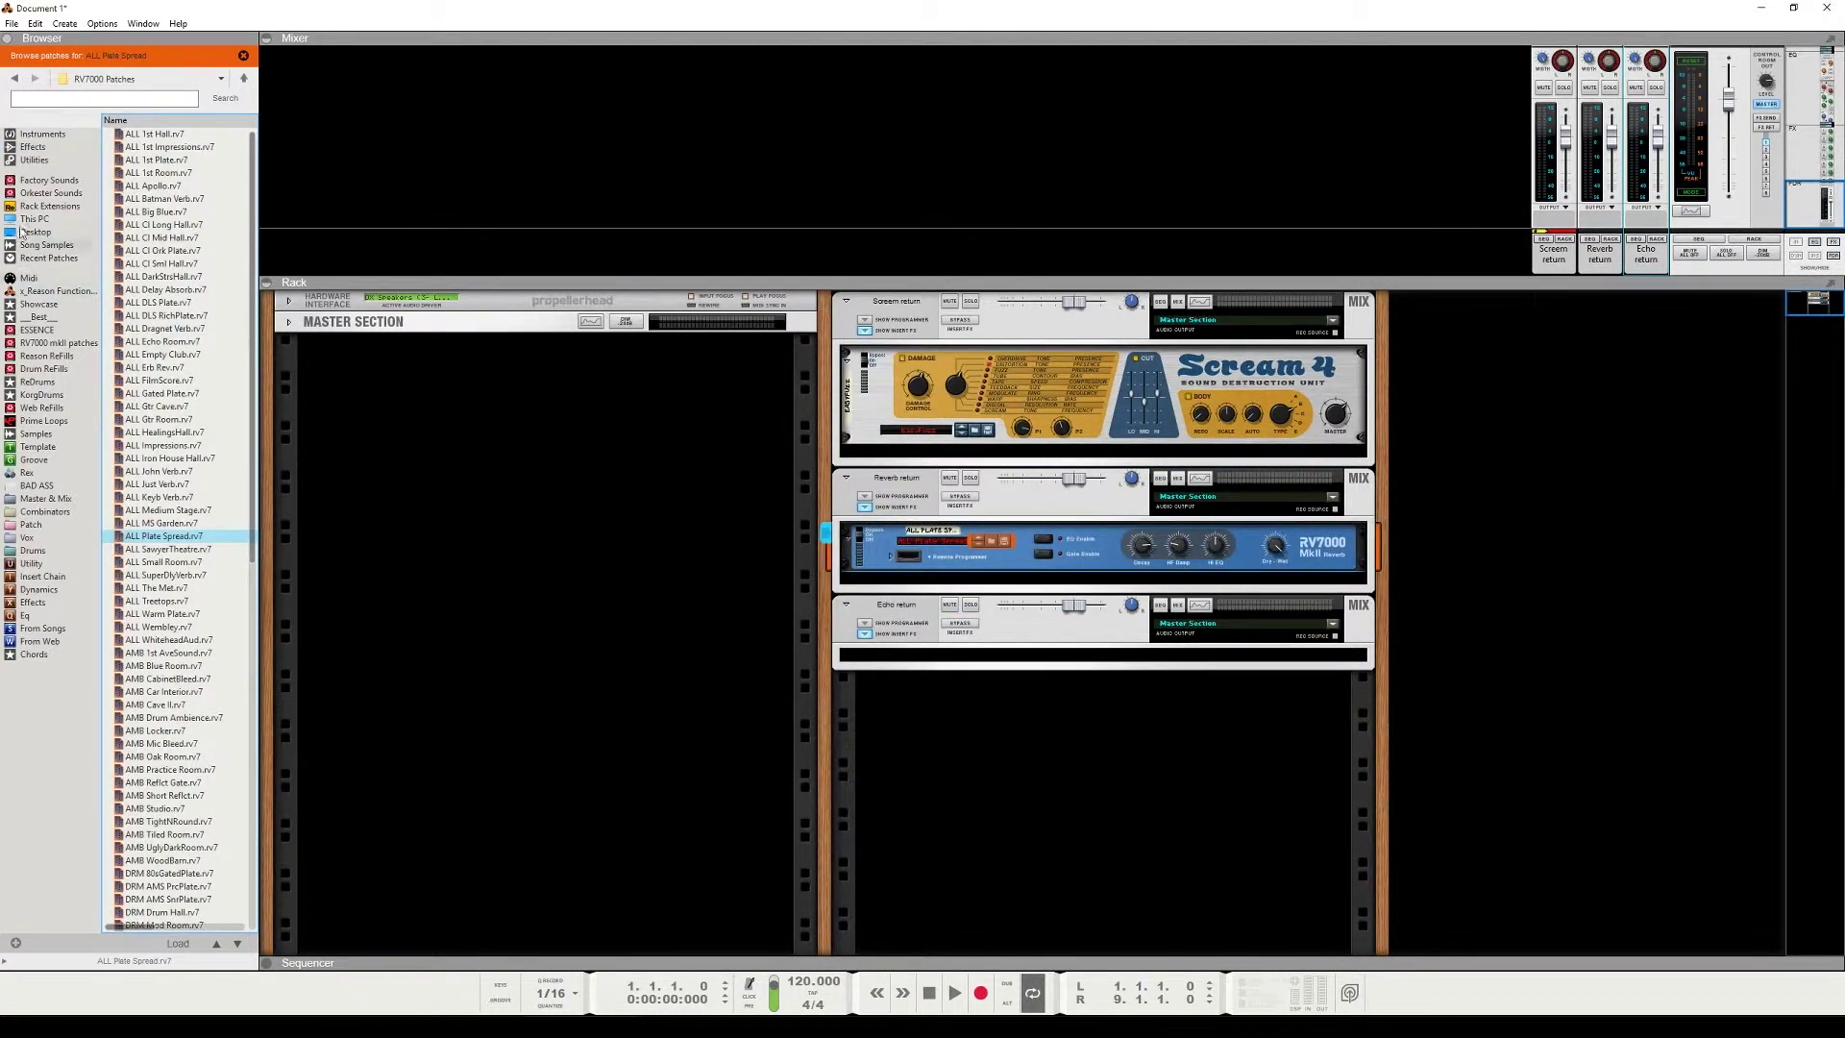
{"action": "left_click", "coordinate": [33, 146]}
{"action": "left_click_drag", "start_coordinate": [158, 188], "coordinate": [1104, 668]}
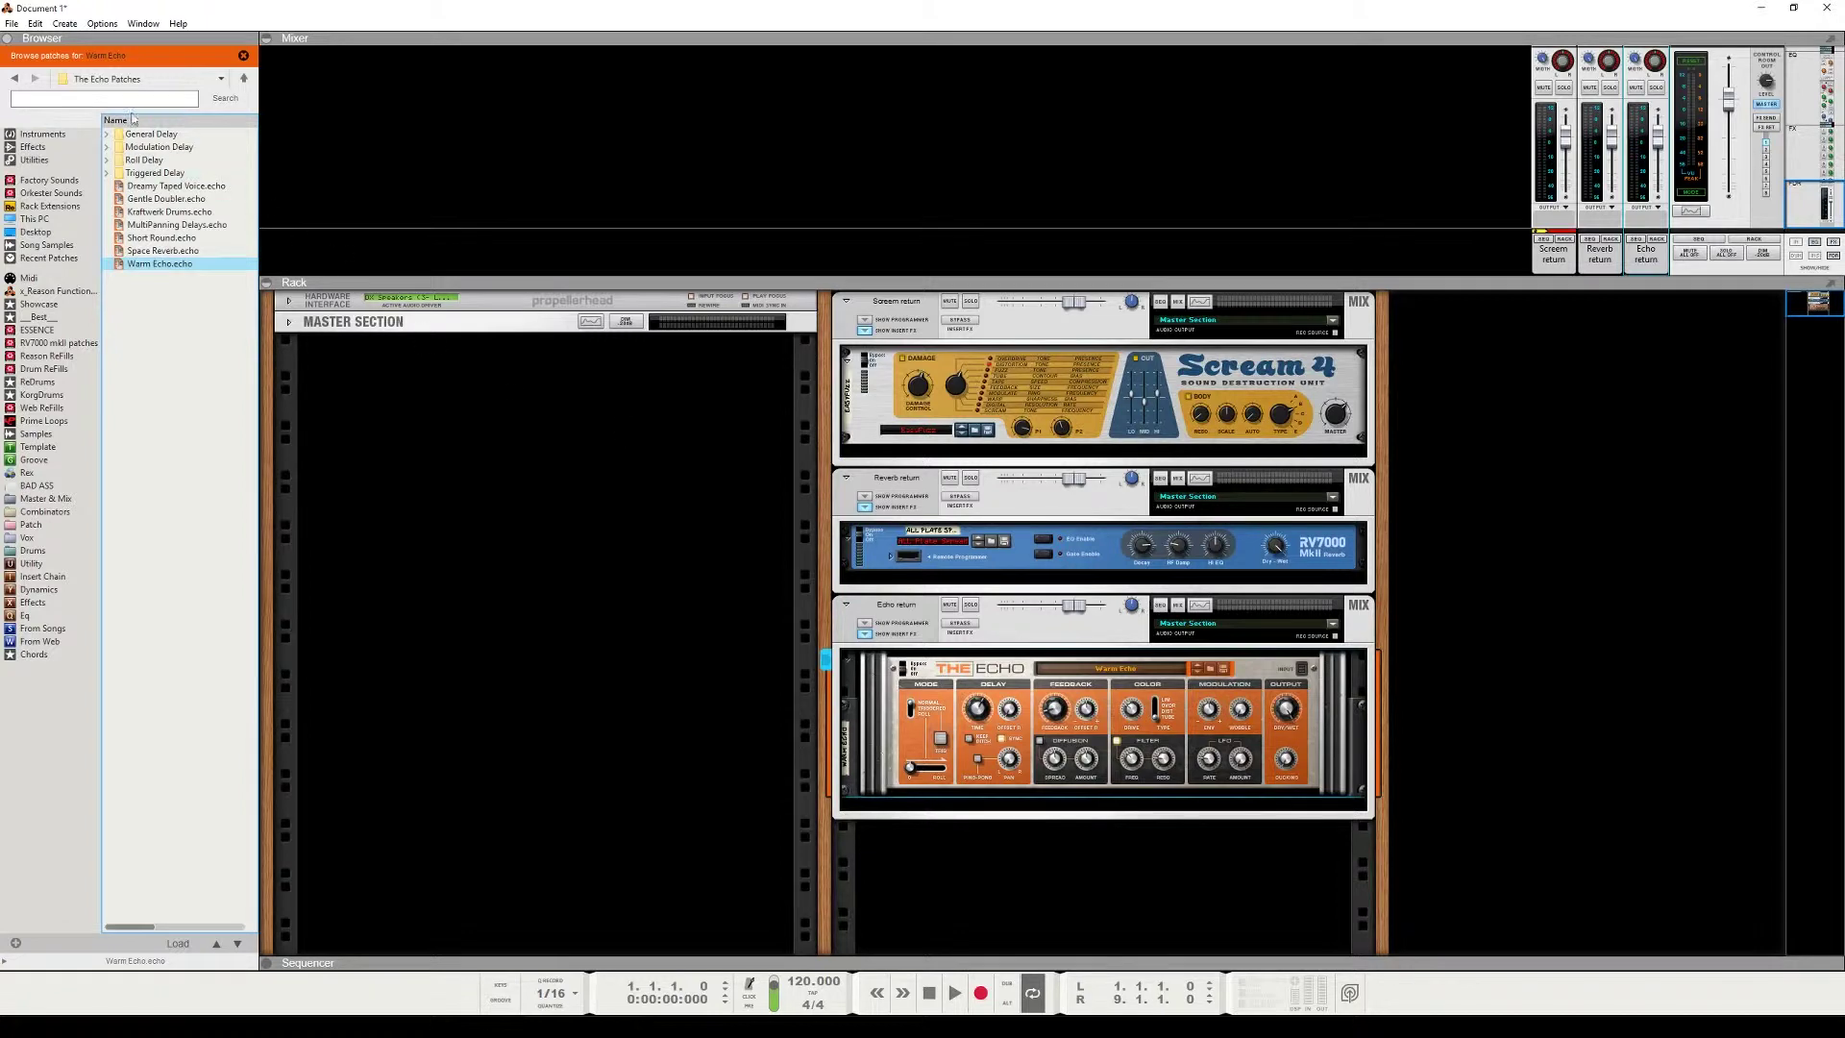
Add a Line Mixer 6:2 below the Scream 4 in the Scream return's insert area.
{"action": "left_click", "coordinate": [37, 149]}
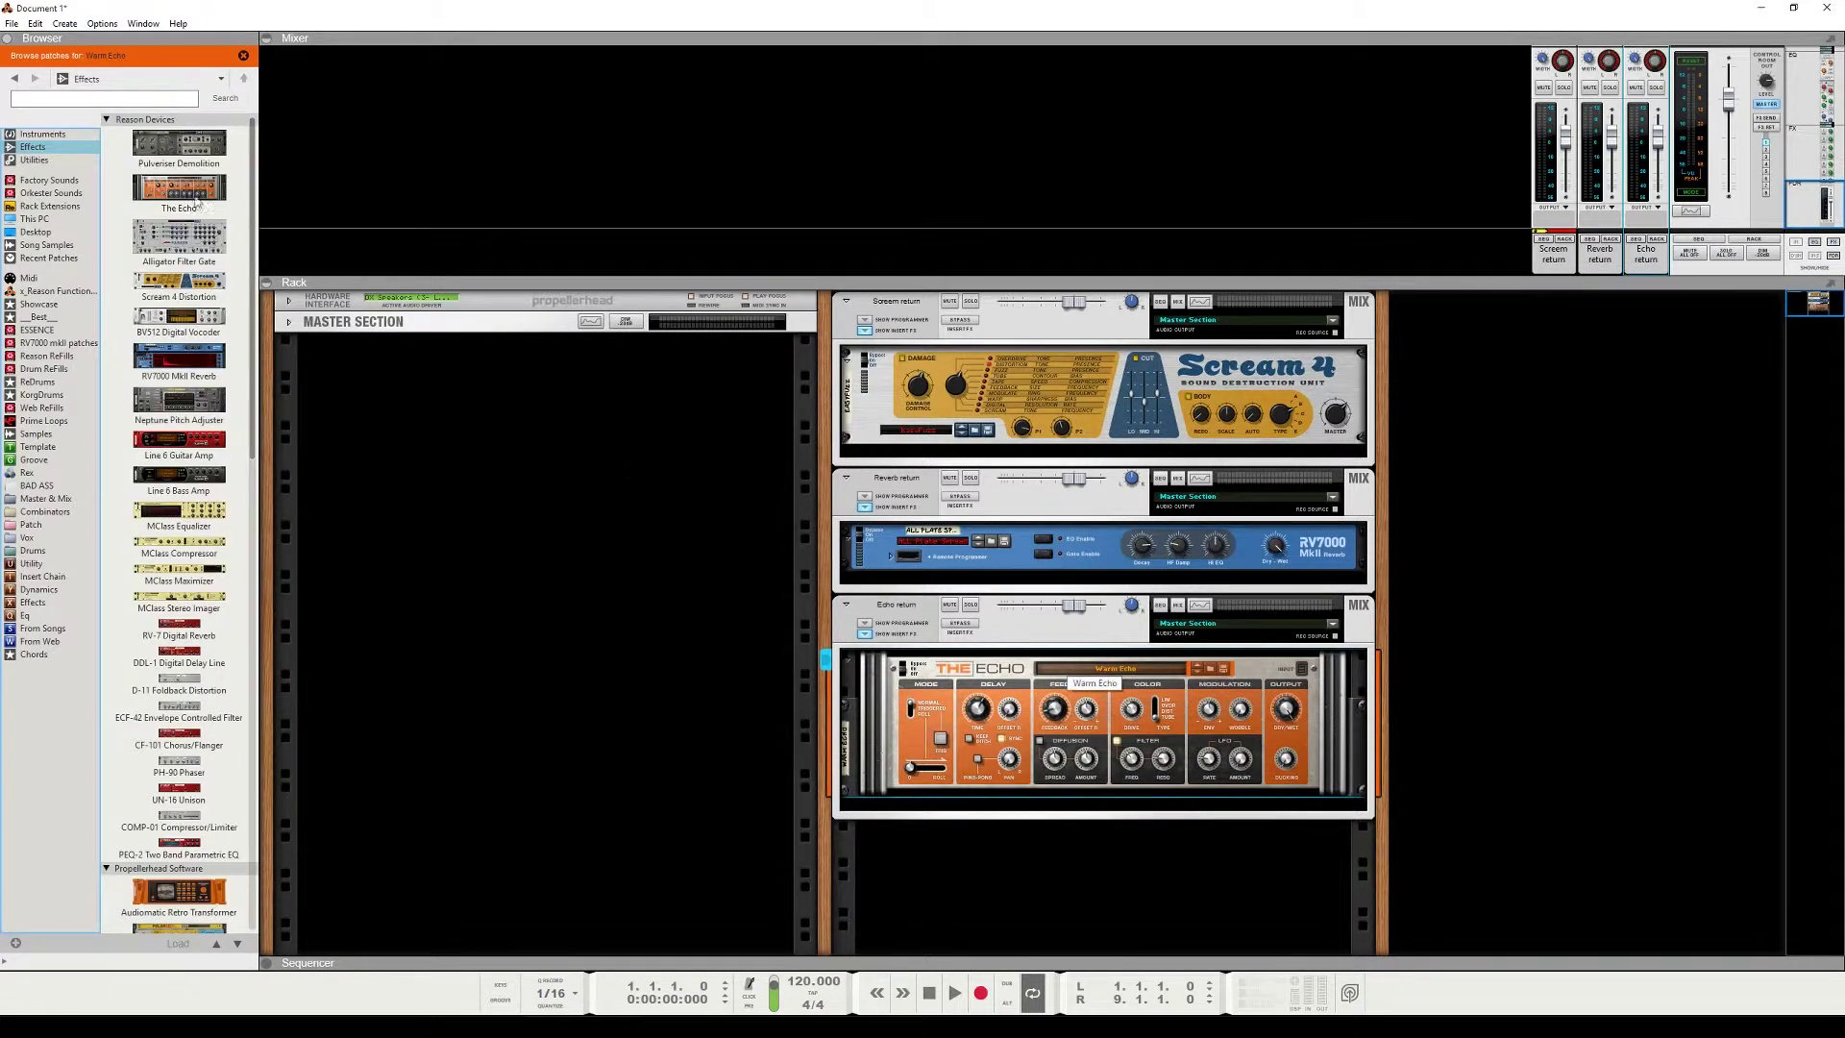
{"action": "left_click", "coordinate": [33, 162]}
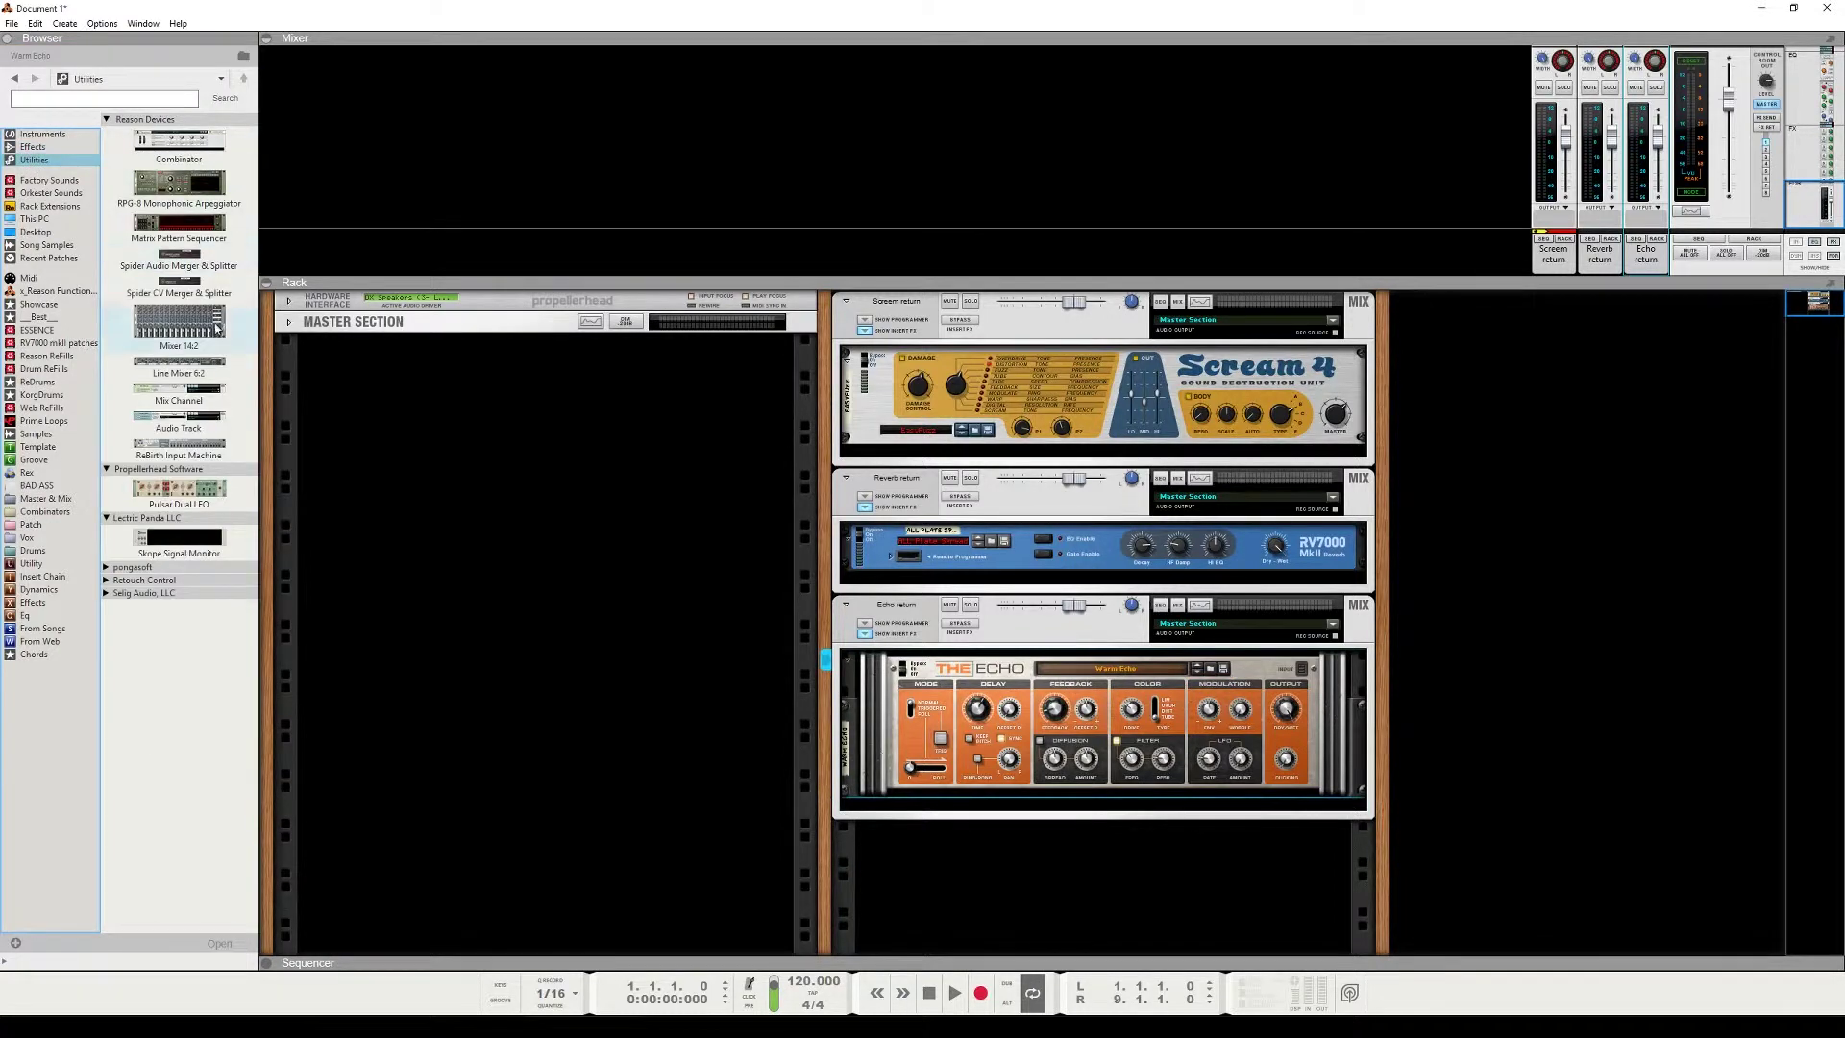
{"action": "mouse_move", "coordinate": [205, 365]}
{"action": "left_mouse_down"}
{"action": "mouse_move", "coordinate": [1105, 582]}
{"action": "mouse_move", "coordinate": [1139, 460]}
{"action": "left_mouse_up"}
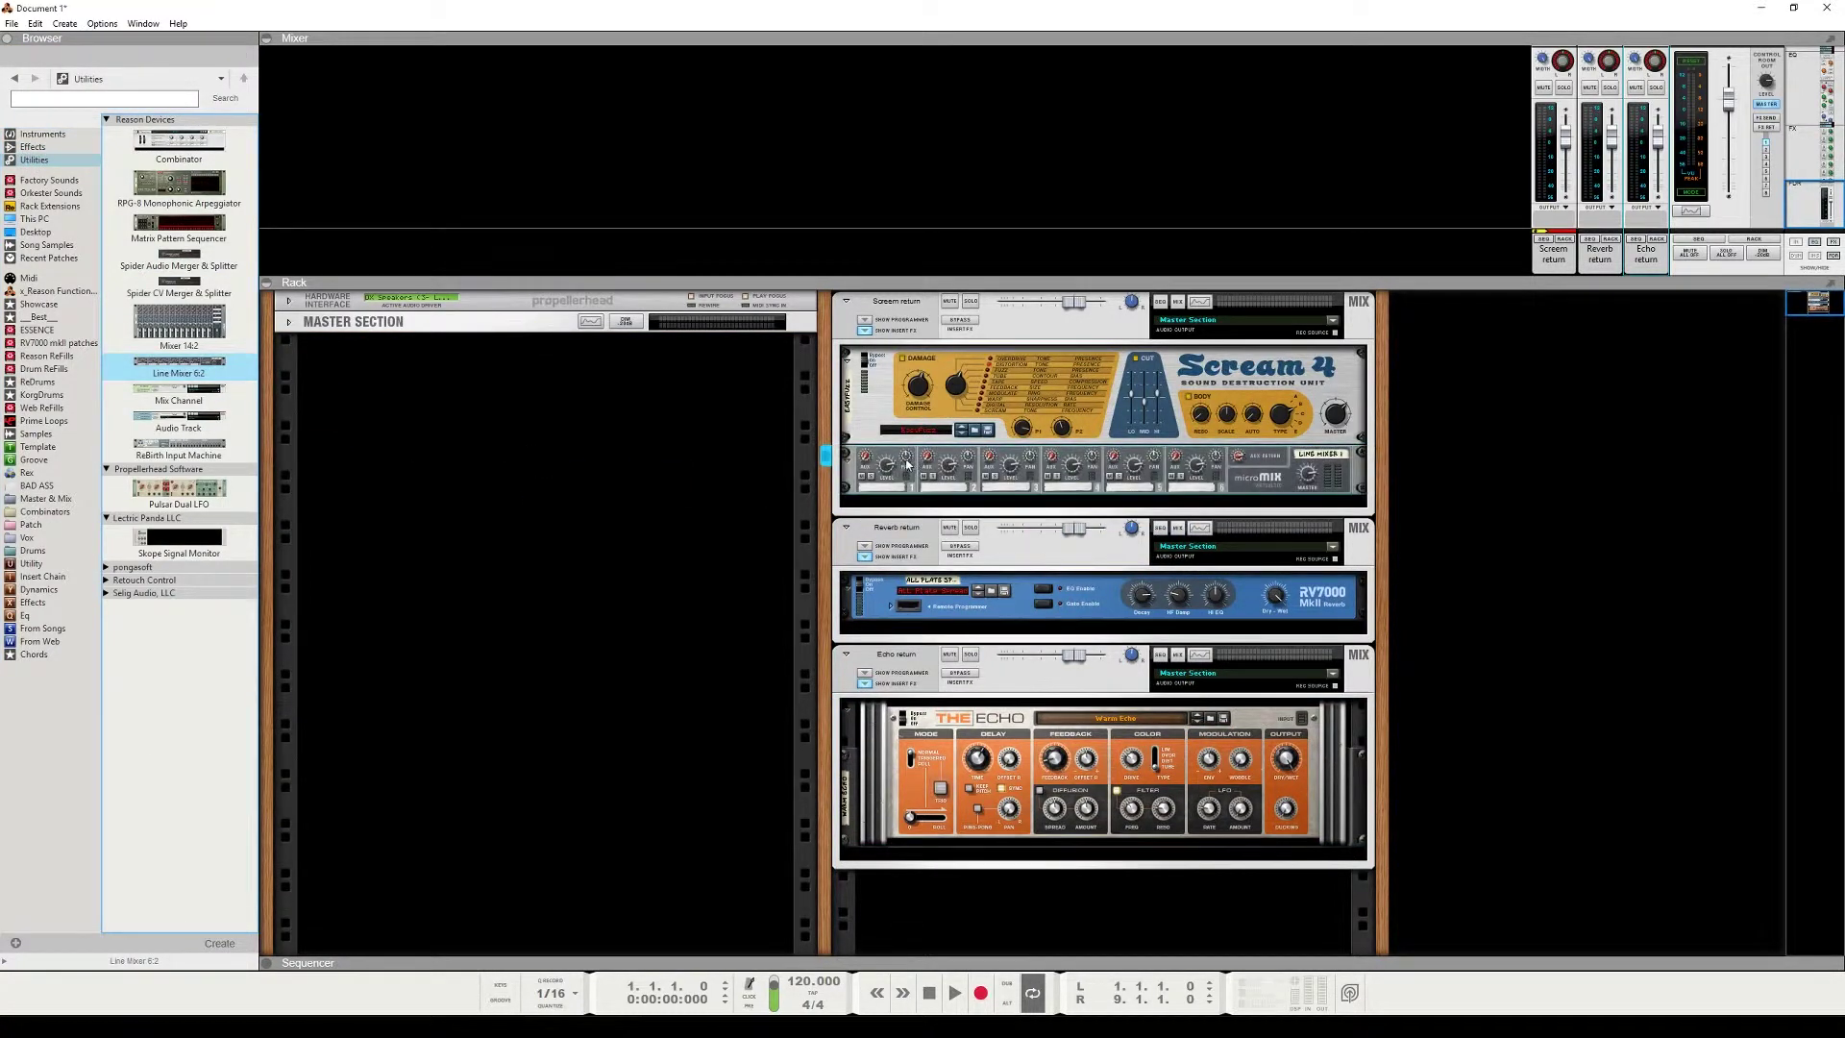
Add a Line Mixer 6:2 below the RV7000 in the Reverb return and another below The Echo in the Echo return.
{"action": "mouse_move", "coordinate": [207, 370]}
{"action": "left_mouse_down"}
{"action": "mouse_move", "coordinate": [1123, 730]}
{"action": "mouse_move", "coordinate": [1103, 620]}
{"action": "left_mouse_up"}
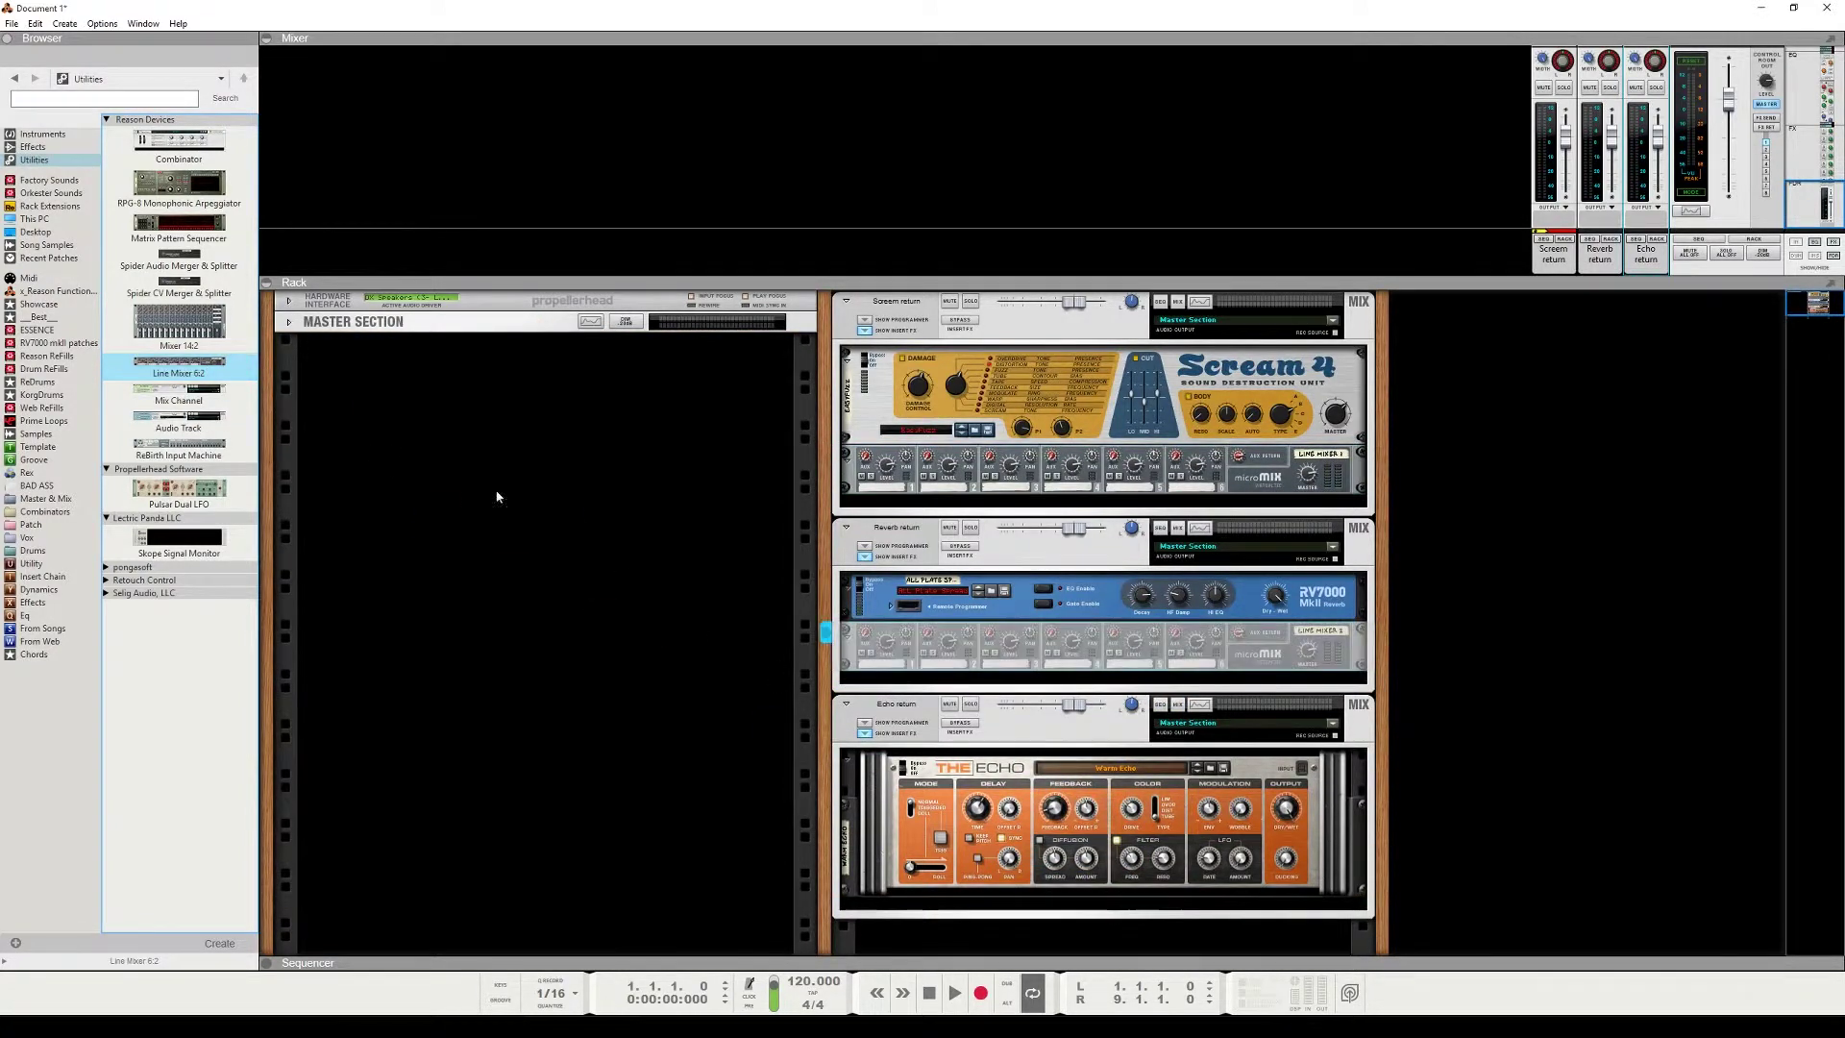
{"action": "left_click_drag", "start_coordinate": [178, 366], "coordinate": [1027, 888]}
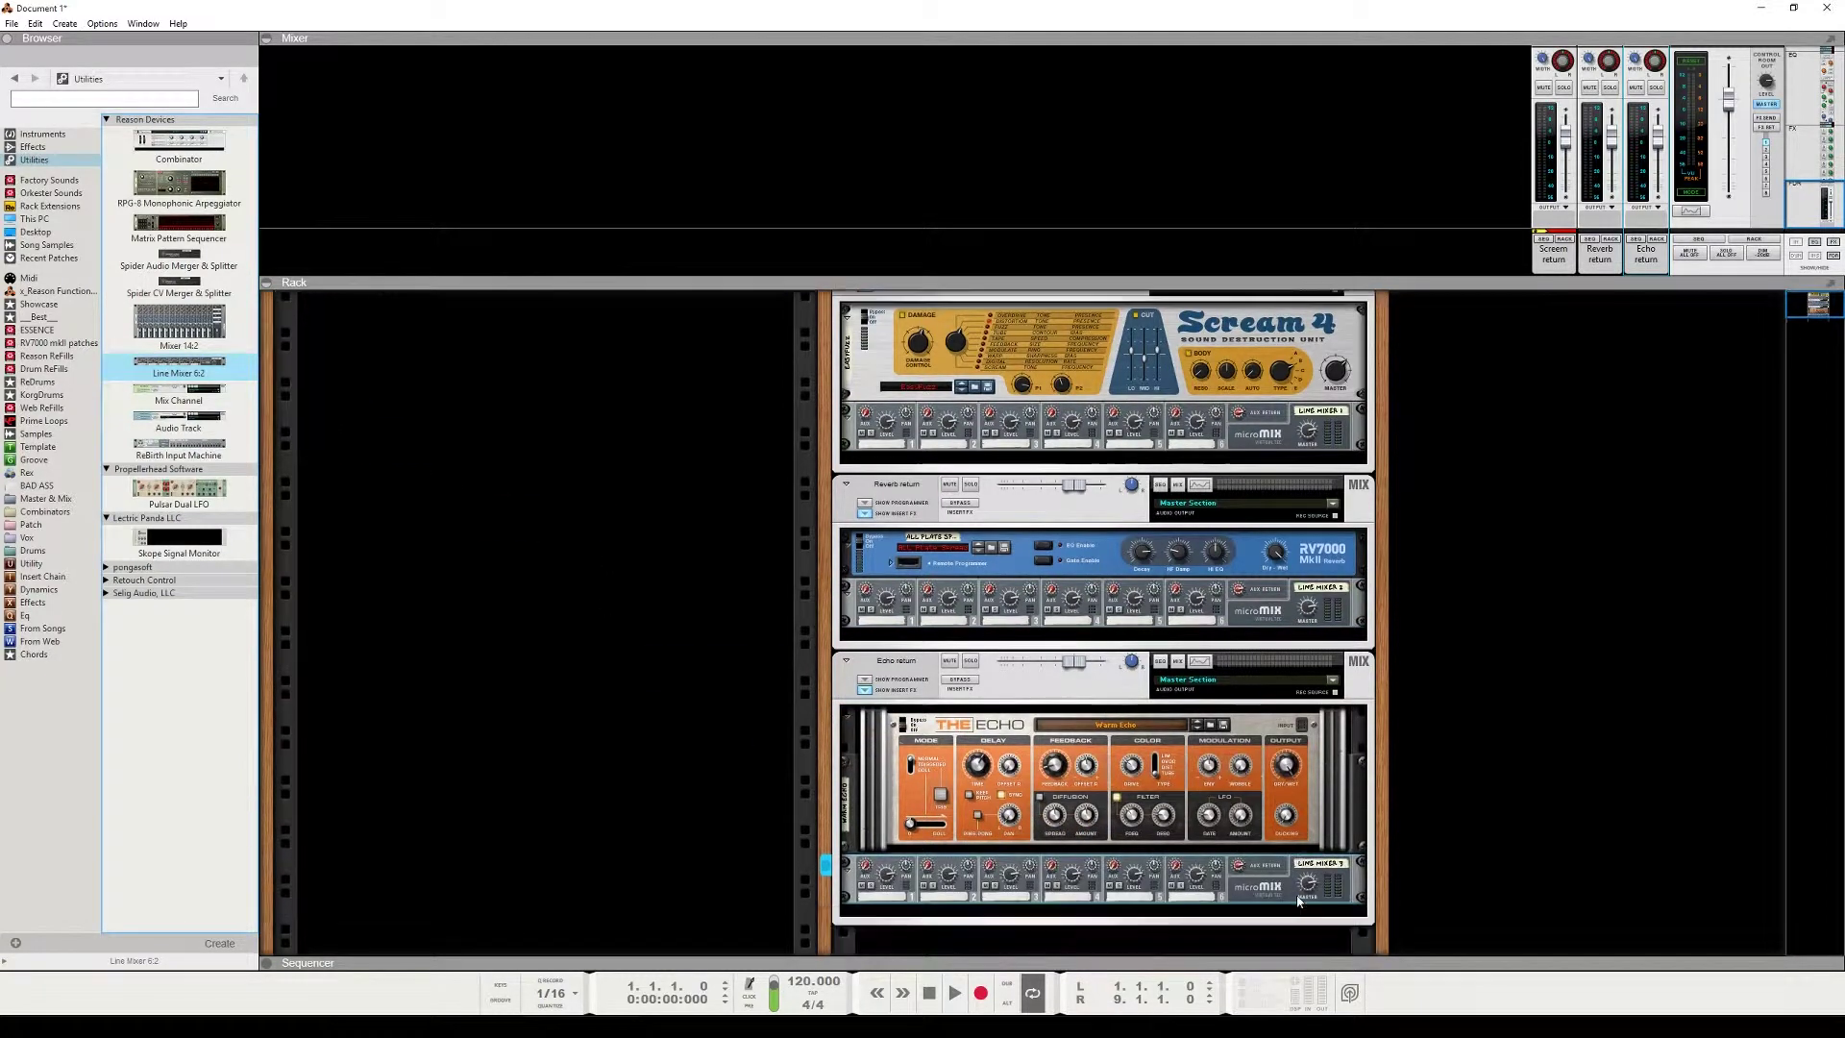
On the rack's rear, cable the Scream return's line mixer master out to the Scream 4 input and the Scream 4 output to the channel input.
{"action": "key", "text": "Tab"}
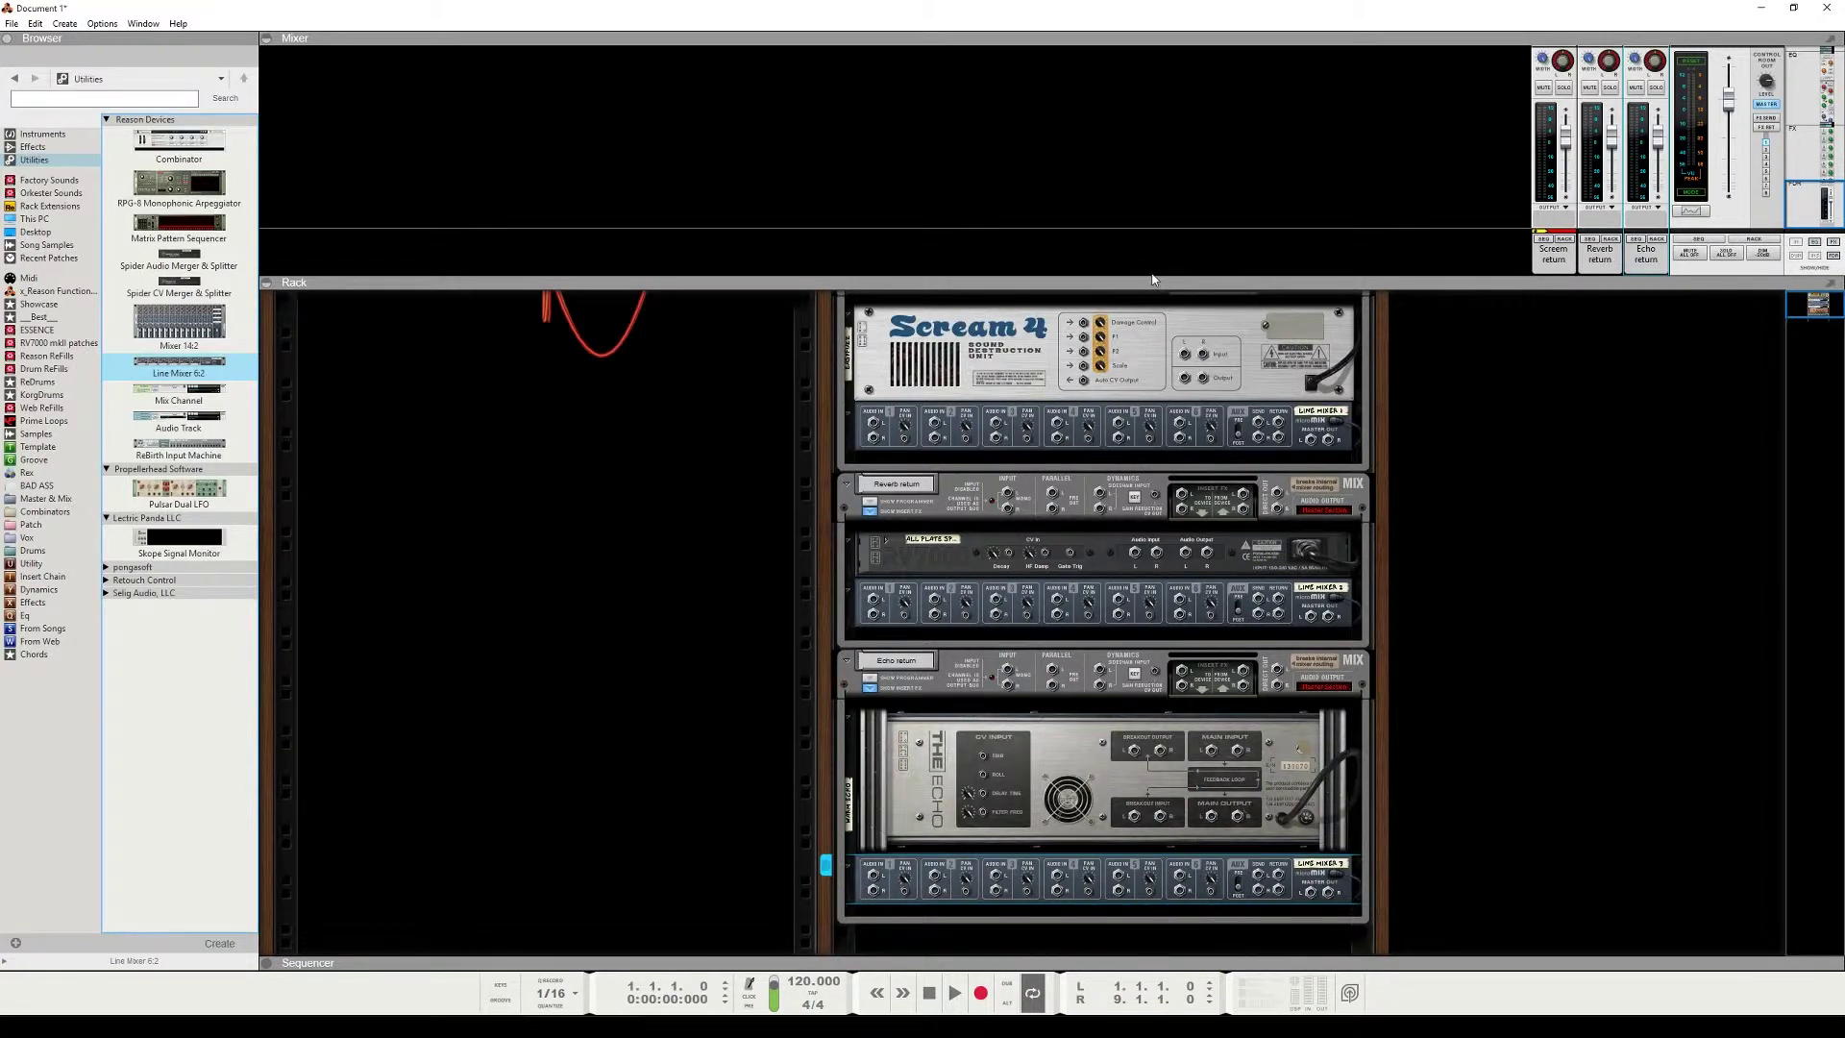
{"action": "left_click_drag", "start_coordinate": [1153, 279], "coordinate": [1160, 200]}
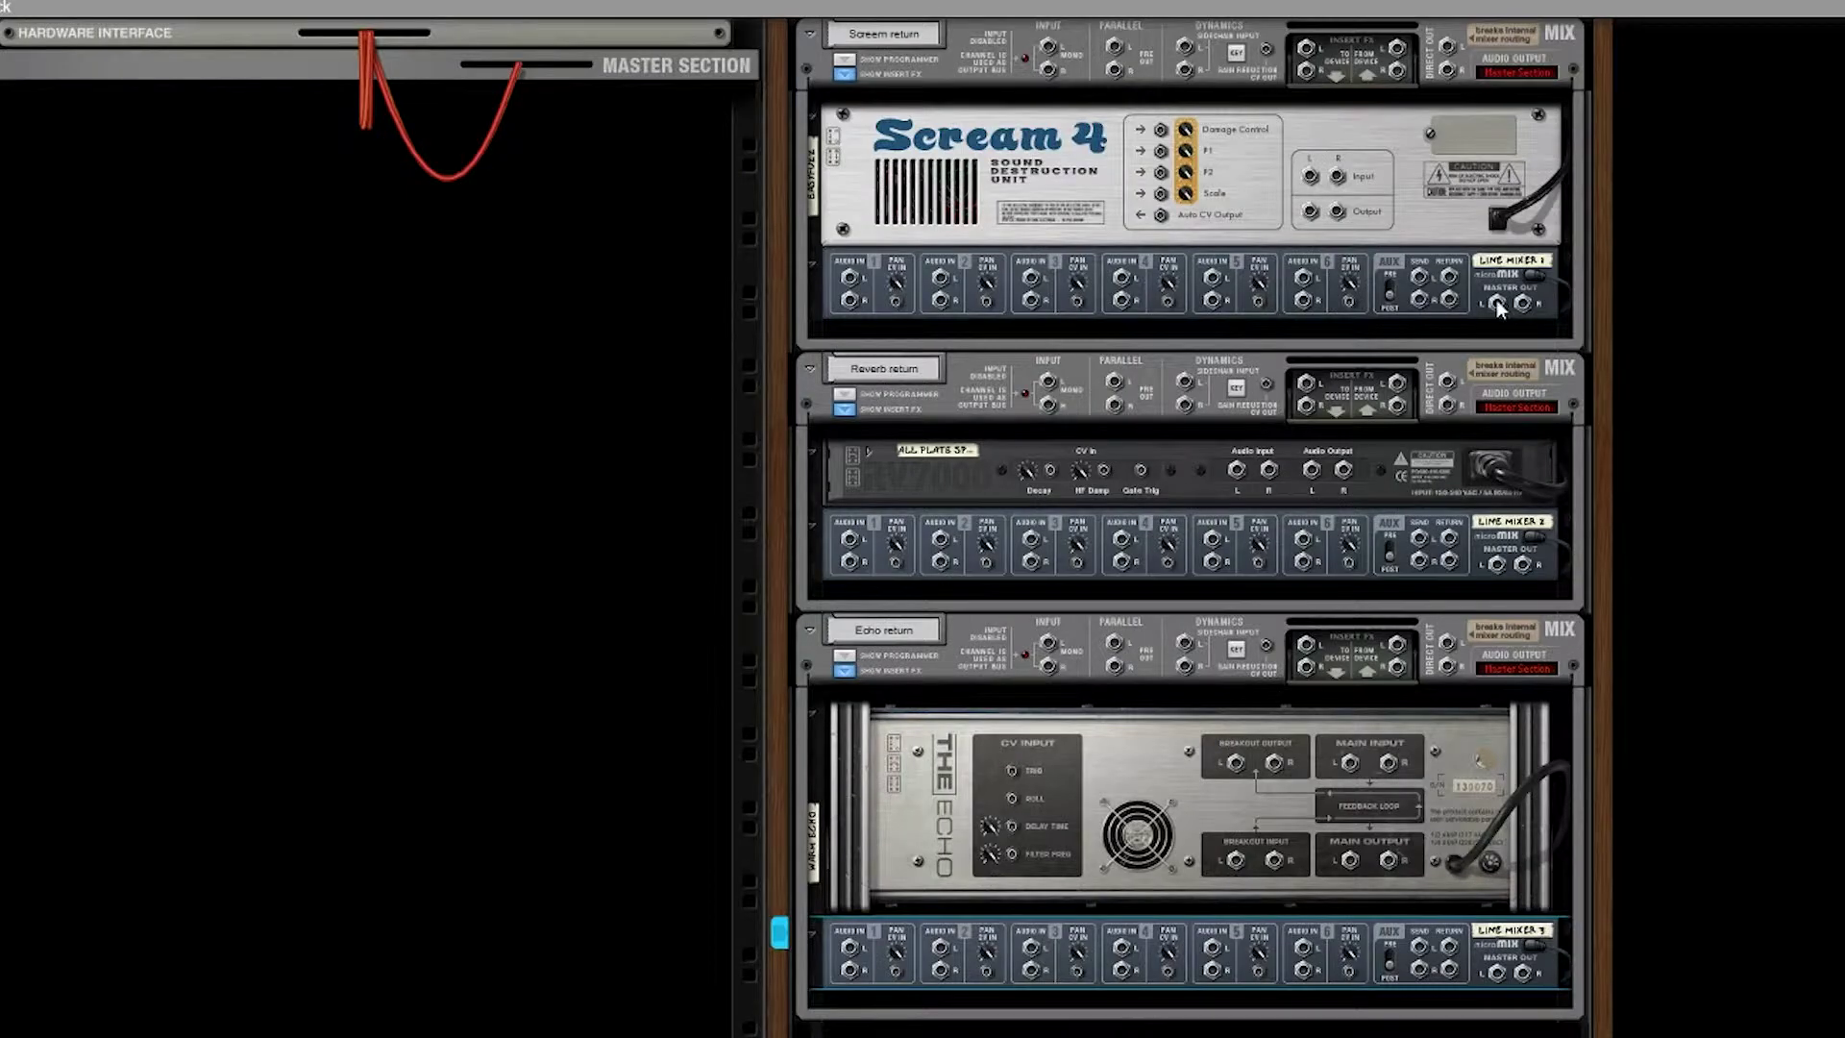
{"action": "left_click_drag", "start_coordinate": [1497, 303], "coordinate": [1311, 177]}
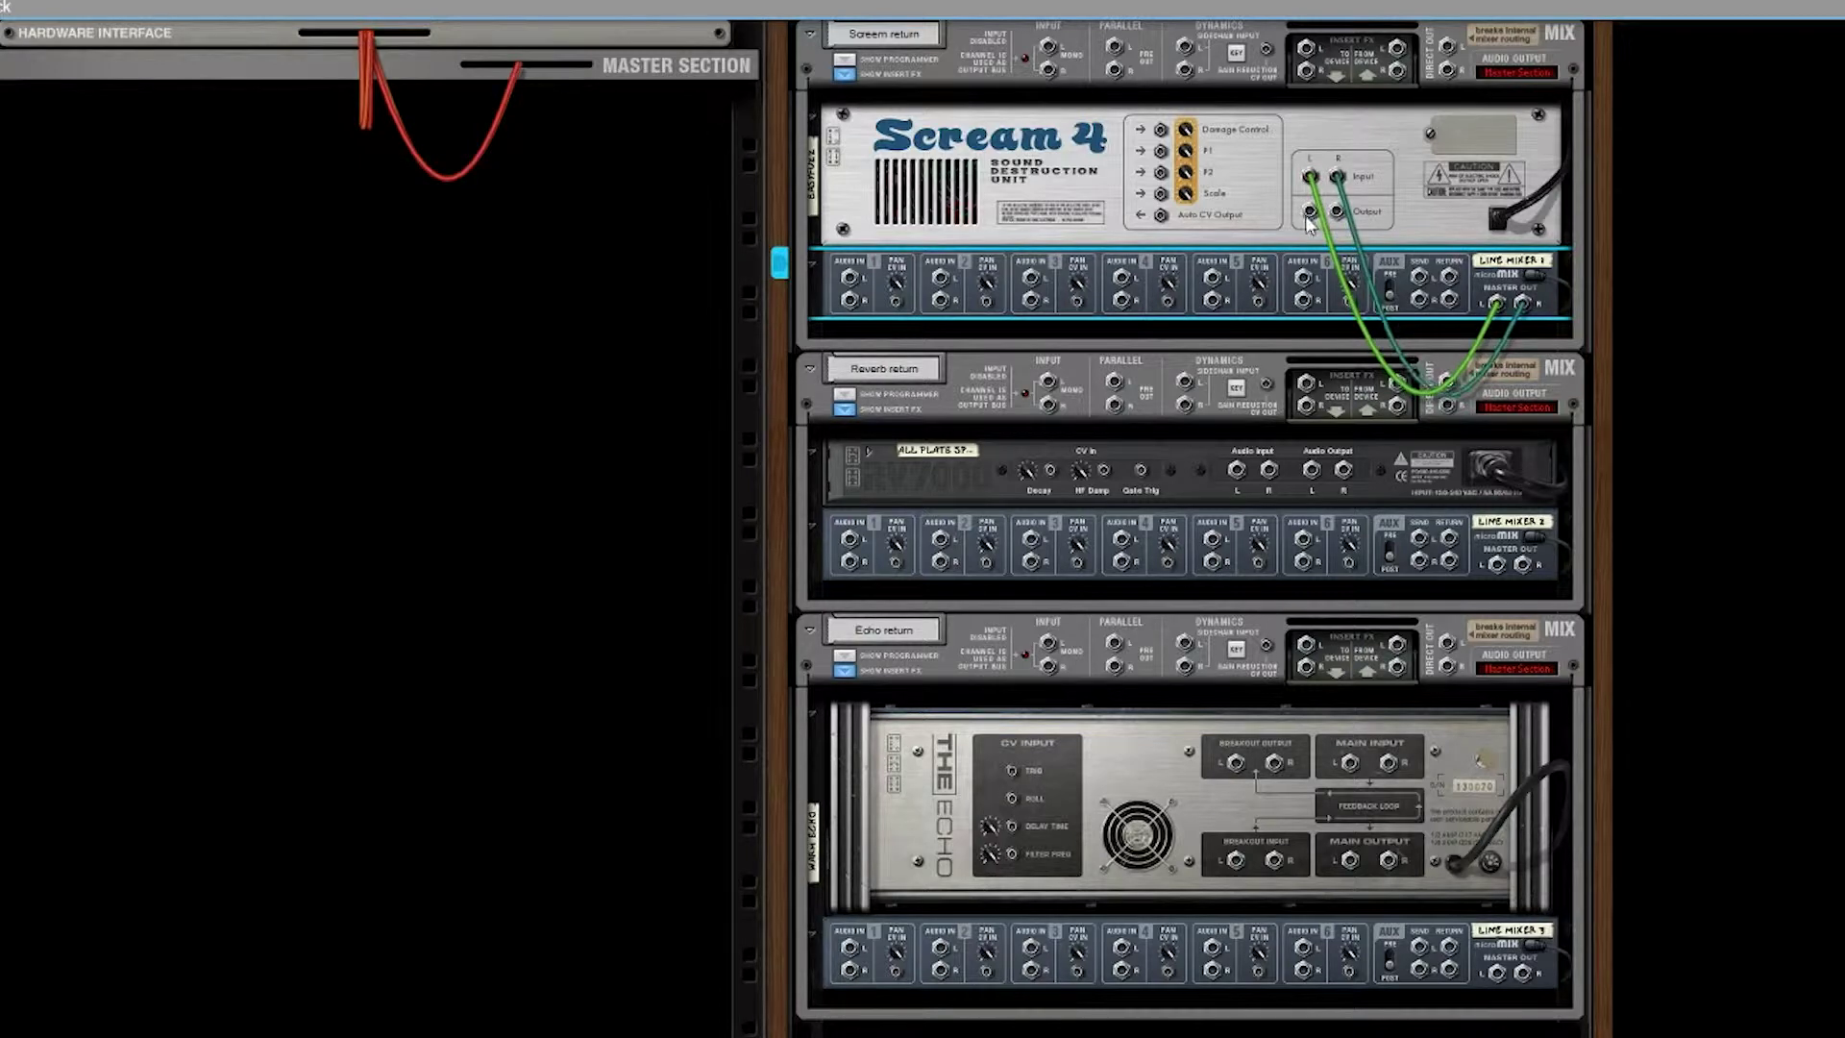
{"action": "left_click_drag", "start_coordinate": [1309, 216], "coordinate": [1050, 49]}
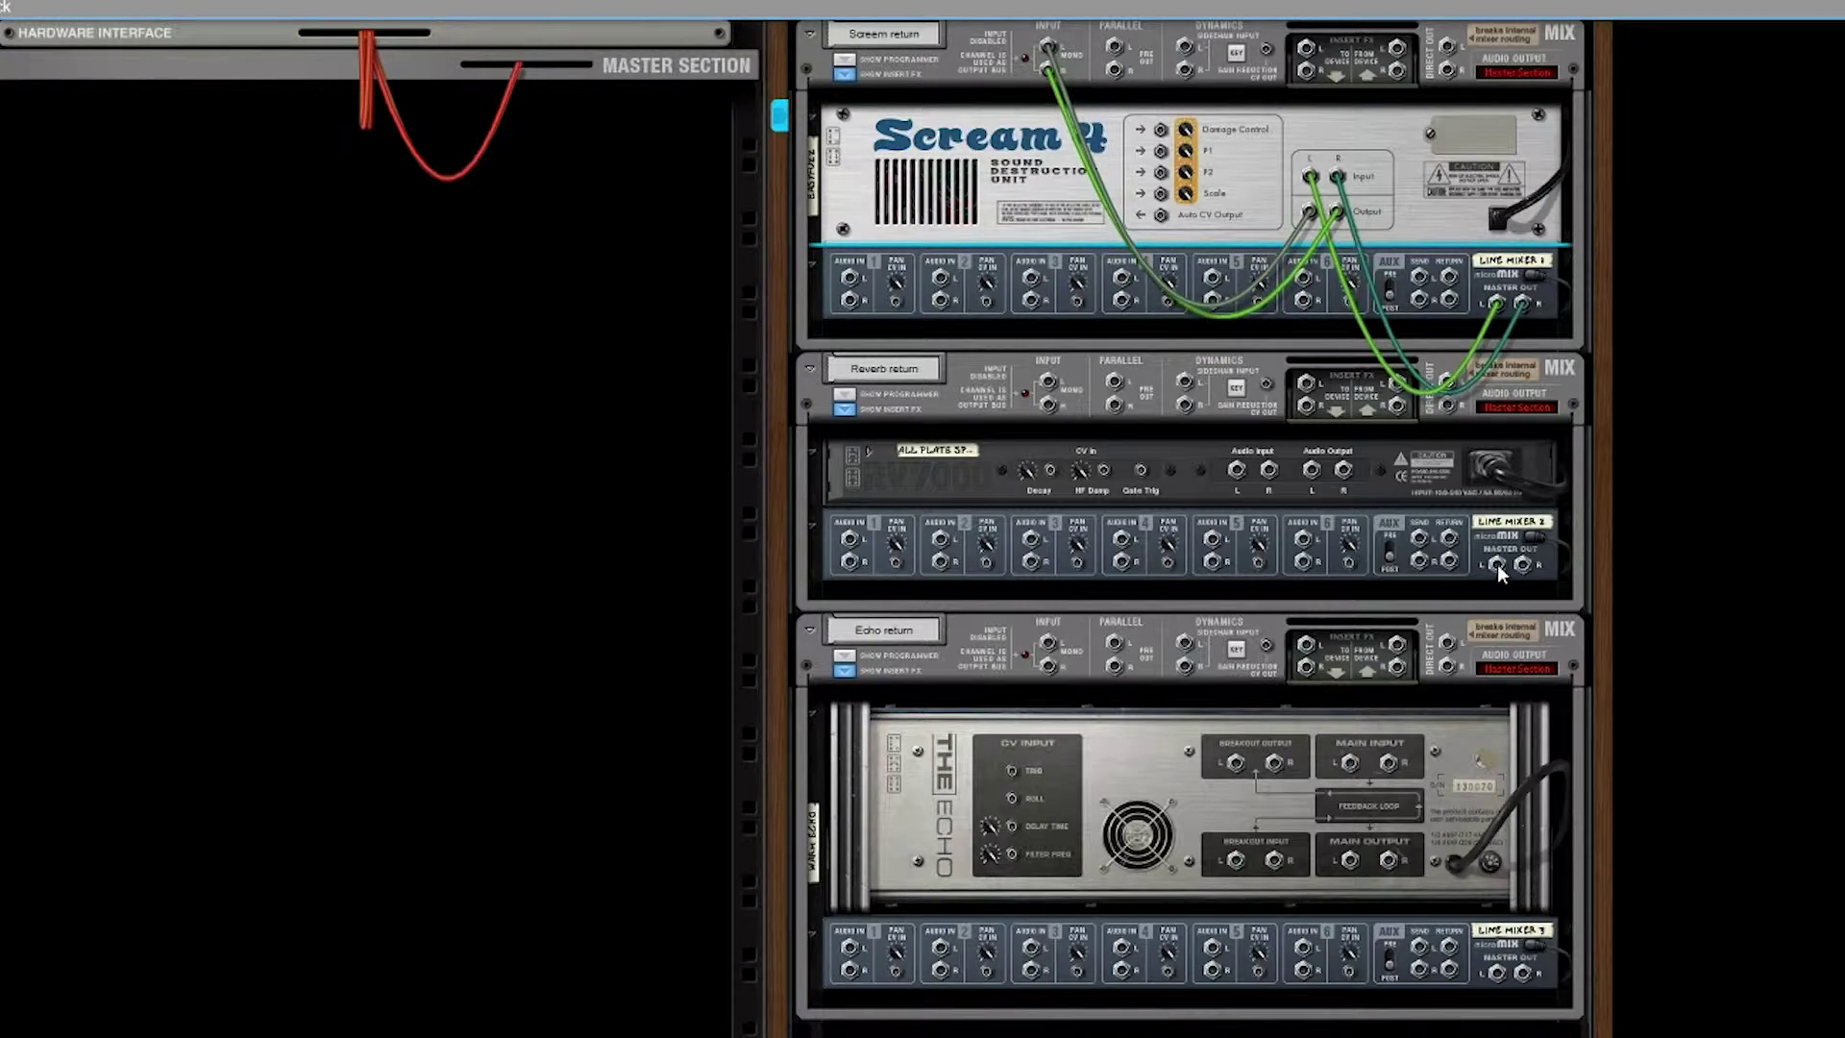
Cable the Reverb and Echo returns' line mixer master outs into the RV7000 and The Echo, and the effects' outputs into their channel inputs.
{"action": "left_click_drag", "start_coordinate": [1497, 565], "coordinate": [1238, 470]}
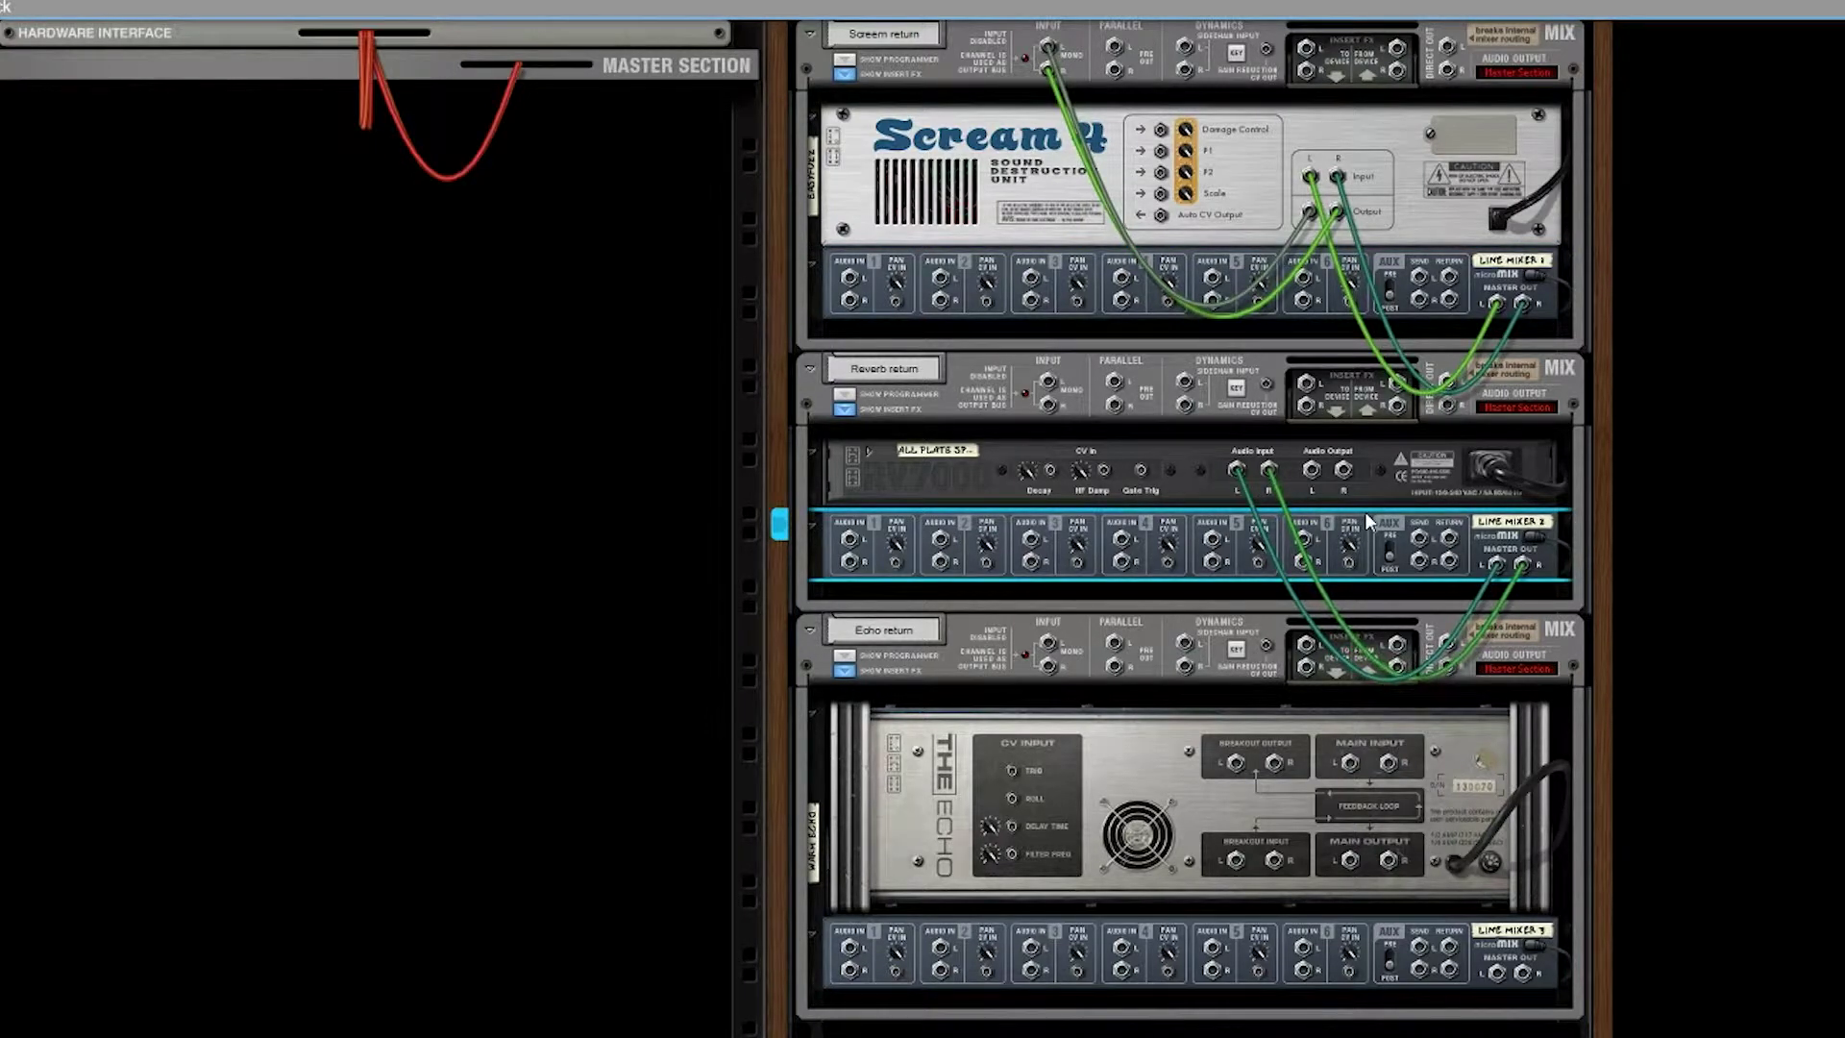
{"action": "left_click_drag", "start_coordinate": [1315, 476], "coordinate": [1049, 394]}
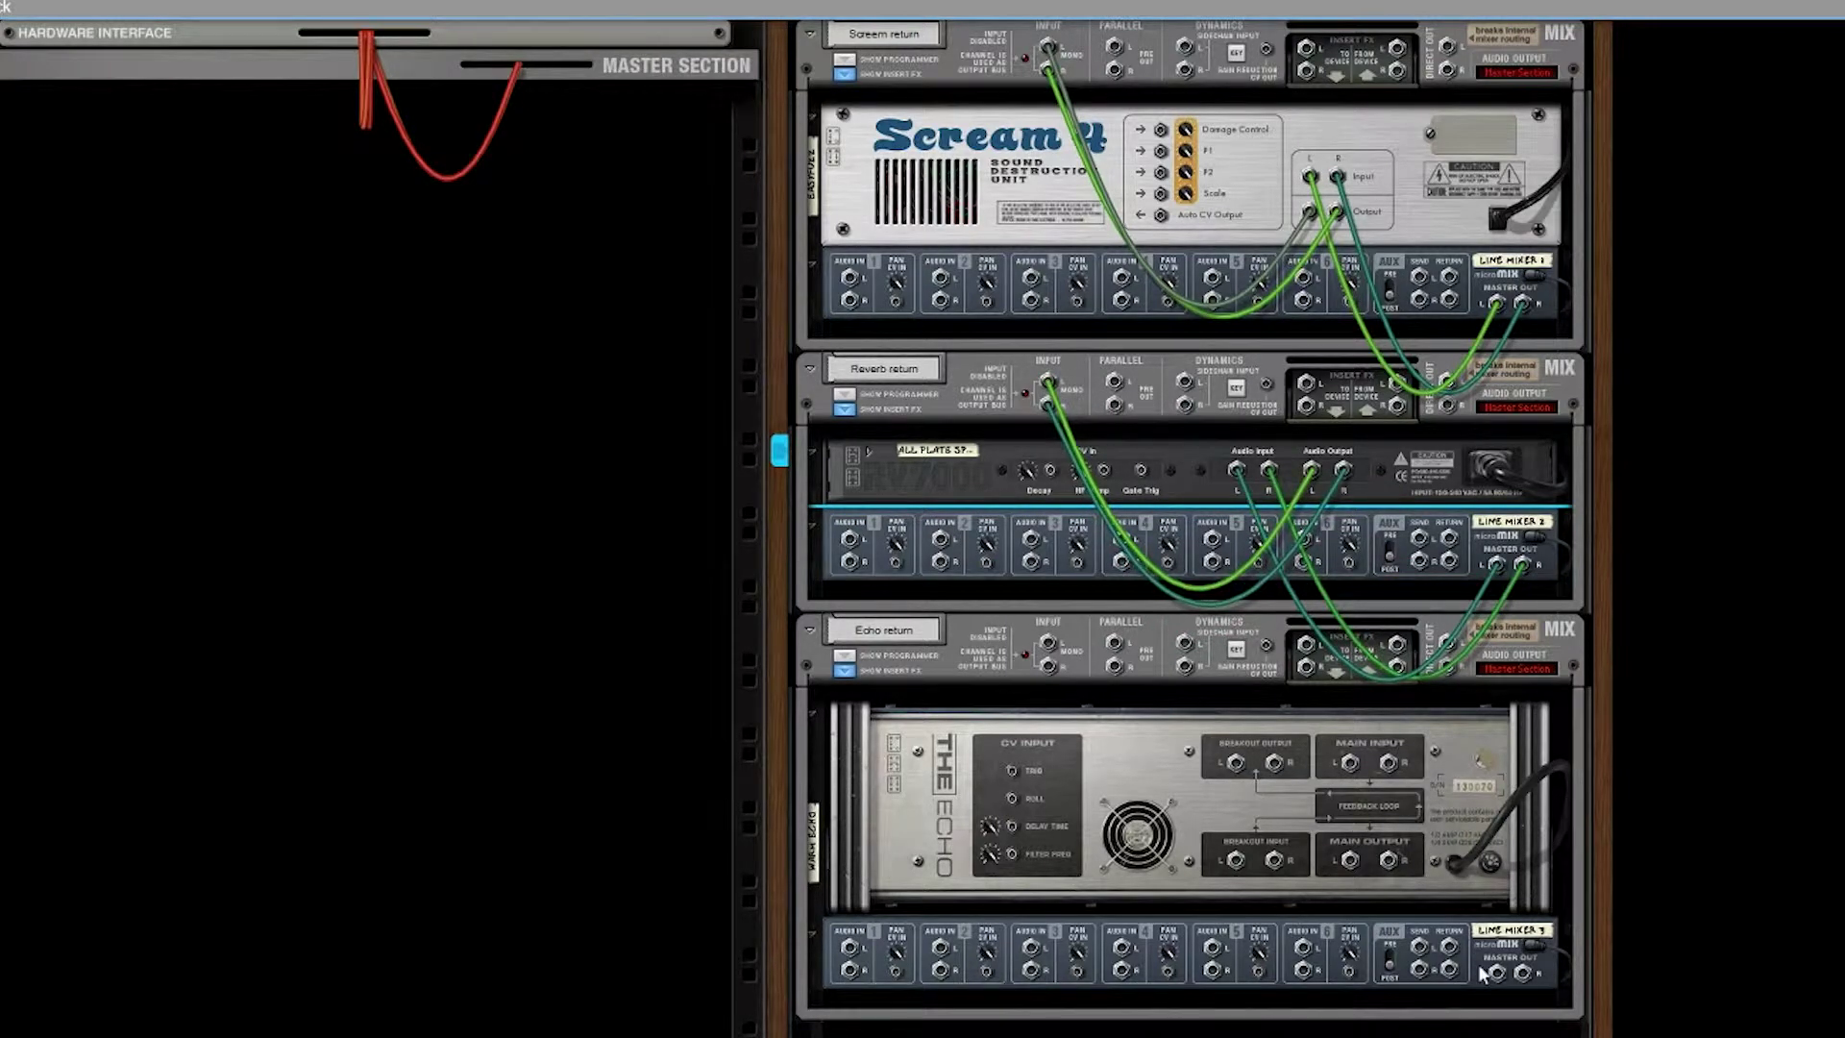
{"action": "left_click_drag", "start_coordinate": [1499, 978], "coordinate": [1351, 764]}
{"action": "left_click_drag", "start_coordinate": [1352, 865], "coordinate": [1052, 646]}
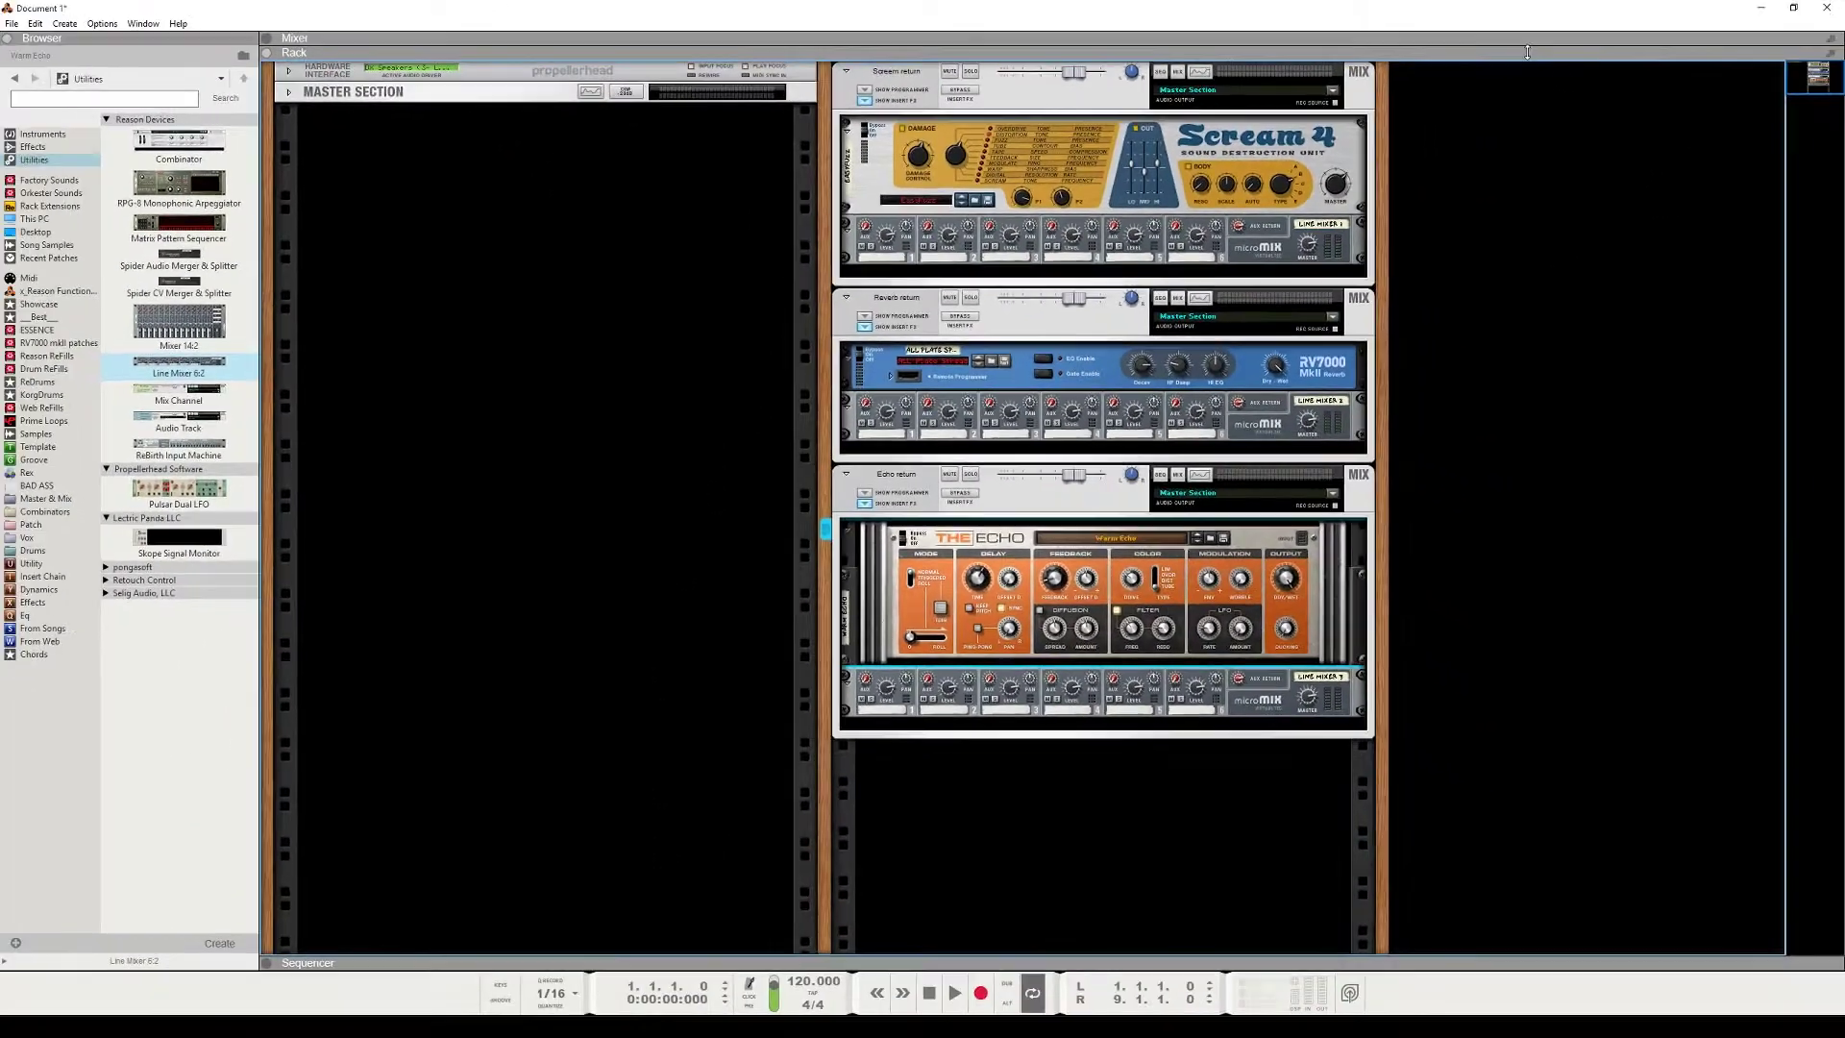
Check the return channels in the mixer and collapse the Scream return, Reverb return and Echo return in the rack.
{"action": "key", "text": "F5"}
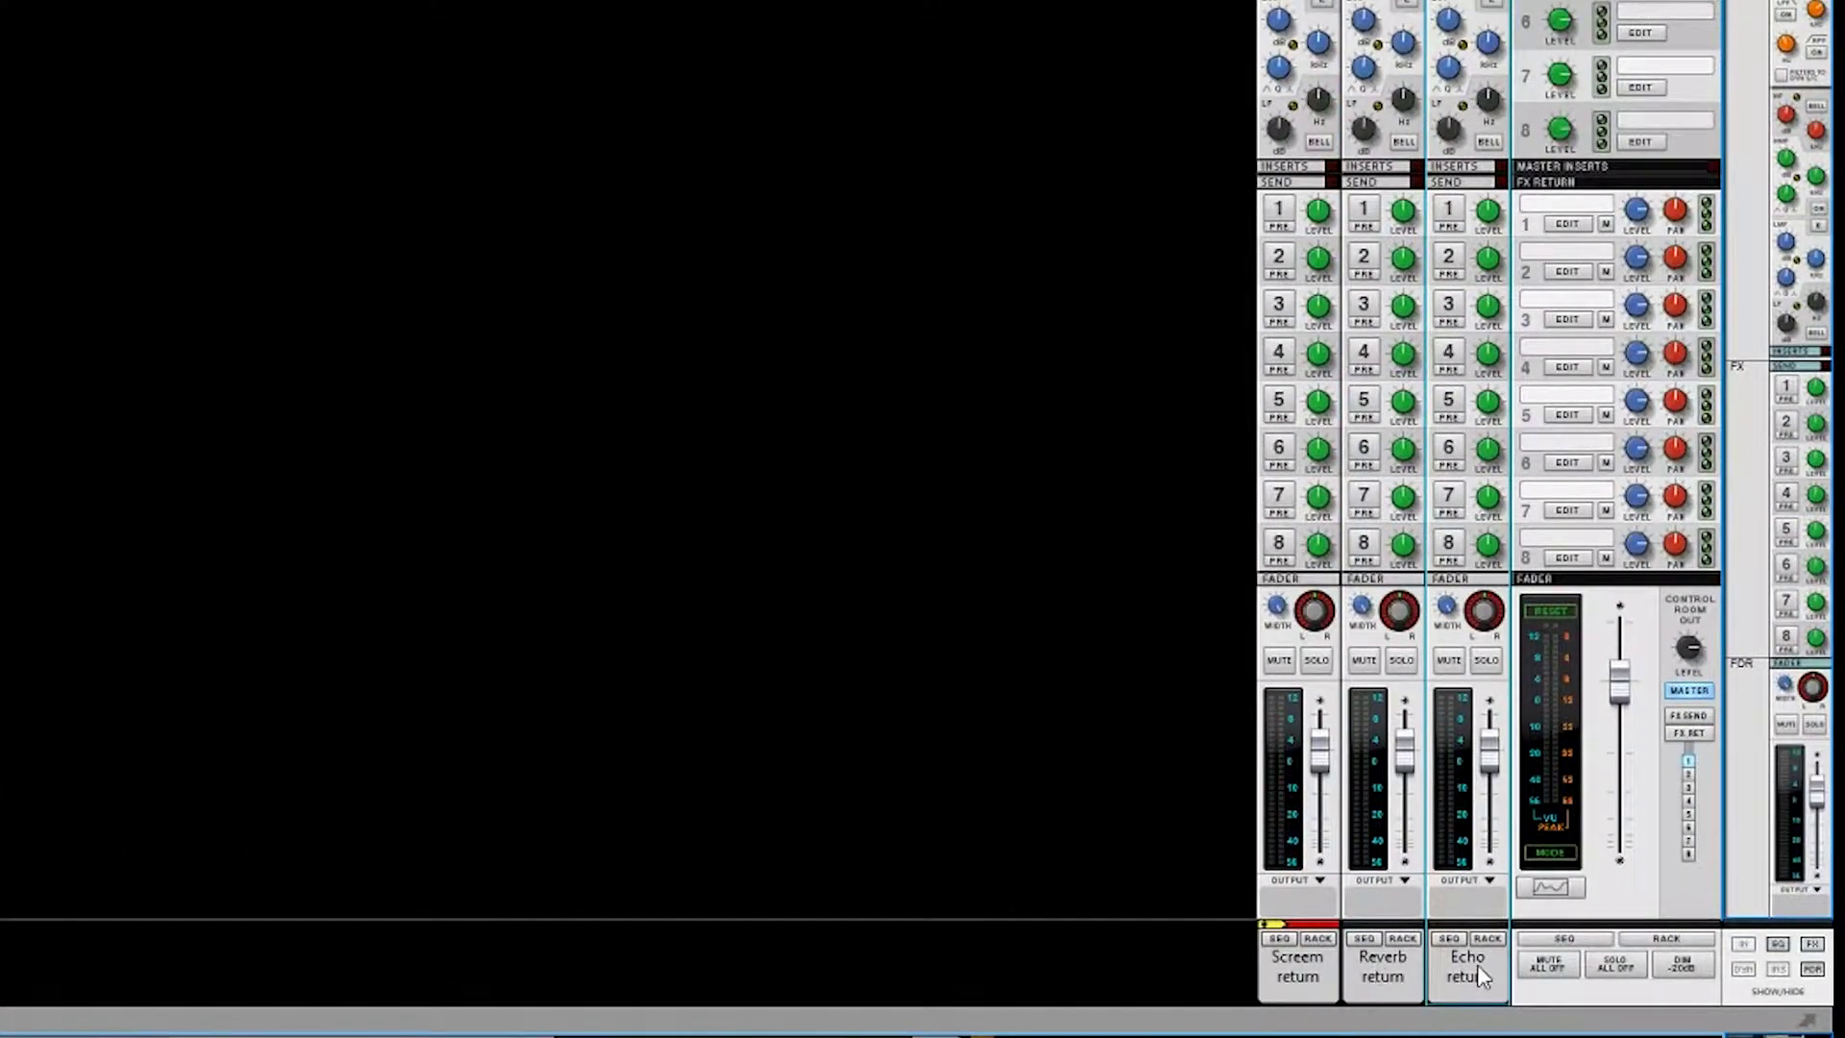
{"action": "left_click", "coordinate": [1487, 938]}
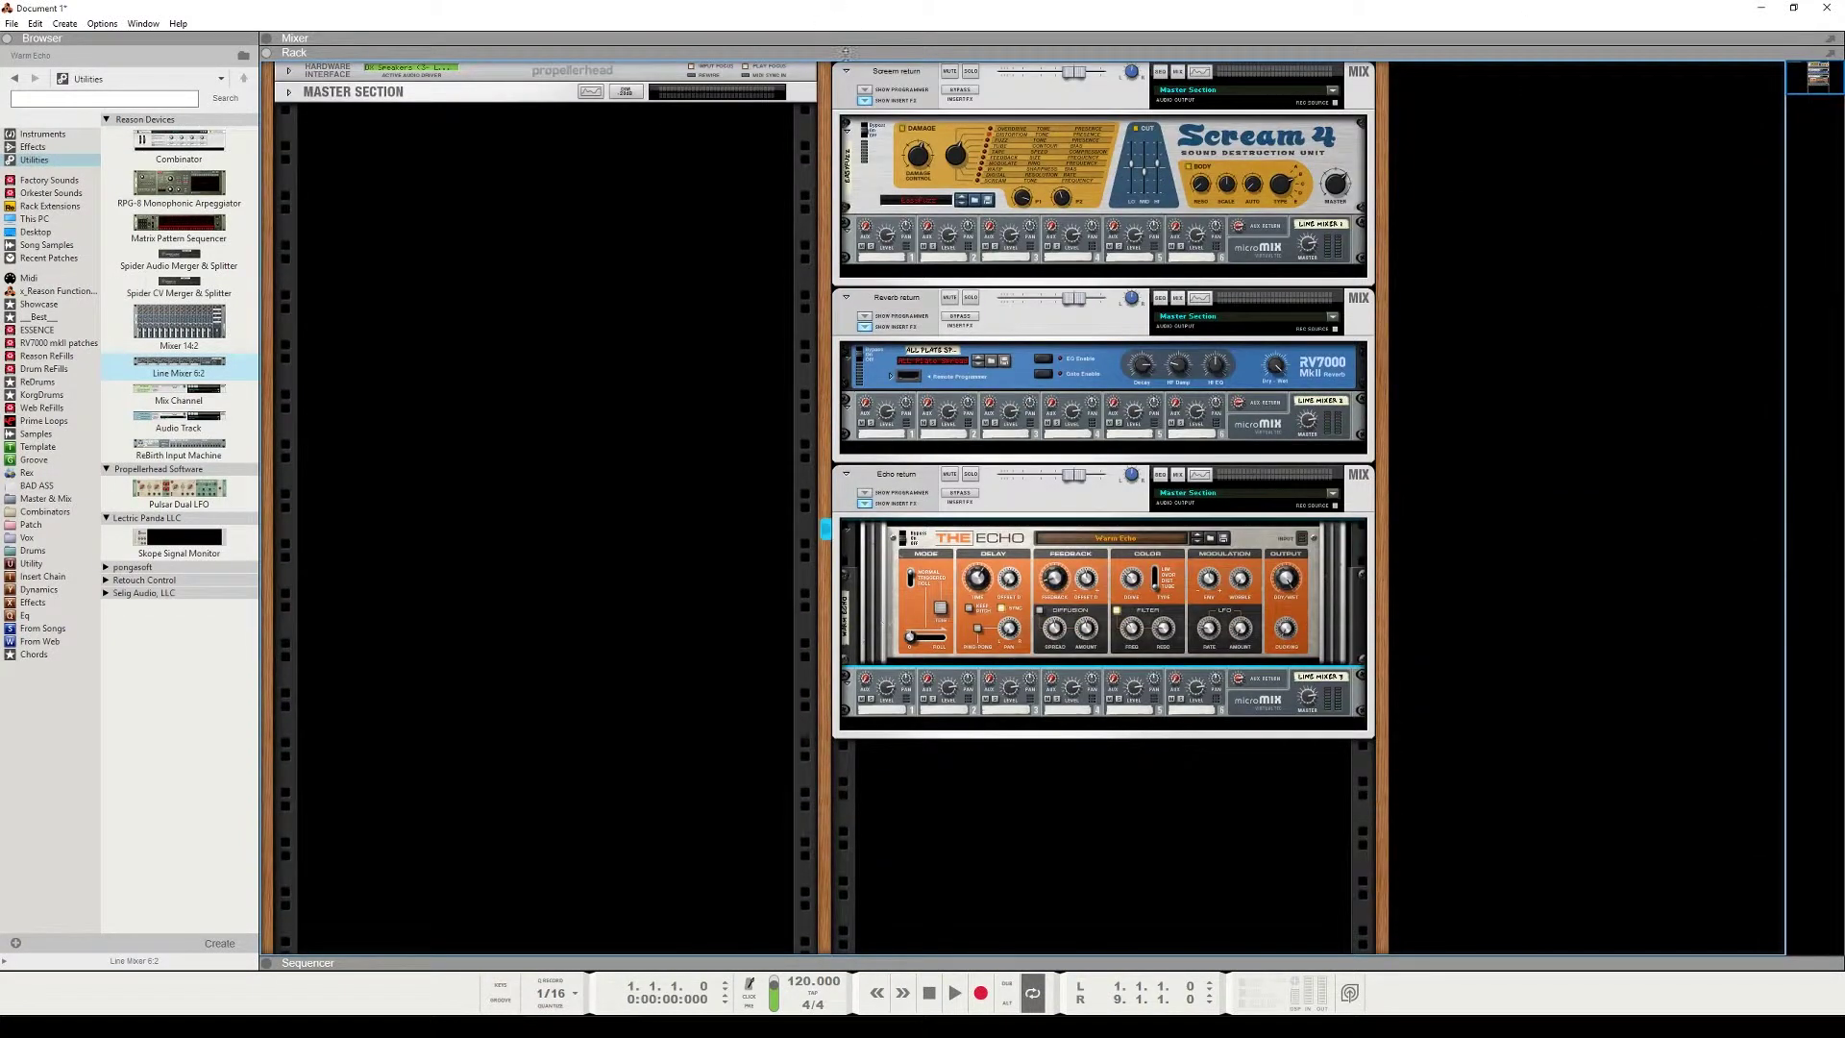
{"action": "left_click", "coordinate": [847, 71]}
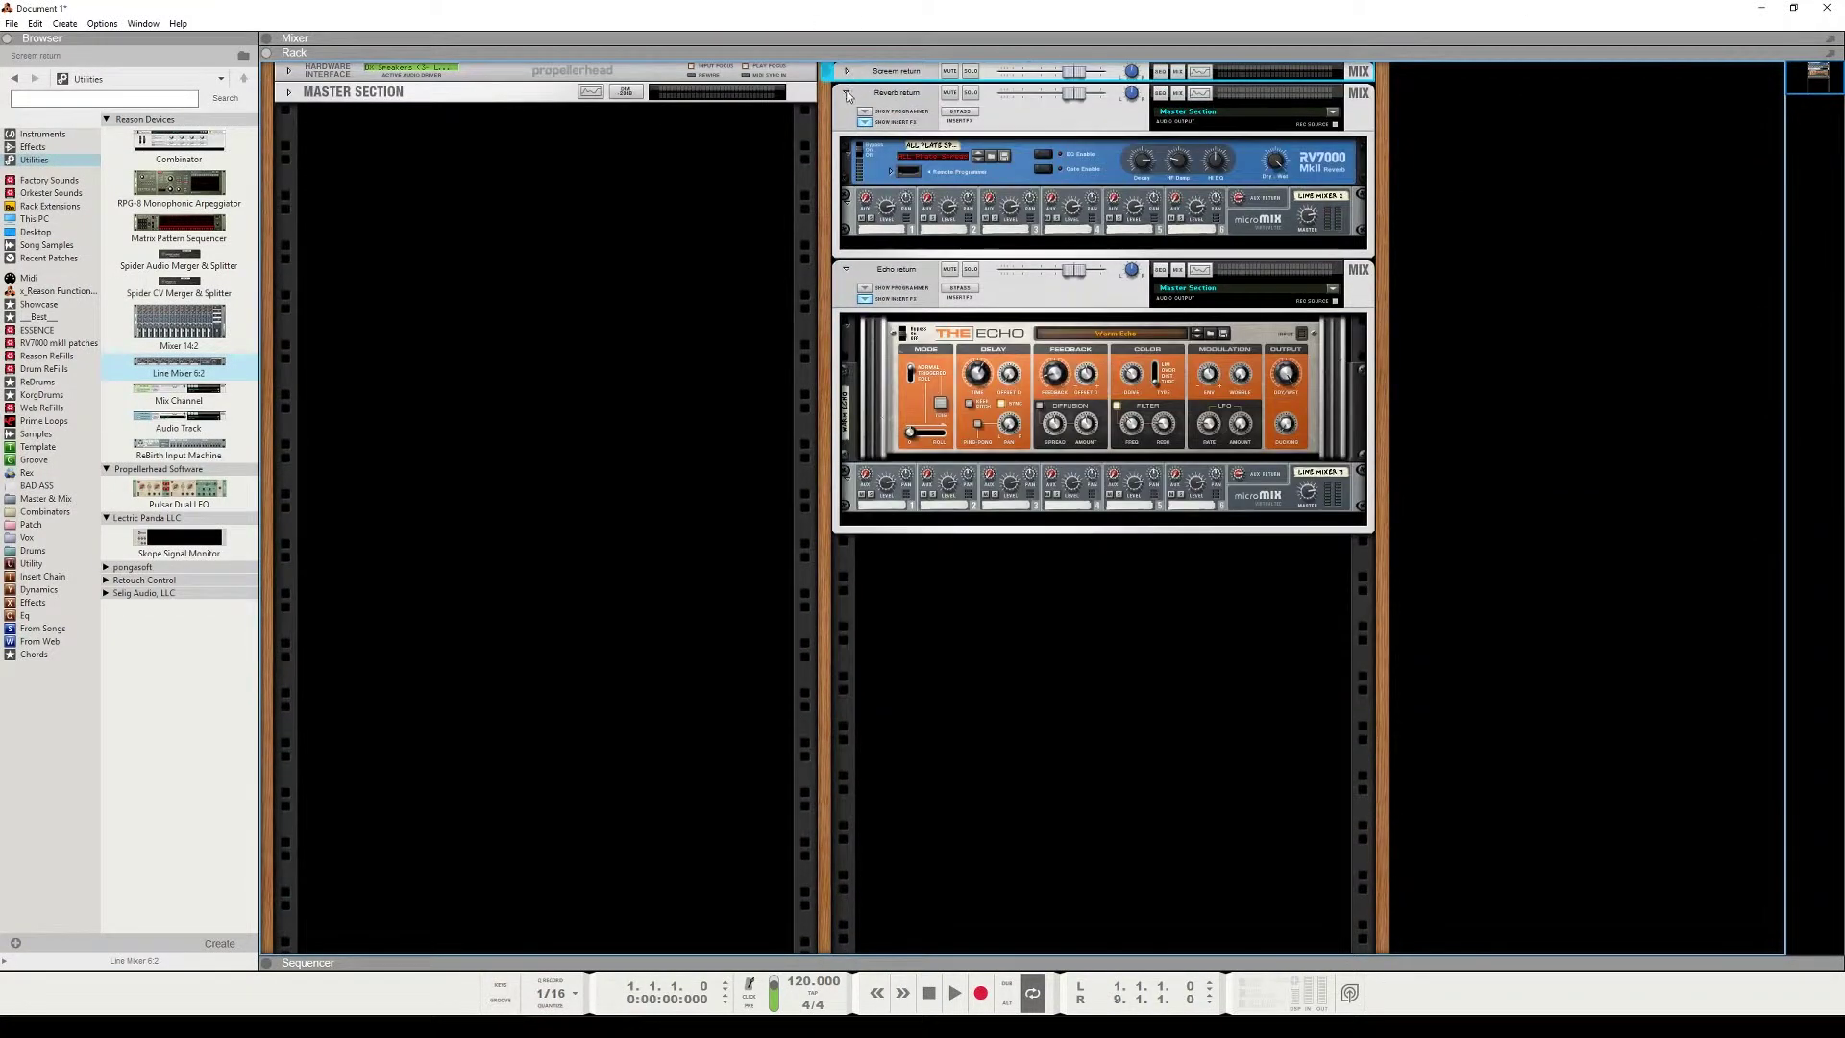
{"action": "left_click", "coordinate": [847, 94]}
{"action": "left_click", "coordinate": [847, 115]}
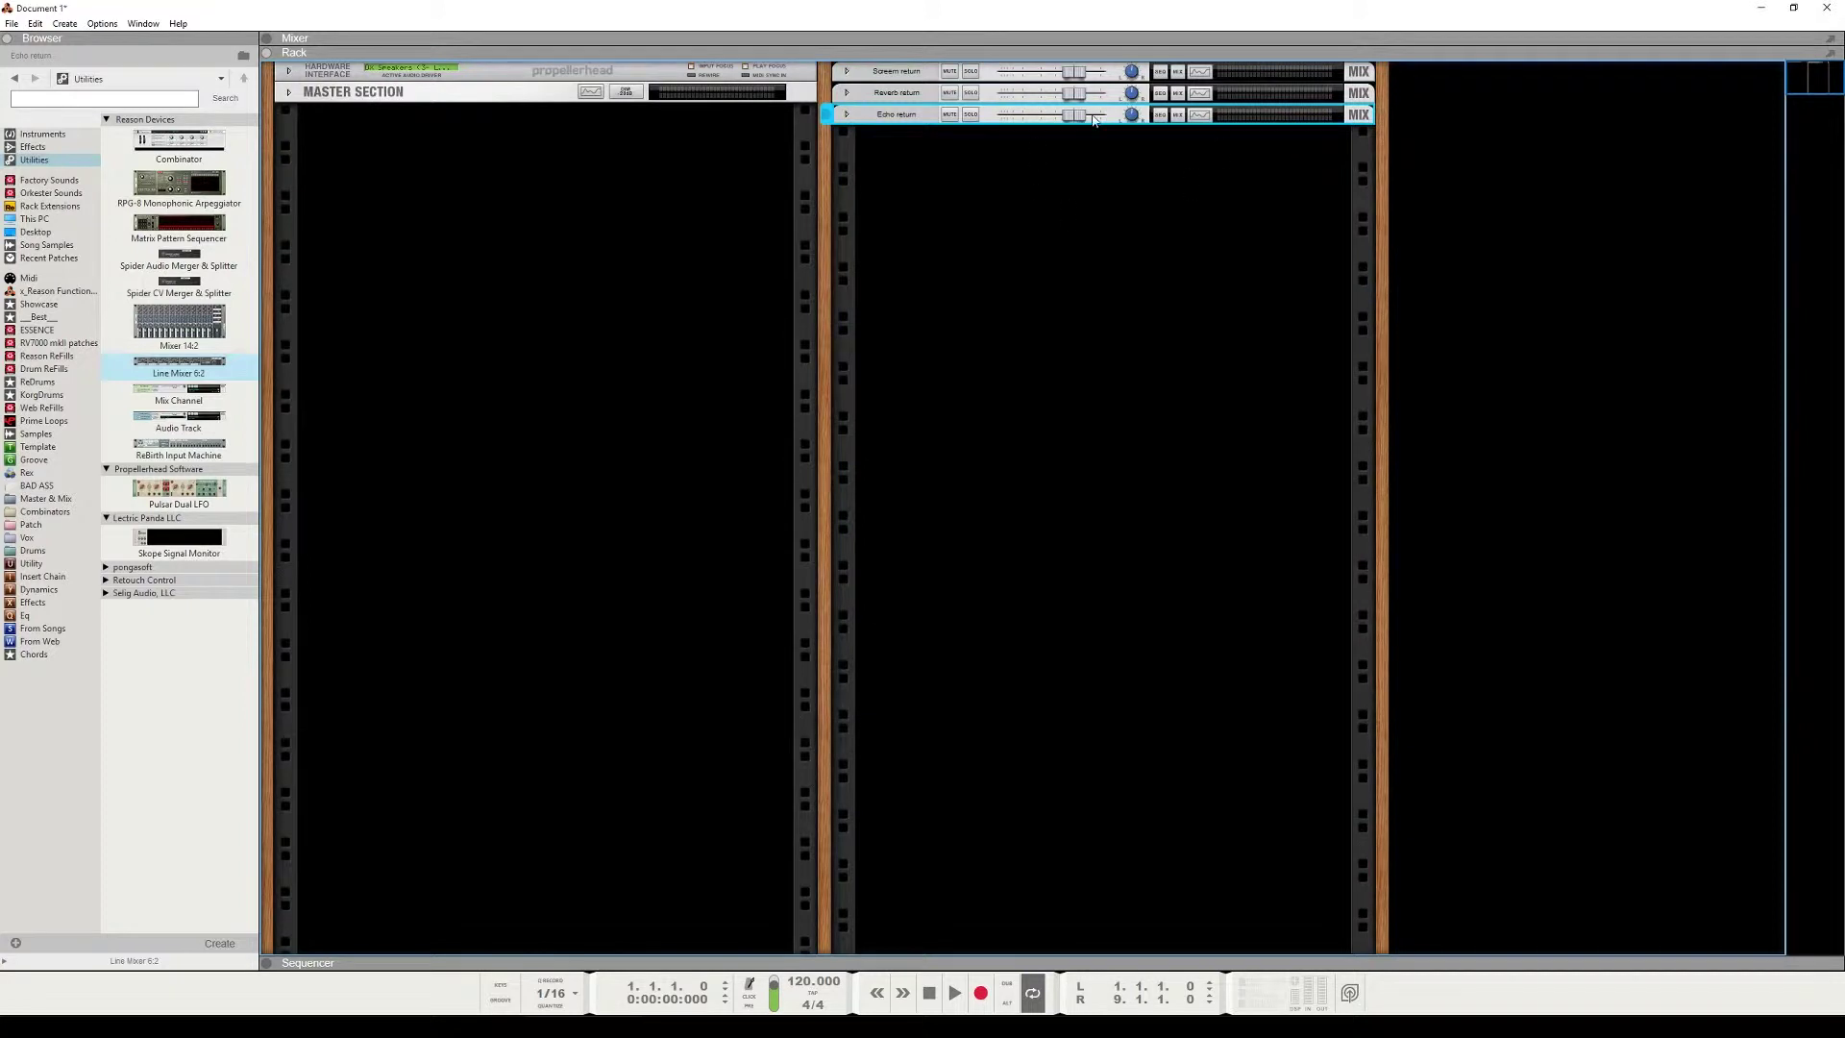
{"action": "left_click", "coordinate": [848, 116]}
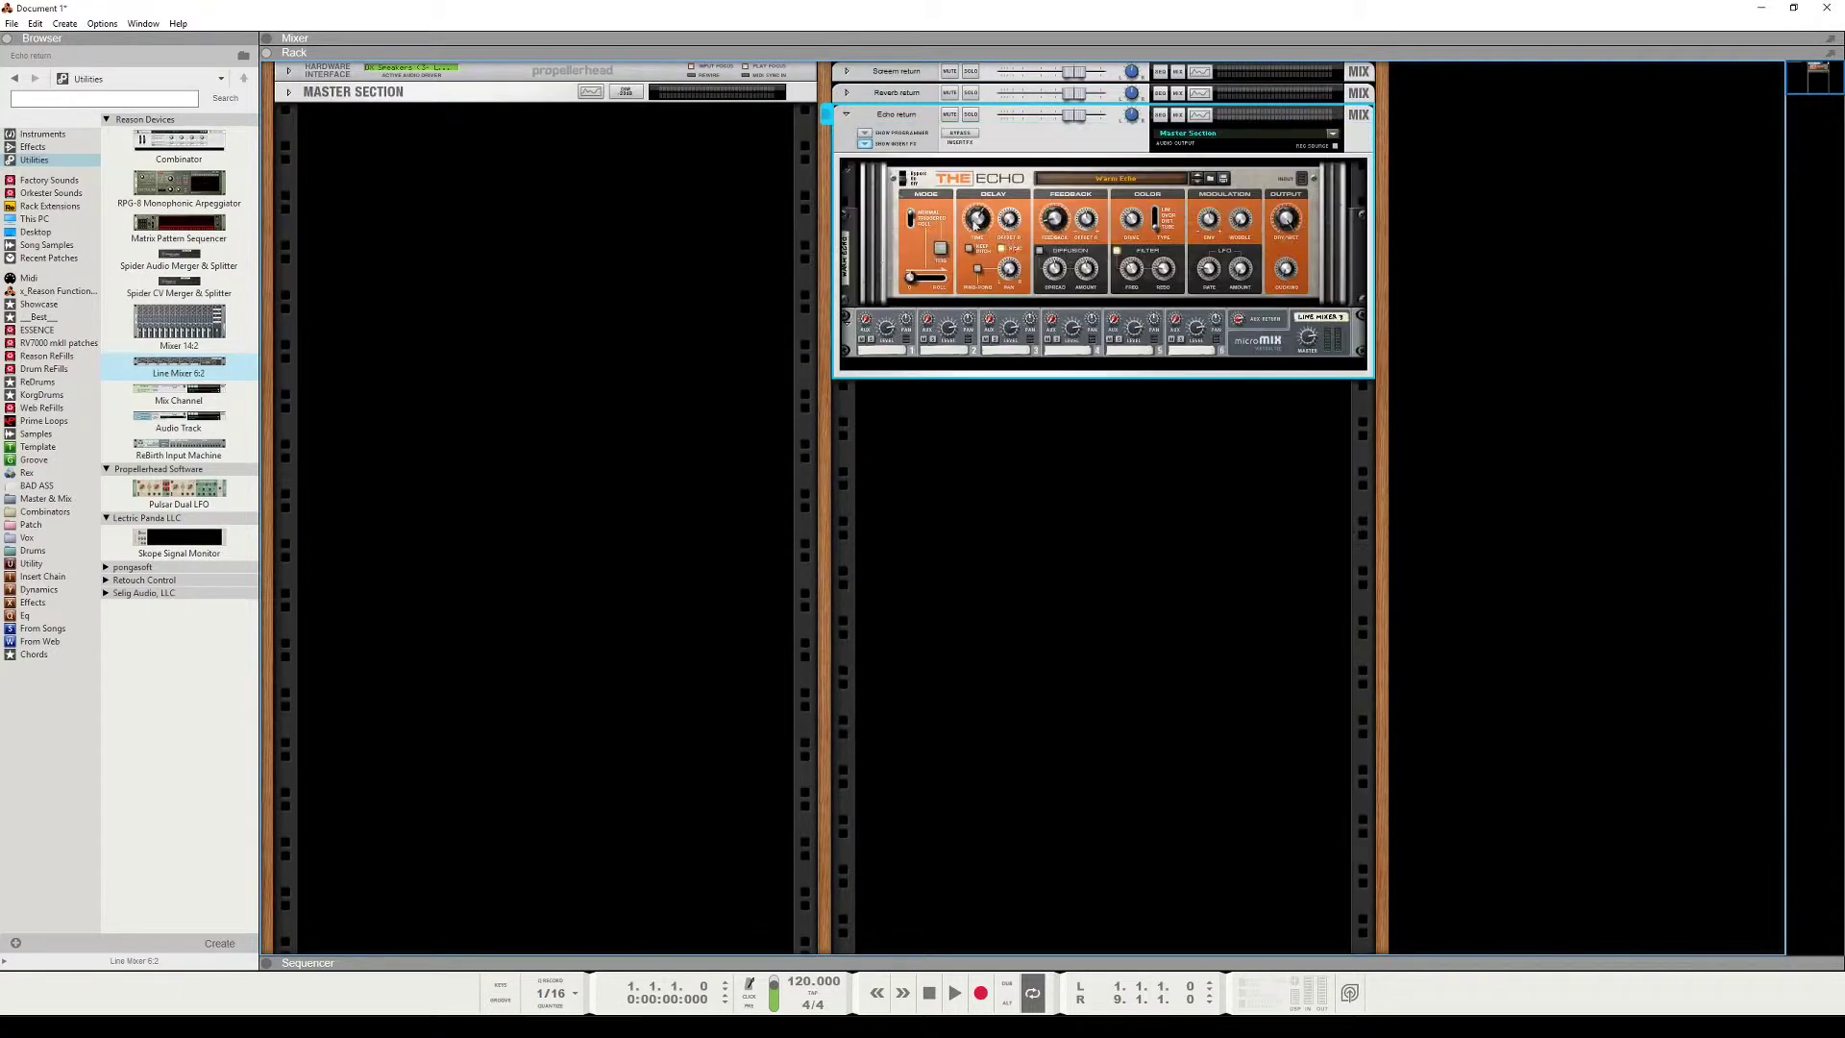
{"action": "left_click", "coordinate": [846, 115]}
Add an NN-XT Advanced Sampler and move it with its mix channel below the Master Section in the first rack column.
{"action": "left_click", "coordinate": [574, 355]}
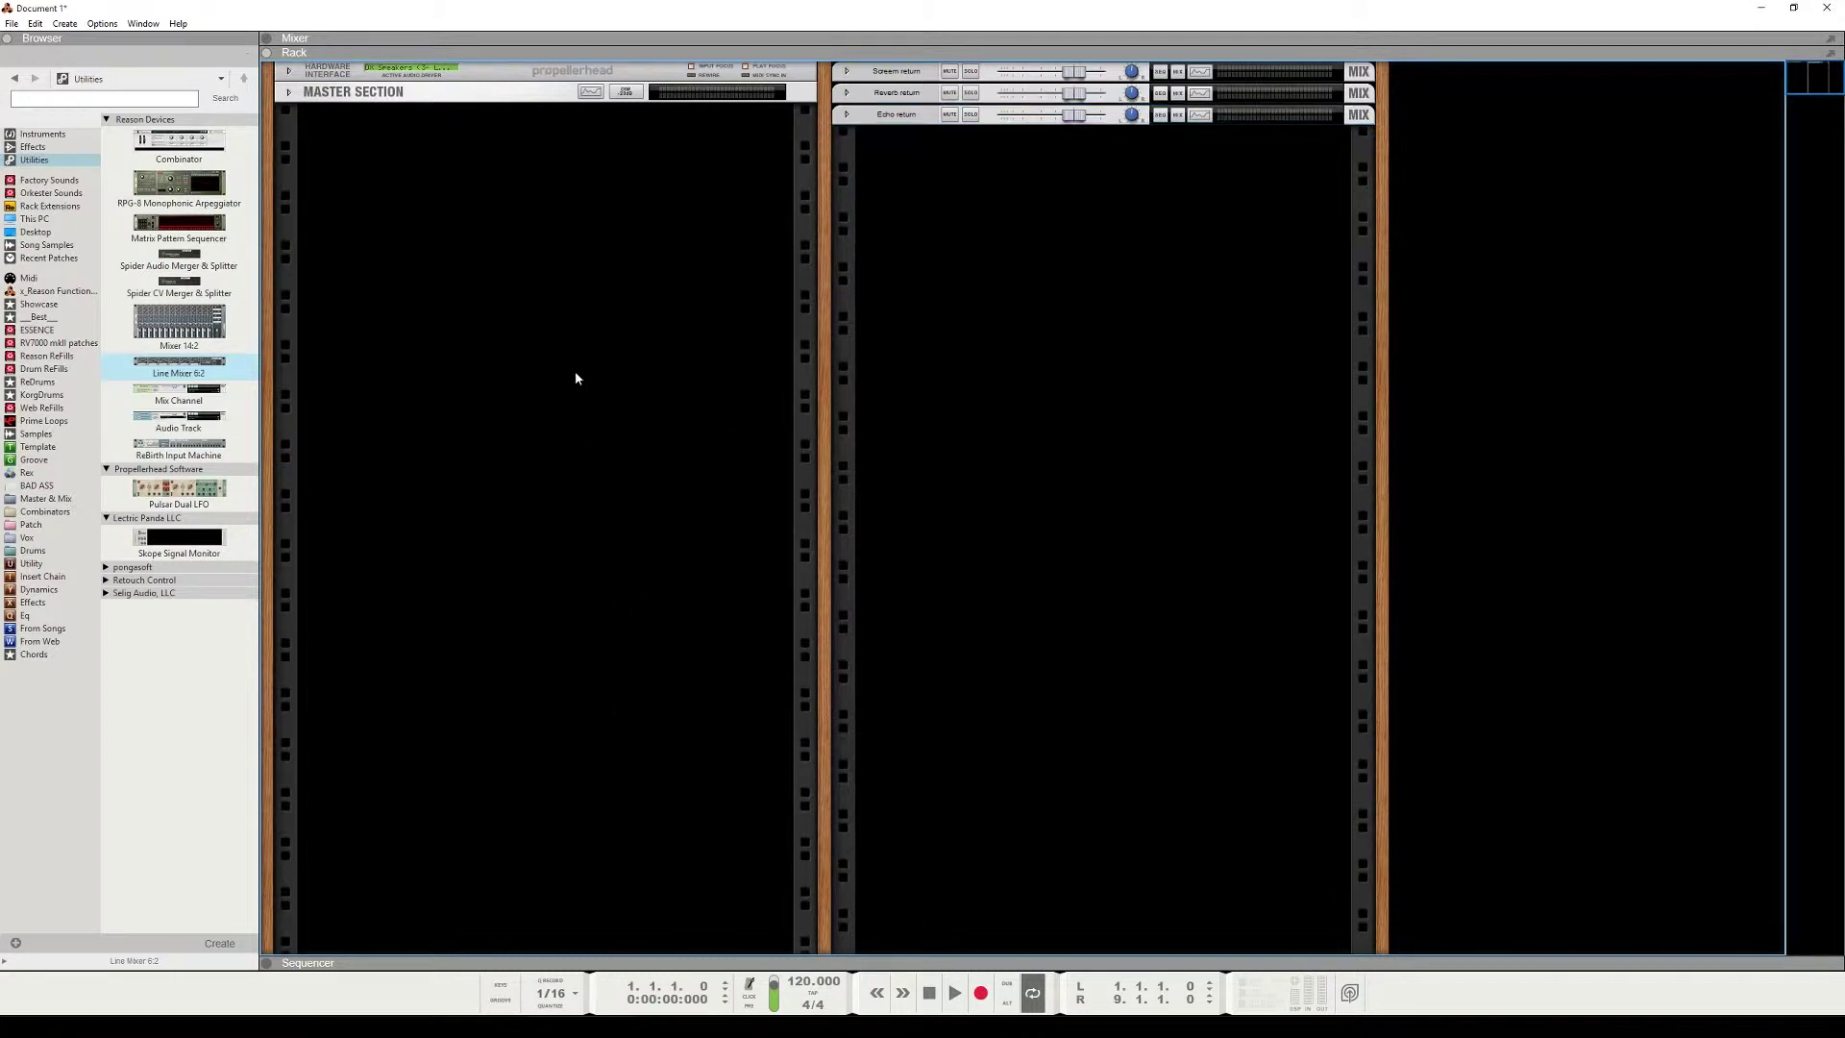
{"action": "left_click", "coordinate": [42, 133]}
{"action": "double_click", "coordinate": [184, 567]}
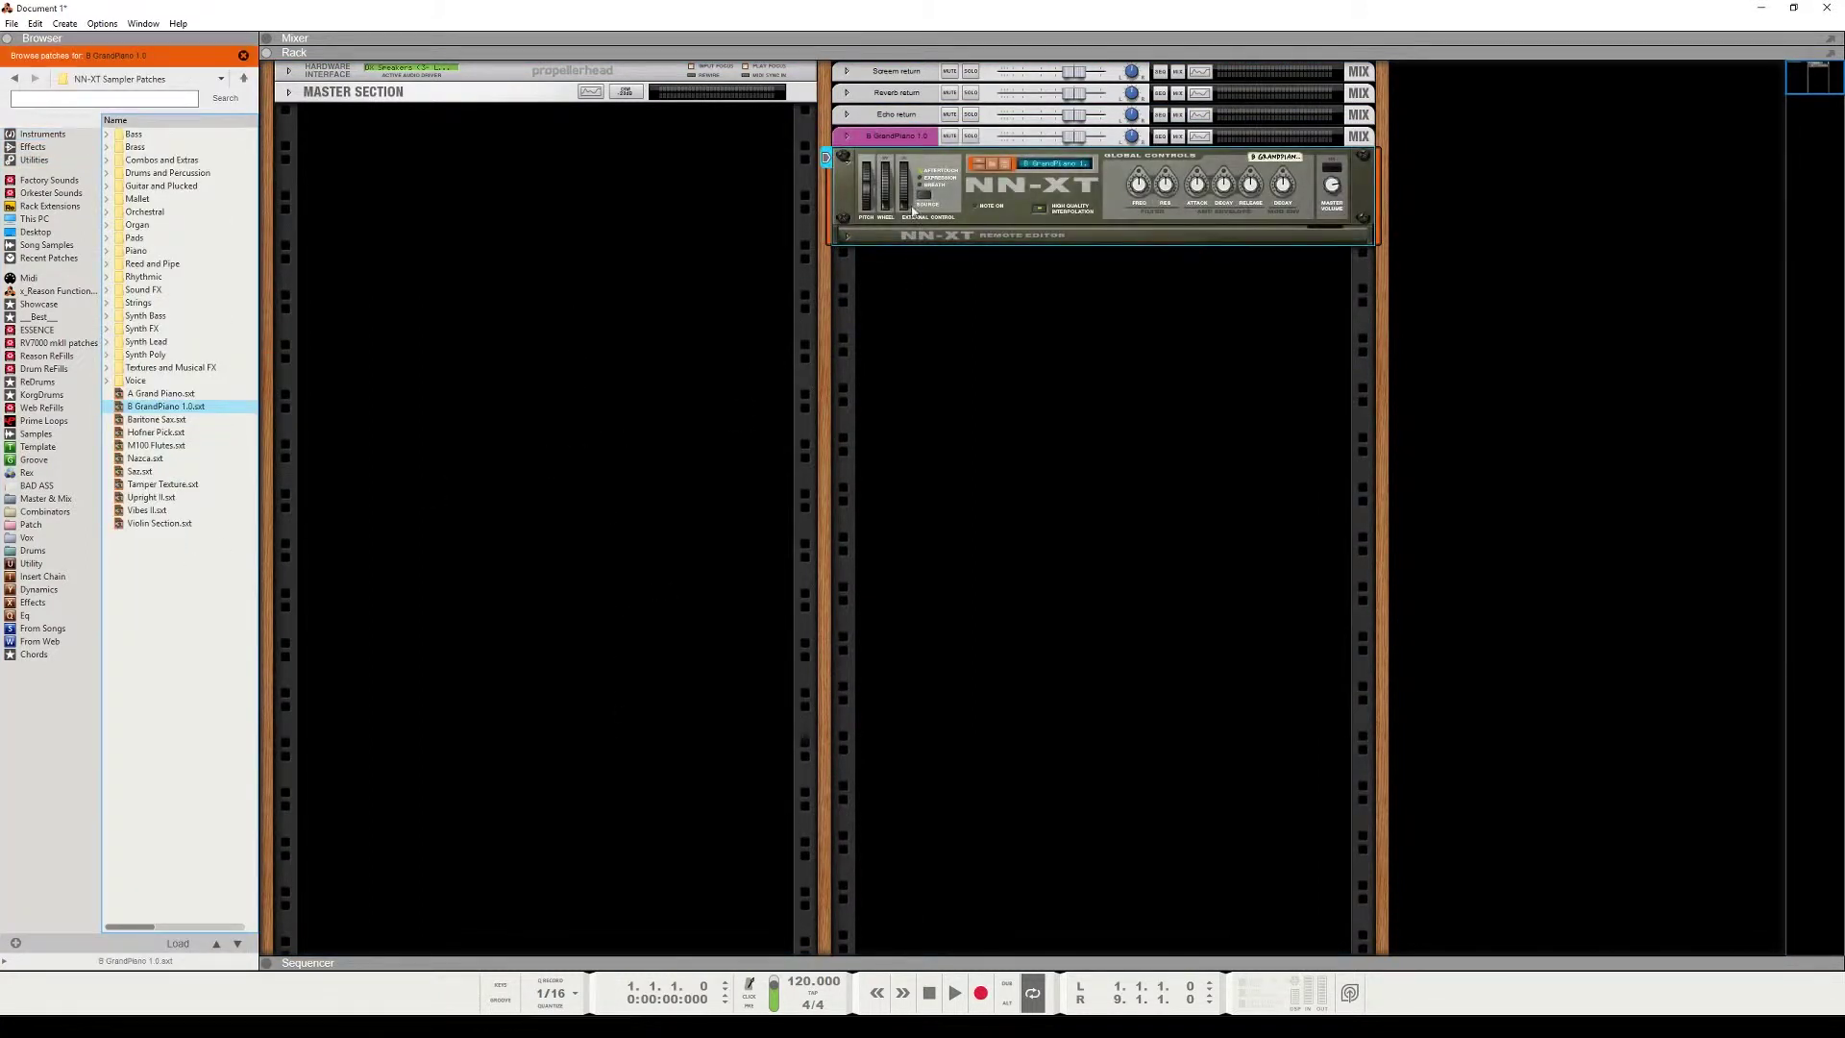
{"action": "left_click_drag", "start_coordinate": [920, 145], "coordinate": [506, 235]}
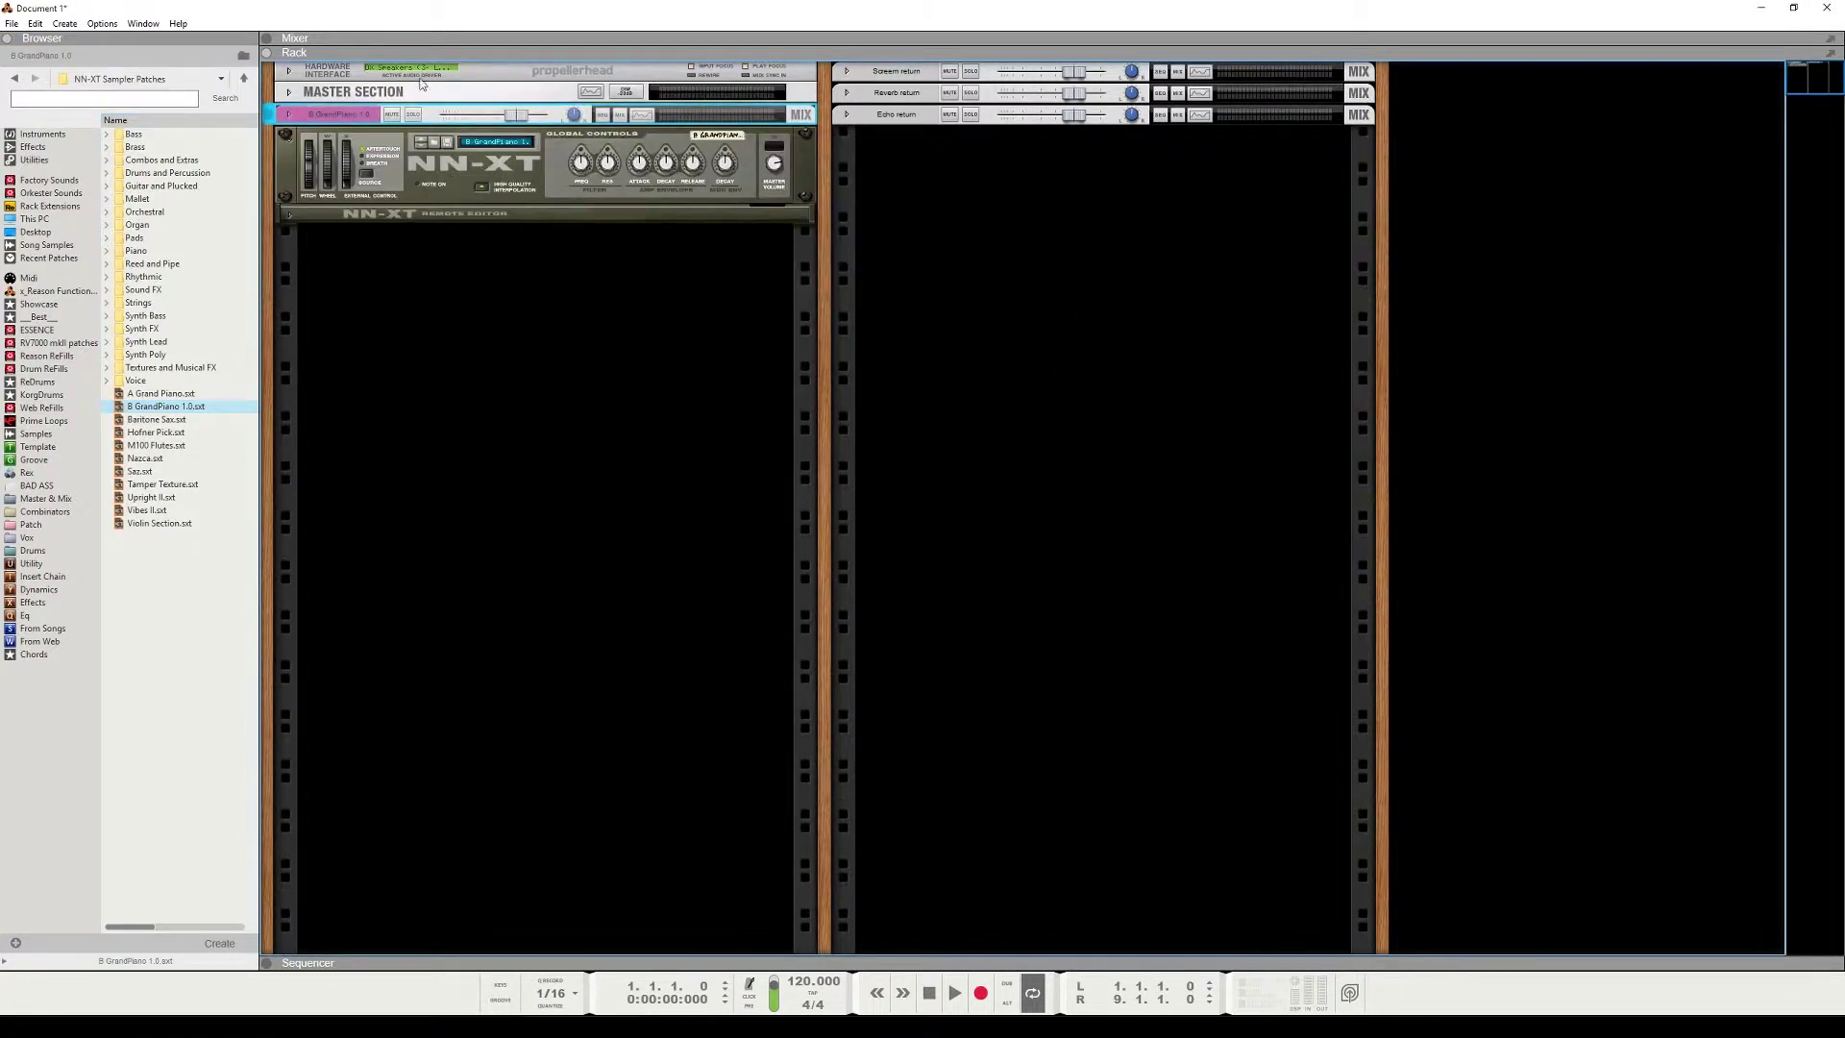
Disconnect the NN-XT from its mix channel and add a Spider Audio Merger & Splitter to that channel's insert area.
{"action": "key", "text": "Tab"}
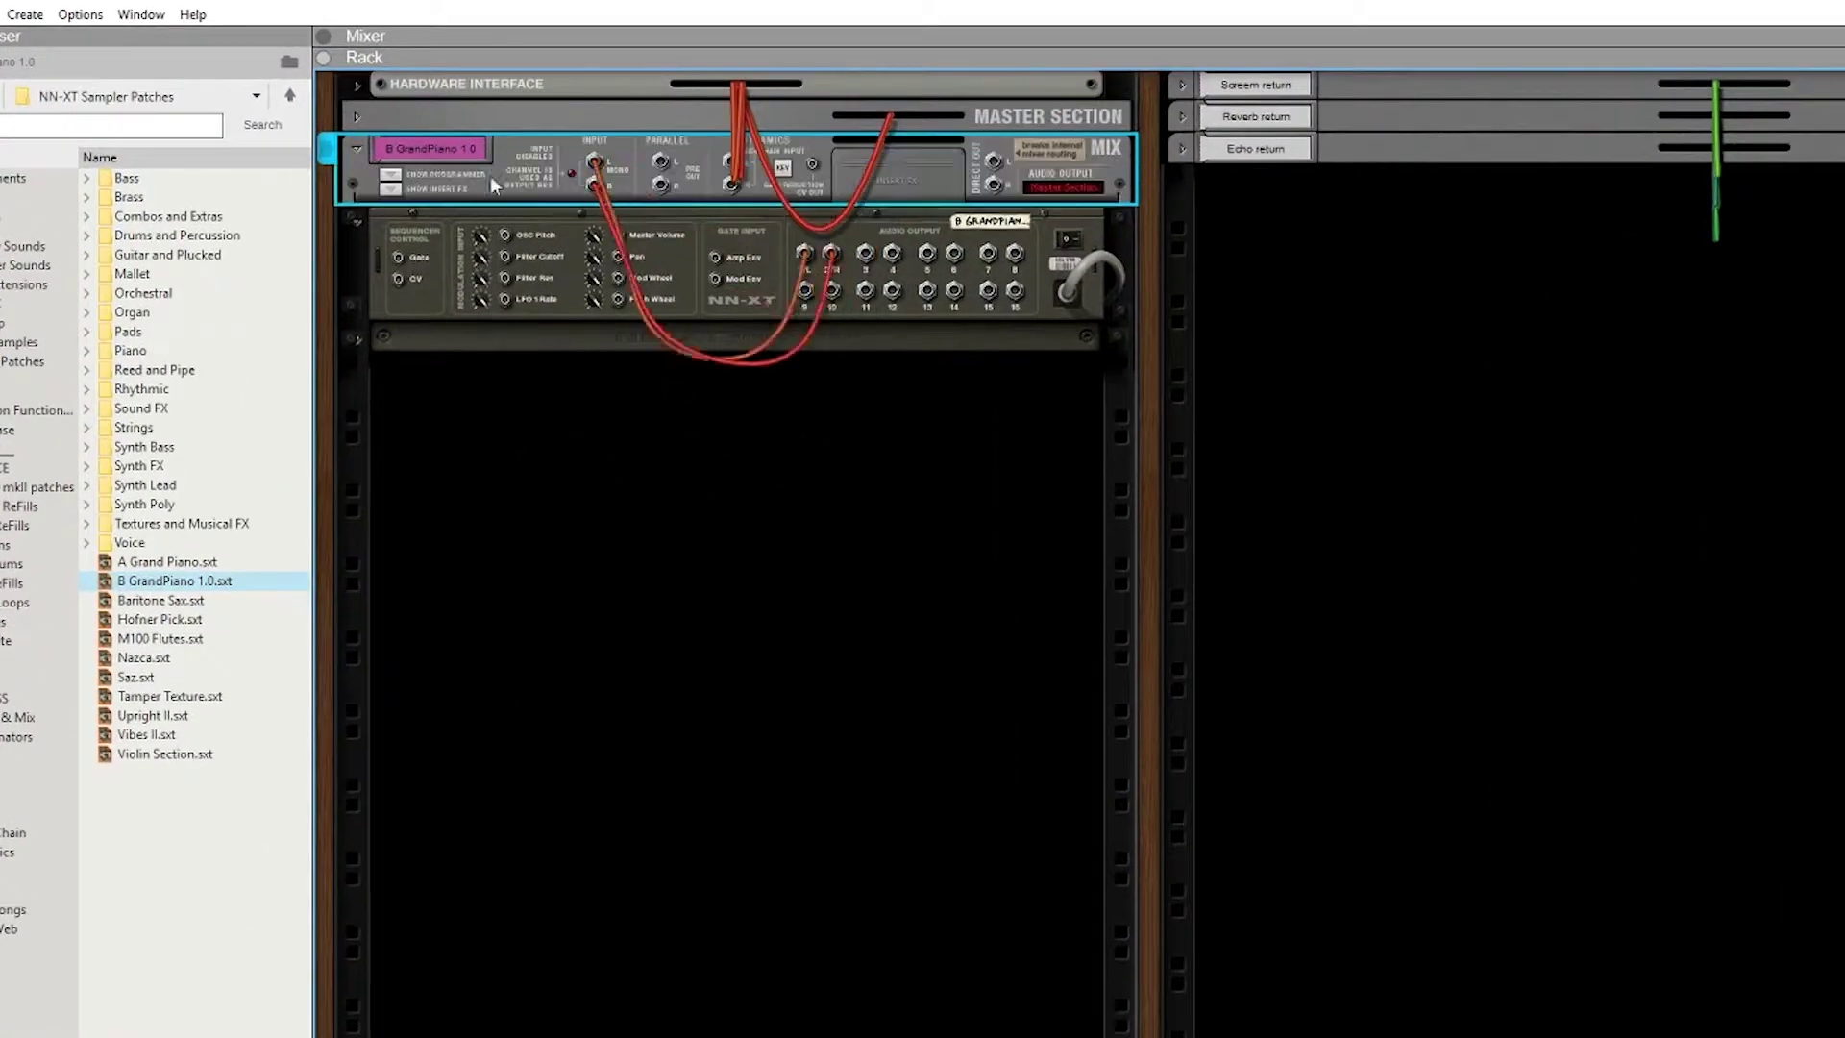
{"action": "left_click_drag", "start_coordinate": [596, 159], "coordinate": [487, 237]}
{"action": "left_click", "coordinate": [391, 187]}
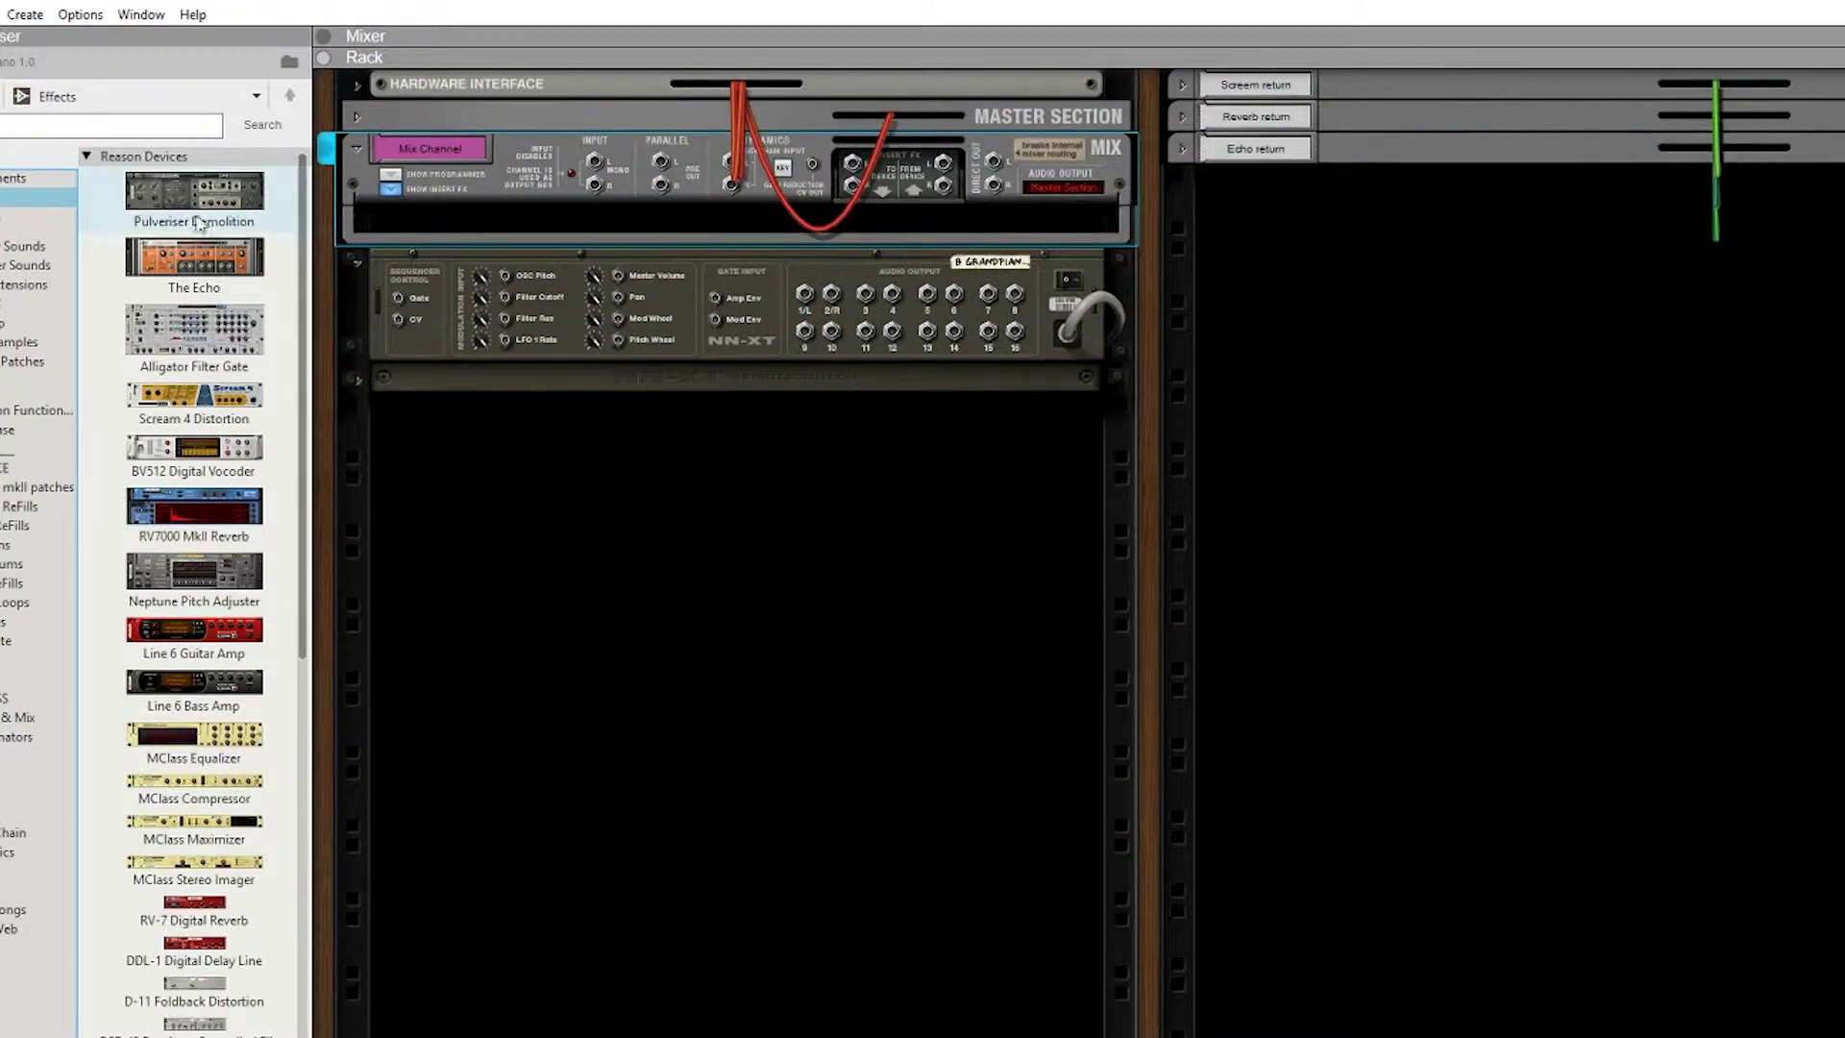
{"action": "left_click", "coordinate": [39, 218]}
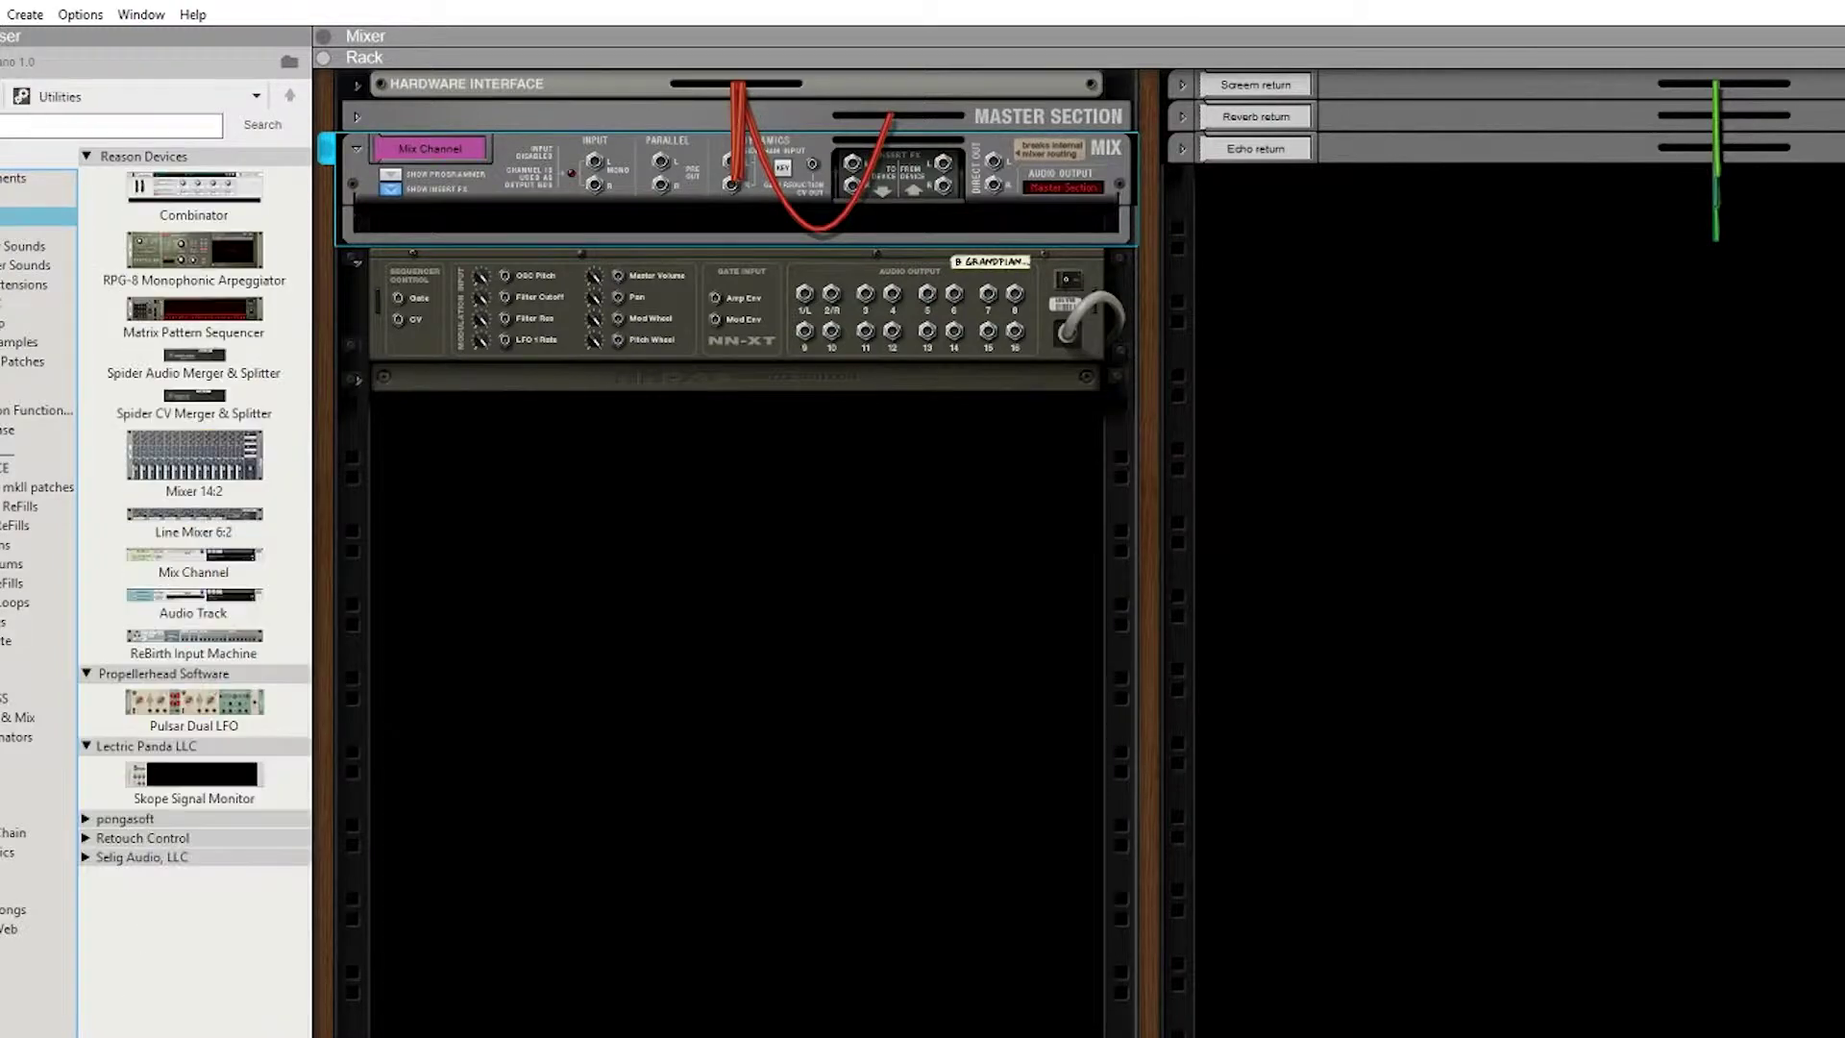
{"action": "left_click_drag", "start_coordinate": [193, 364], "coordinate": [735, 221]}
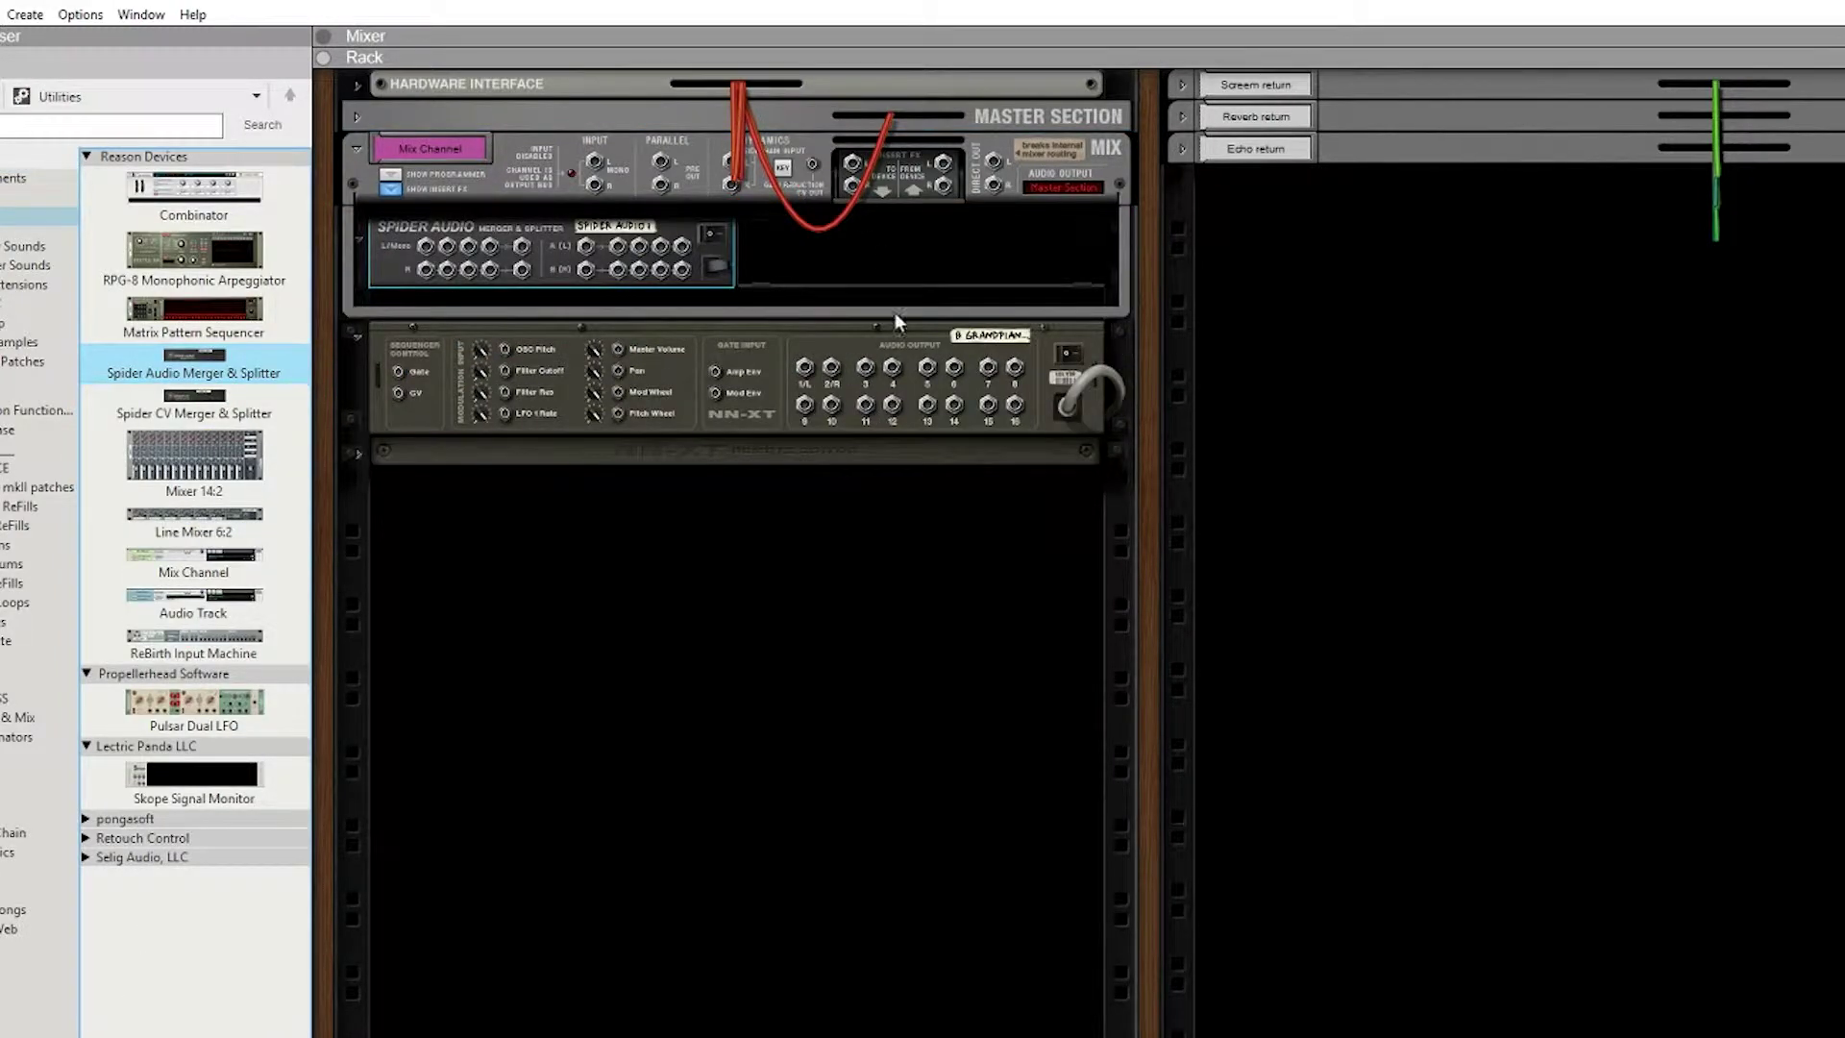
Cable the NN-XT's stereo output into the Spider Audio splitter input and the first split output into the piano channel's input.
{"action": "left_click_drag", "start_coordinate": [805, 371], "coordinate": [589, 250]}
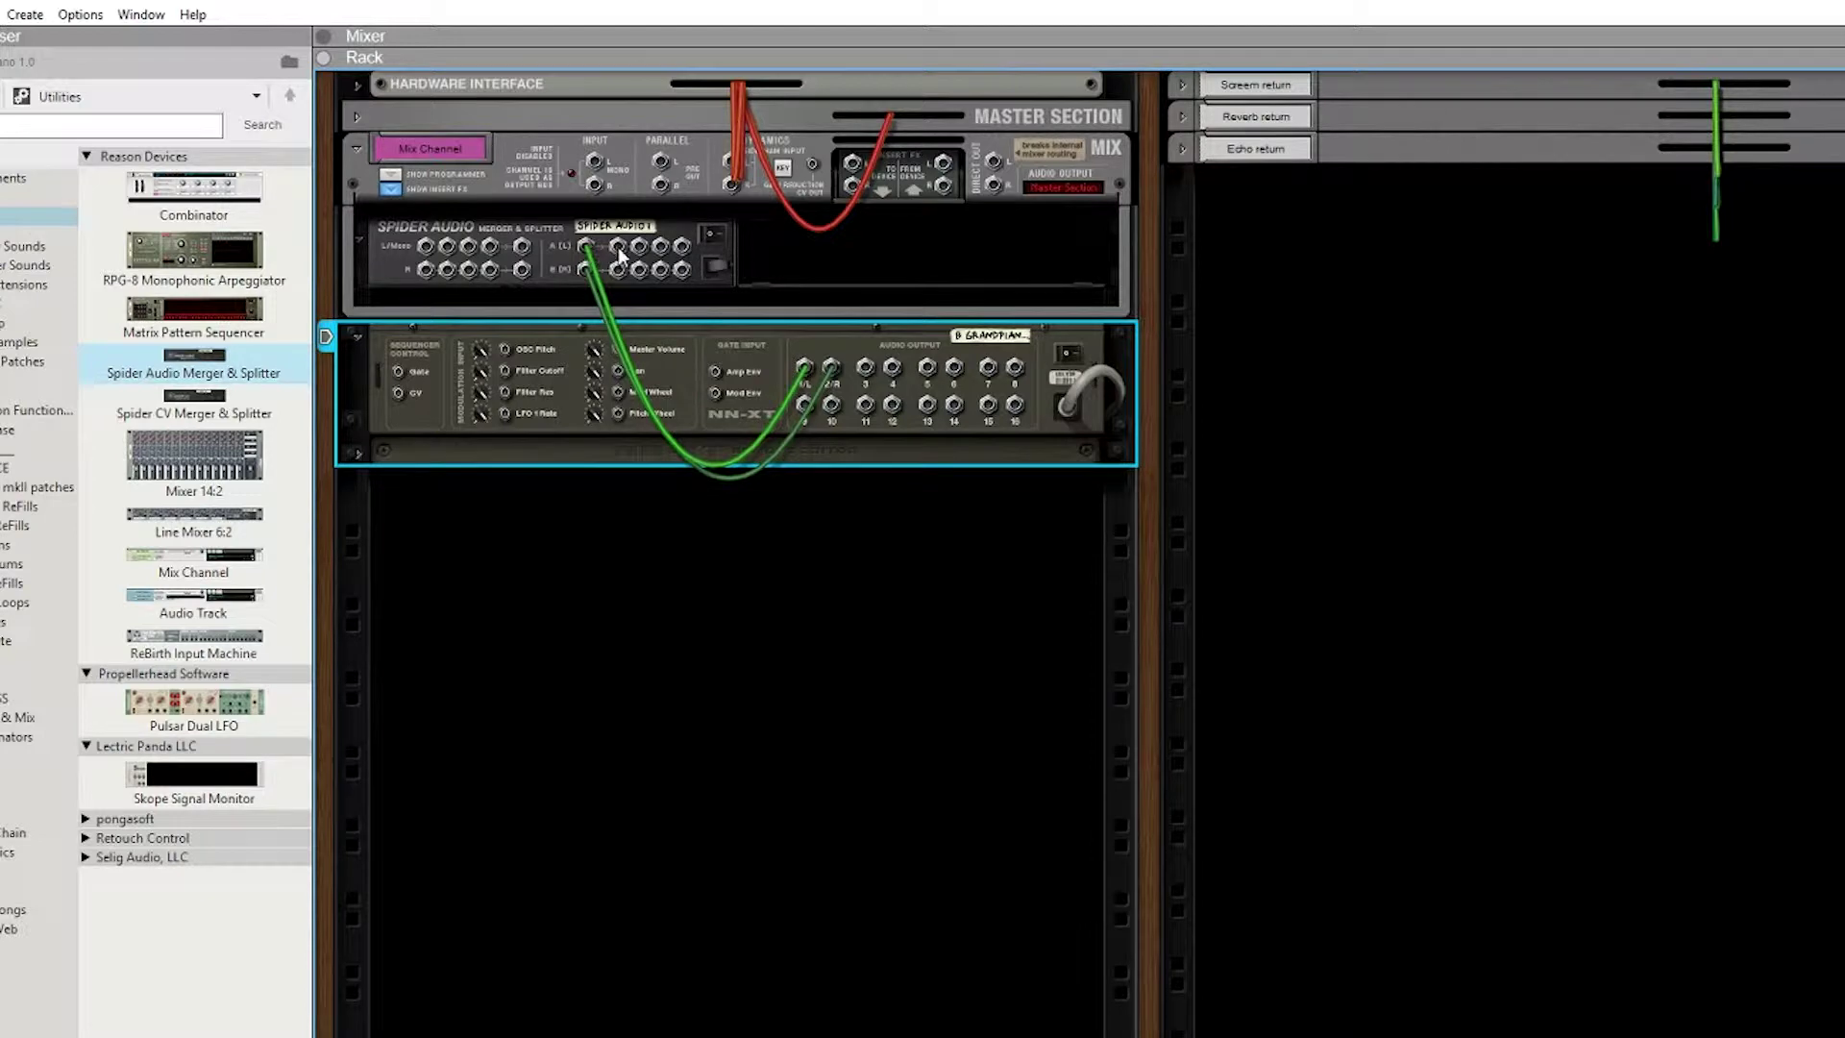
{"action": "left_click_drag", "start_coordinate": [620, 252], "coordinate": [595, 161]}
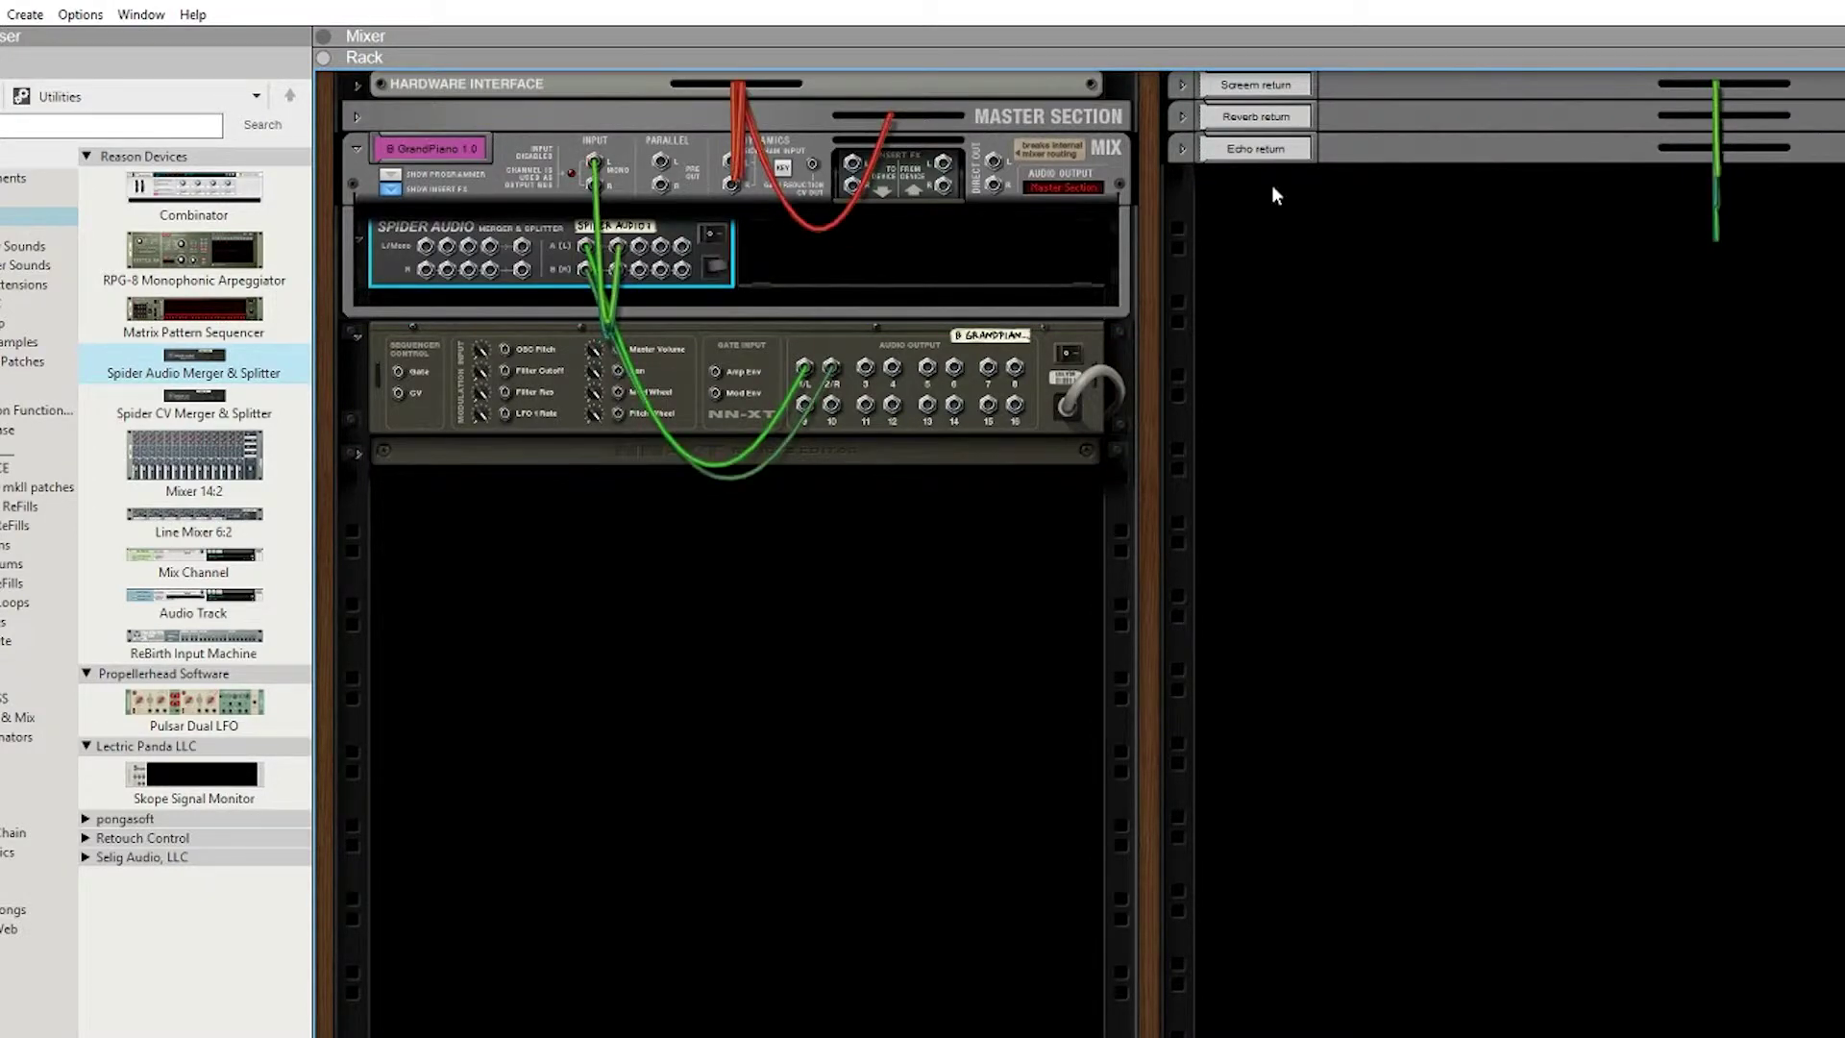
Expand the three return channels and cable the piano splitter's remaining outputs to the first input of each return's line mixer.
{"action": "left_click", "coordinate": [1181, 85]}
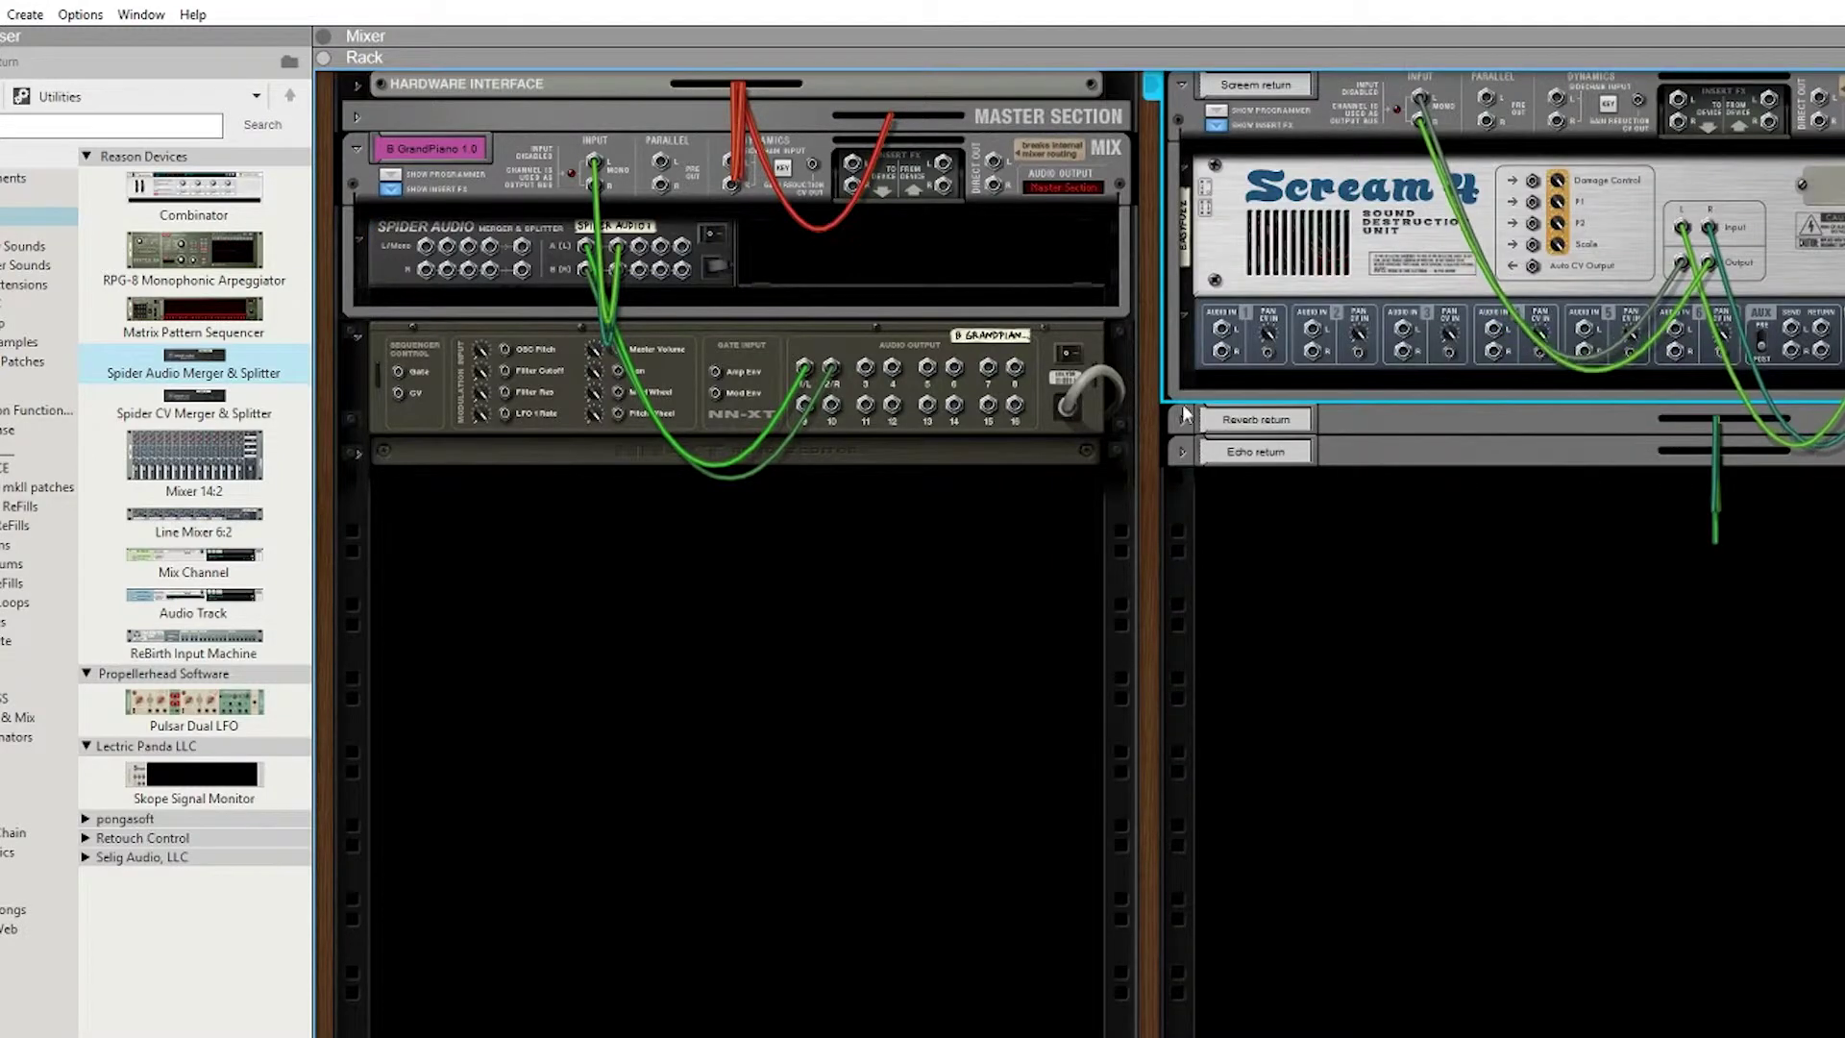
{"action": "left_click", "coordinate": [1181, 417]}
{"action": "left_click", "coordinate": [1183, 679]}
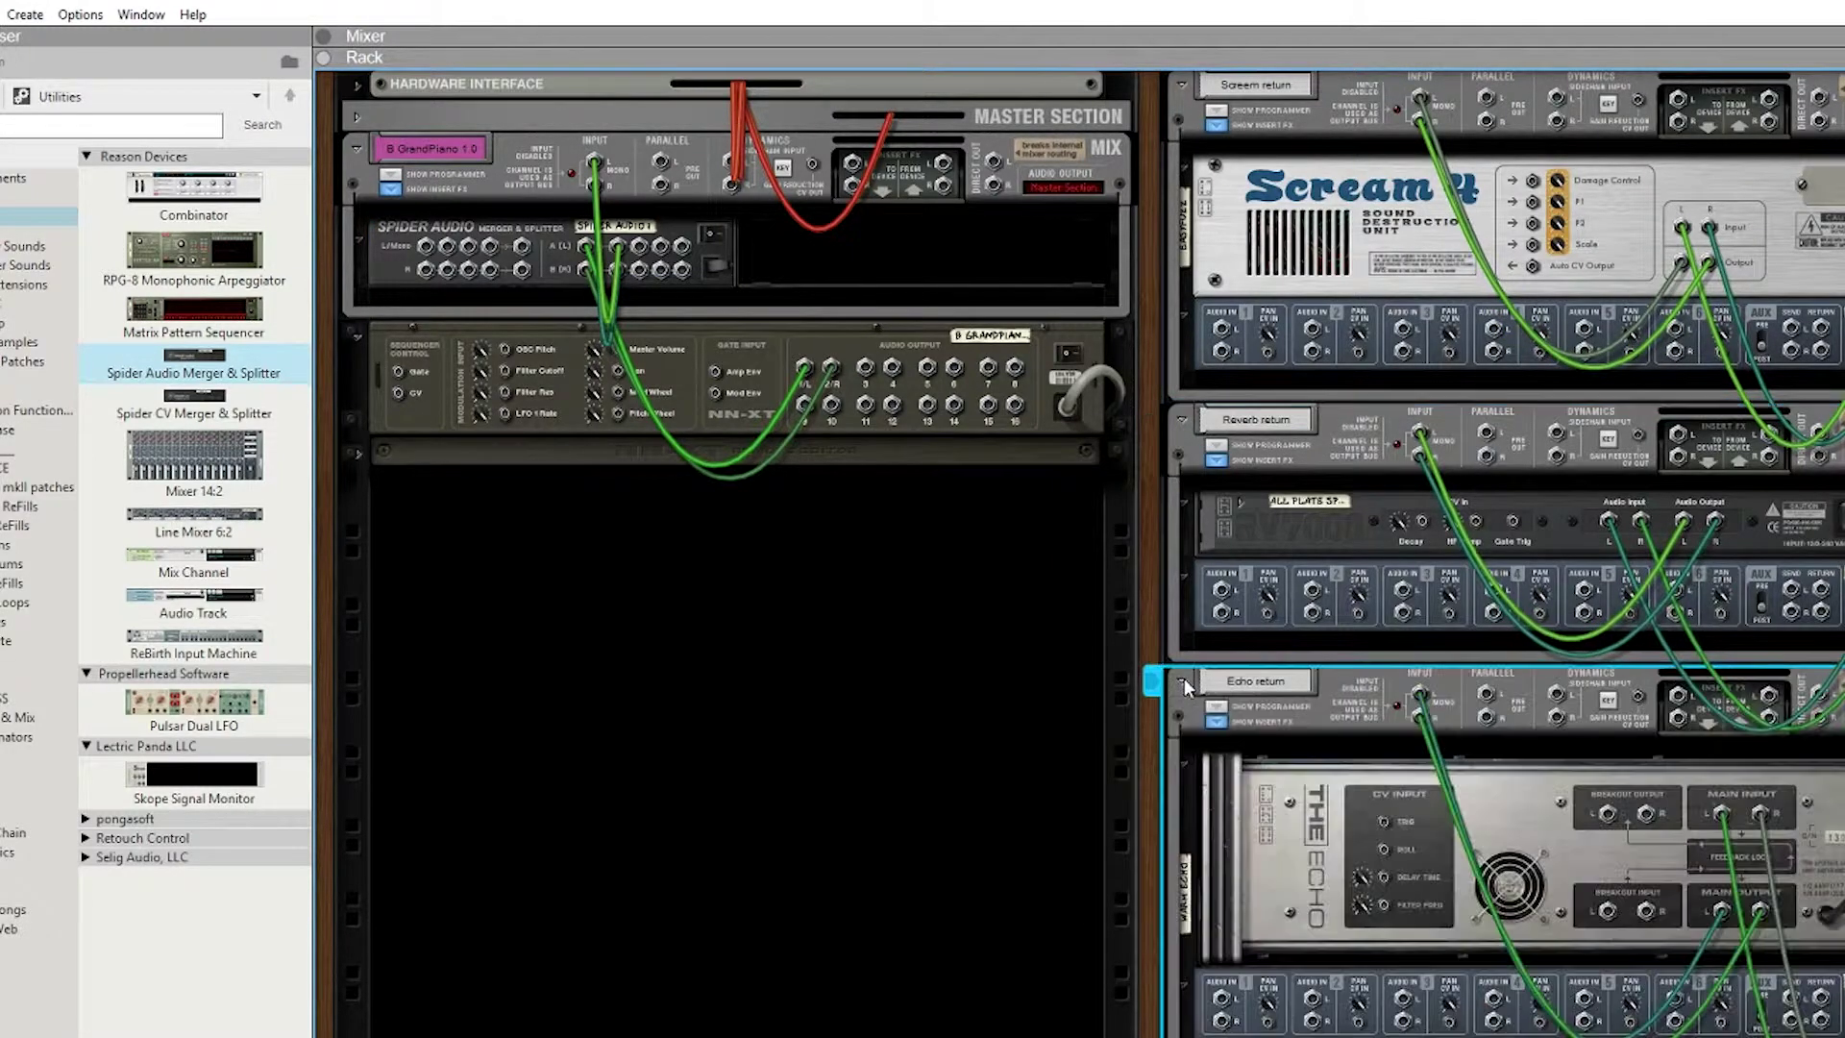
{"action": "left_click_drag", "start_coordinate": [639, 252], "coordinate": [1223, 335]}
{"action": "left_click_drag", "start_coordinate": [661, 269], "coordinate": [1222, 593]}
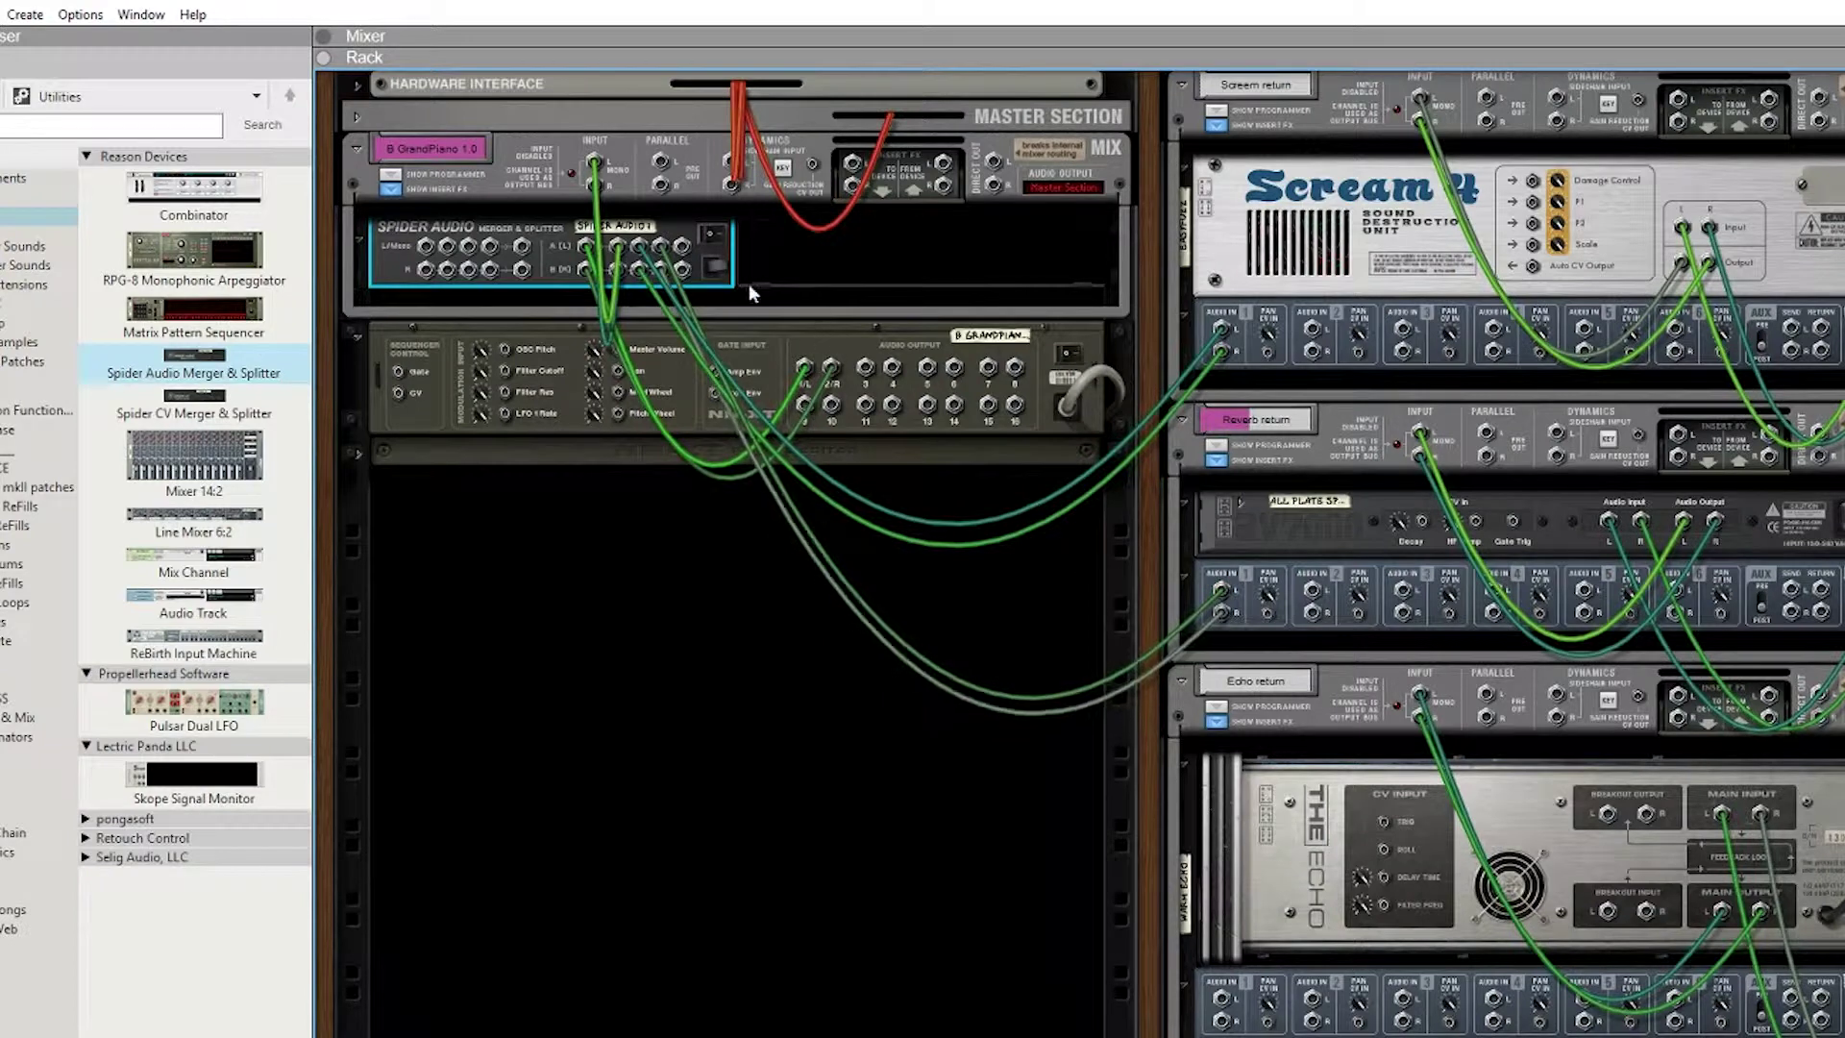
{"action": "left_click_drag", "start_coordinate": [683, 246], "coordinate": [1222, 1002]}
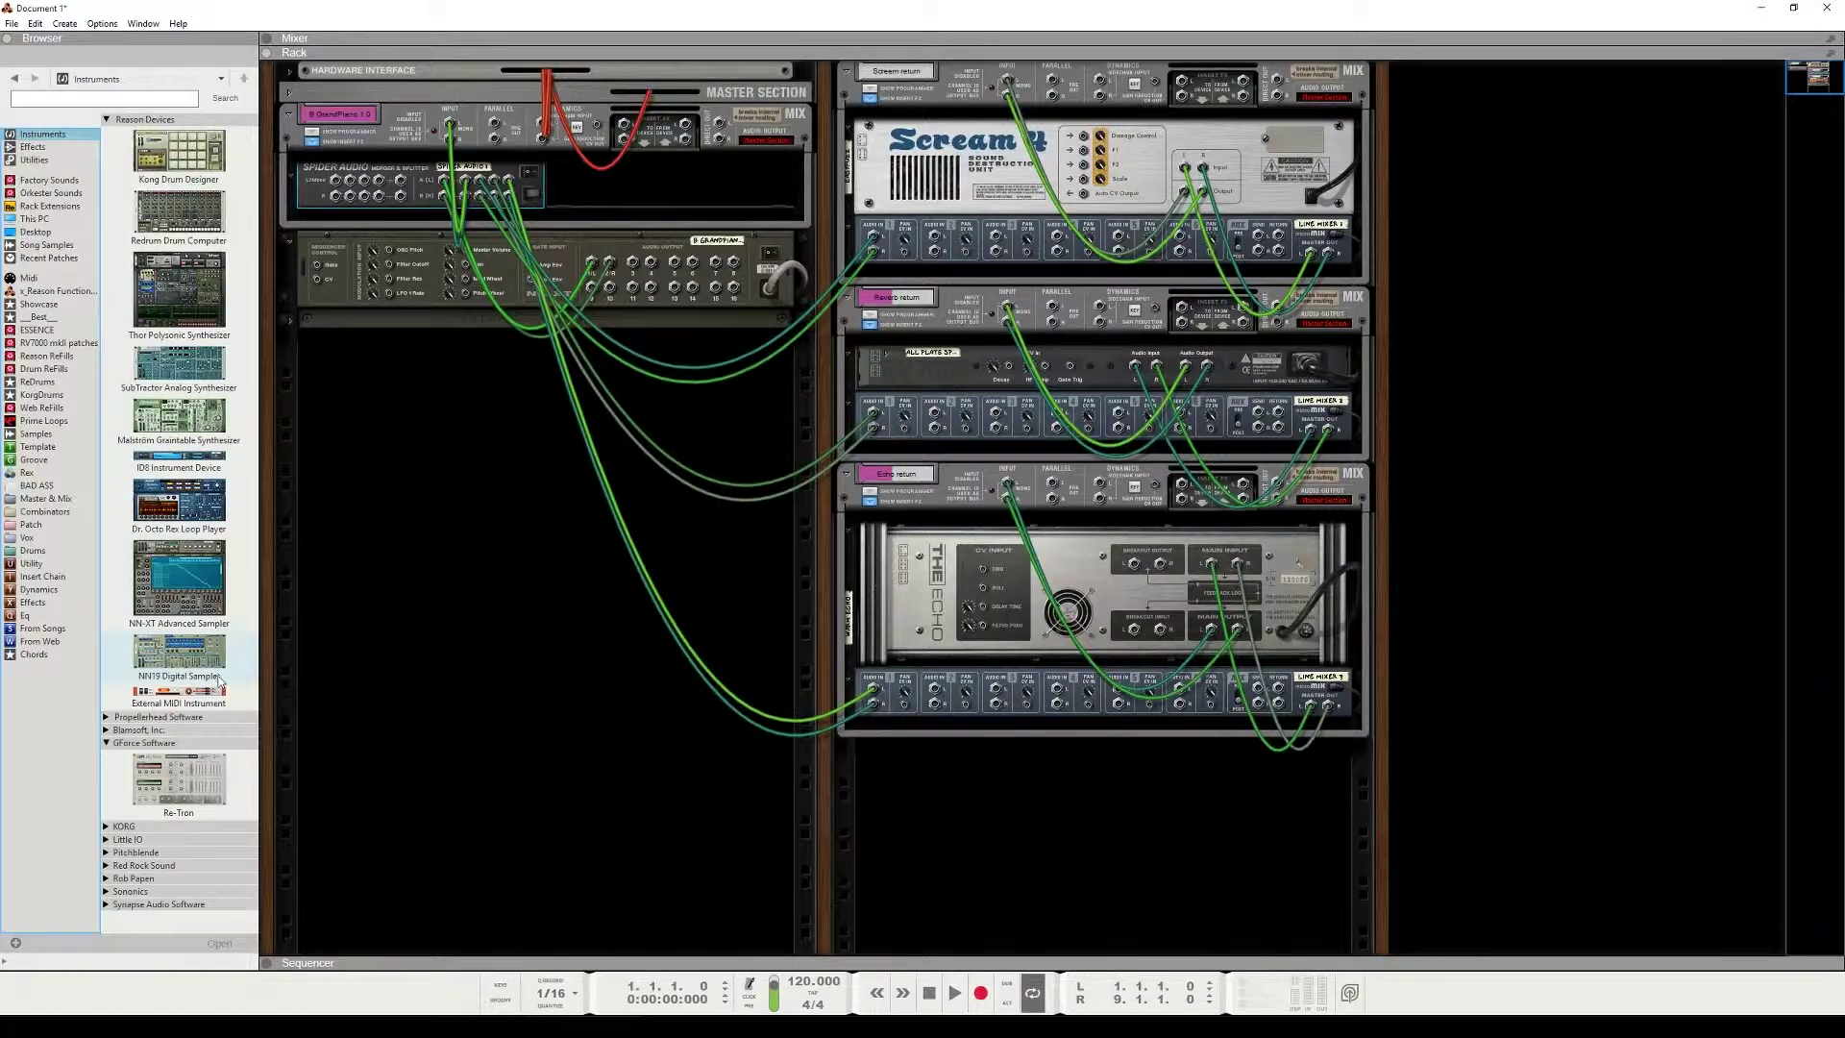
Add a Subtractor below the NN-XT and, with its audio cable unplugged, a Spider Audio Merger & Splitter in its mix channel's insert area.
{"action": "left_click_drag", "start_coordinate": [176, 373], "coordinate": [416, 611]}
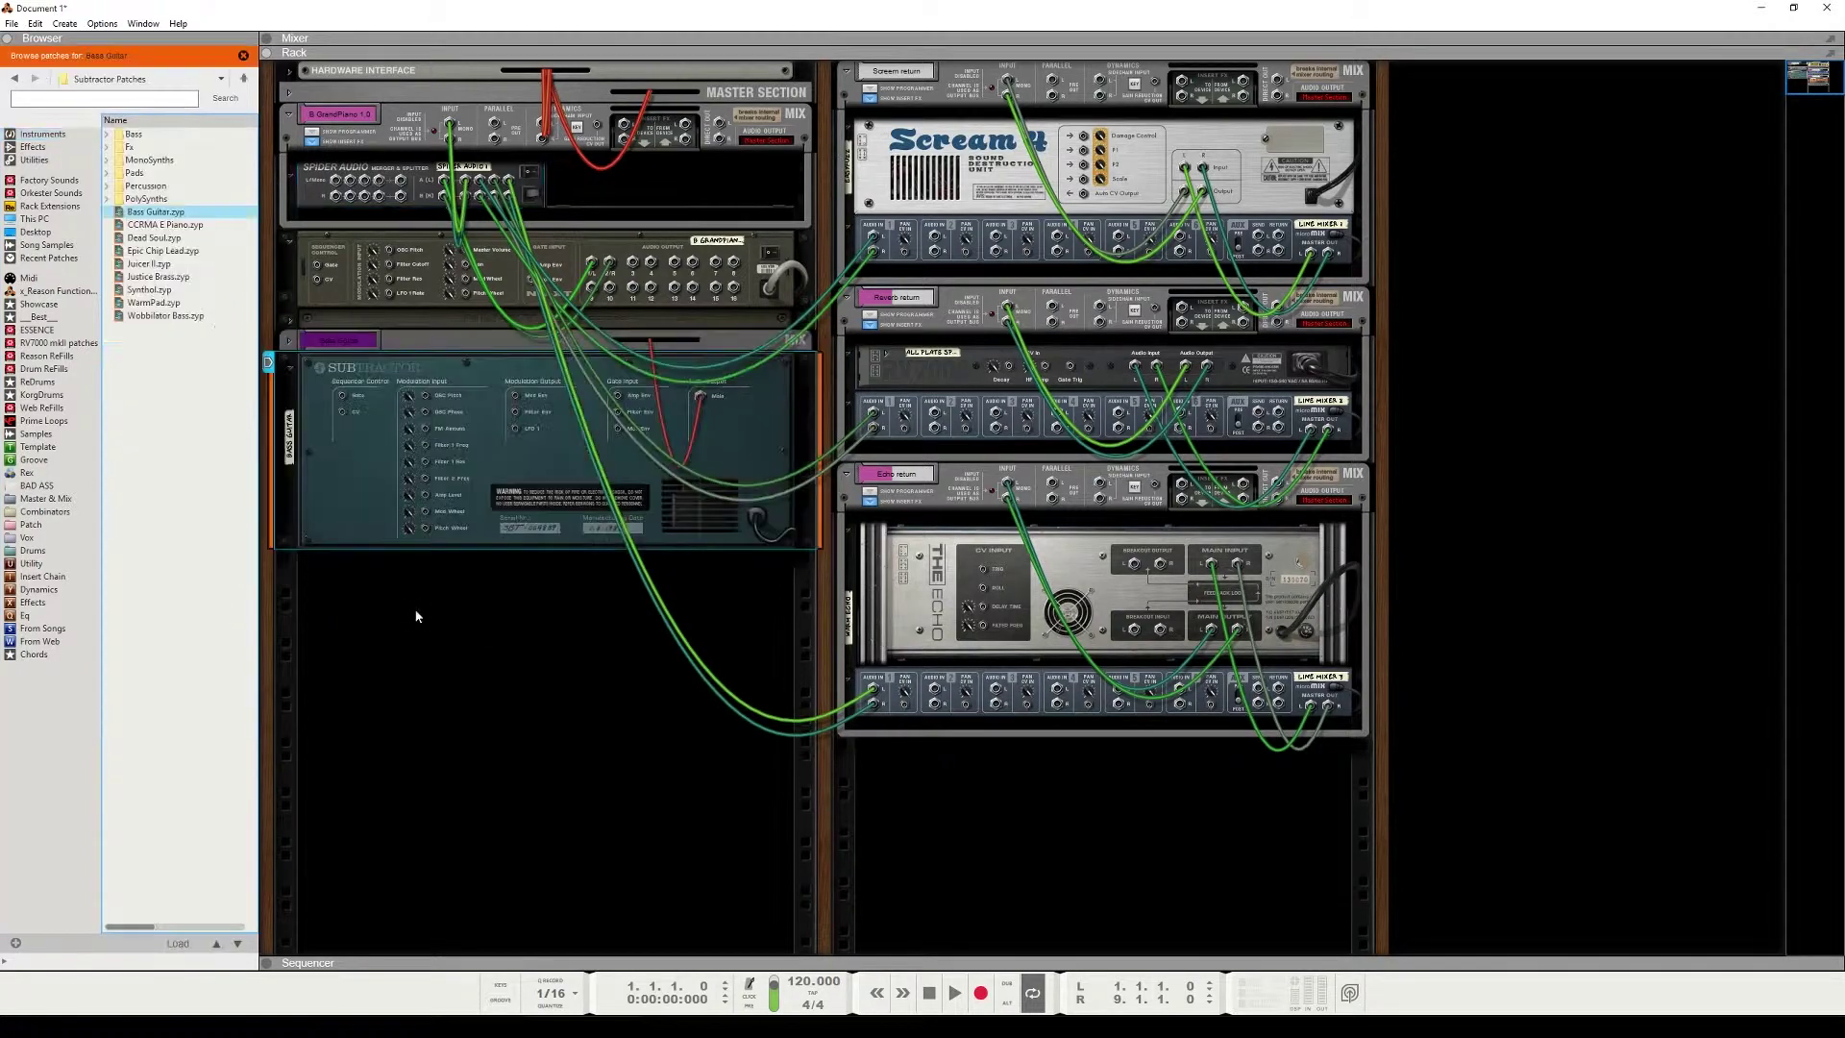
{"action": "left_click", "coordinate": [288, 343]}
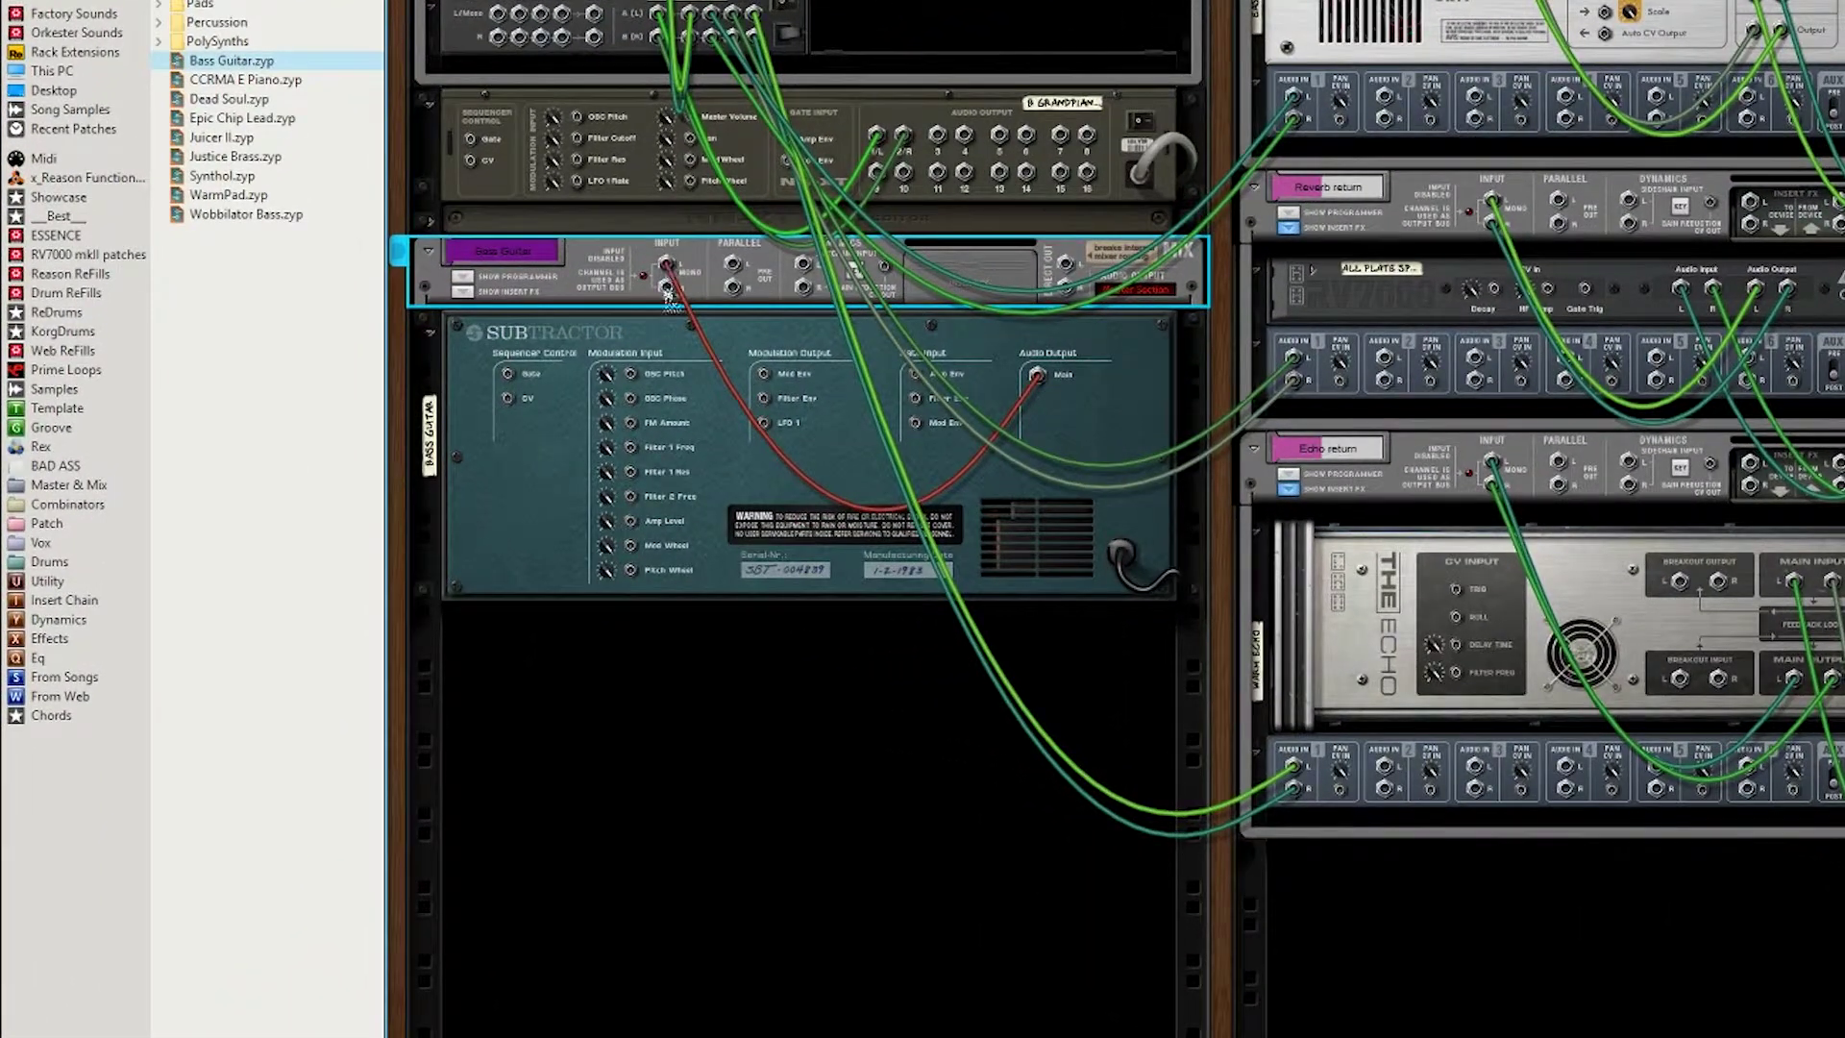
{"action": "left_click", "coordinate": [463, 292]}
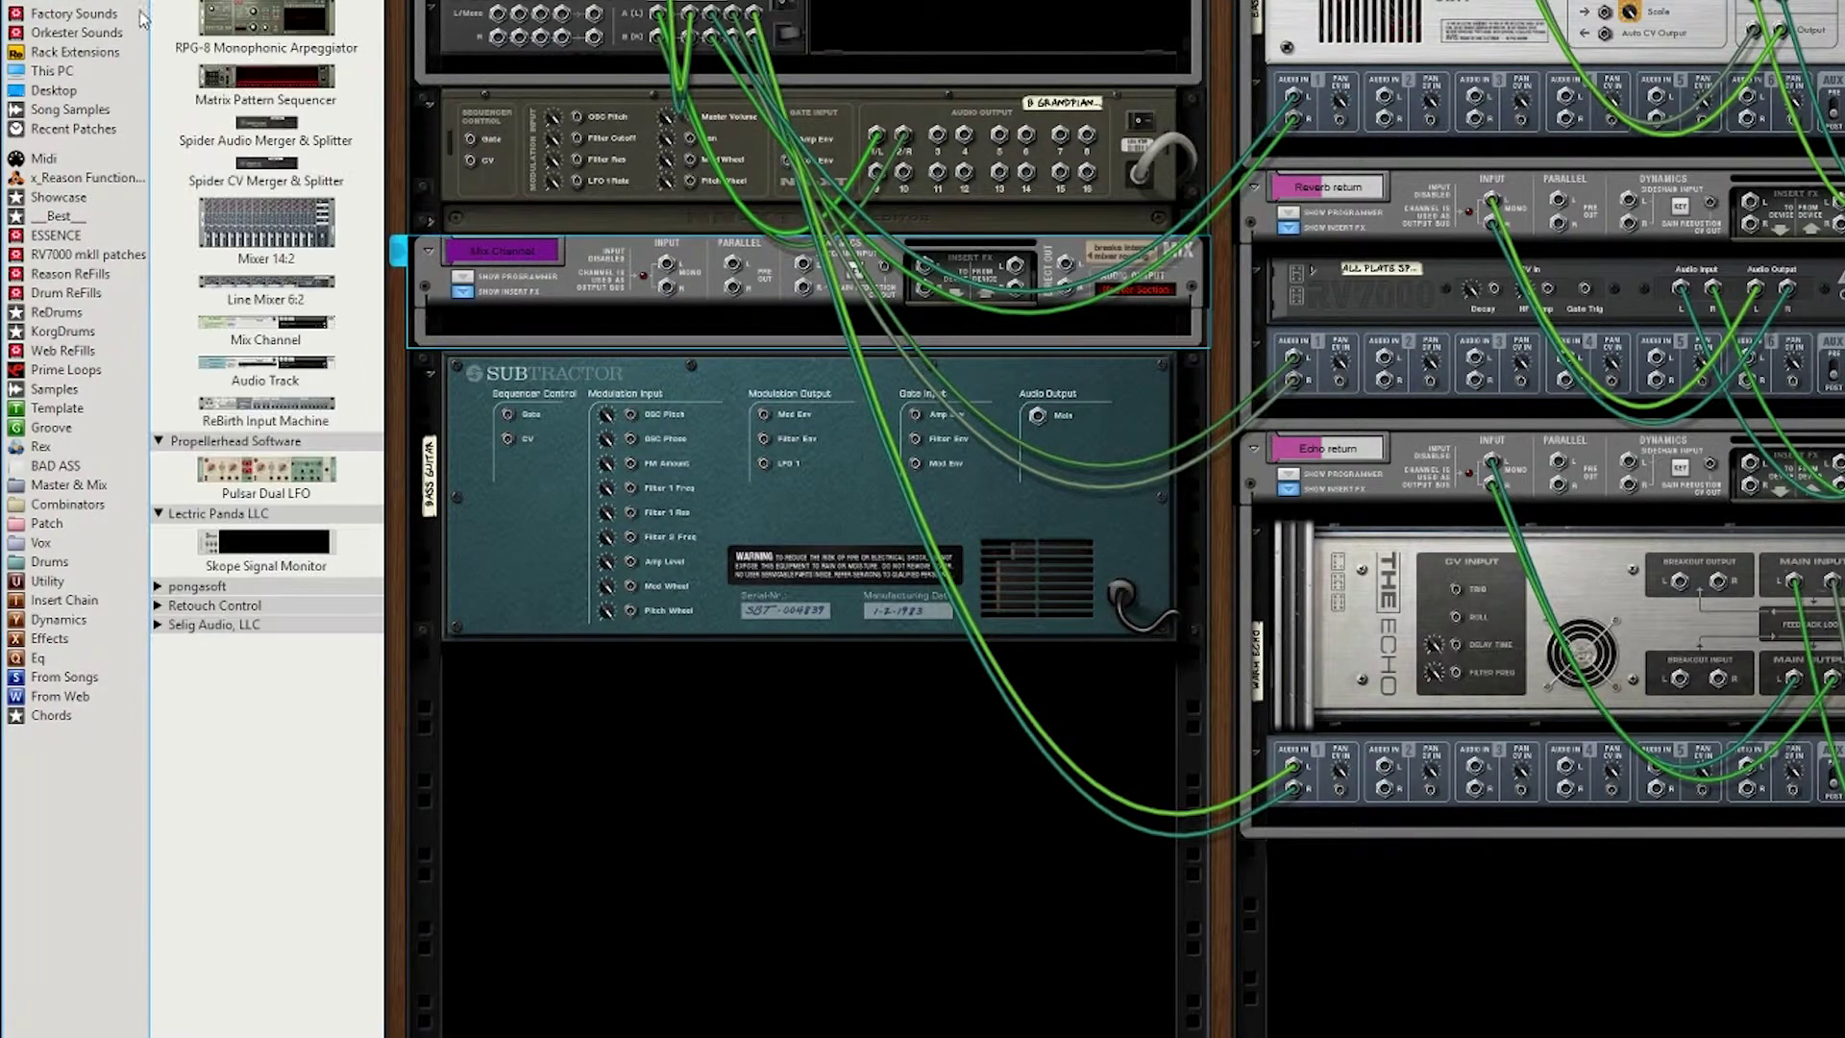
{"action": "left_click_drag", "start_coordinate": [269, 130], "coordinate": [921, 428]}
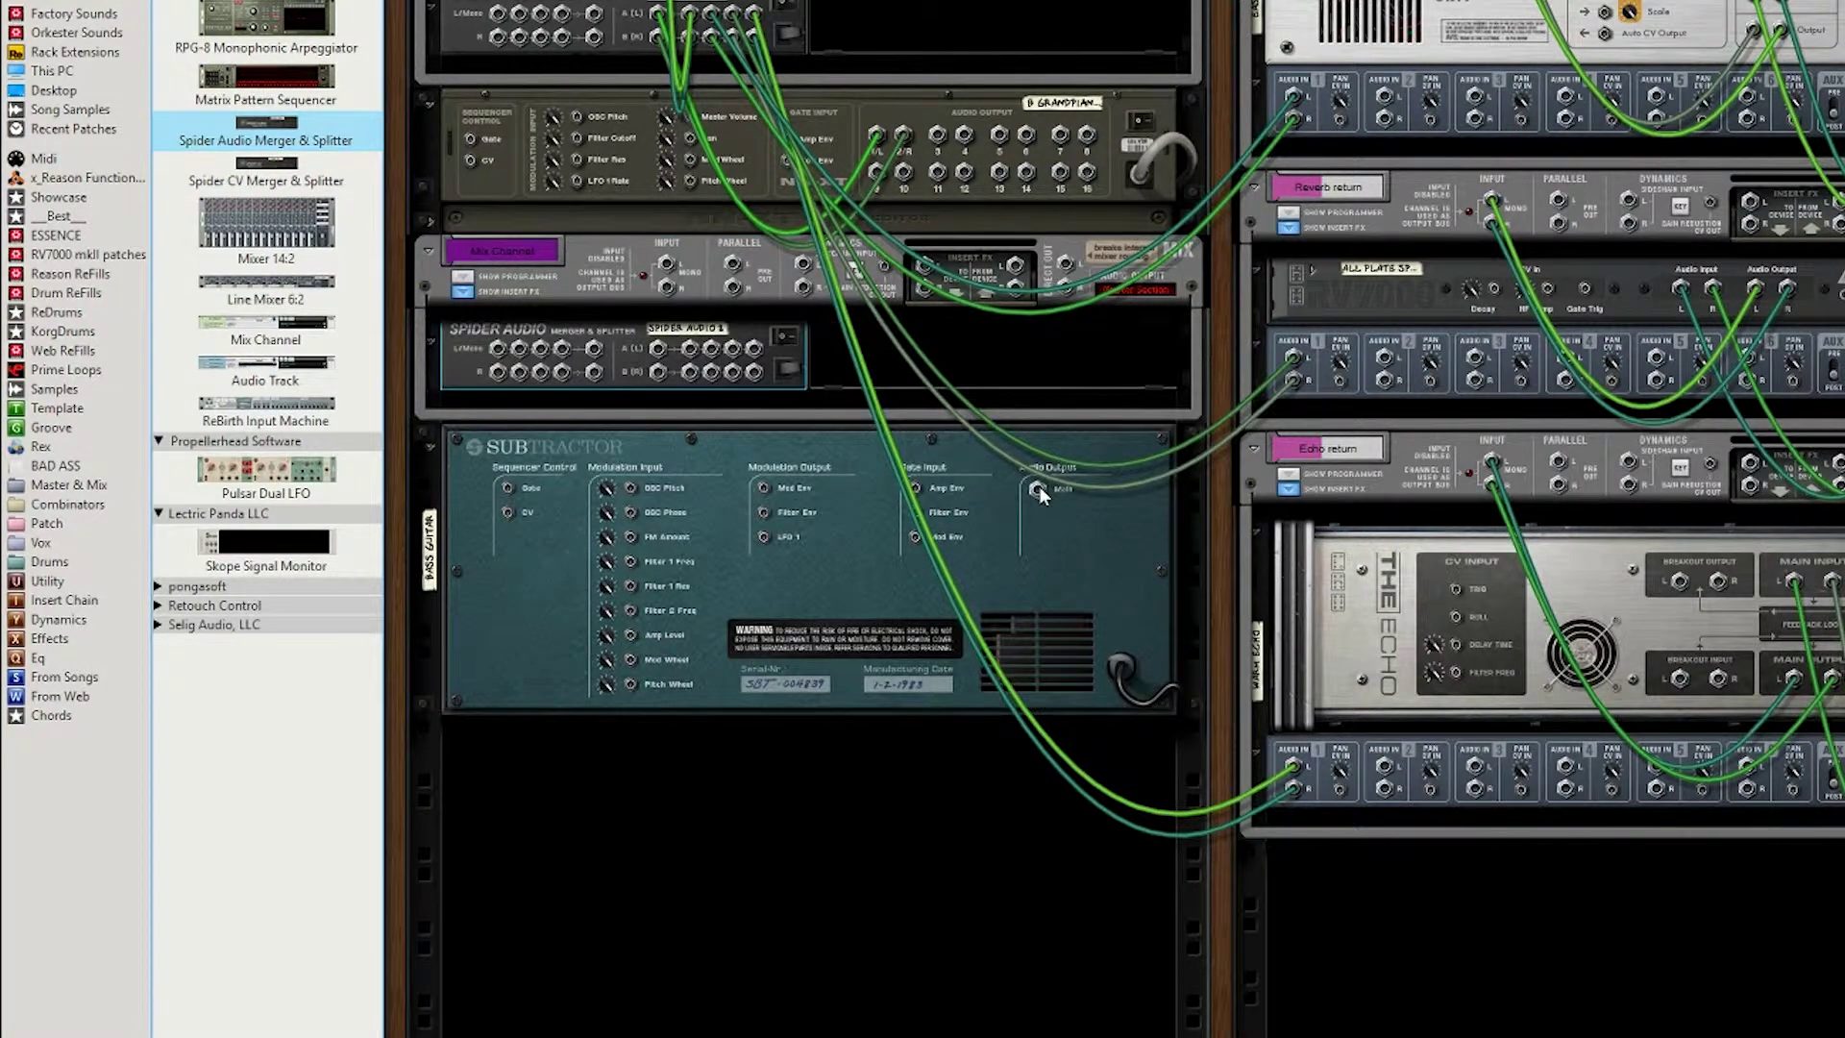
Split the Subtractor's output to its mix channel and the second inputs of the three return line mixers, and collapse the return channels.
{"action": "left_click_drag", "start_coordinate": [1038, 488], "coordinate": [666, 263]}
{"action": "left_click_drag", "start_coordinate": [712, 352], "coordinate": [1384, 96]}
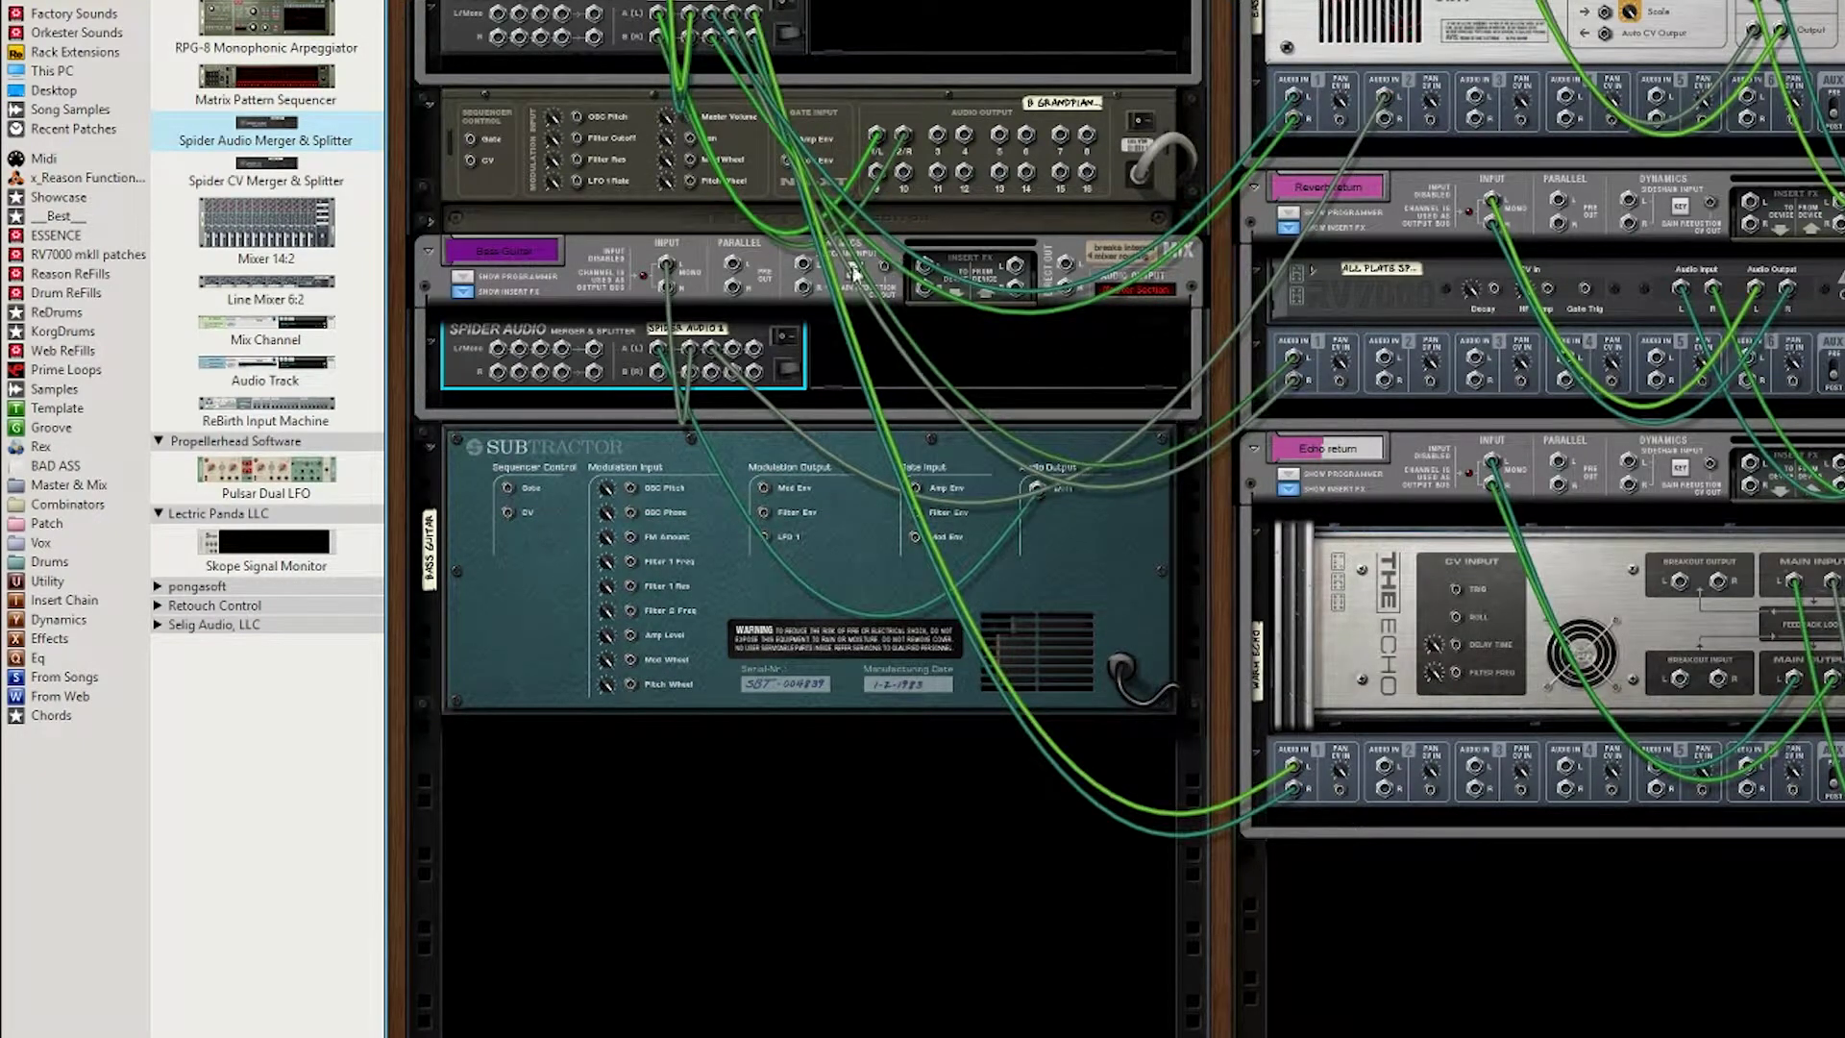
{"action": "left_click_drag", "start_coordinate": [736, 354], "coordinate": [1384, 360]}
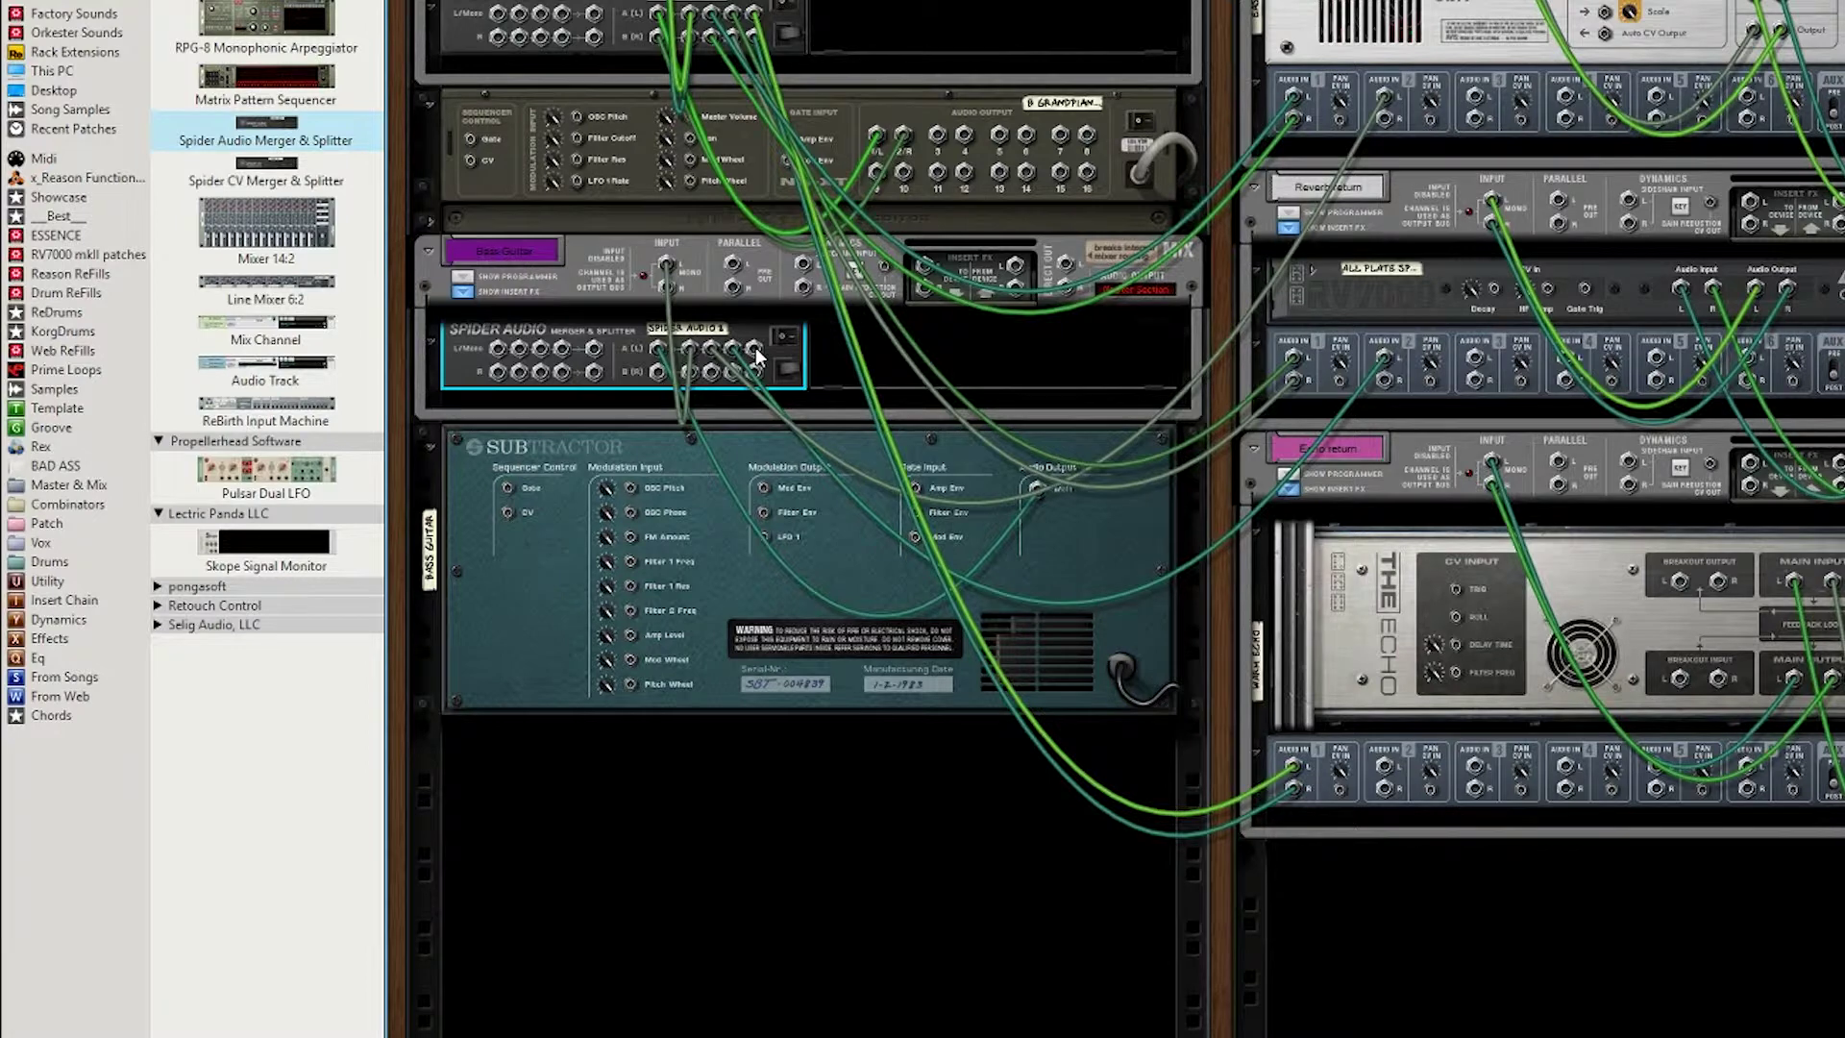
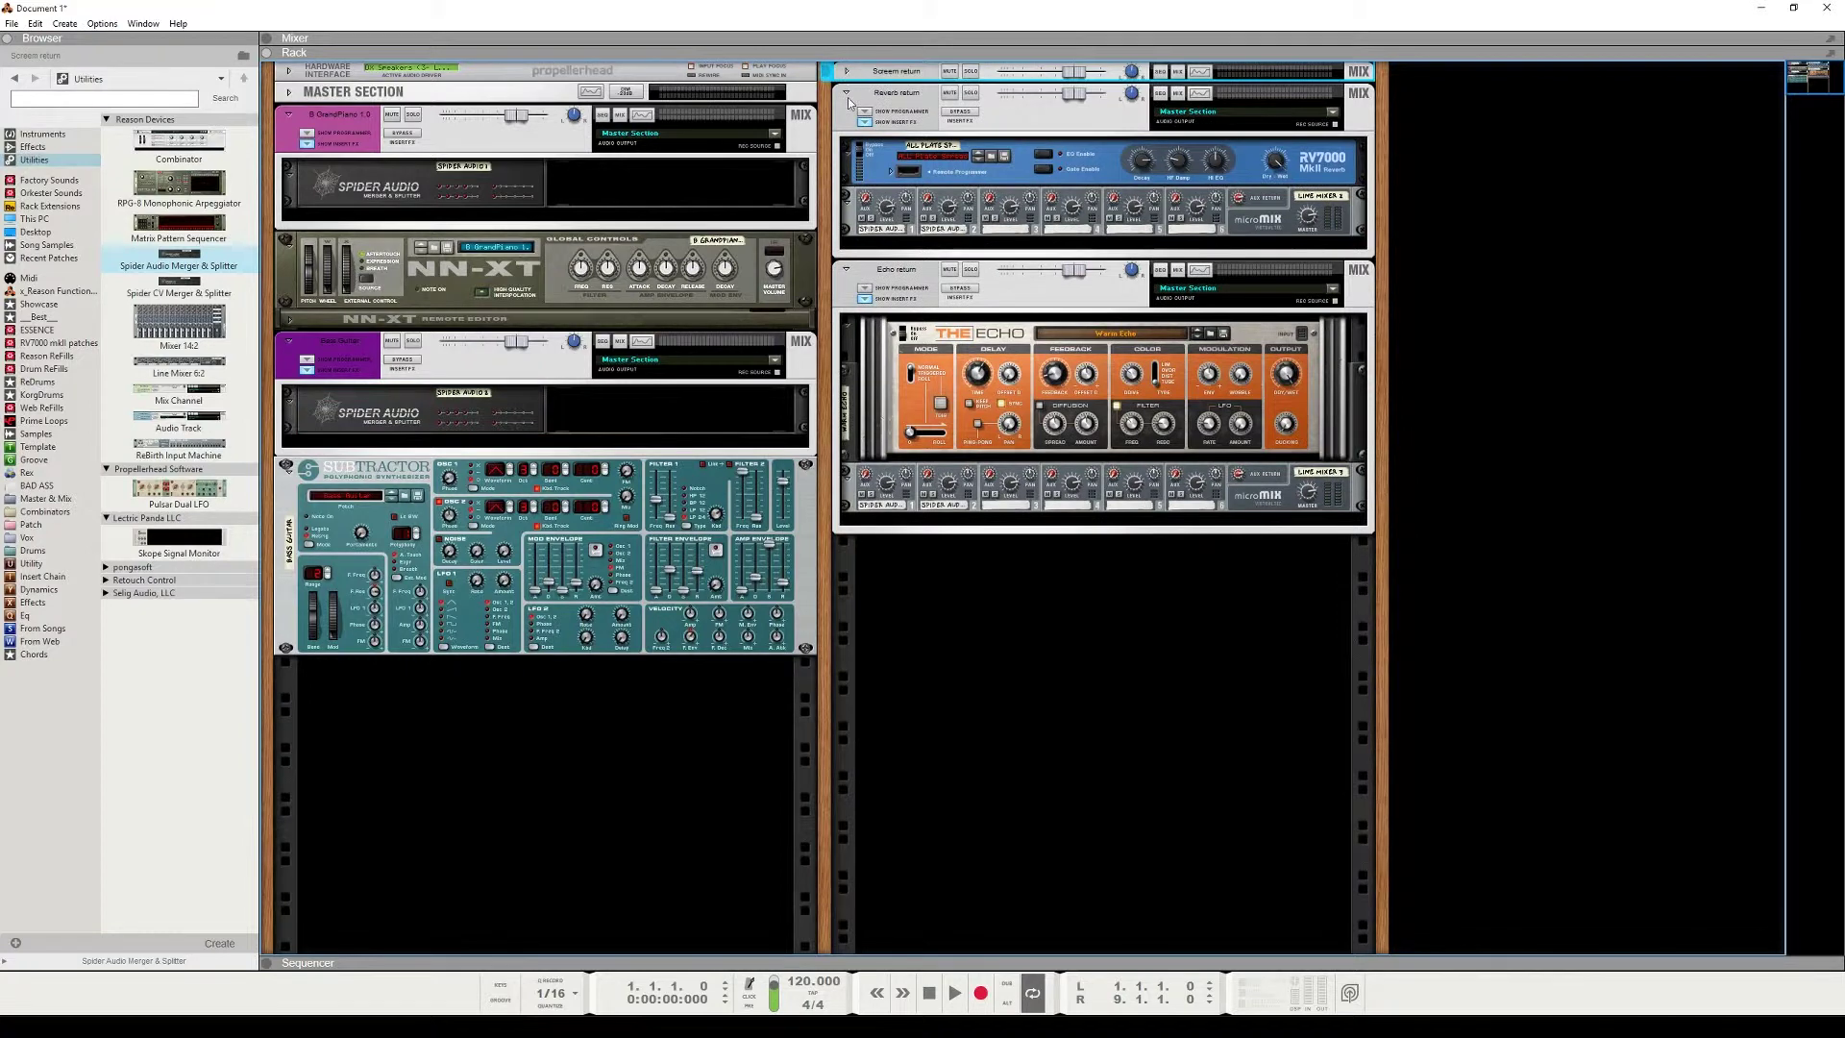
{"action": "left_click", "coordinate": [846, 115]}
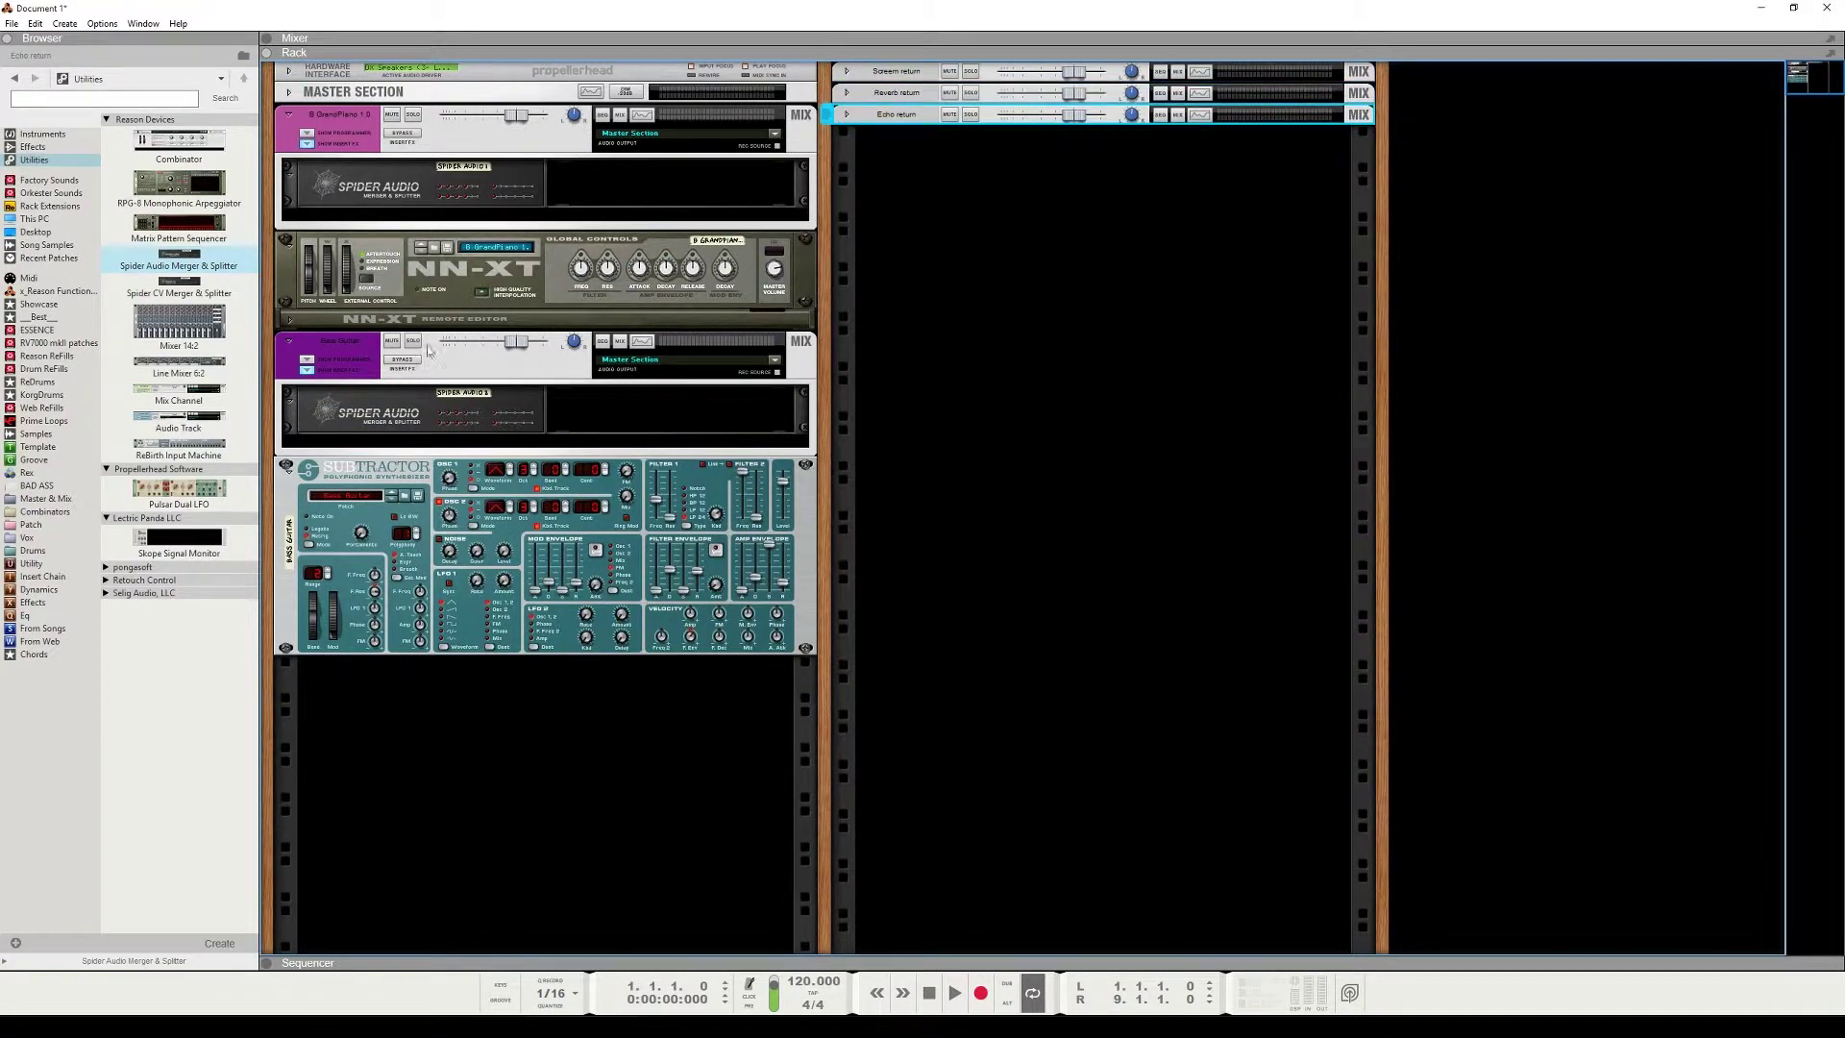
Collapse the piano and bass mix channels, and set the bass channel's track color to Slate Blue and the piano channel's to Ochre.
{"action": "left_click", "coordinate": [289, 342]}
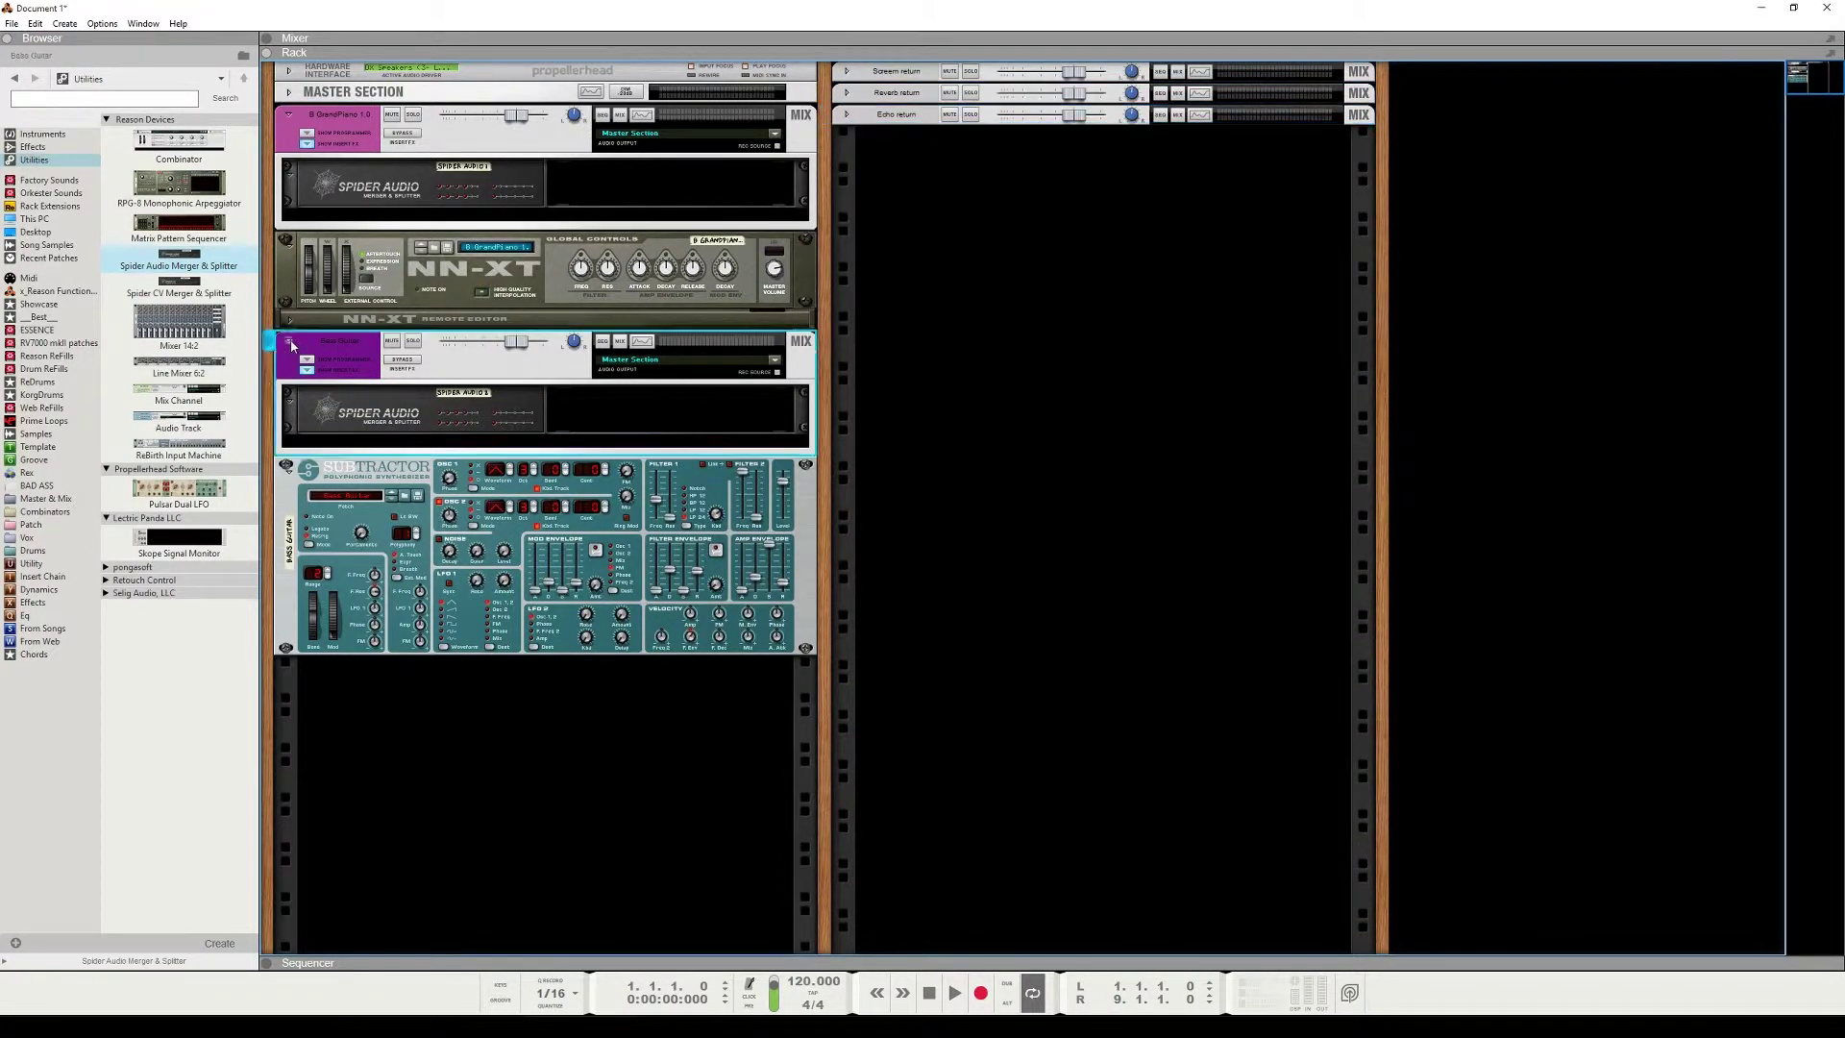
{"action": "left_click", "coordinate": [289, 116]}
{"action": "right_click", "coordinate": [331, 248]}
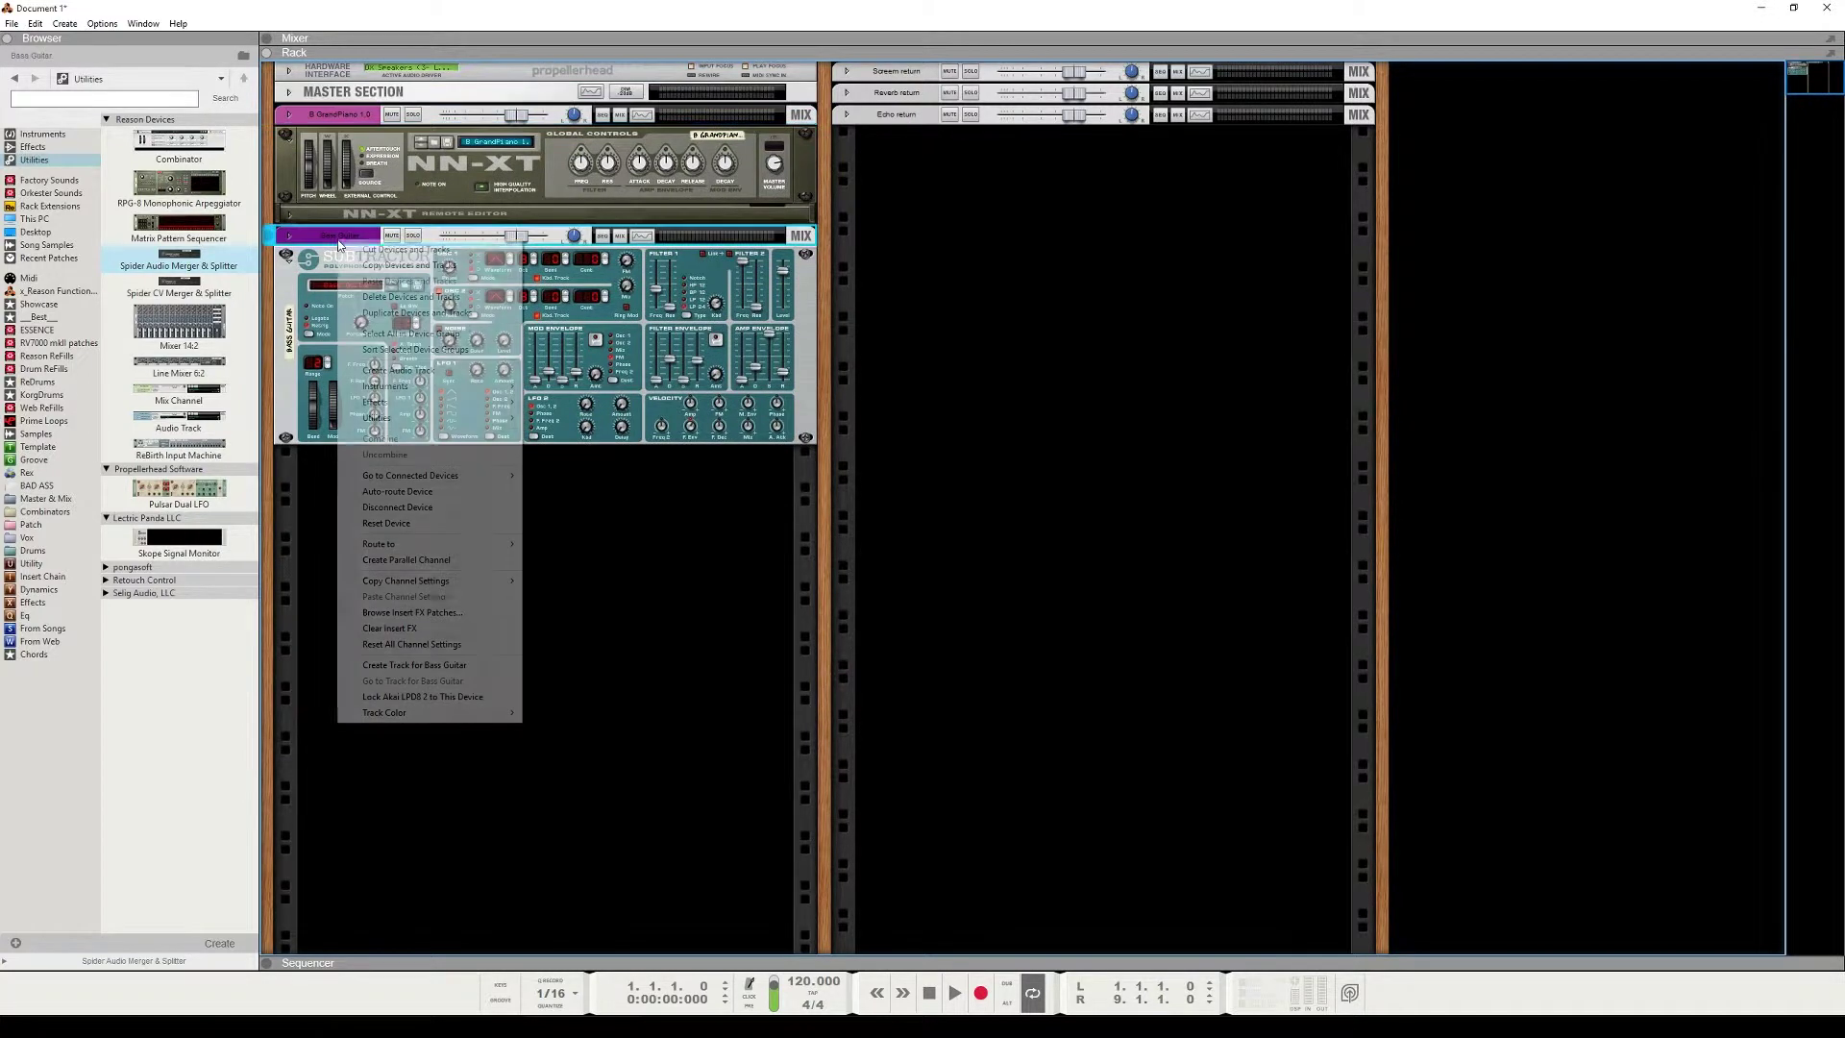
{"action": "mouse_move", "coordinate": [432, 712]}
{"action": "left_click", "coordinate": [560, 593]}
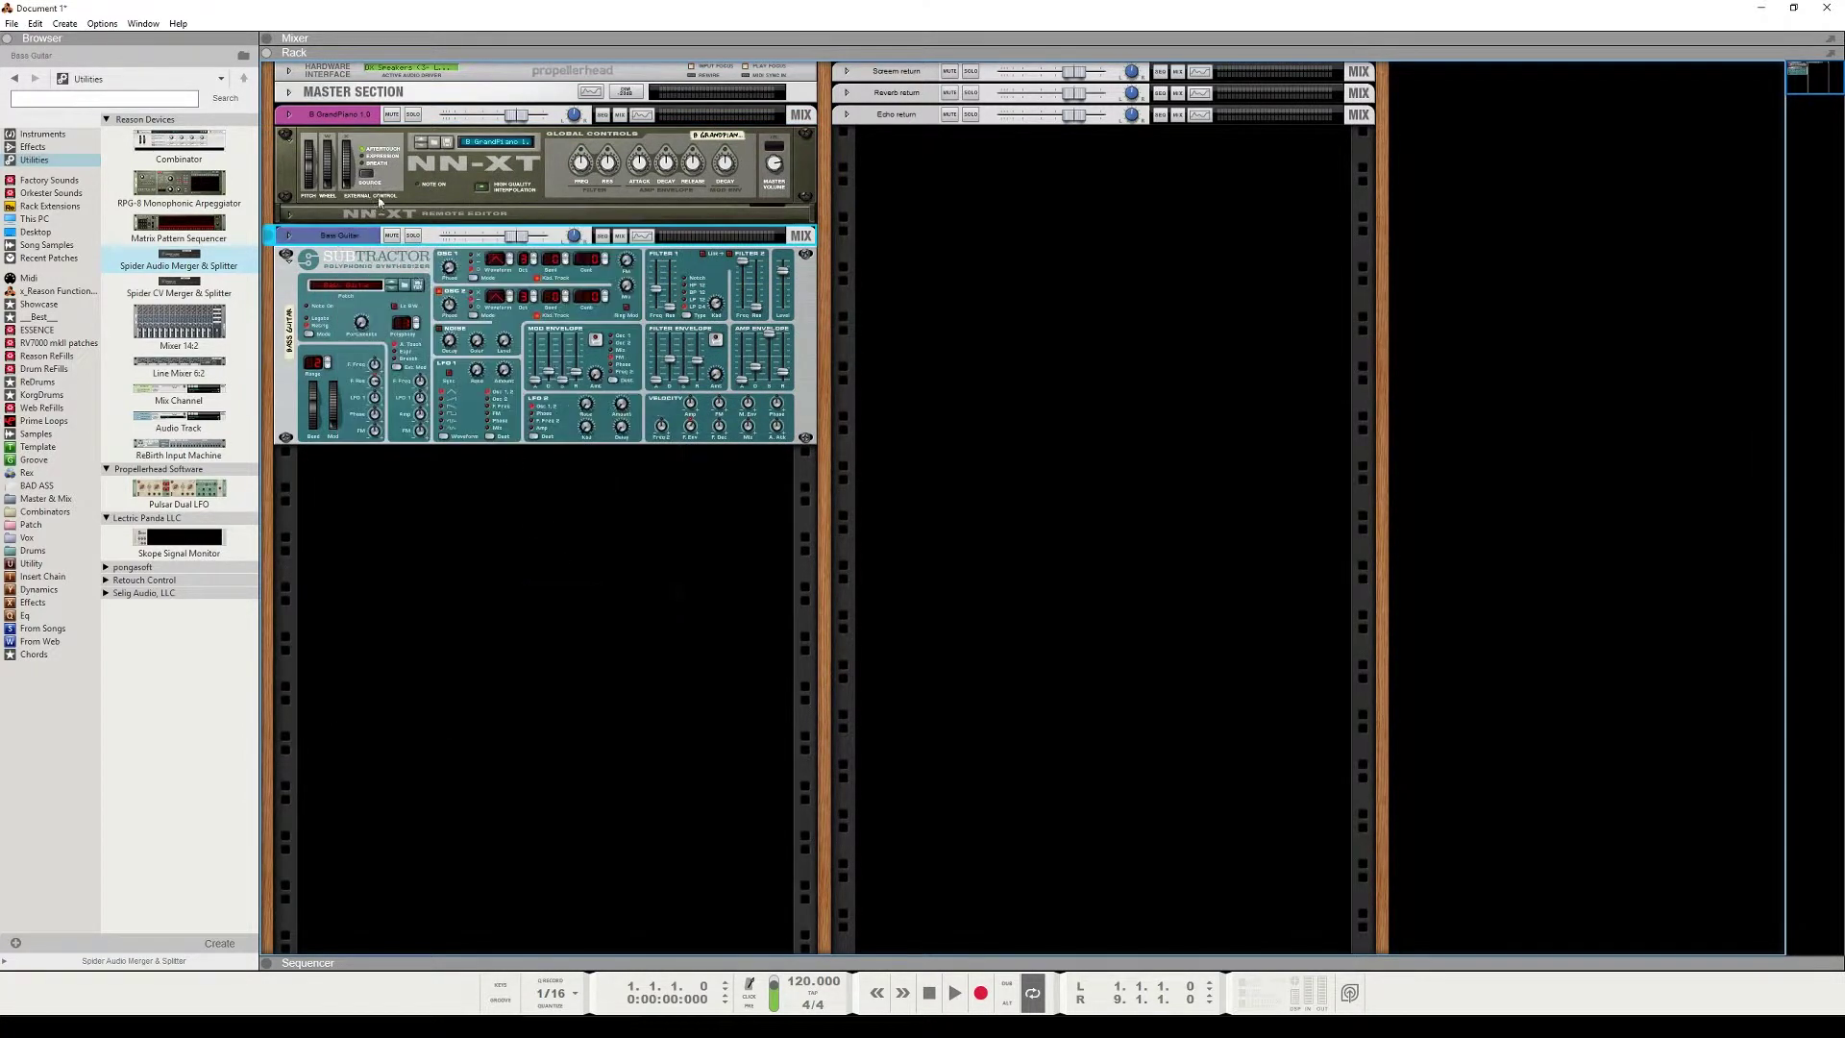
{"action": "right_click", "coordinate": [349, 117]}
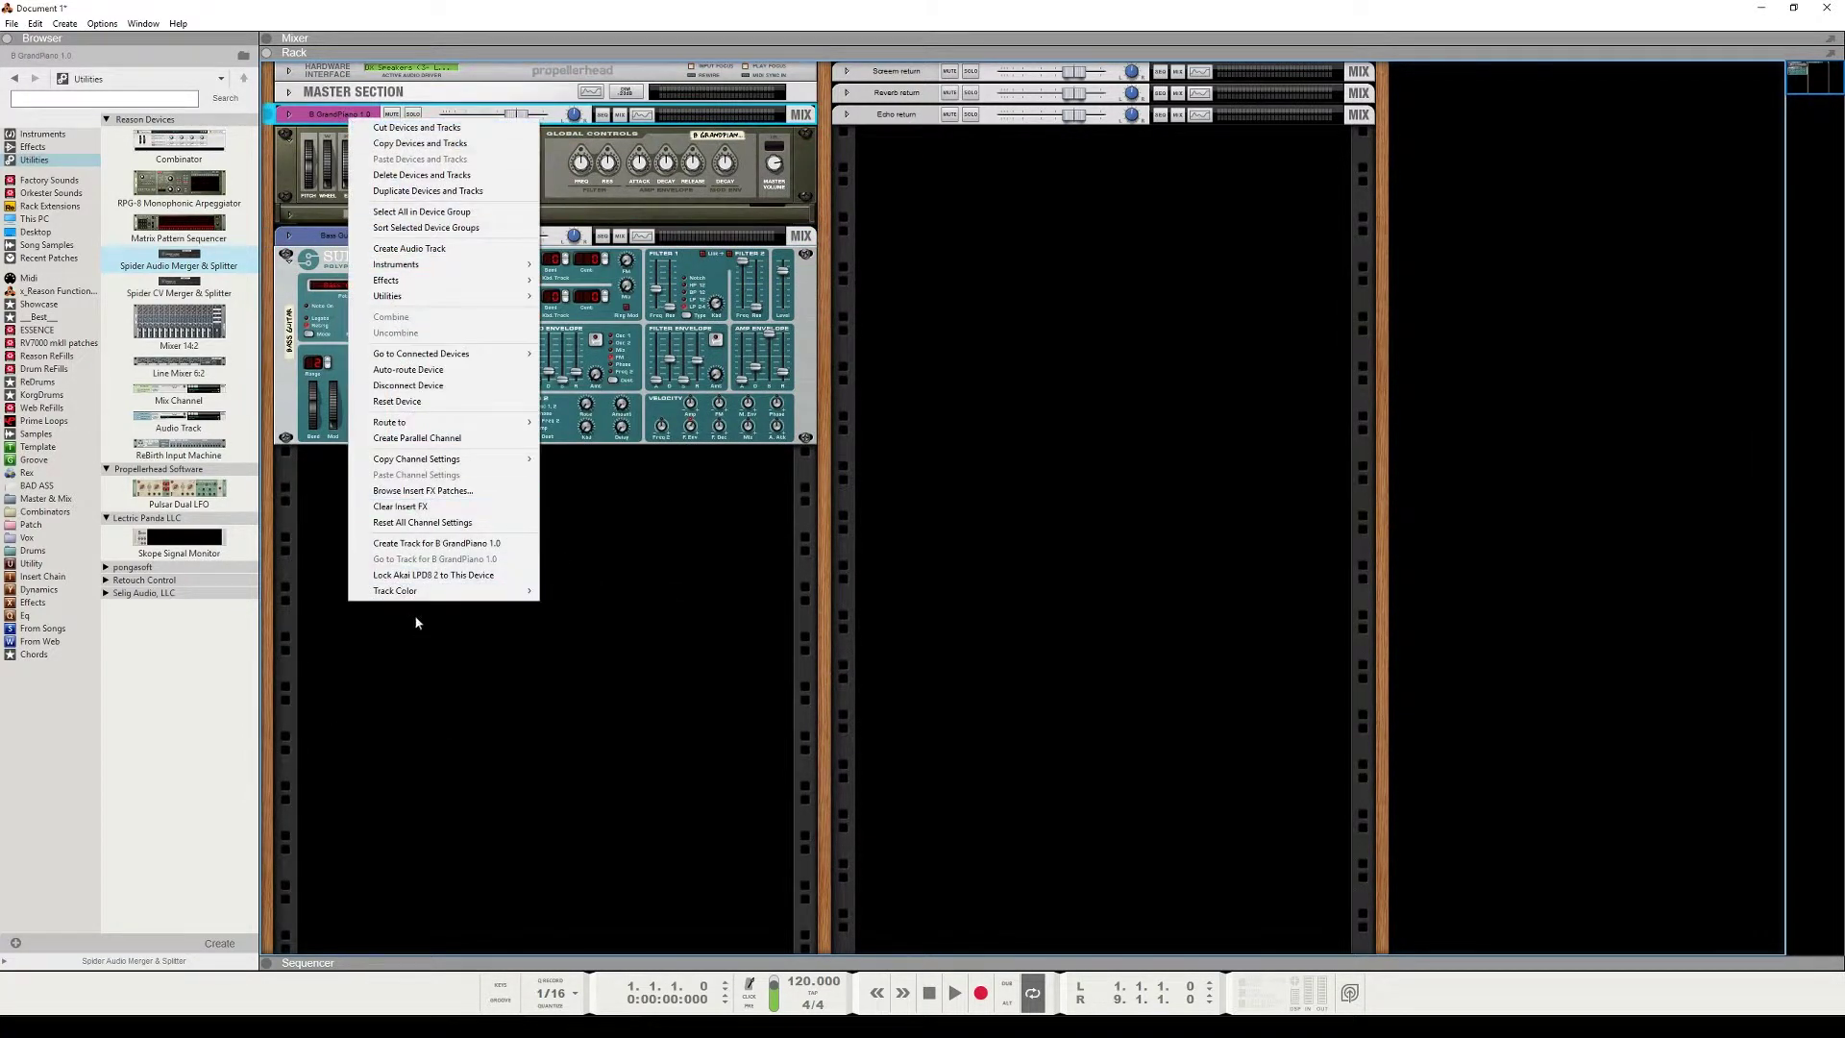
{"action": "mouse_move", "coordinate": [468, 593]}
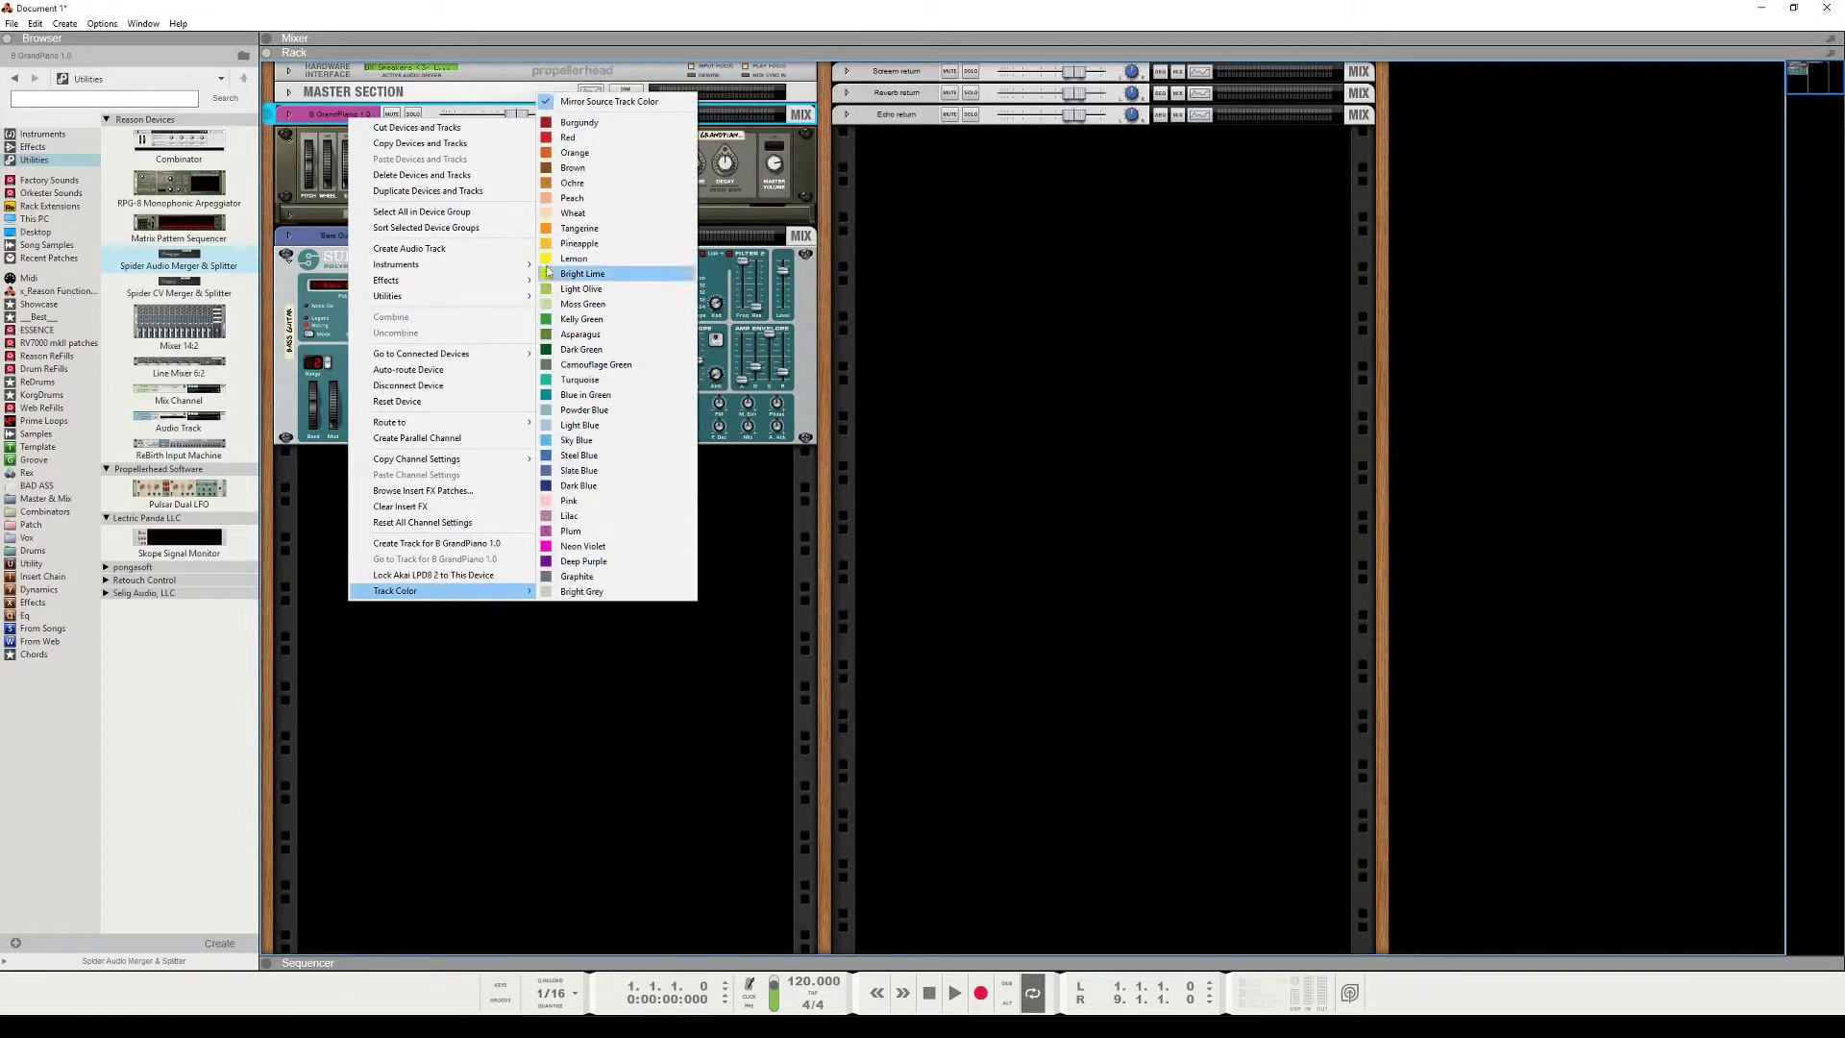
{"action": "left_click", "coordinate": [575, 183]}
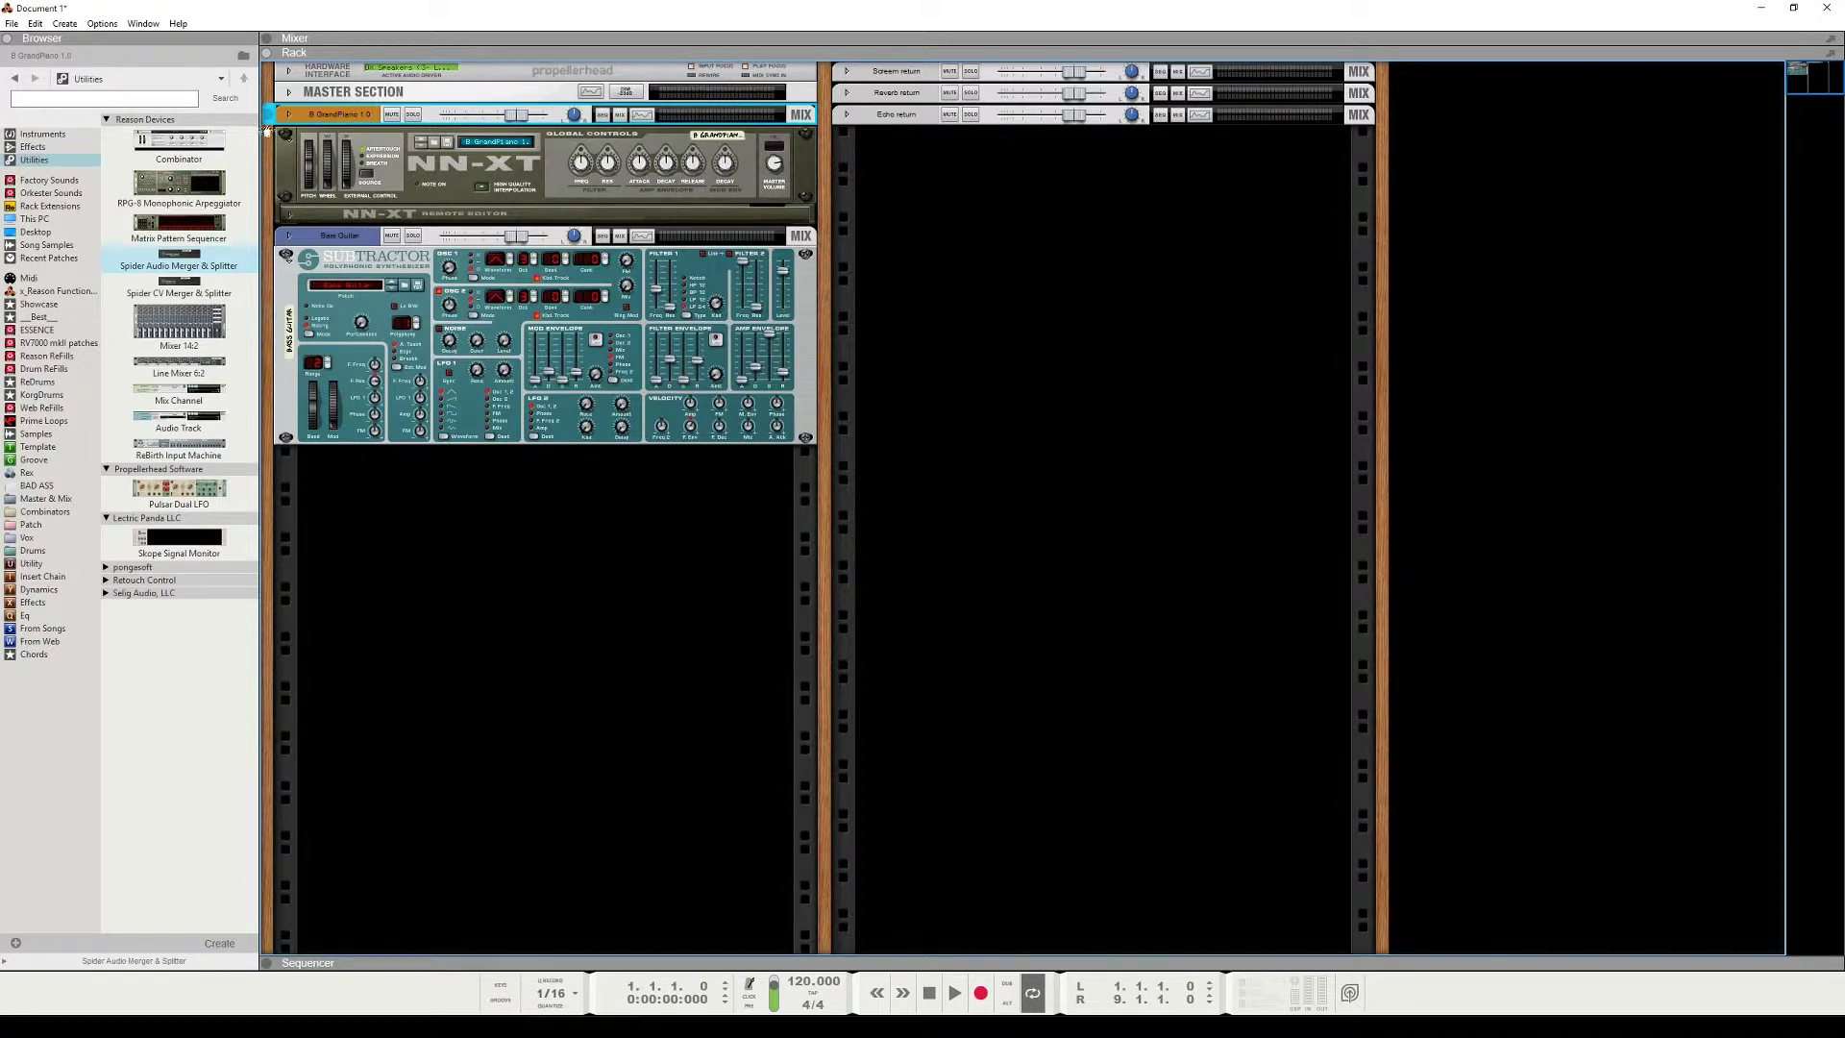
Select the NN-XT, reveal the mixer above the rack and pull the Scream, Reverb and Echo return faders fully down.
{"action": "left_click", "coordinate": [286, 159]}
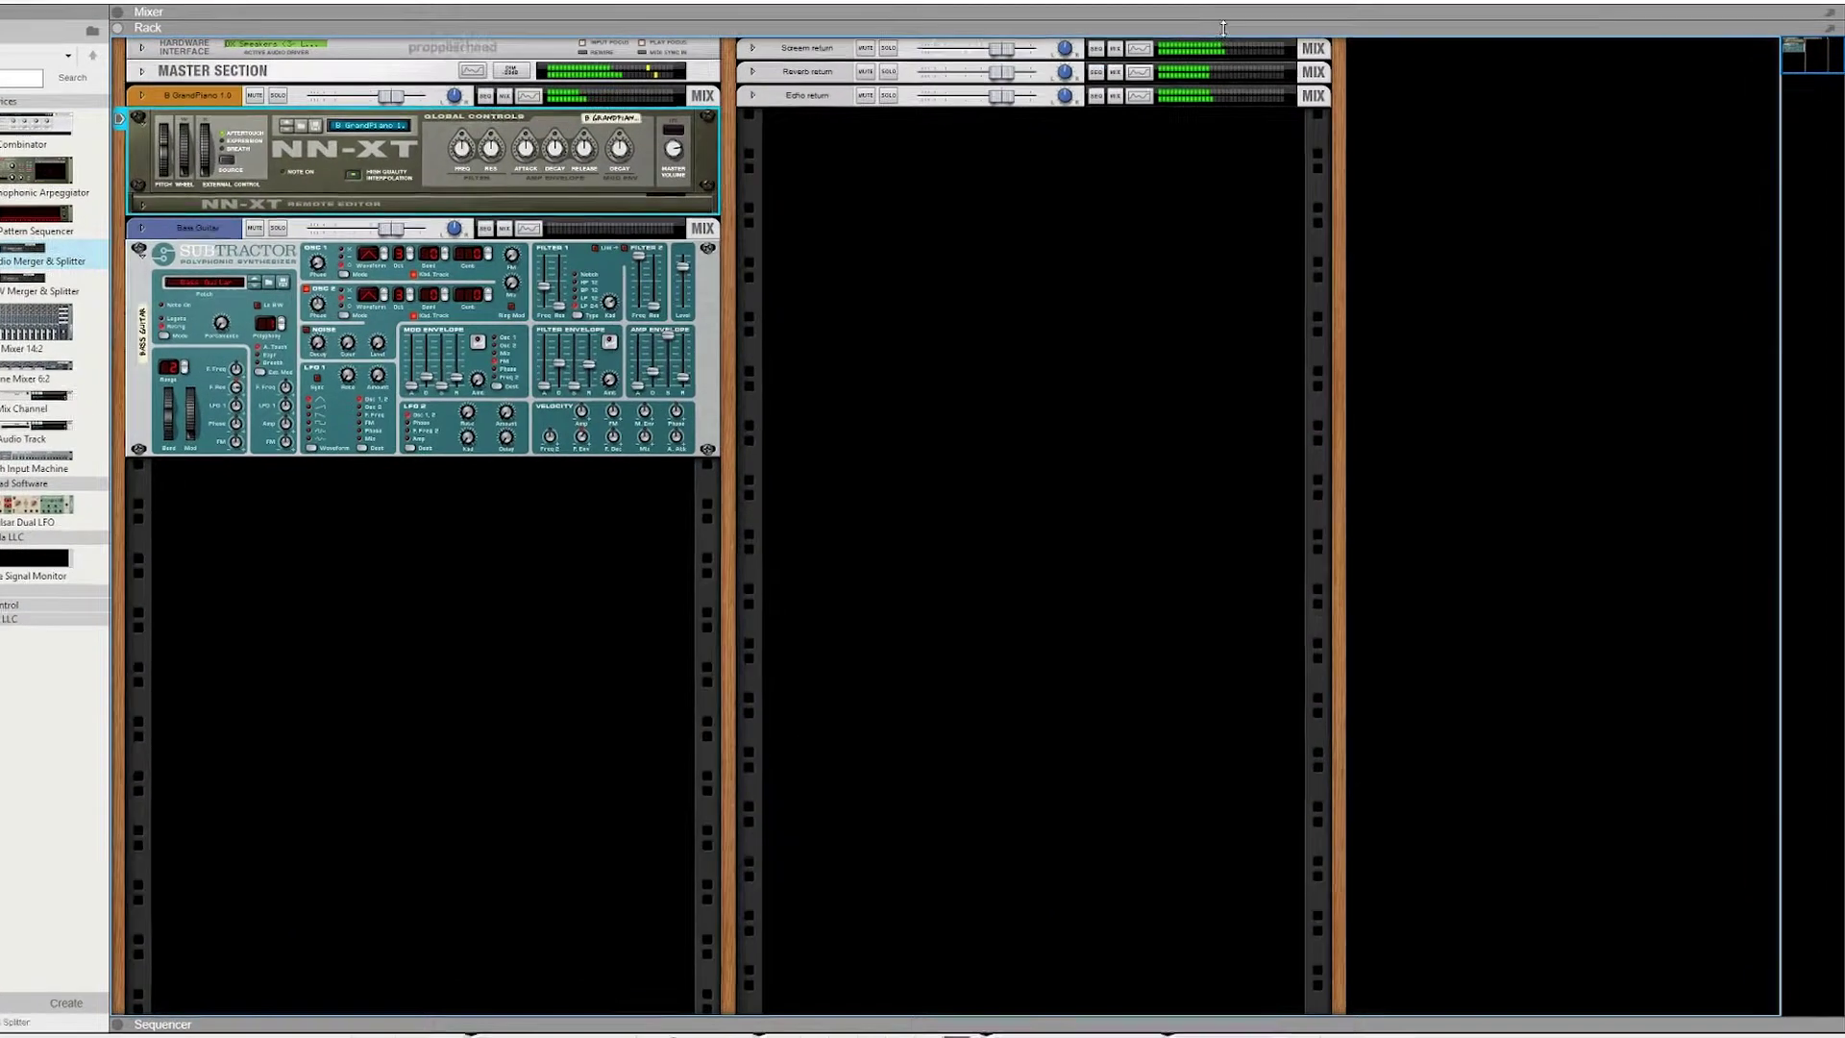
{"action": "left_click_drag", "start_coordinate": [1224, 28], "coordinate": [1462, 471]}
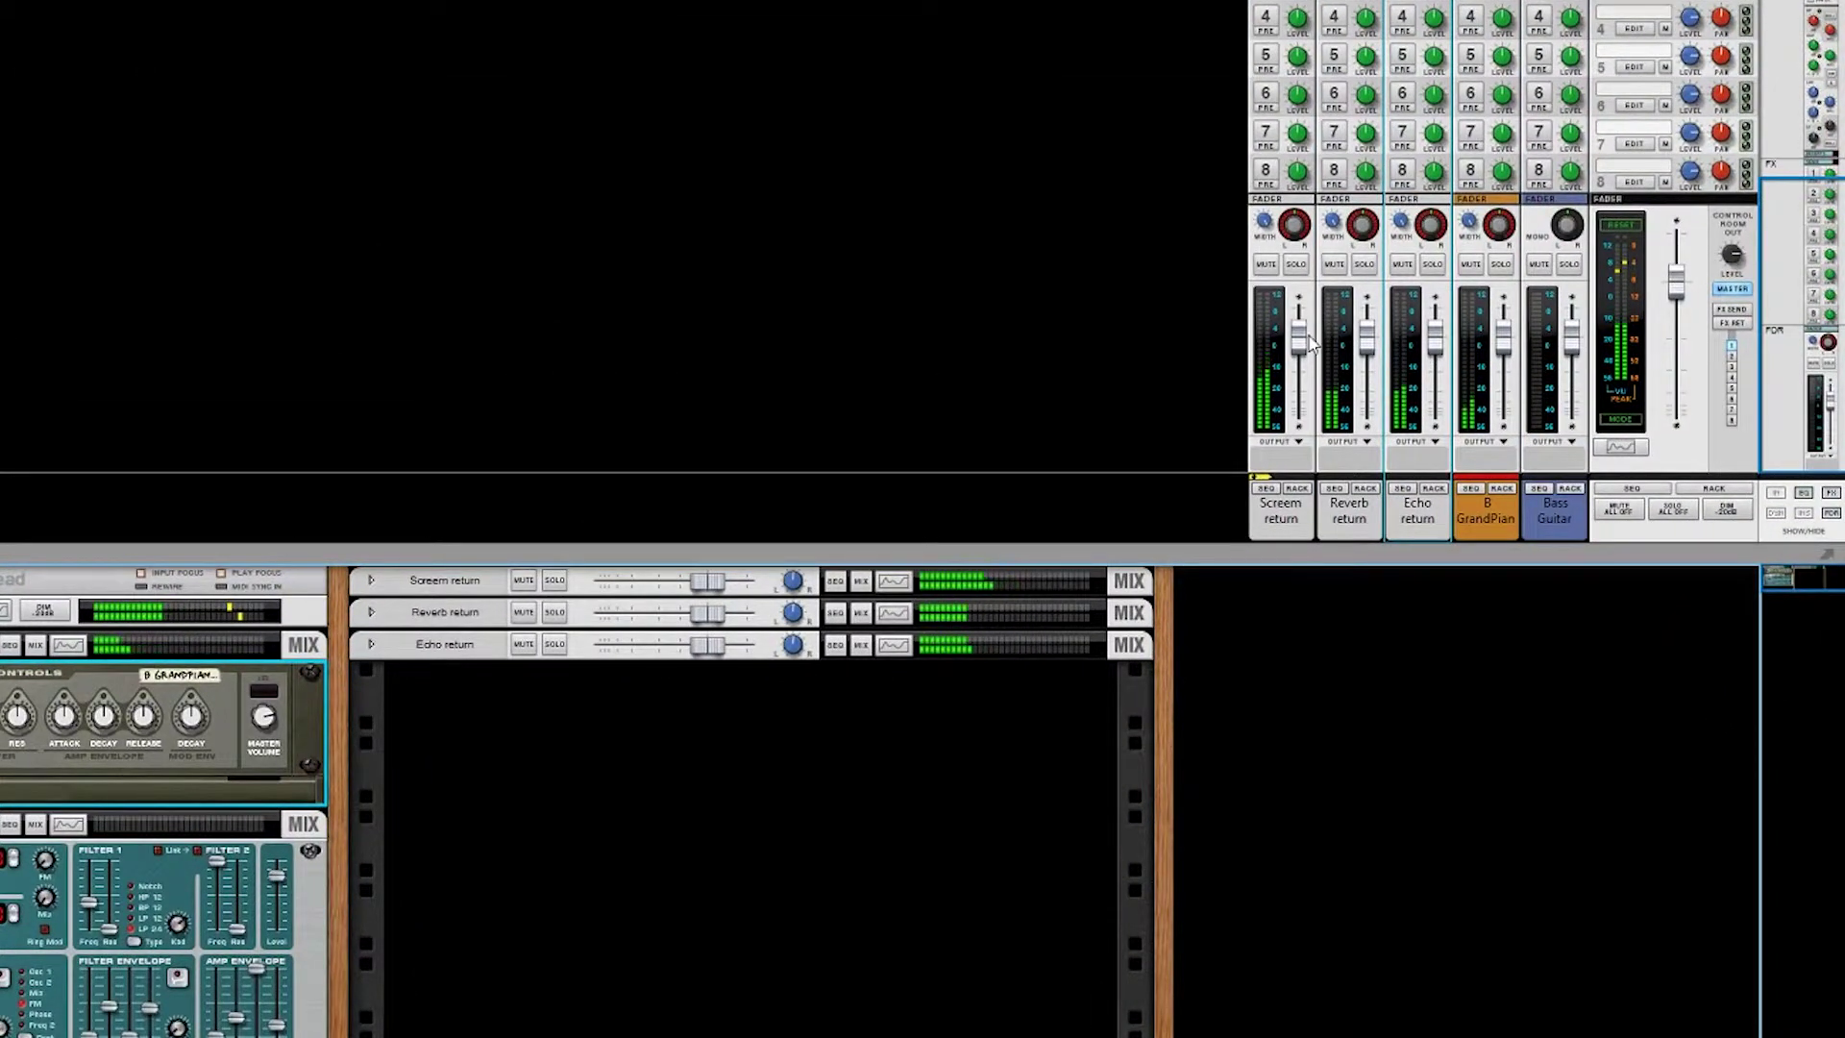
{"action": "left_click_drag", "start_coordinate": [1302, 346], "coordinate": [1372, 417]}
{"action": "left_click_drag", "start_coordinate": [1435, 335], "coordinate": [1437, 417]}
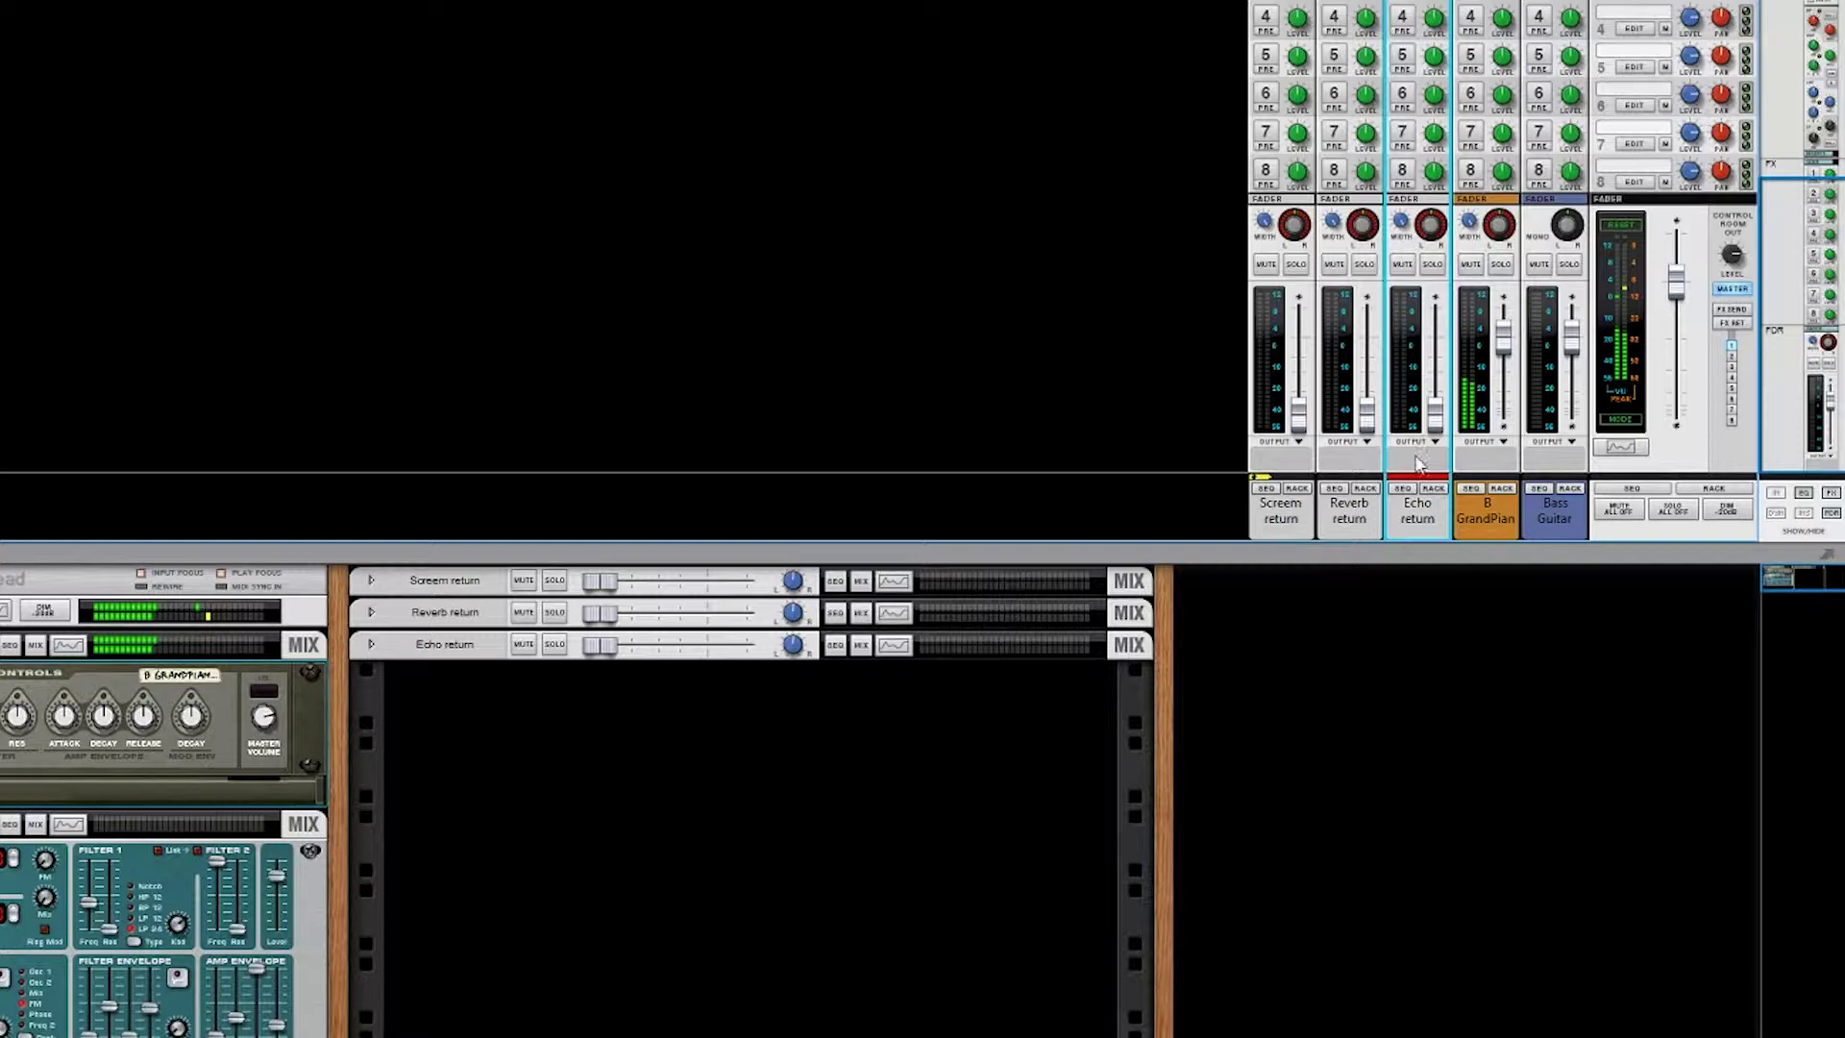
Audition the piano through the Echo, Reverb and Scream returns, raising each fader in turn and pulling it back down.
{"action": "left_click_drag", "start_coordinate": [1431, 429], "coordinate": [1434, 346]}
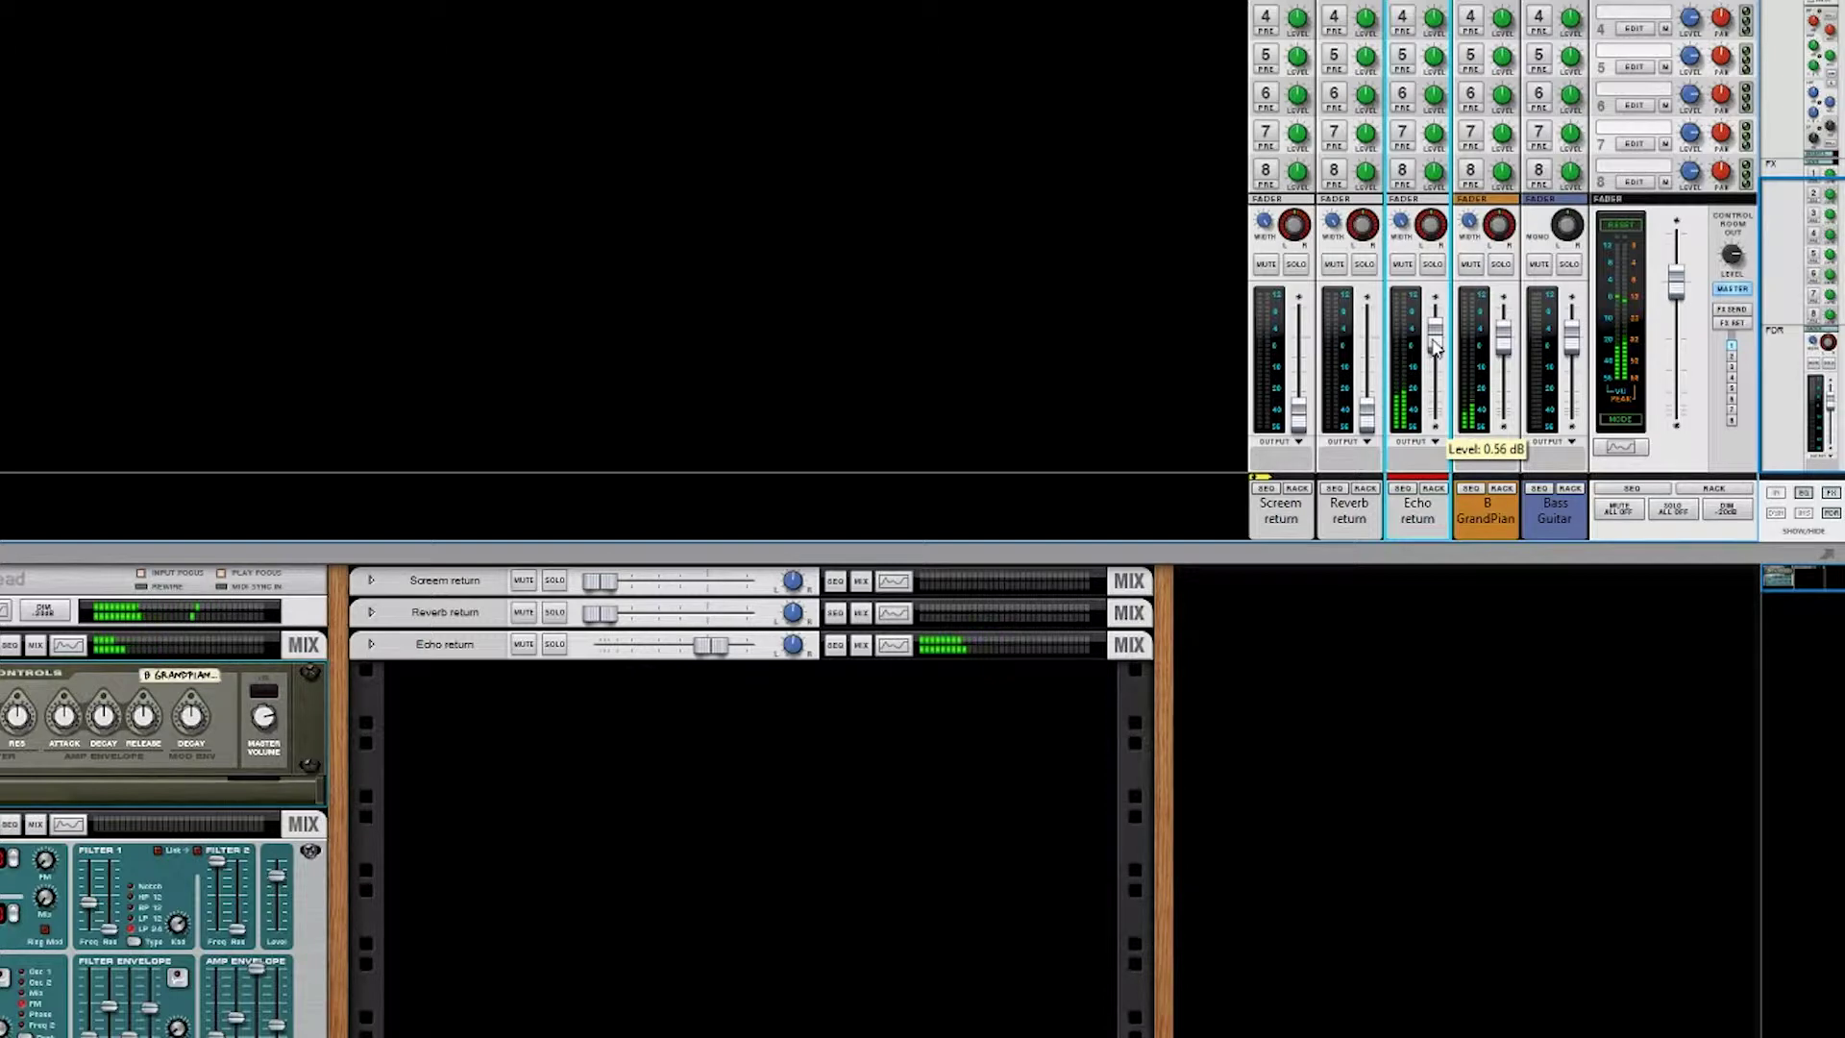
{"action": "left_click_drag", "start_coordinate": [1435, 346], "coordinate": [1371, 336]}
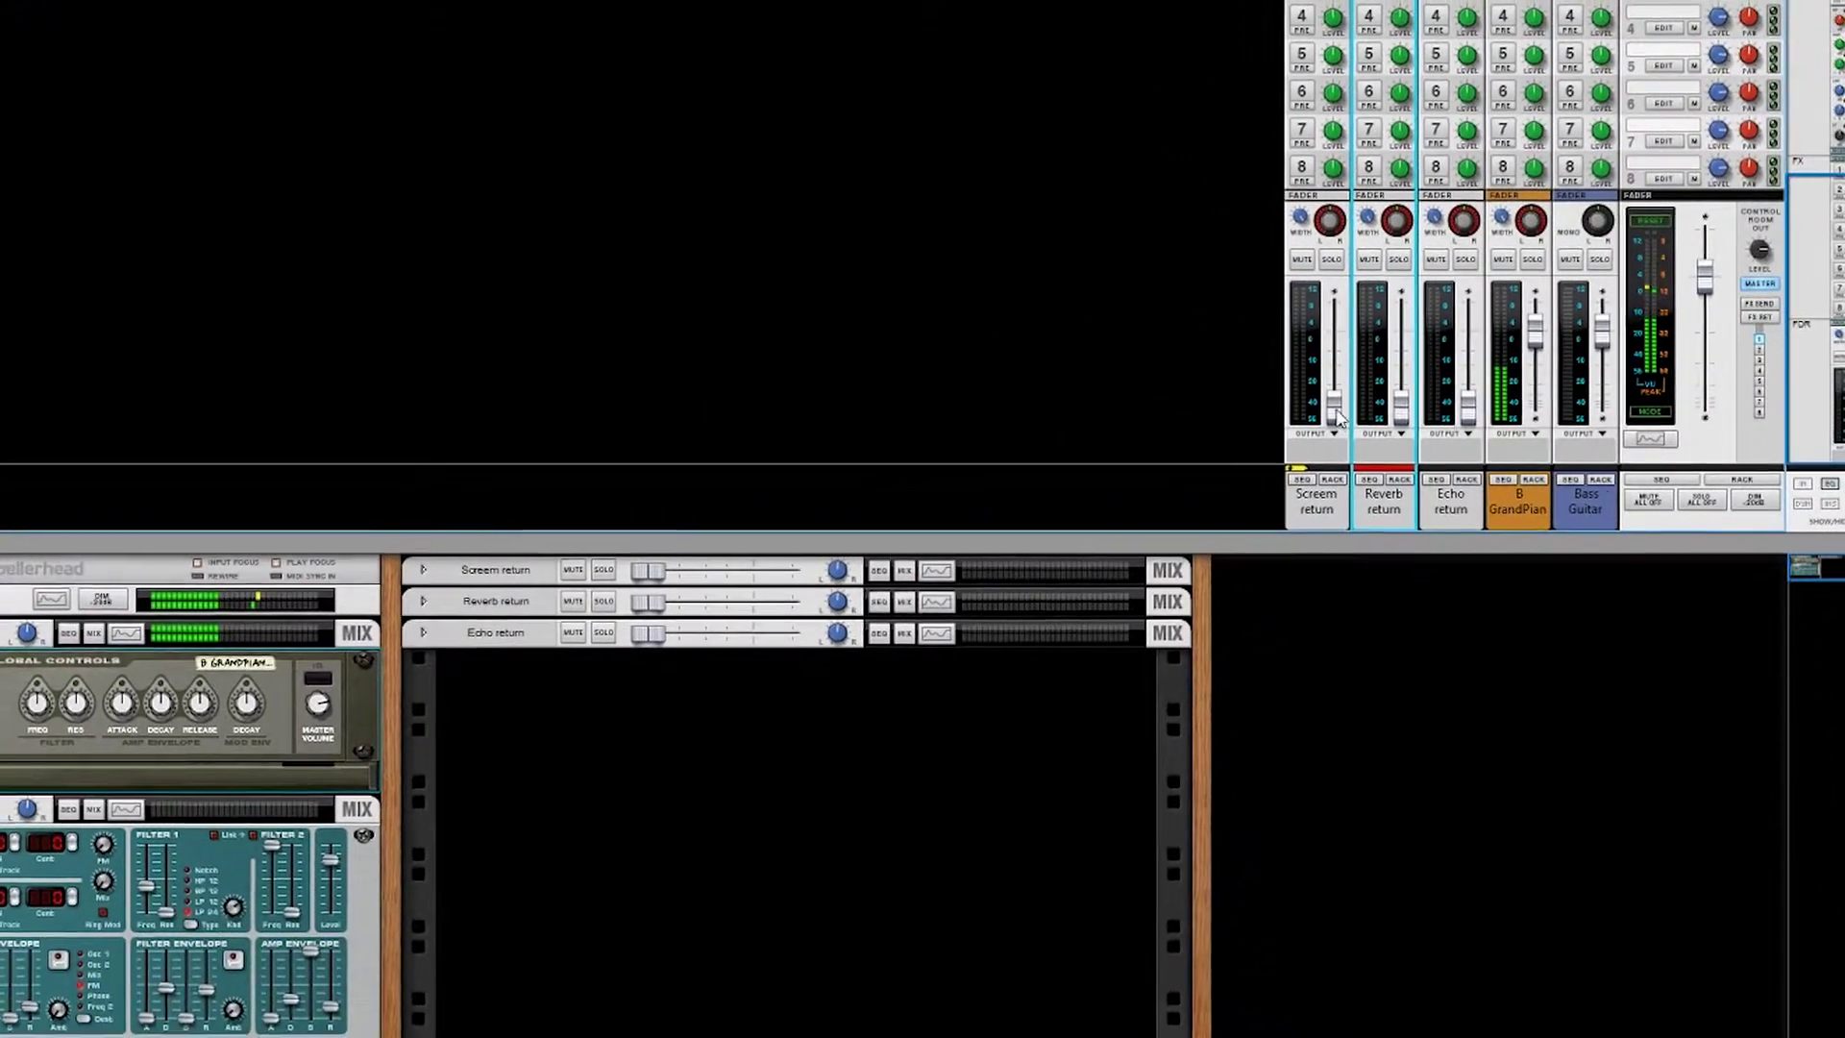
{"action": "left_click_drag", "start_coordinate": [1341, 418], "coordinate": [1369, 338]}
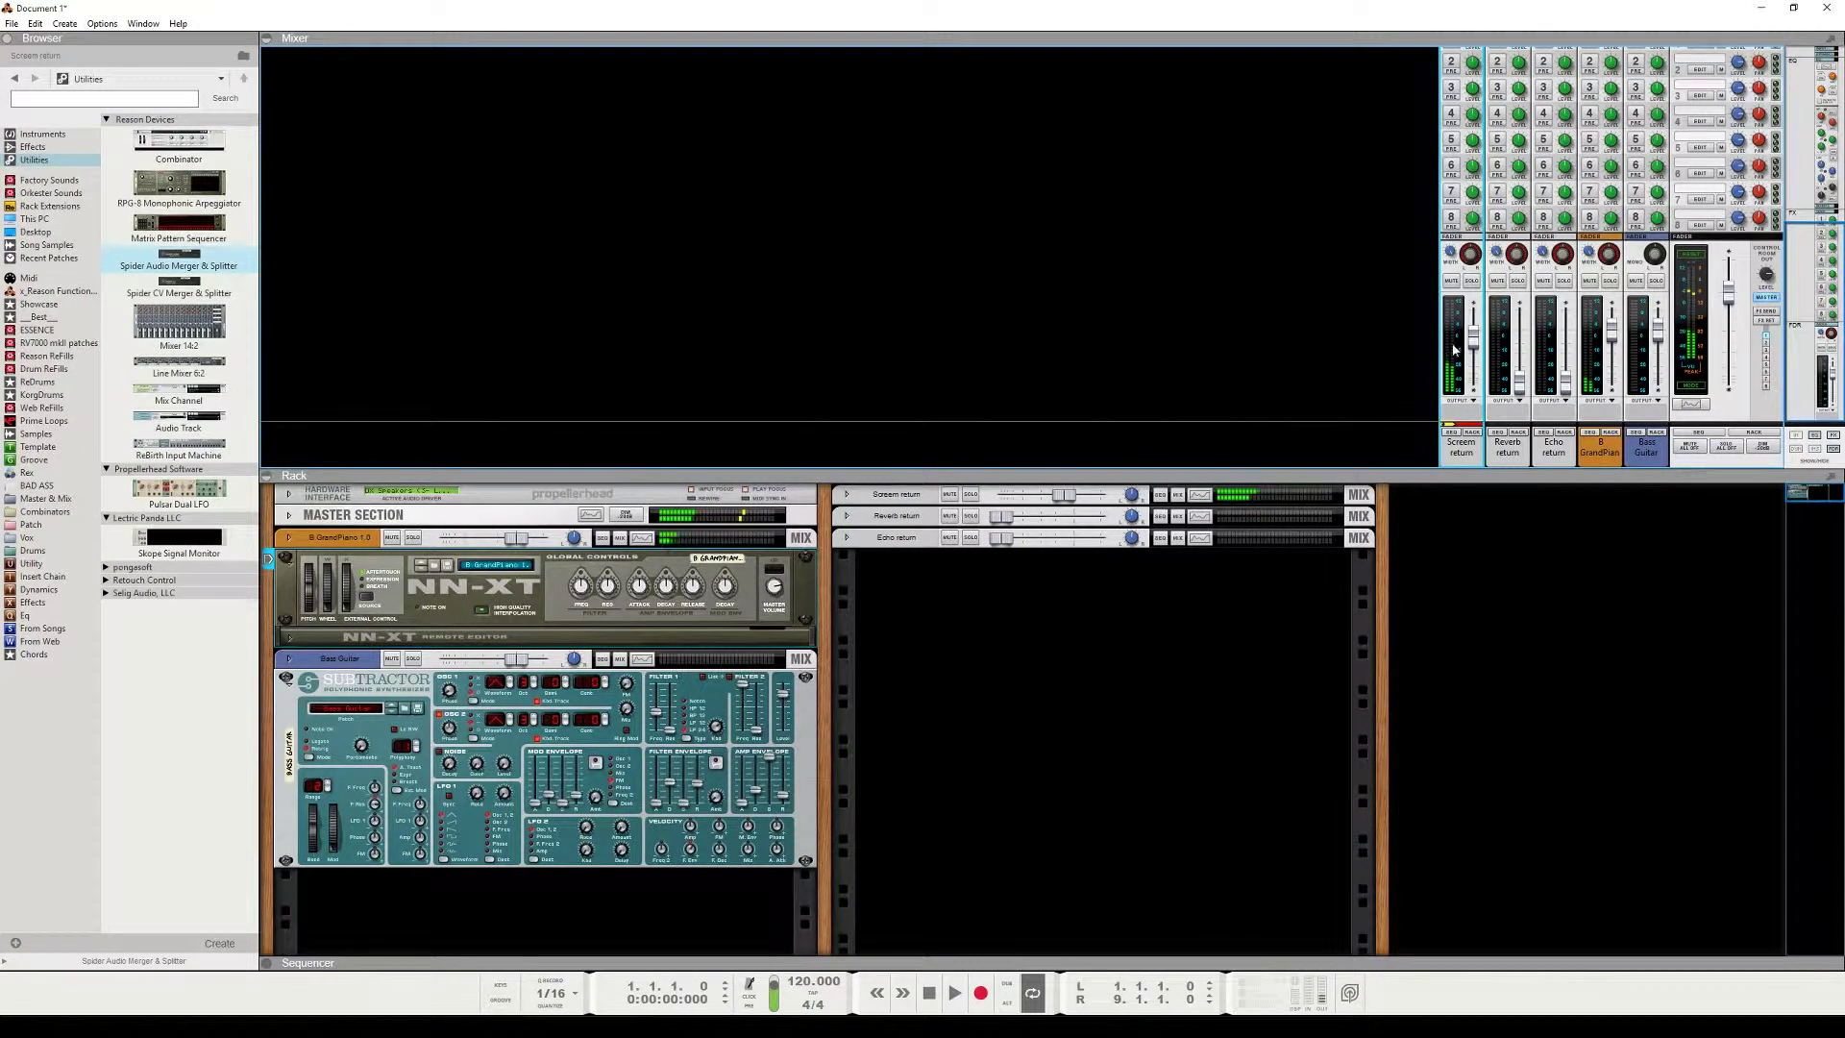
{"action": "left_click_drag", "start_coordinate": [1475, 338], "coordinate": [1475, 388]}
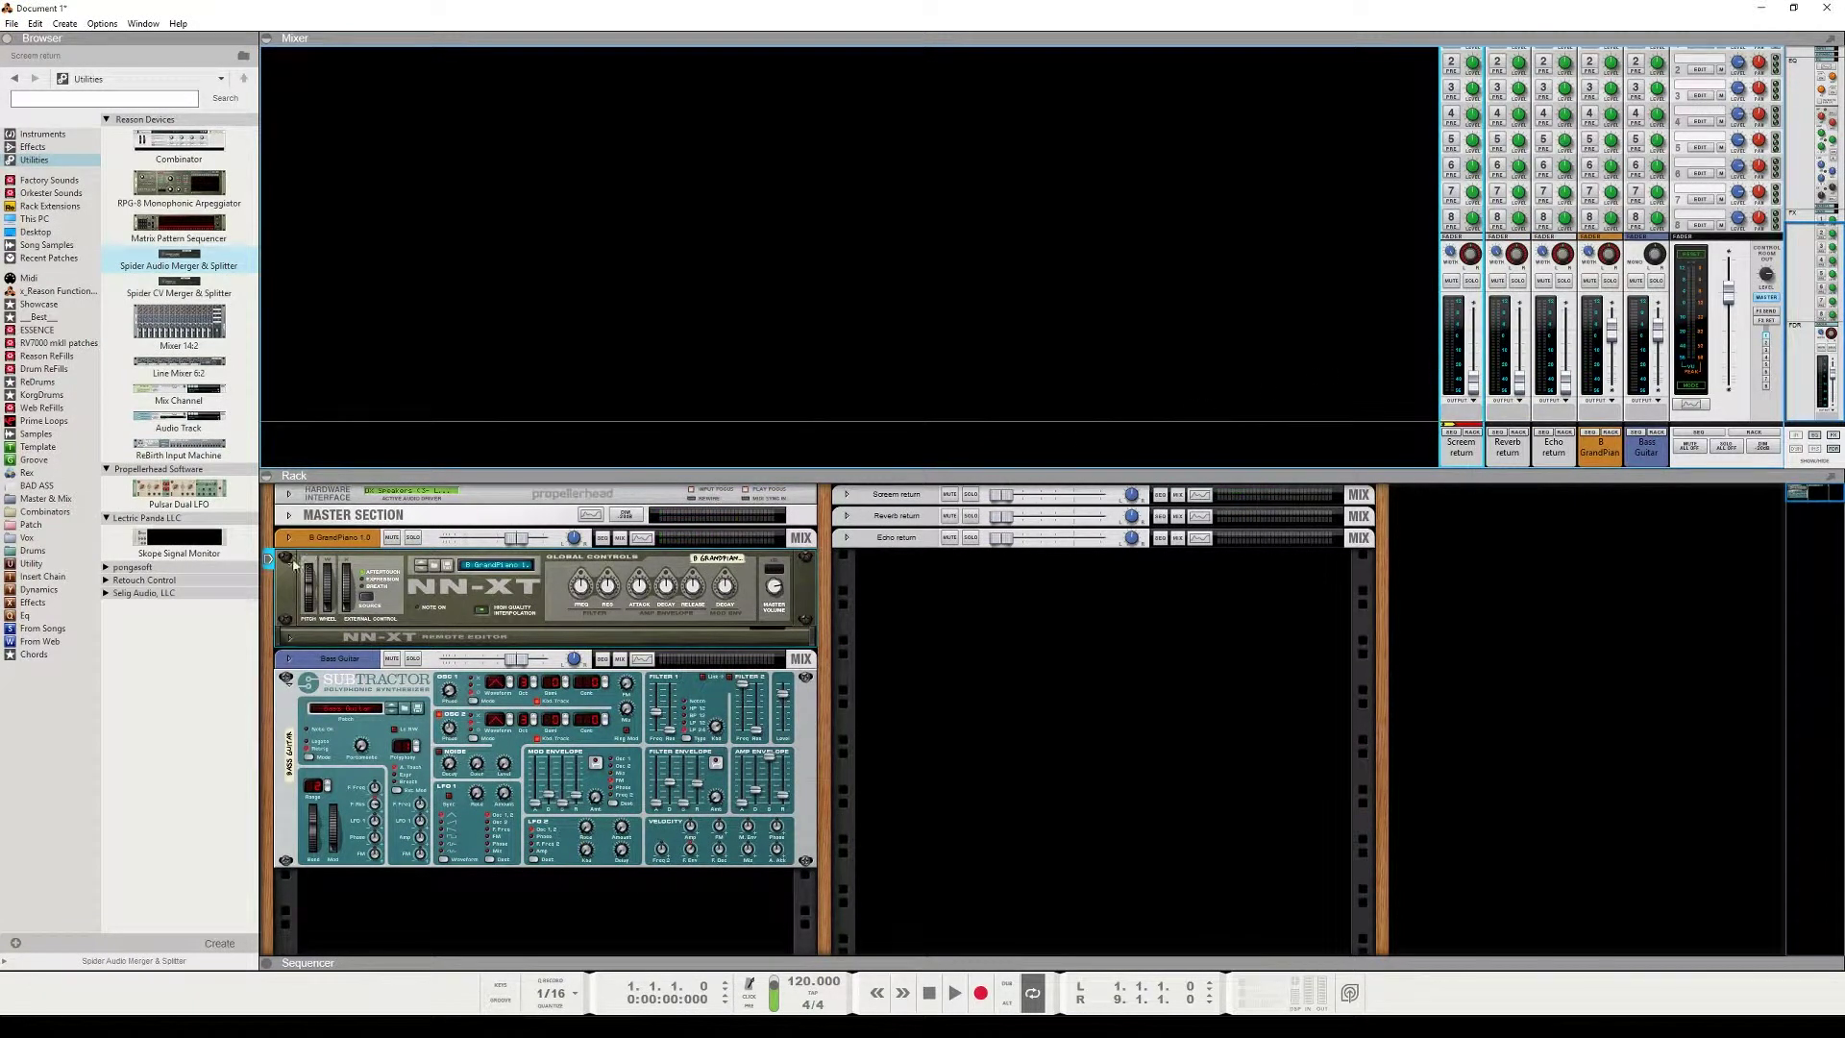
Fold the Subtractor and audition the bass through the Echo, Reverb and Scream returns one at a time.
{"action": "left_click", "coordinate": [285, 680]}
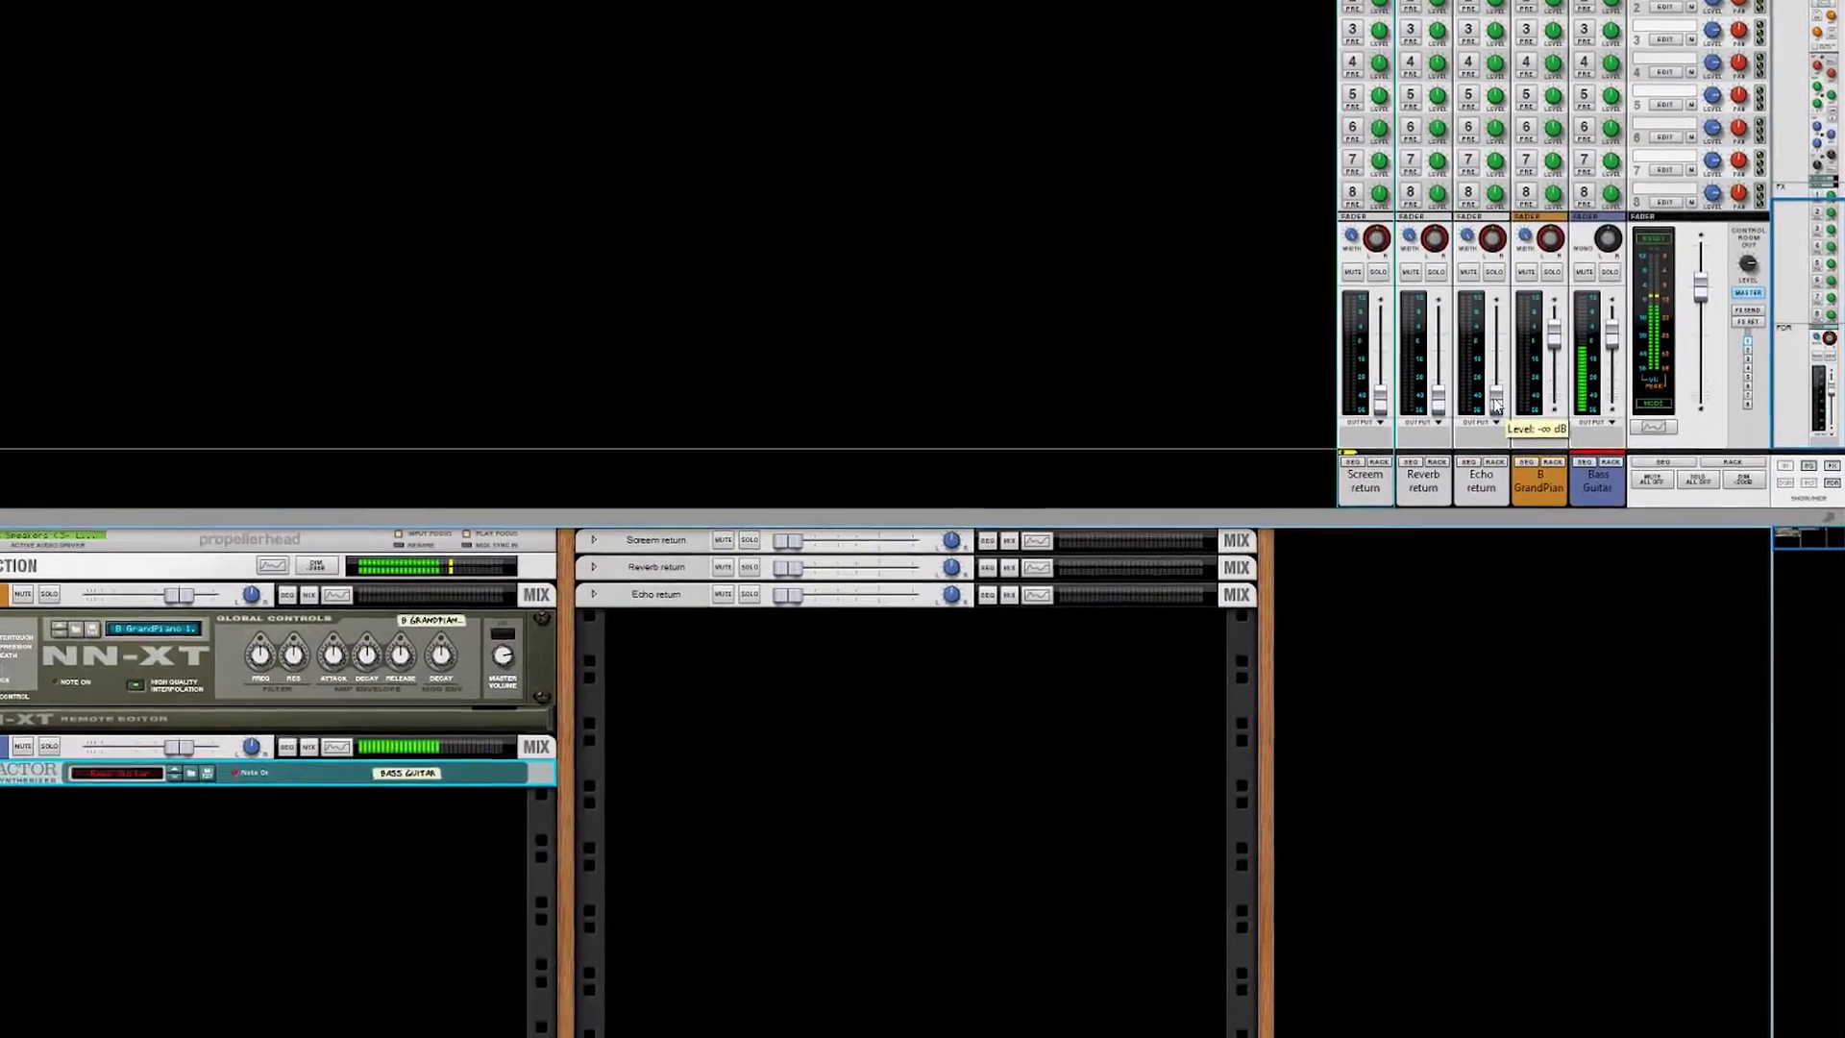
{"action": "left_click_drag", "start_coordinate": [1566, 382], "coordinate": [1371, 348]}
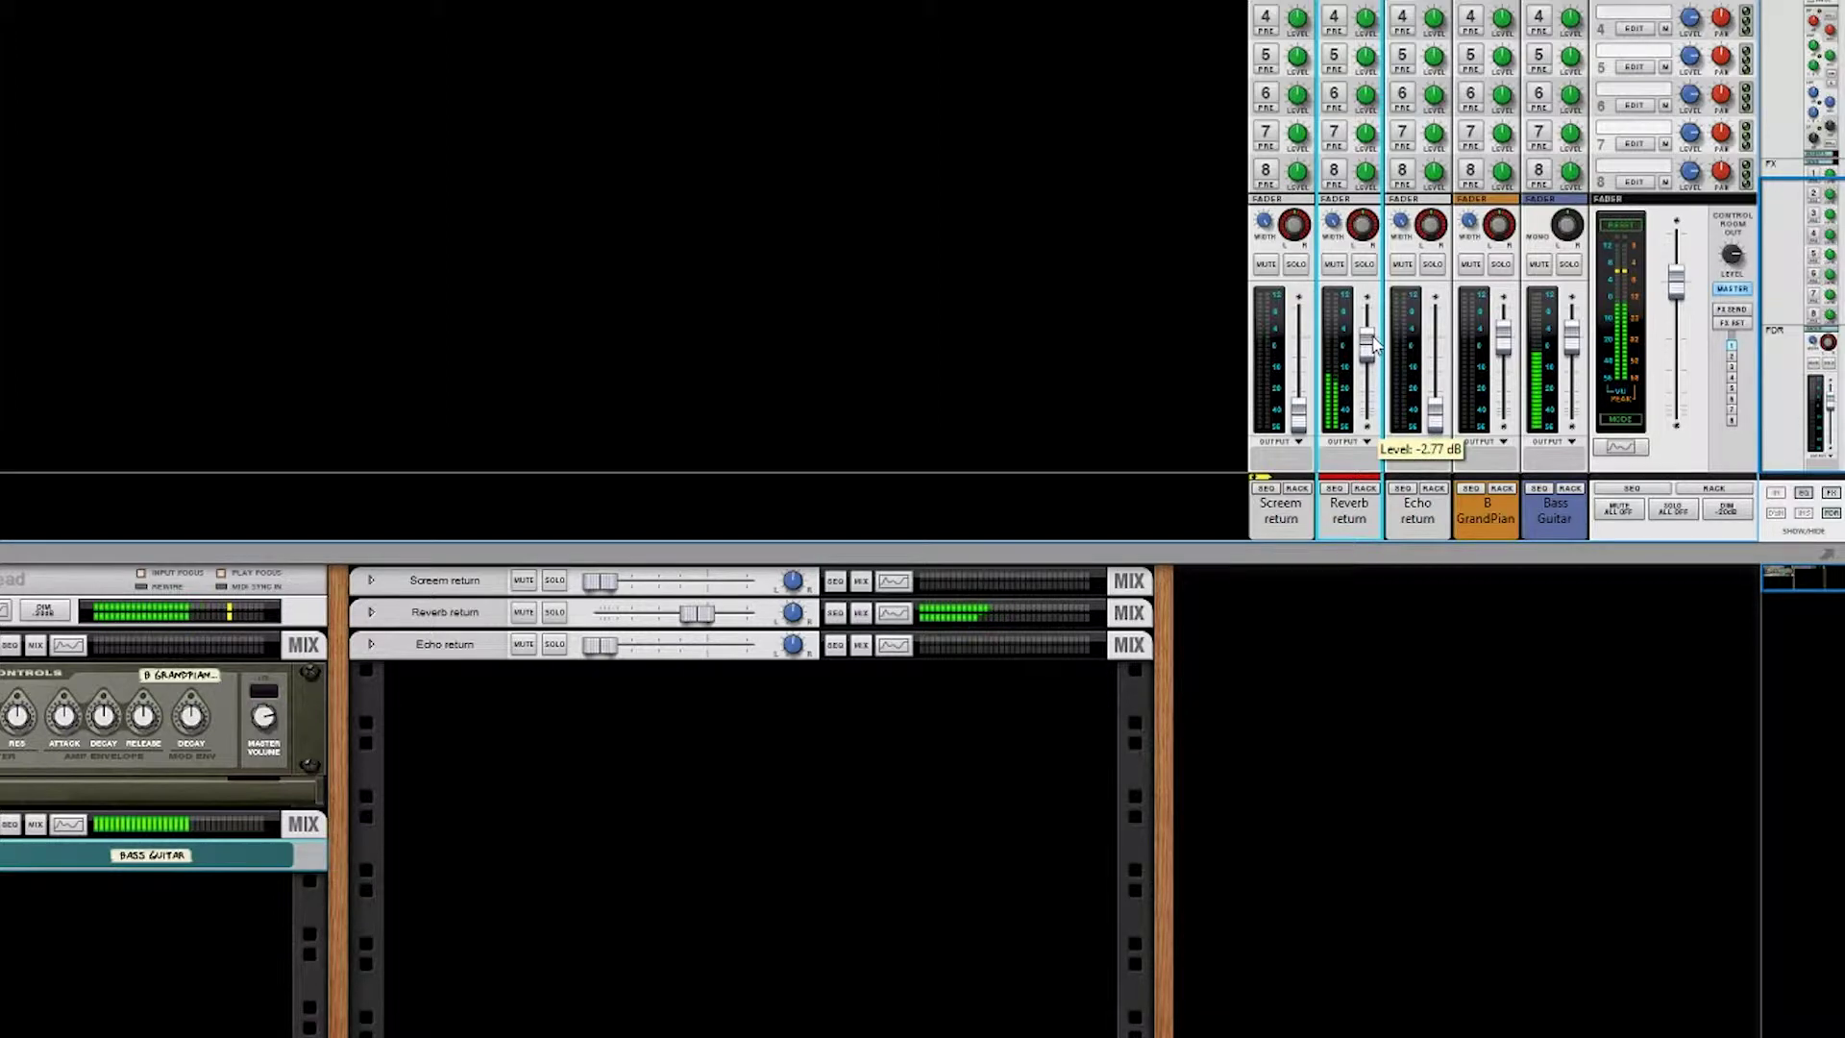
{"action": "left_click_drag", "start_coordinate": [1372, 347], "coordinate": [1300, 373]}
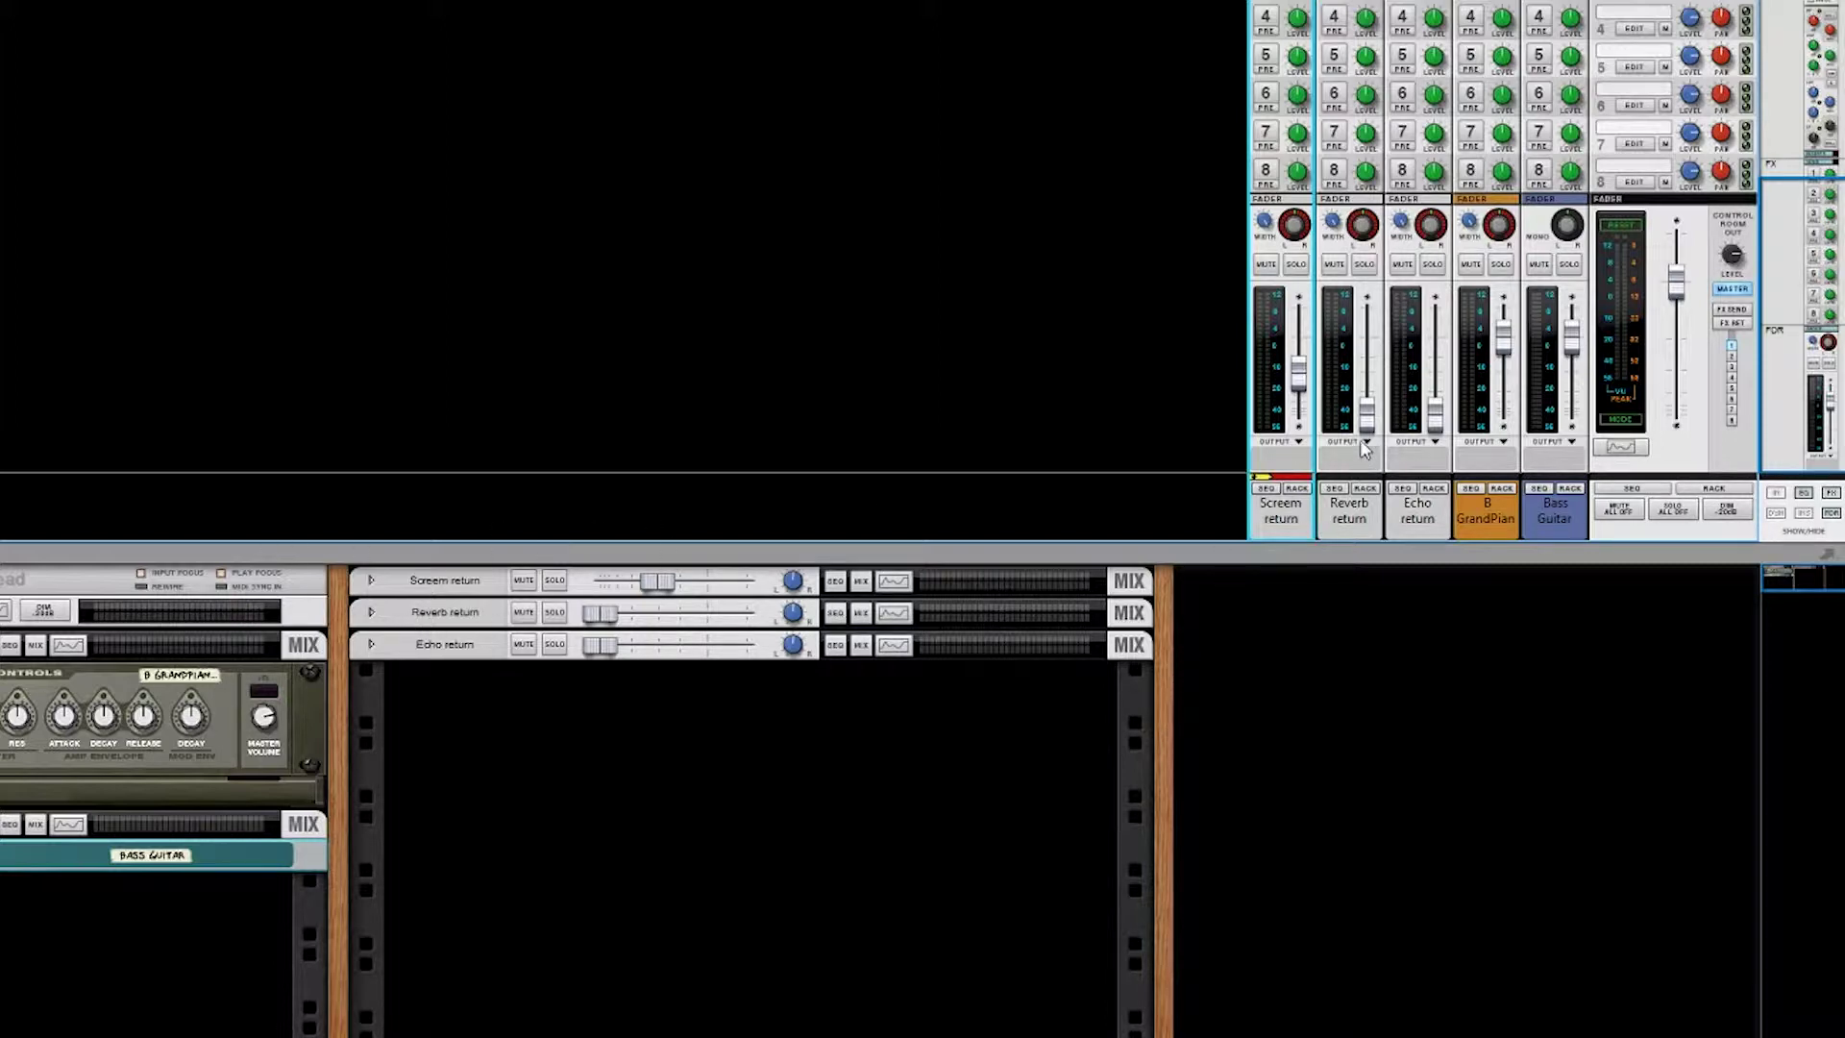
Pull the Scream return fader fully down and blend the Reverb return with a lower Echo return on the bass.
{"action": "left_click_drag", "start_coordinate": [1369, 426], "coordinate": [1298, 416]}
{"action": "left_click_drag", "start_coordinate": [1435, 415], "coordinate": [1435, 370]}
{"action": "key", "text": "space"}
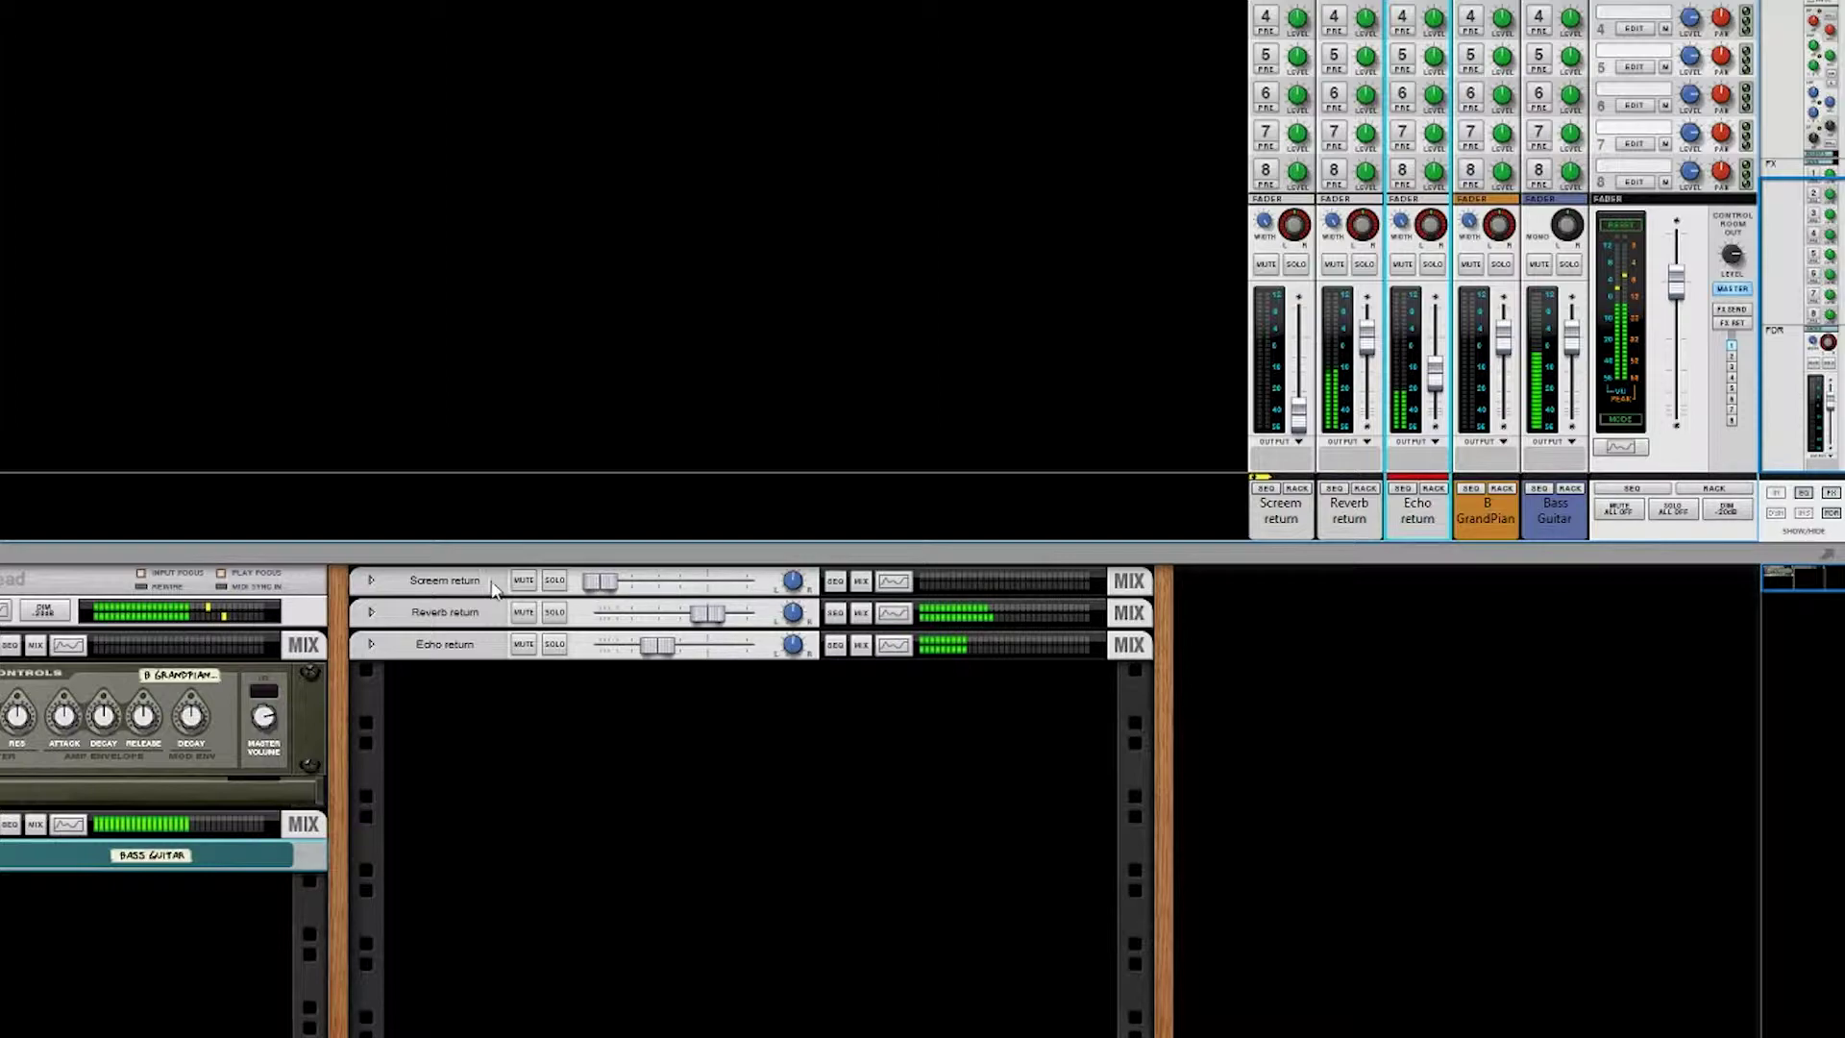
Expand the three return channels and enlarge the rack area so all their effects and line mixers show.
{"action": "left_click", "coordinate": [370, 579]}
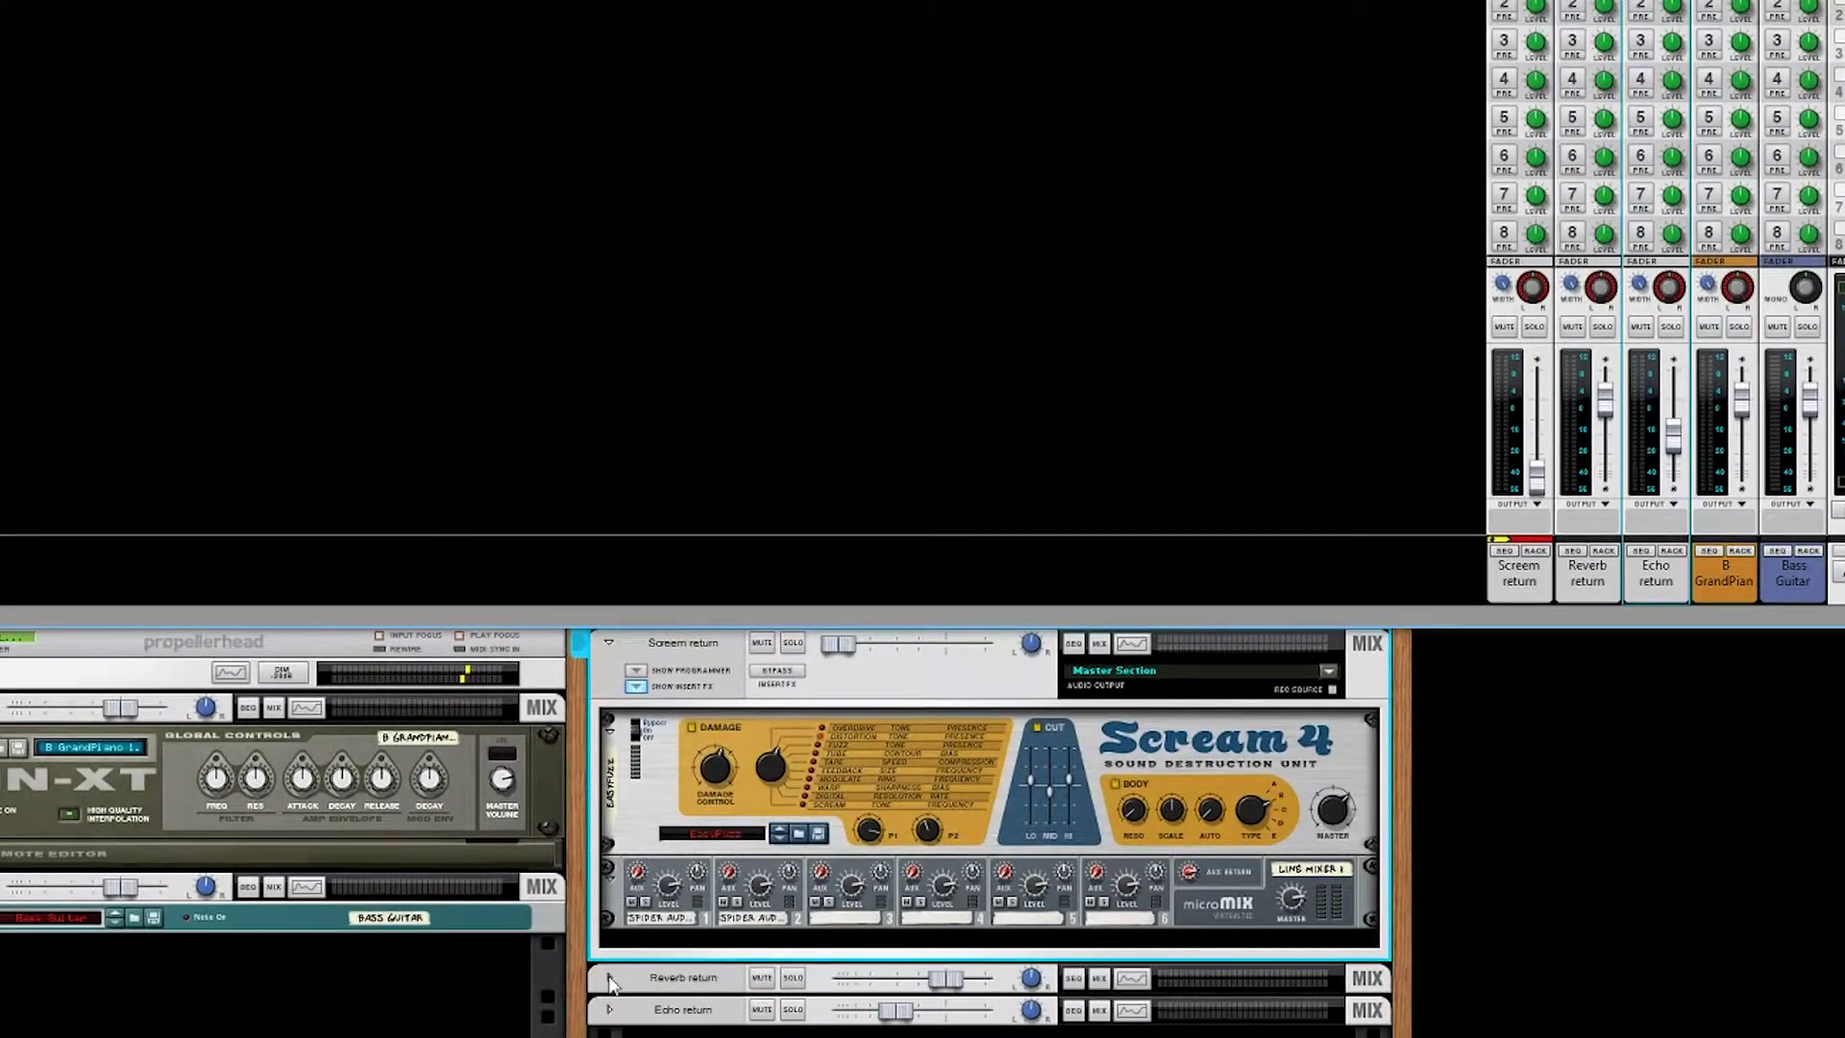
{"action": "left_click", "coordinate": [610, 978]}
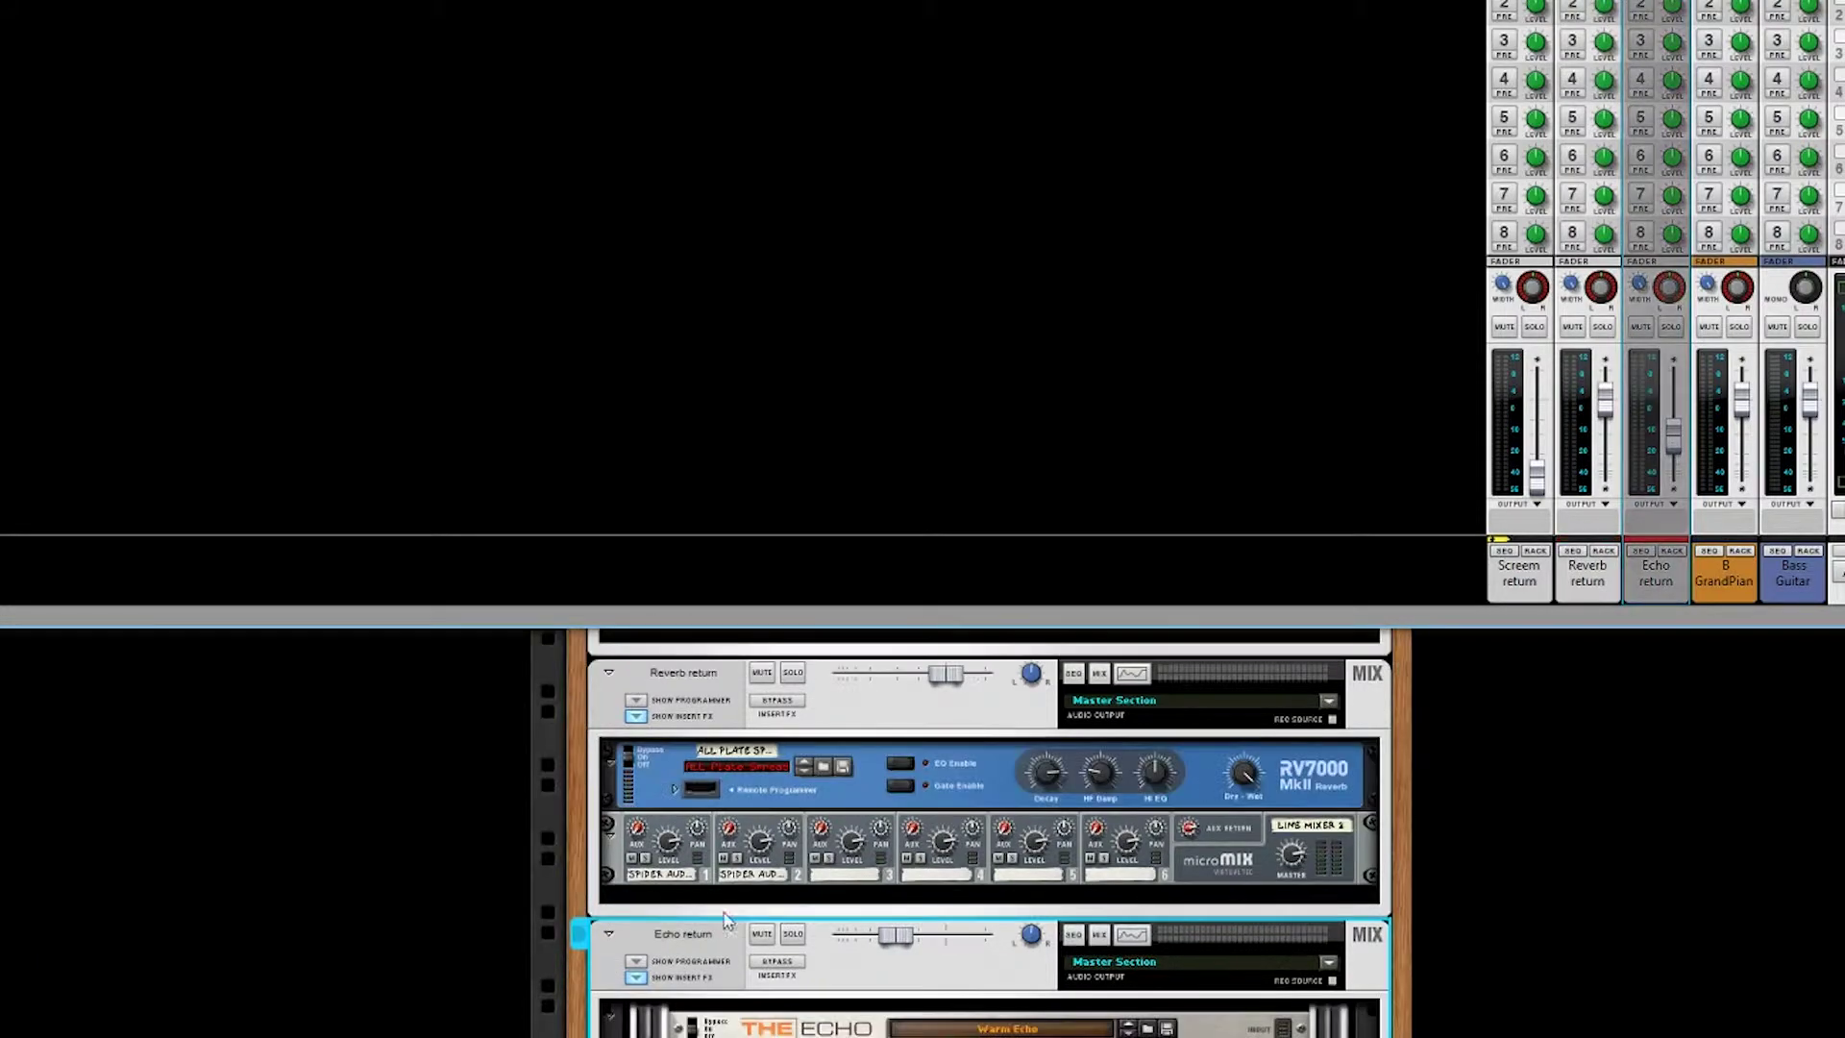
{"action": "left_click_drag", "start_coordinate": [786, 605], "coordinate": [787, 53]}
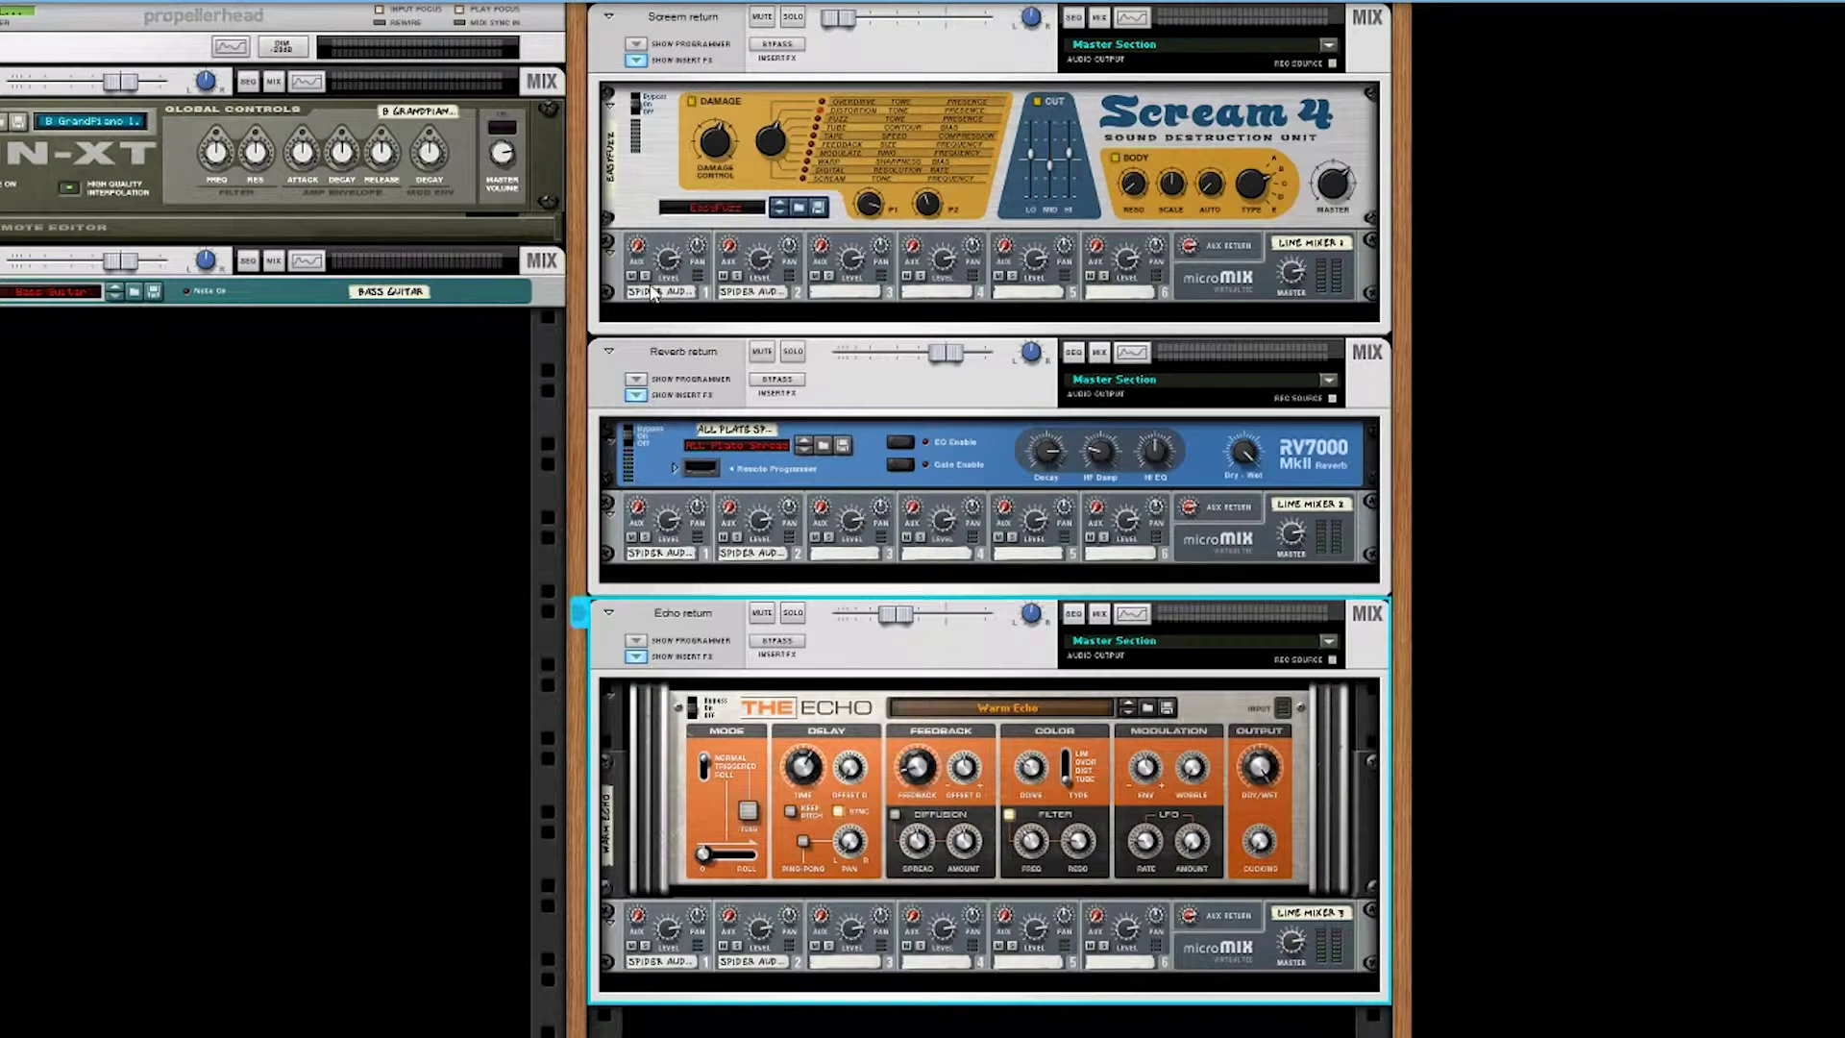
Move each line mixer out of its return channel's insert area to directly below the channel, and collapse the three return channels.
{"action": "left_click_drag", "start_coordinate": [988, 297], "coordinate": [988, 330]}
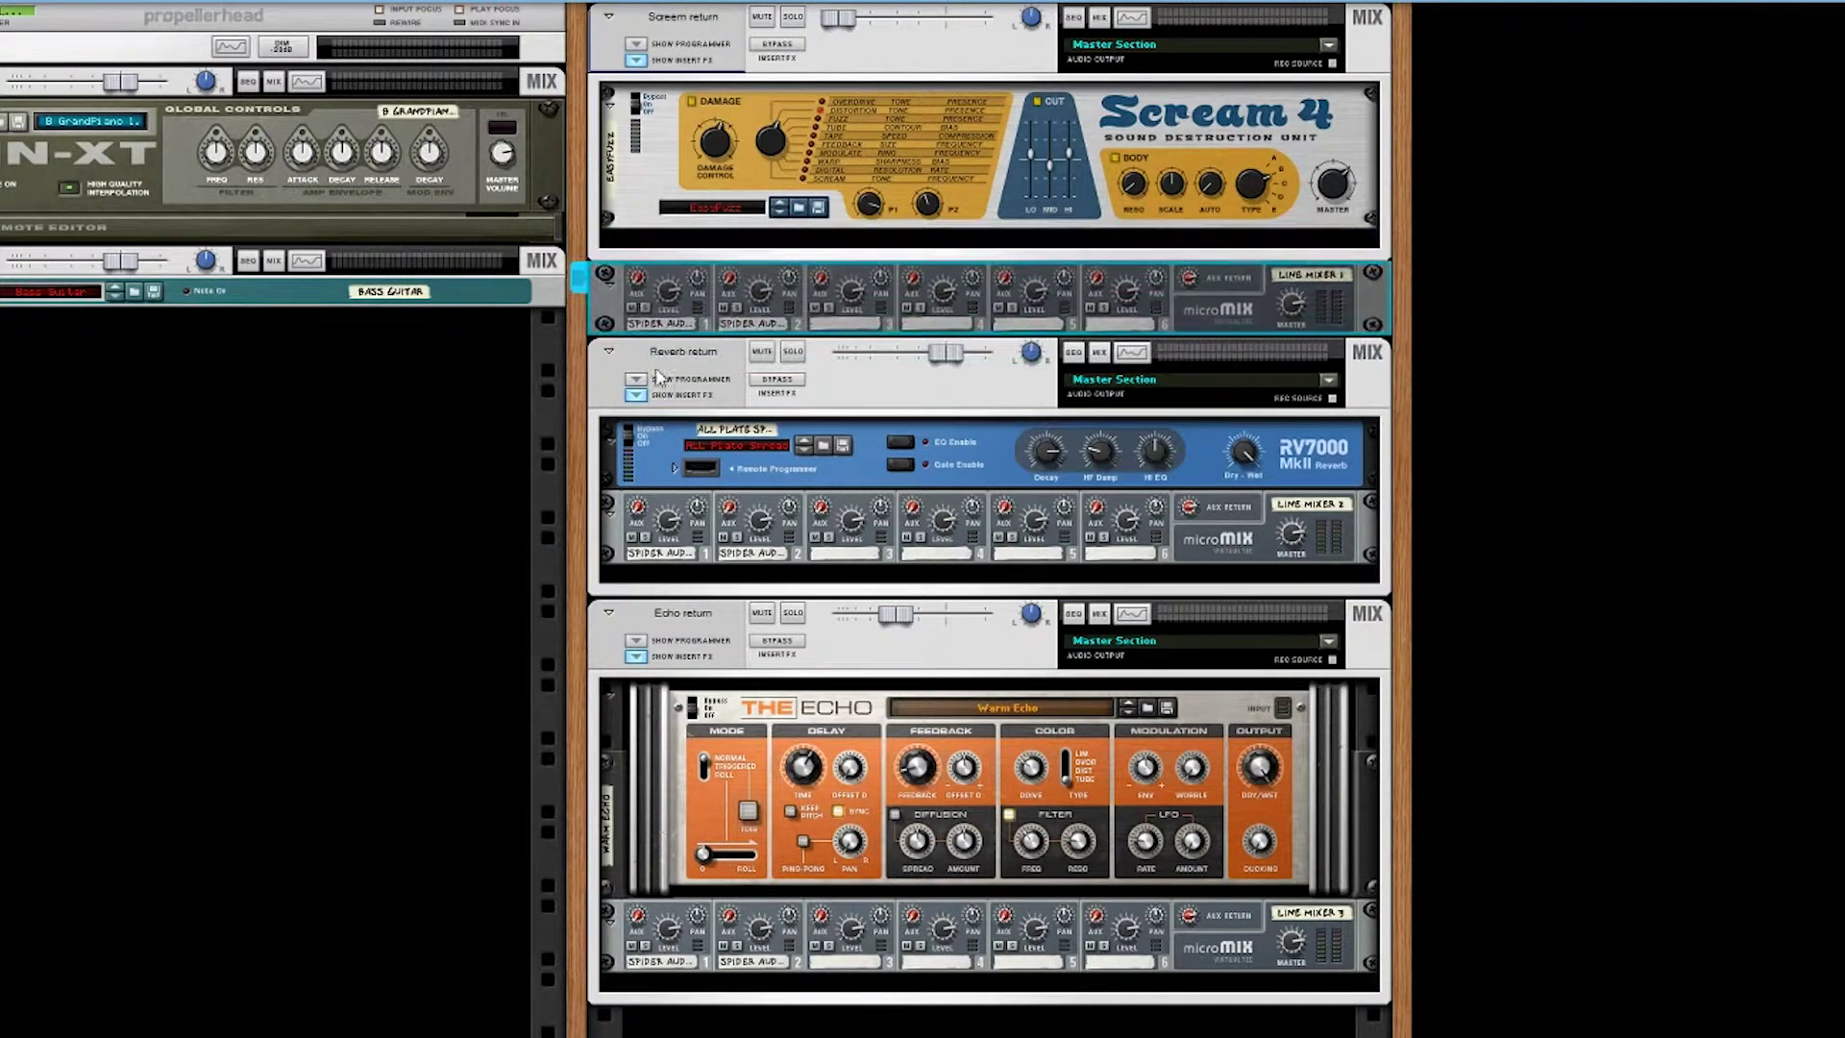
{"action": "left_click_drag", "start_coordinate": [616, 535], "coordinate": [620, 596]}
{"action": "left_click_drag", "start_coordinate": [625, 919], "coordinate": [625, 995]}
{"action": "left_click", "coordinate": [609, 613]}
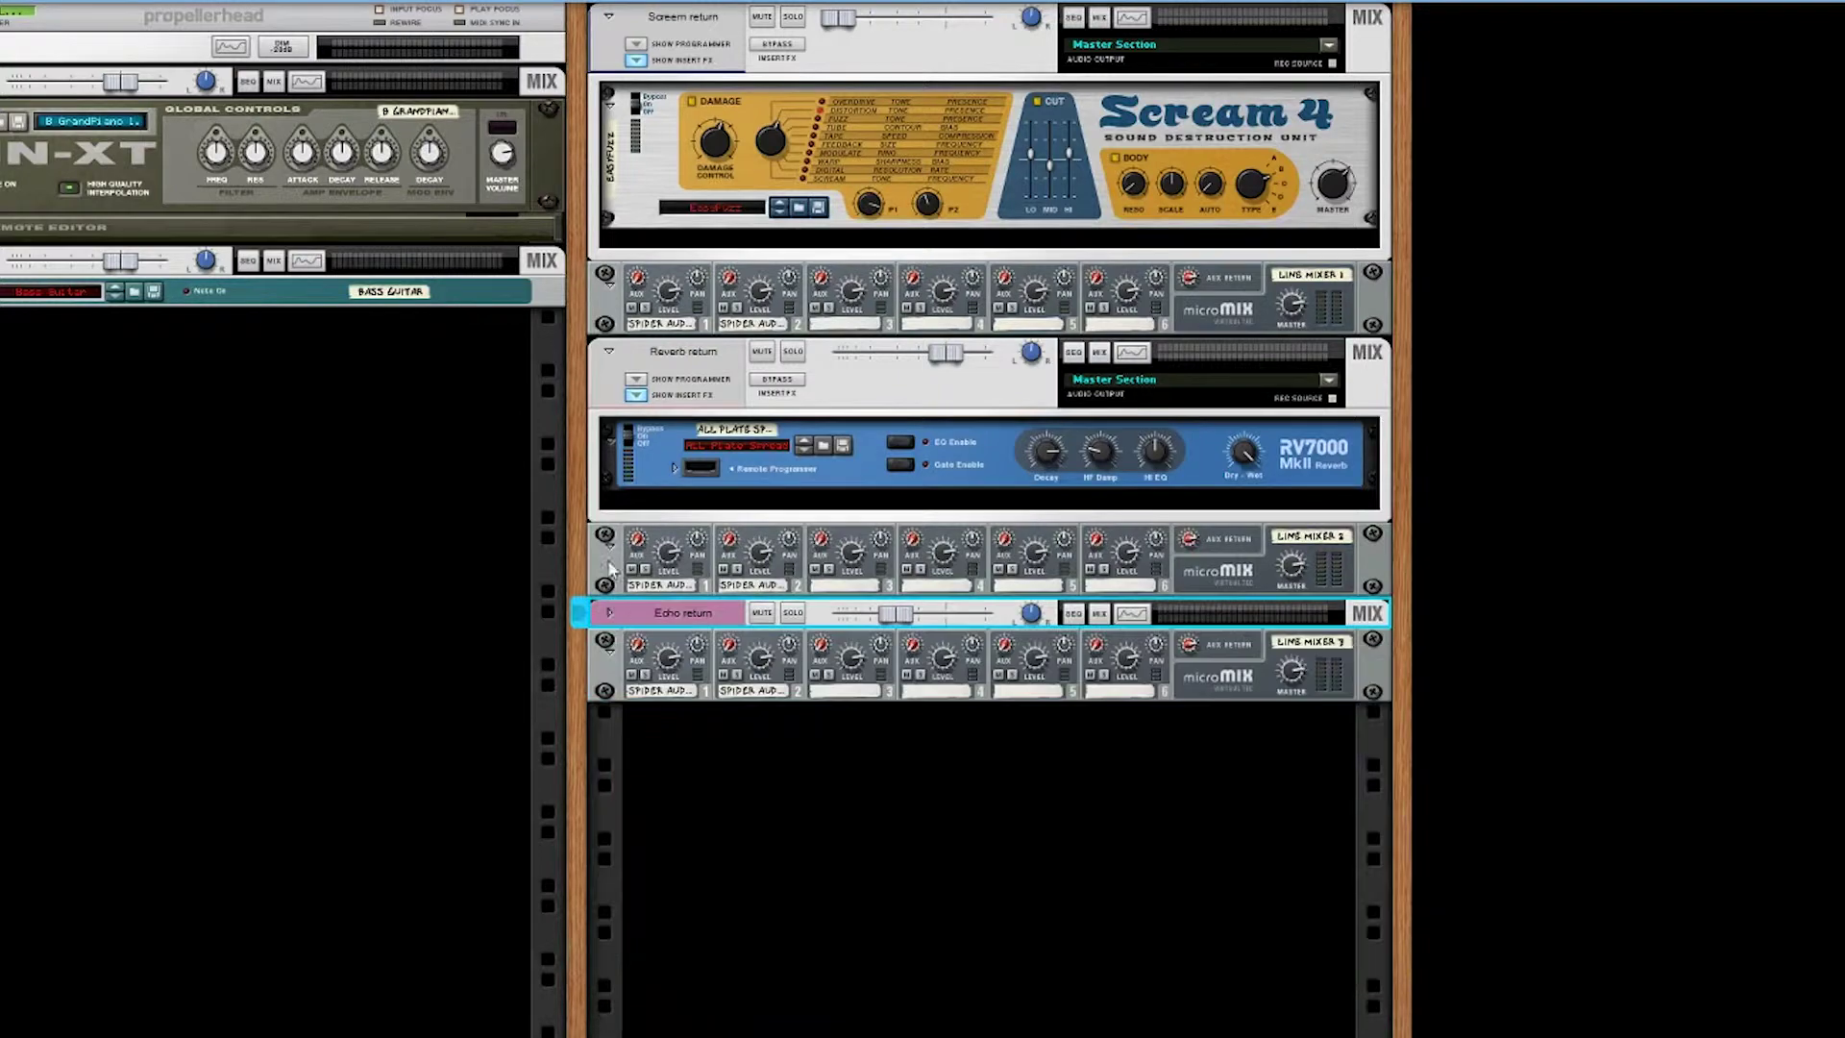
{"action": "left_click", "coordinate": [609, 18]}
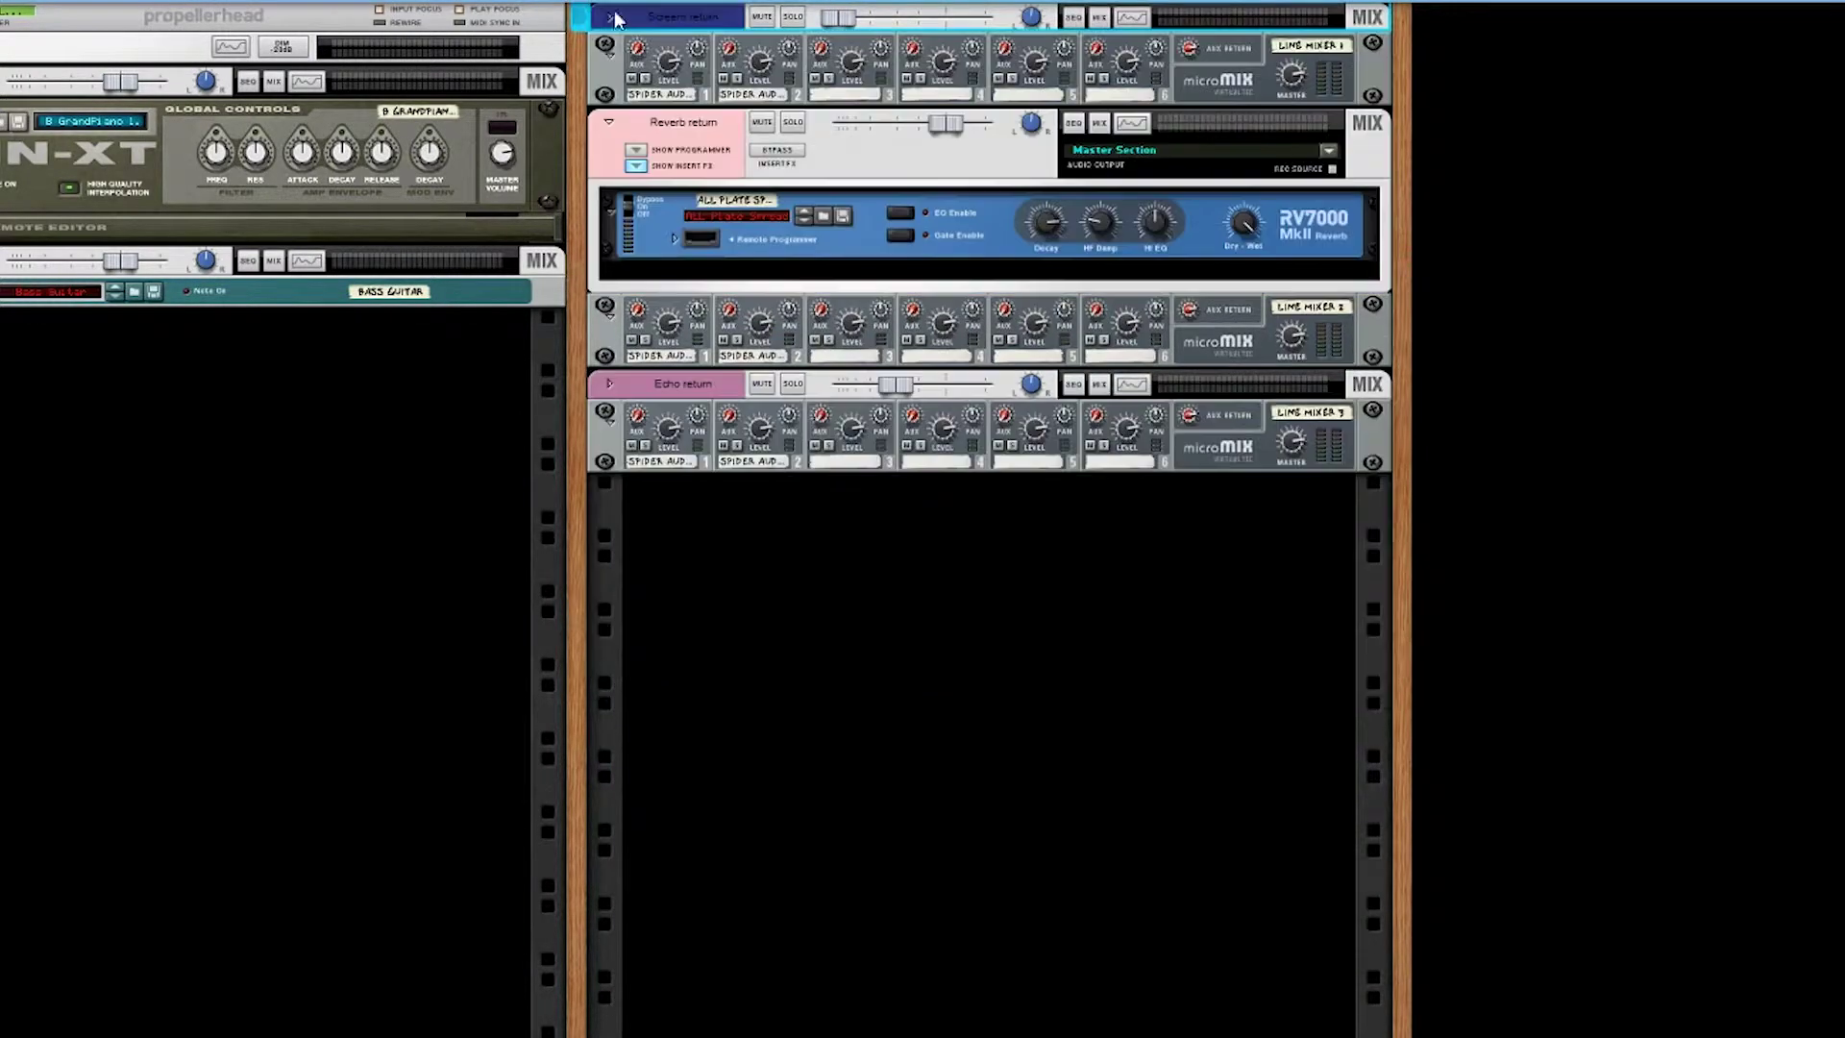
{"action": "left_click", "coordinate": [608, 122]}
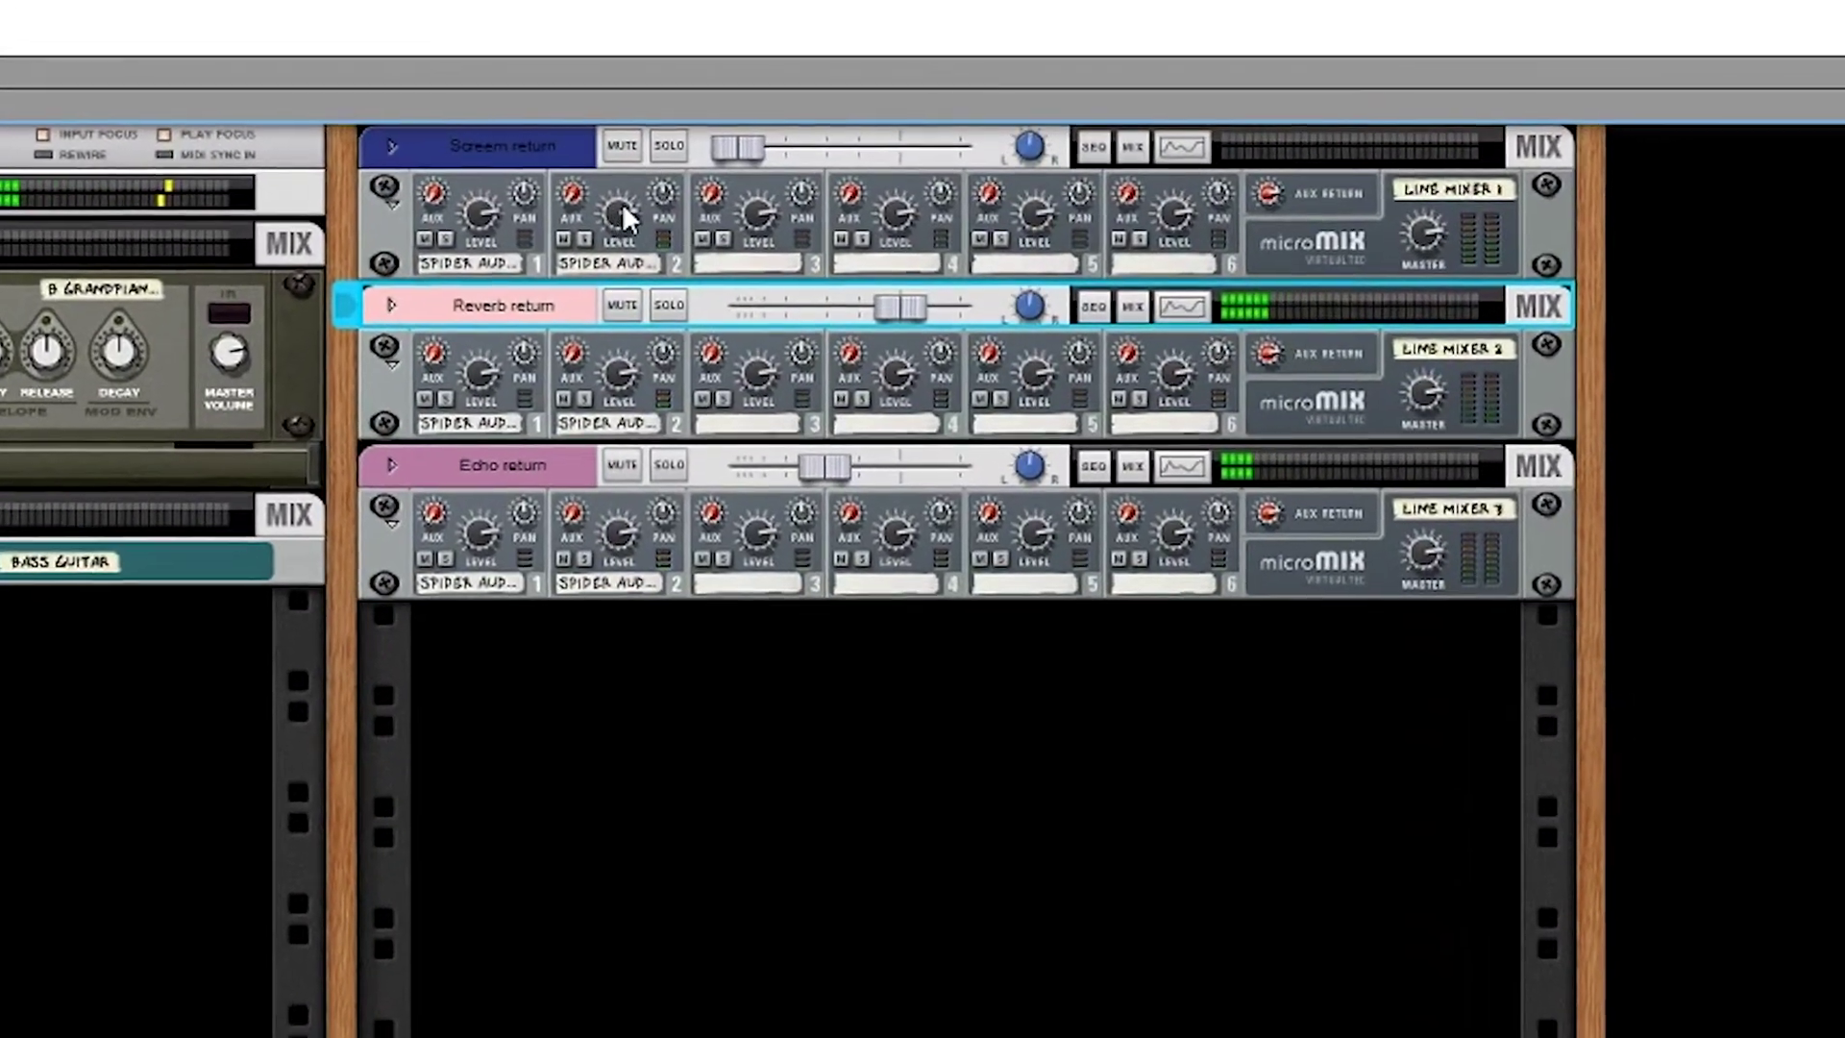
Turn down the channel 2 level on all three line mixers and raise the Reverb and Echo return faders slightly.
{"action": "mouse_move", "coordinate": [650, 173]}
{"action": "left_click_drag", "start_coordinate": [594, 245], "coordinate": [636, 615]}
{"action": "mouse_move", "coordinate": [598, 410]}
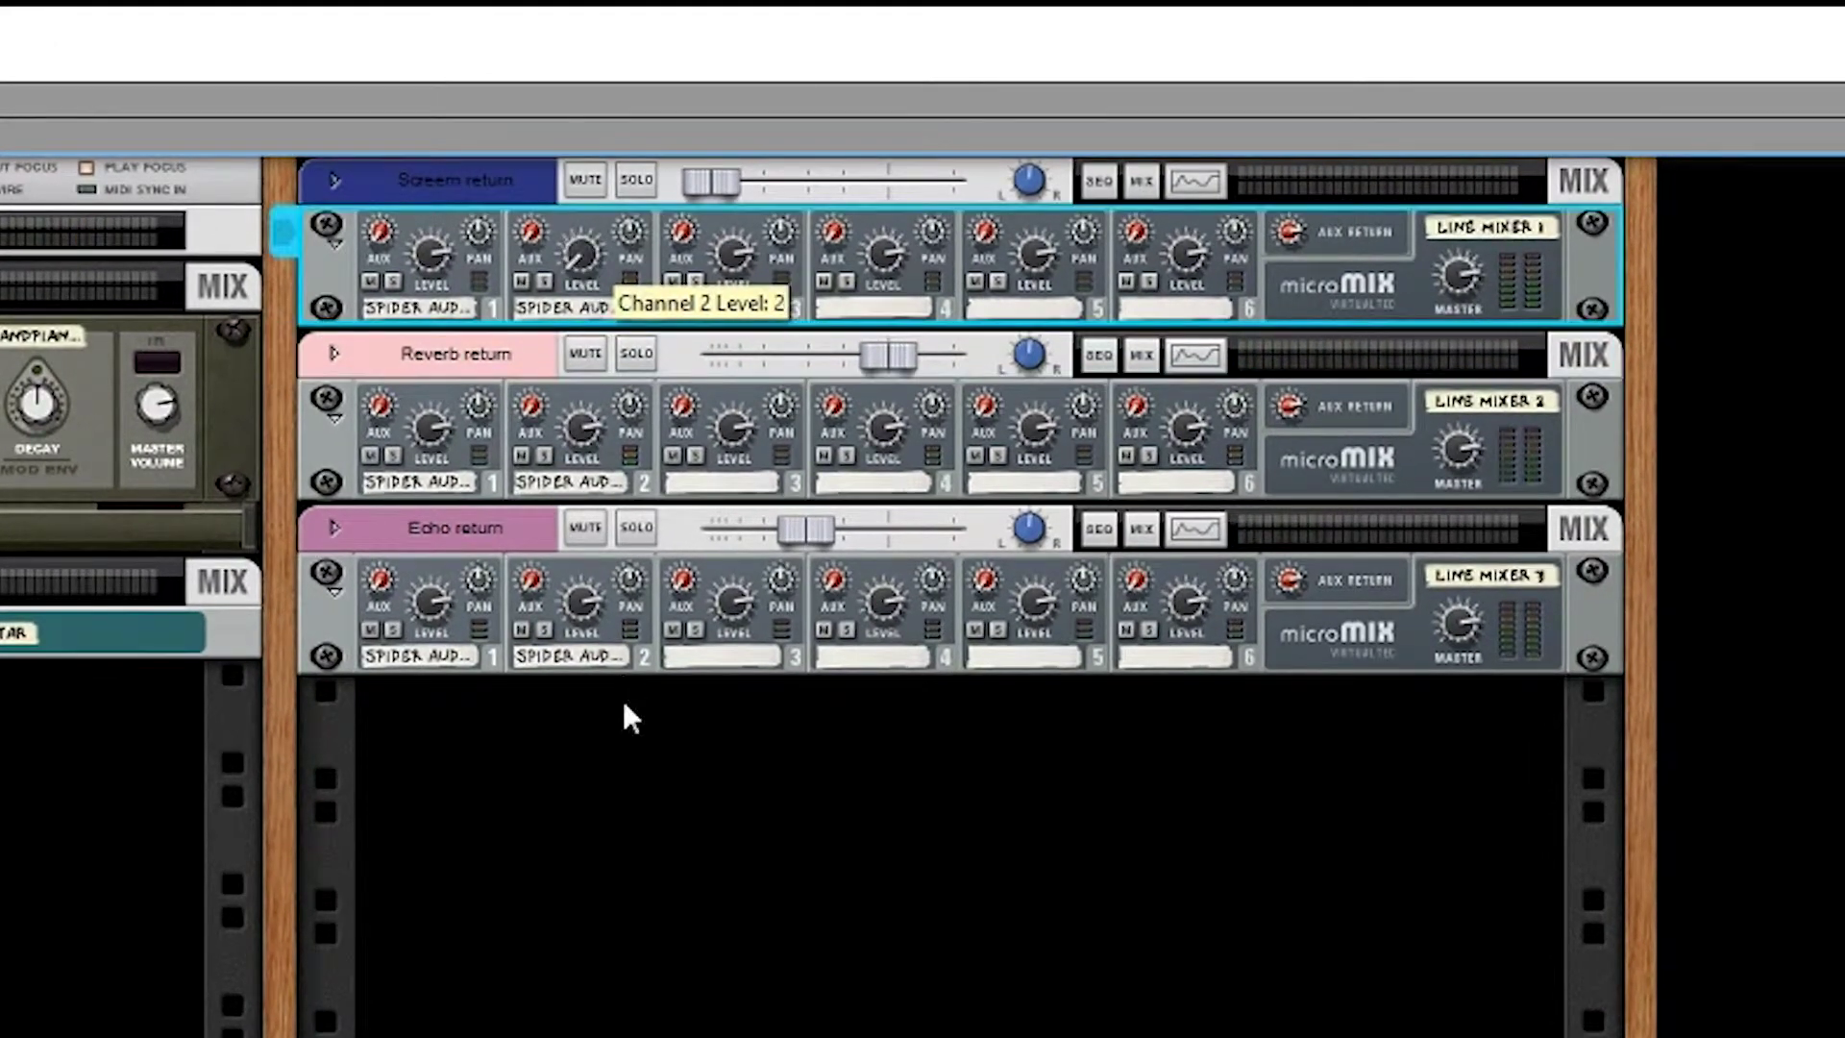
{"action": "left_click_drag", "start_coordinate": [586, 409], "coordinate": [526, 777]}
{"action": "left_click_drag", "start_coordinate": [588, 605], "coordinate": [754, 709]}
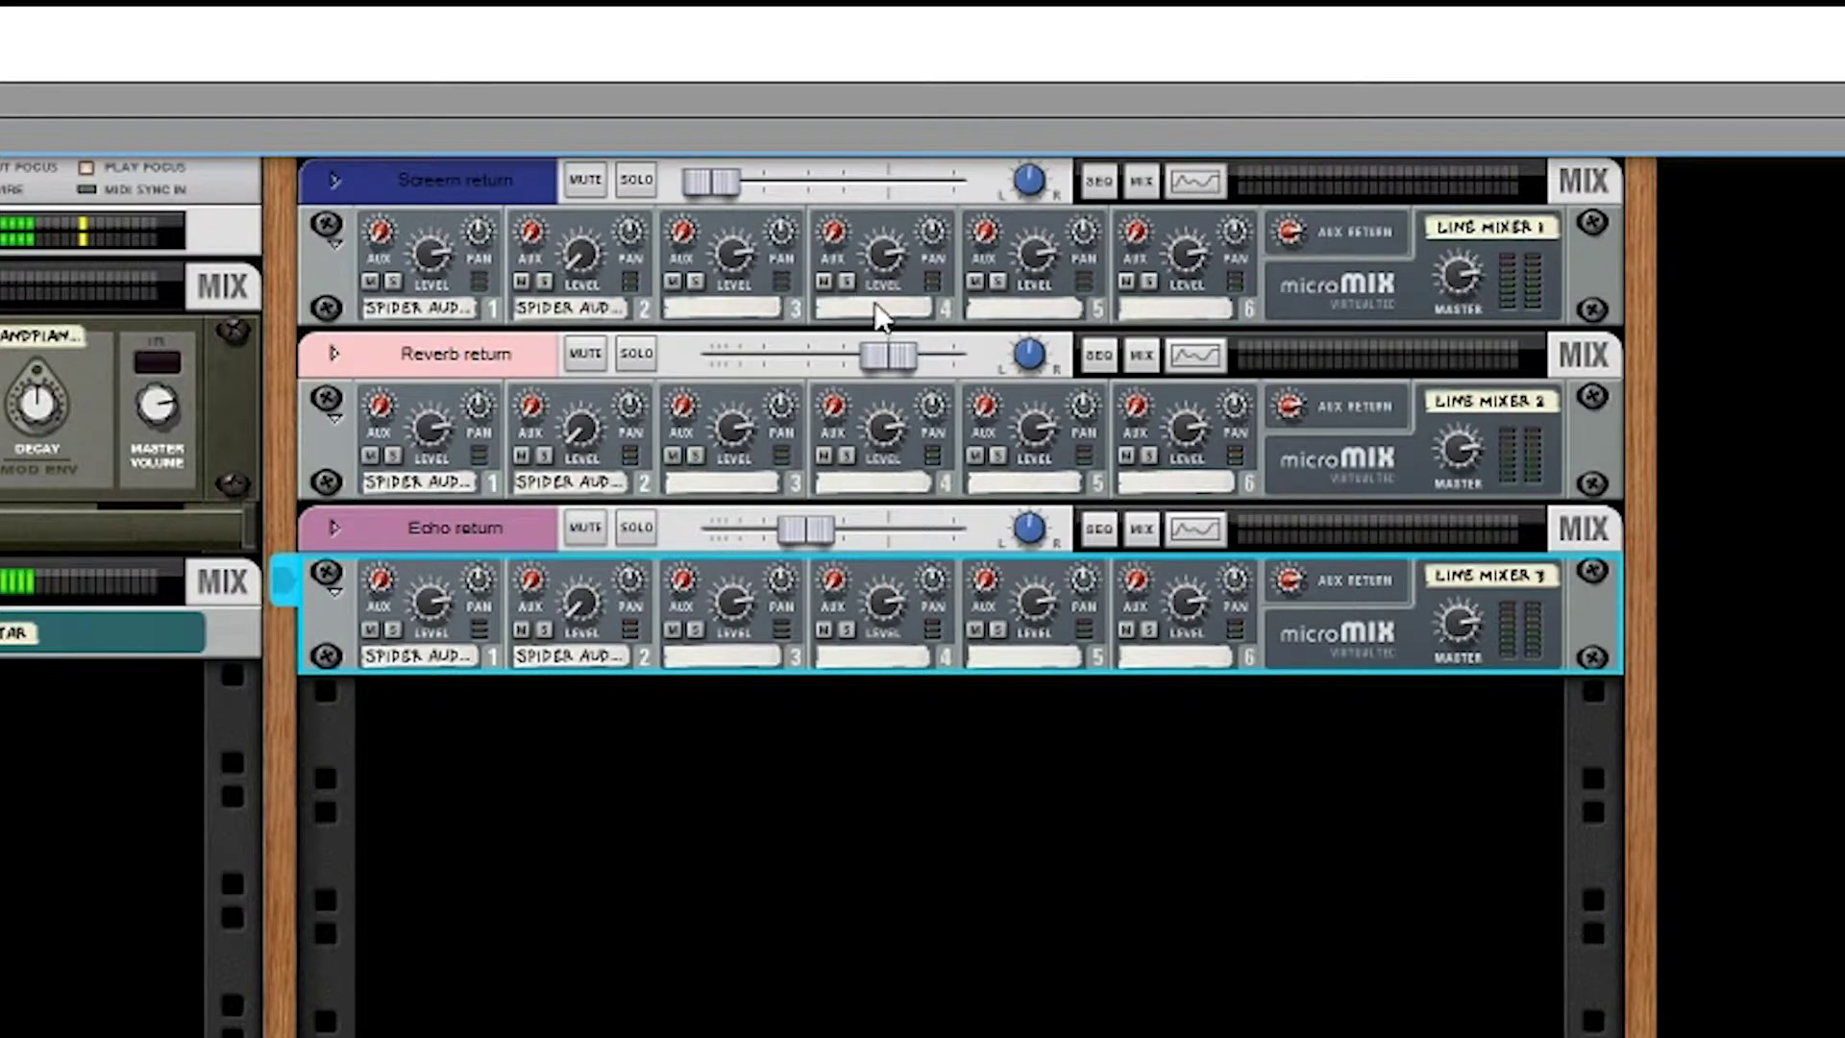
{"action": "left_click_drag", "start_coordinate": [896, 348], "coordinate": [923, 350]}
{"action": "left_click_drag", "start_coordinate": [807, 528], "coordinate": [828, 522]}
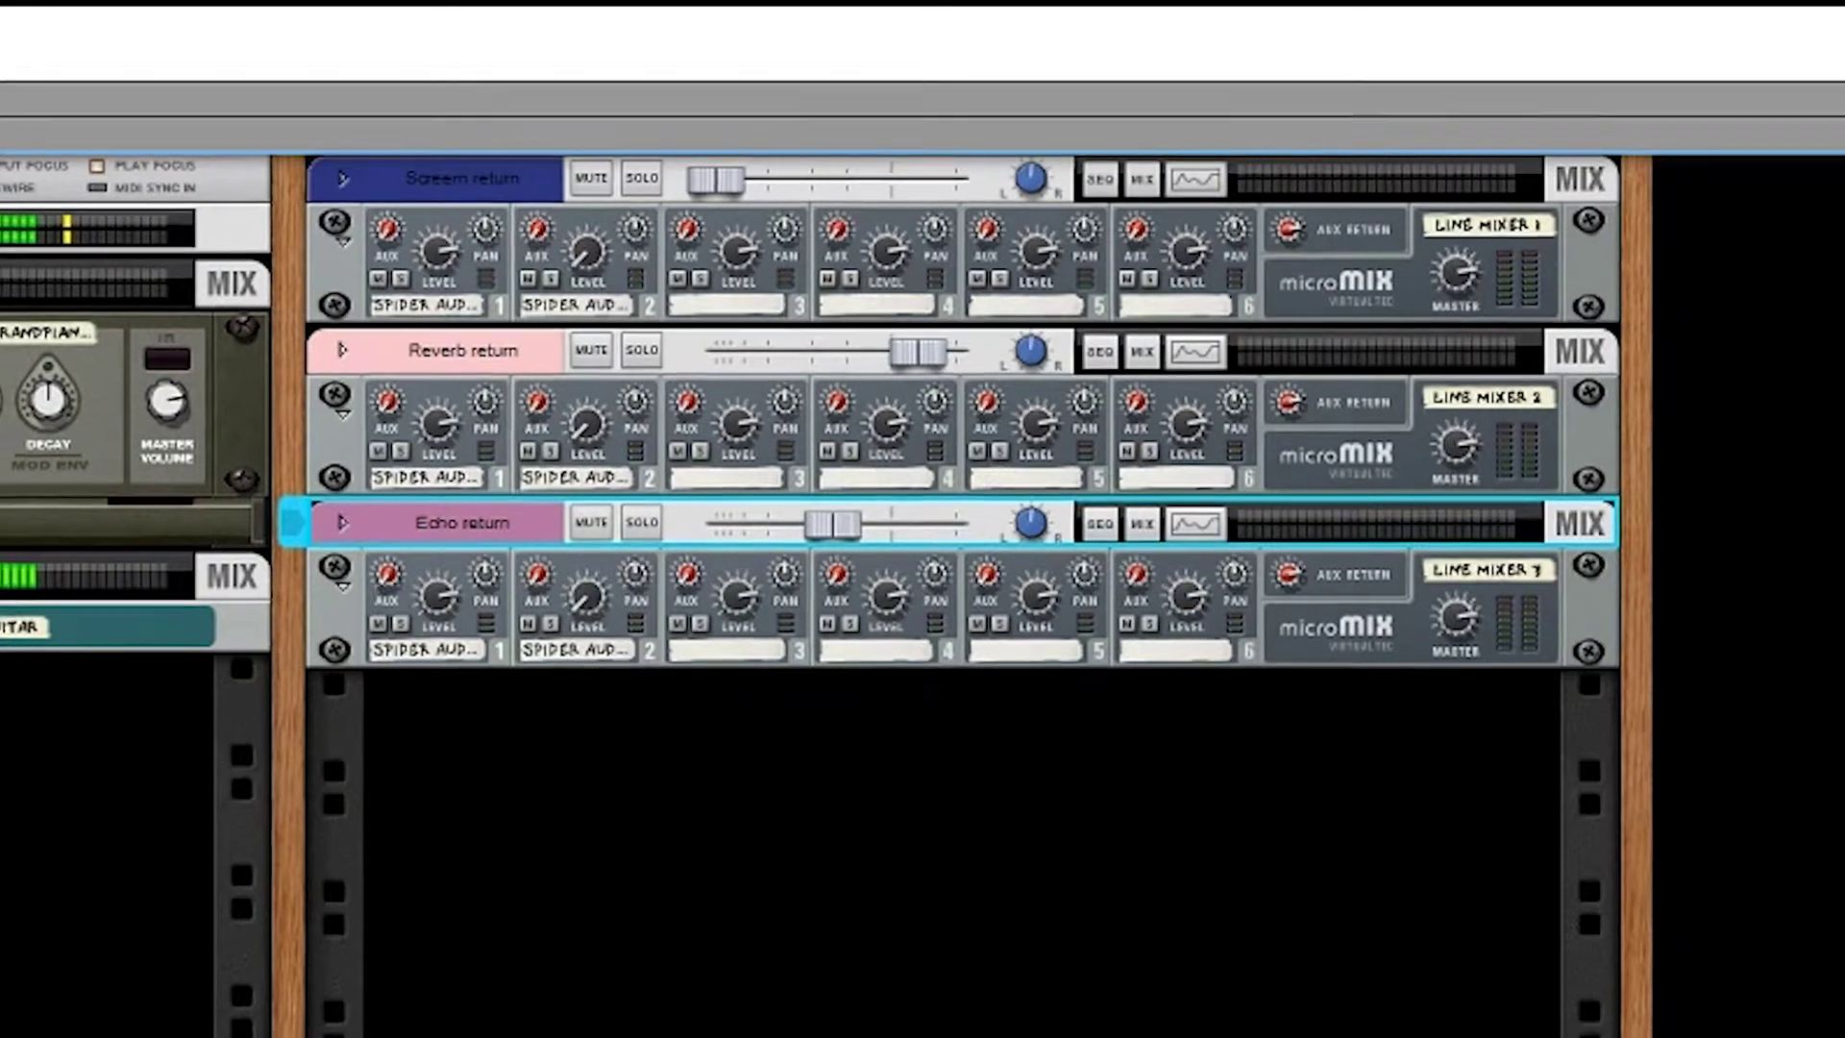
Select the NN-XT, create a one-bar clip at bar 1 on the piano track and open it for note editing.
{"action": "left_click", "coordinate": [125, 336]}
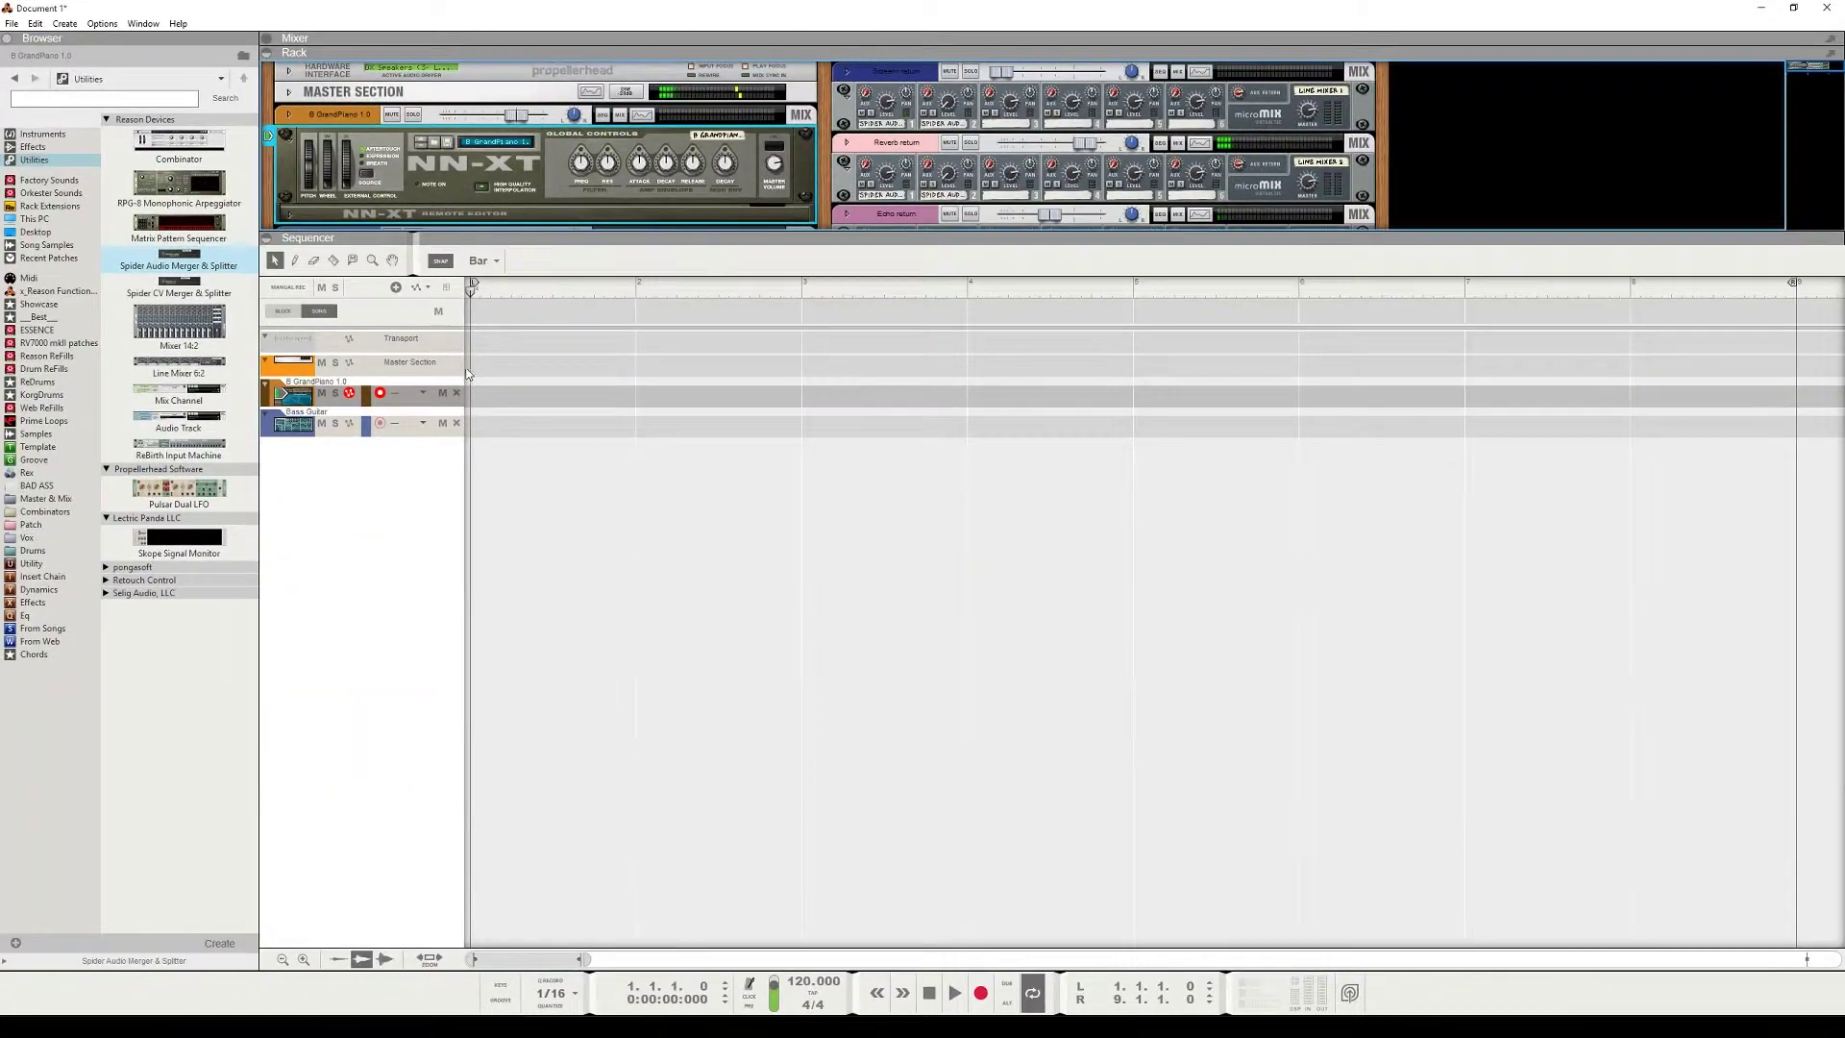
{"action": "double_click", "coordinate": [479, 398]}
{"action": "double_click", "coordinate": [502, 398]}
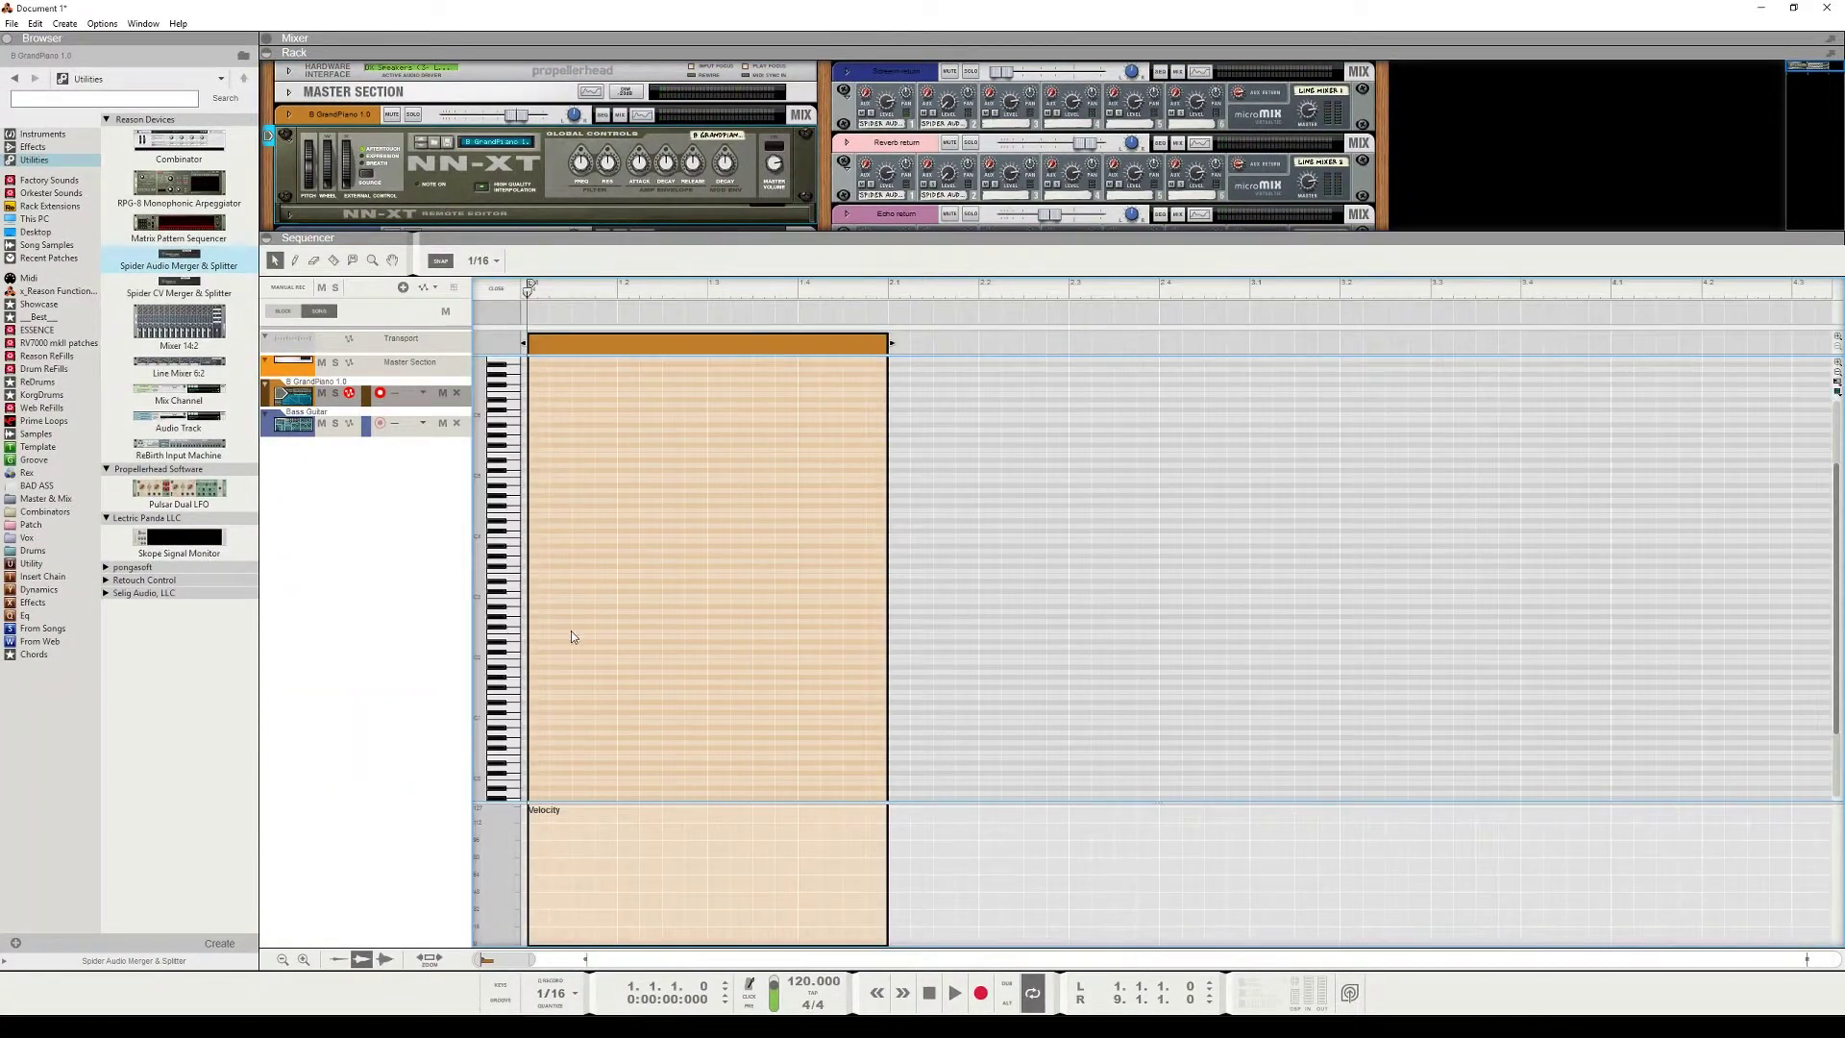
Draw the riff's opening notes in the piano clip: an eighth-note C2 followed by sixteenth-notes D2, E2 and F2.
{"action": "left_click", "coordinate": [539, 660]}
{"action": "left_click_drag", "start_coordinate": [552, 657], "coordinate": [571, 656]}
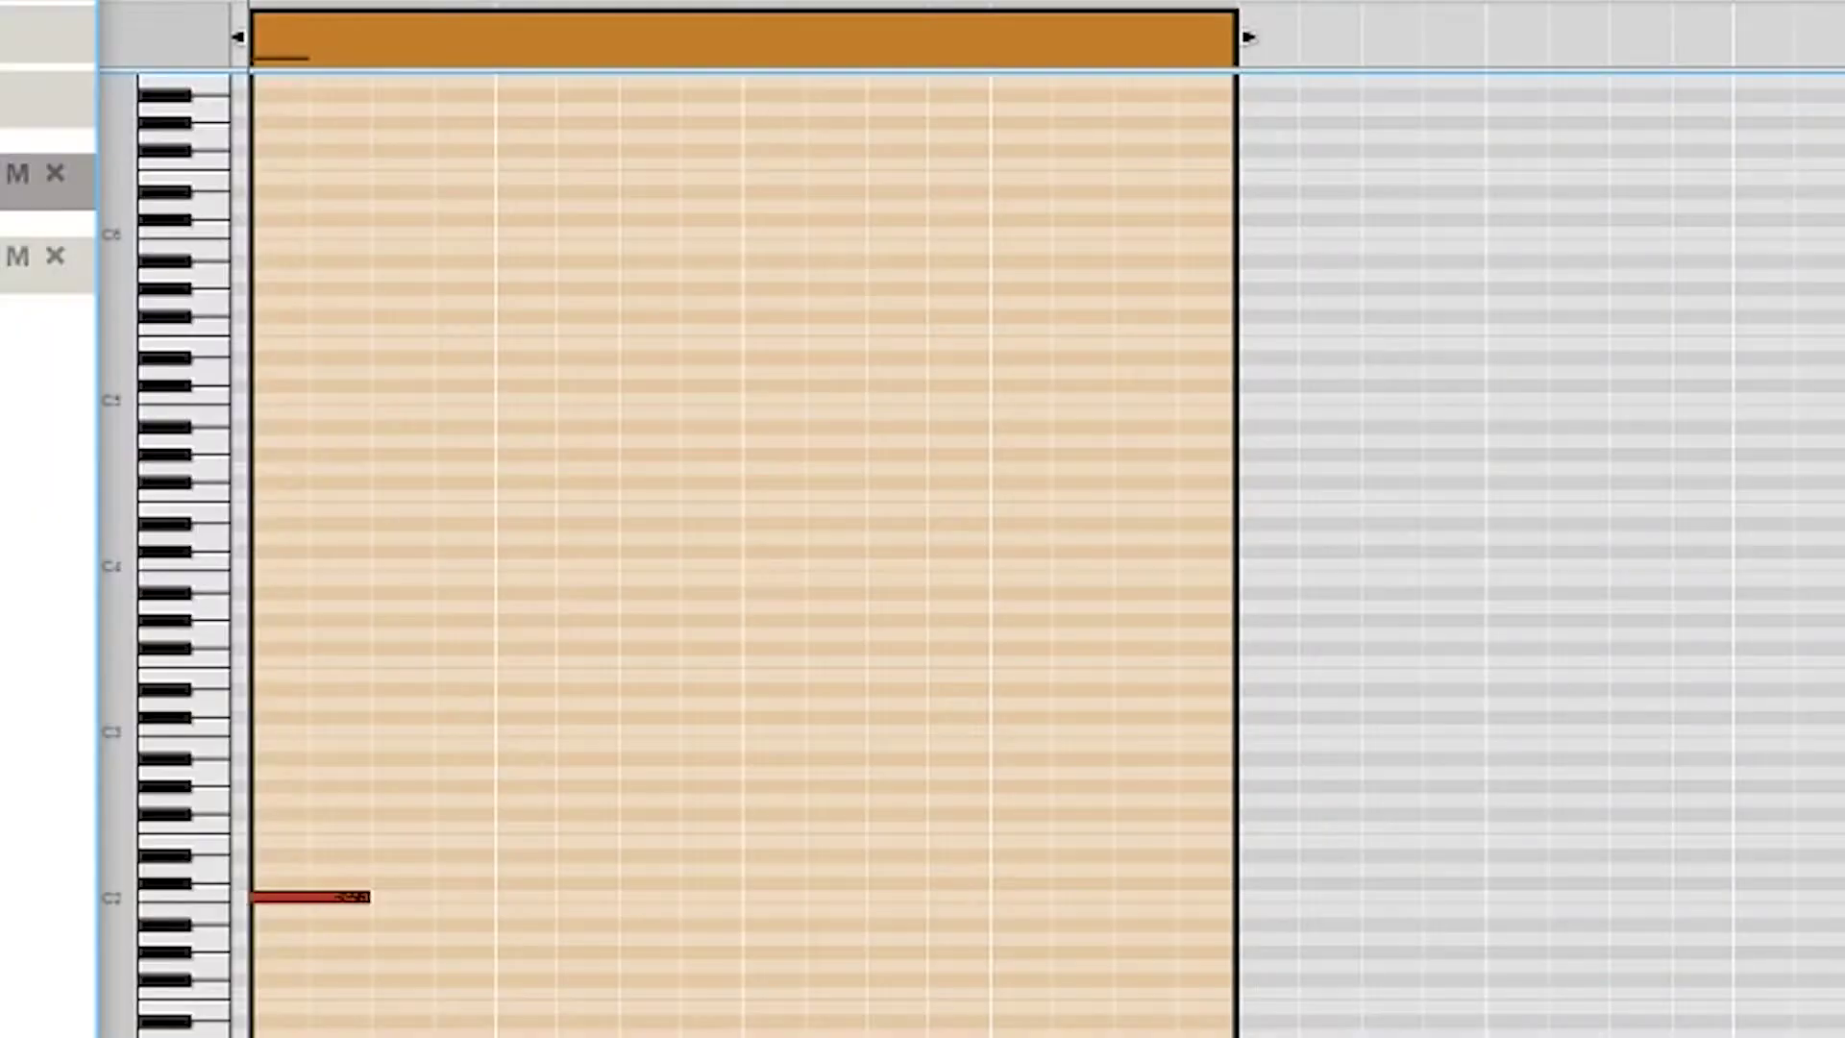
{"action": "left_click", "coordinate": [402, 871]}
{"action": "left_click", "coordinate": [471, 840]}
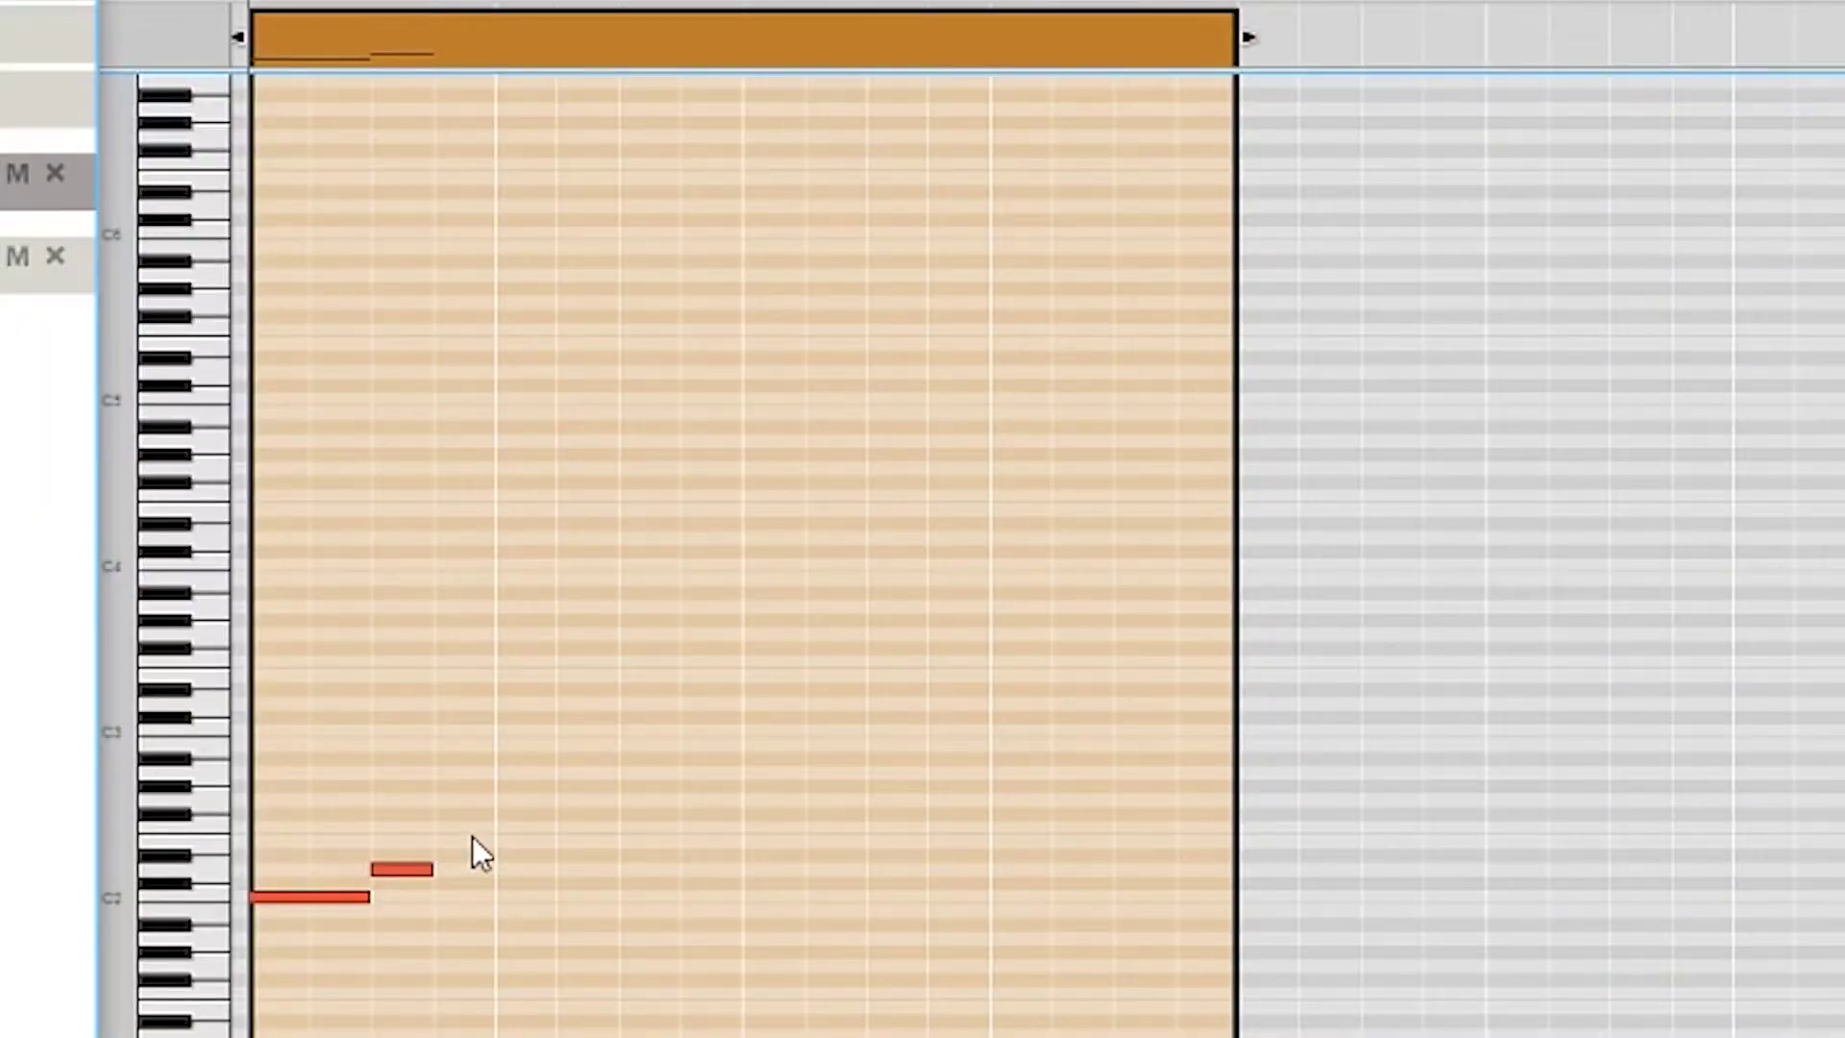
{"action": "left_click", "coordinate": [542, 828]}
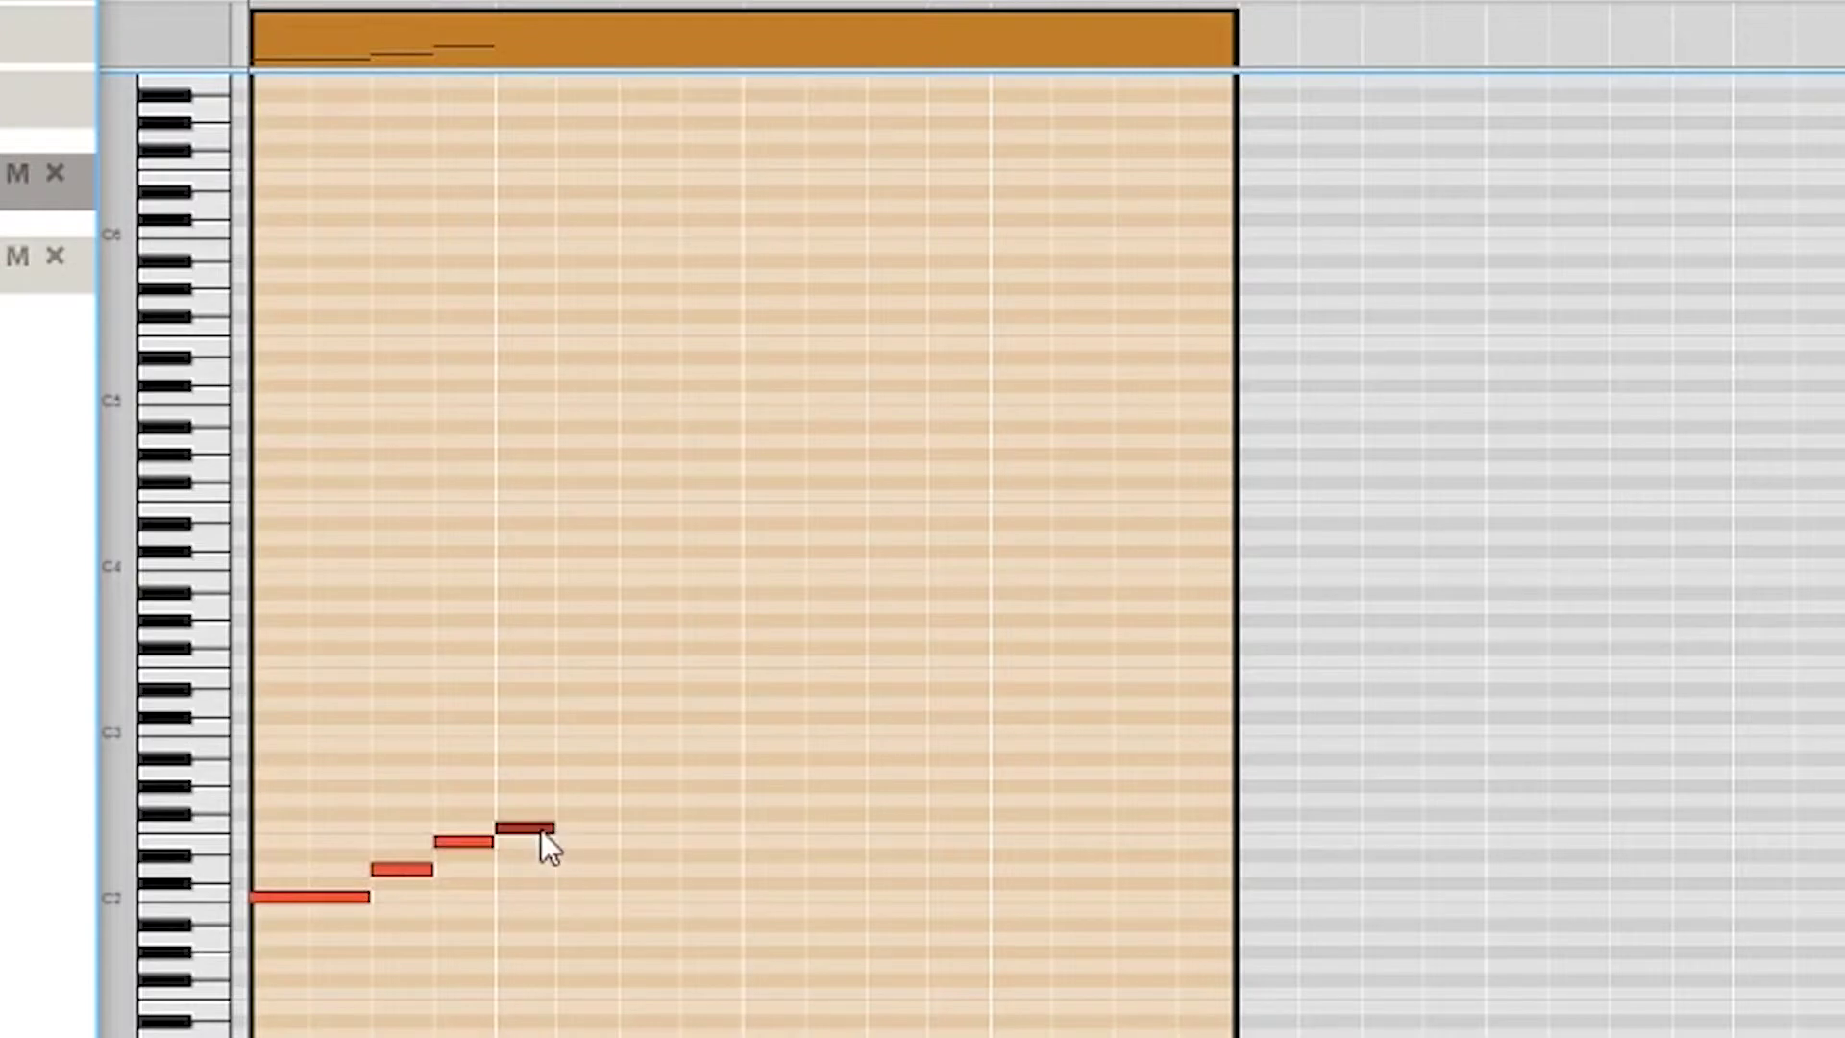
Continue the riff with a D2 lasting three sixteenths, sixteenth-notes E2 and F2, and an eighth-note G2.
{"action": "left_click", "coordinate": [580, 871]}
{"action": "left_click_drag", "start_coordinate": [623, 869], "coordinate": [738, 869]}
{"action": "left_click", "coordinate": [755, 844]}
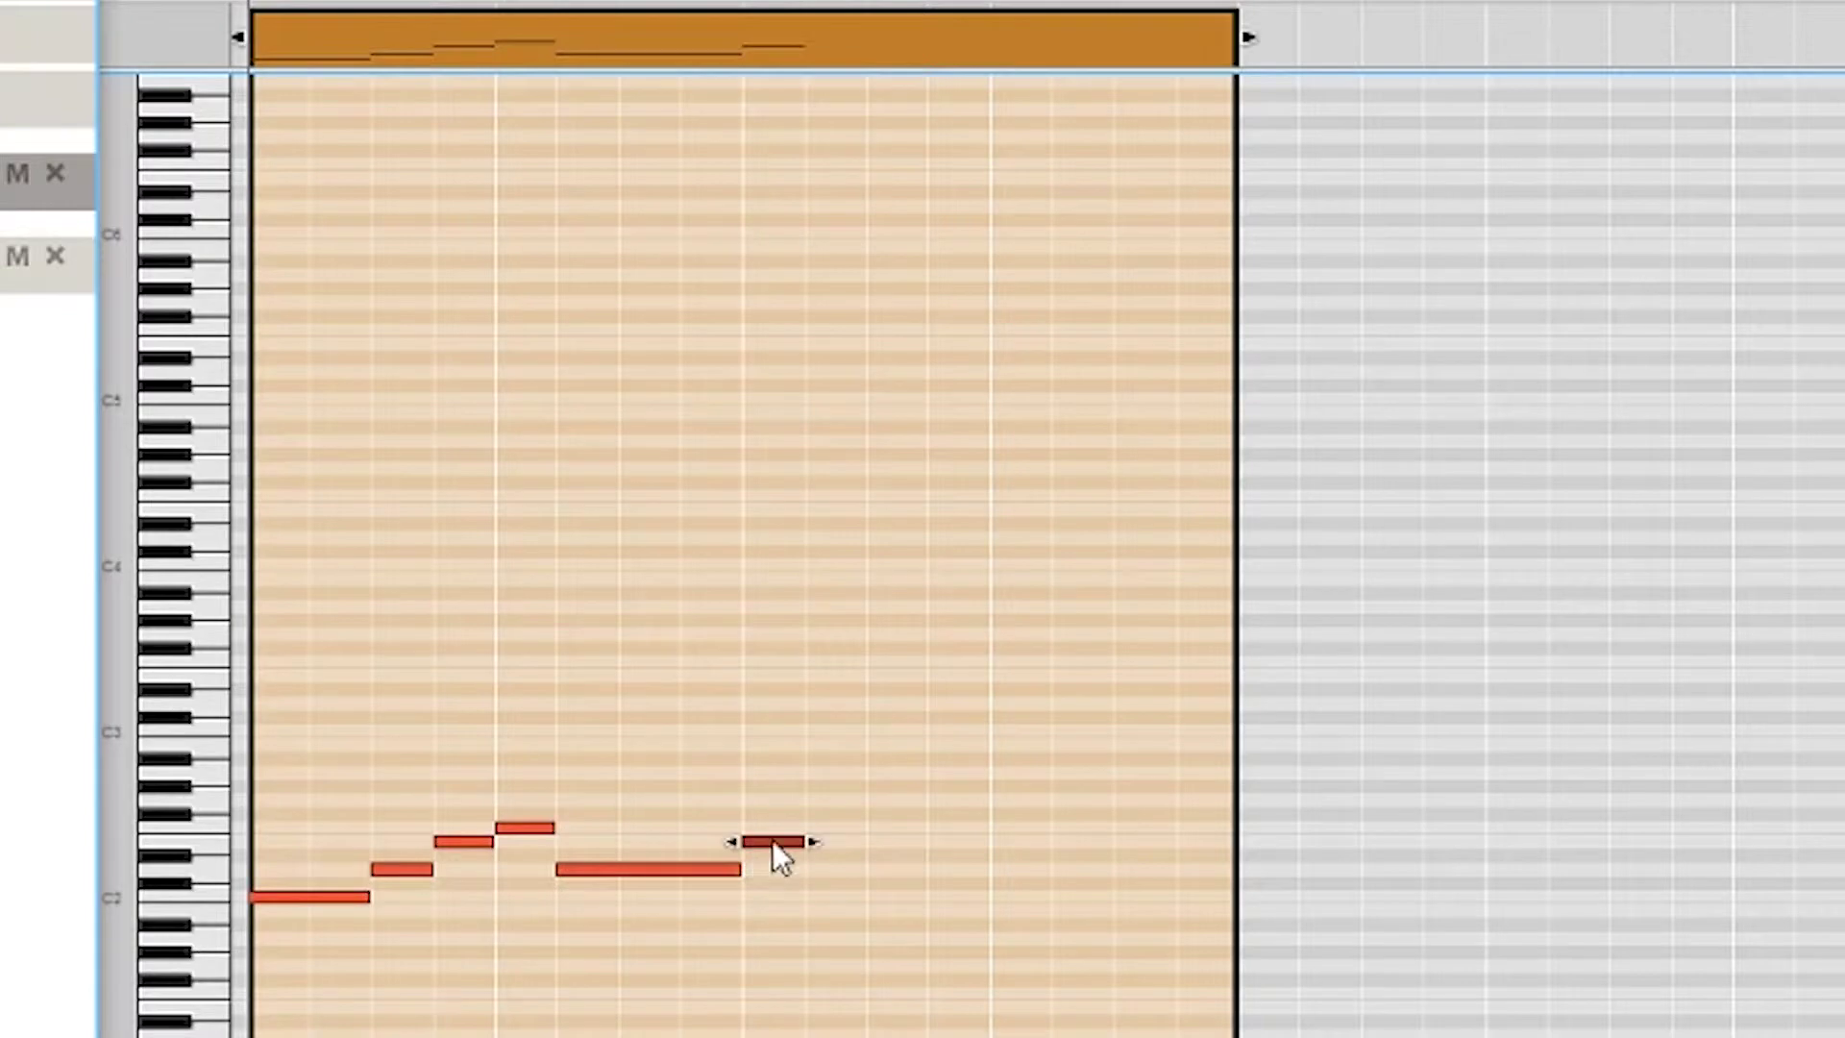
{"action": "left_click", "coordinate": [855, 827]}
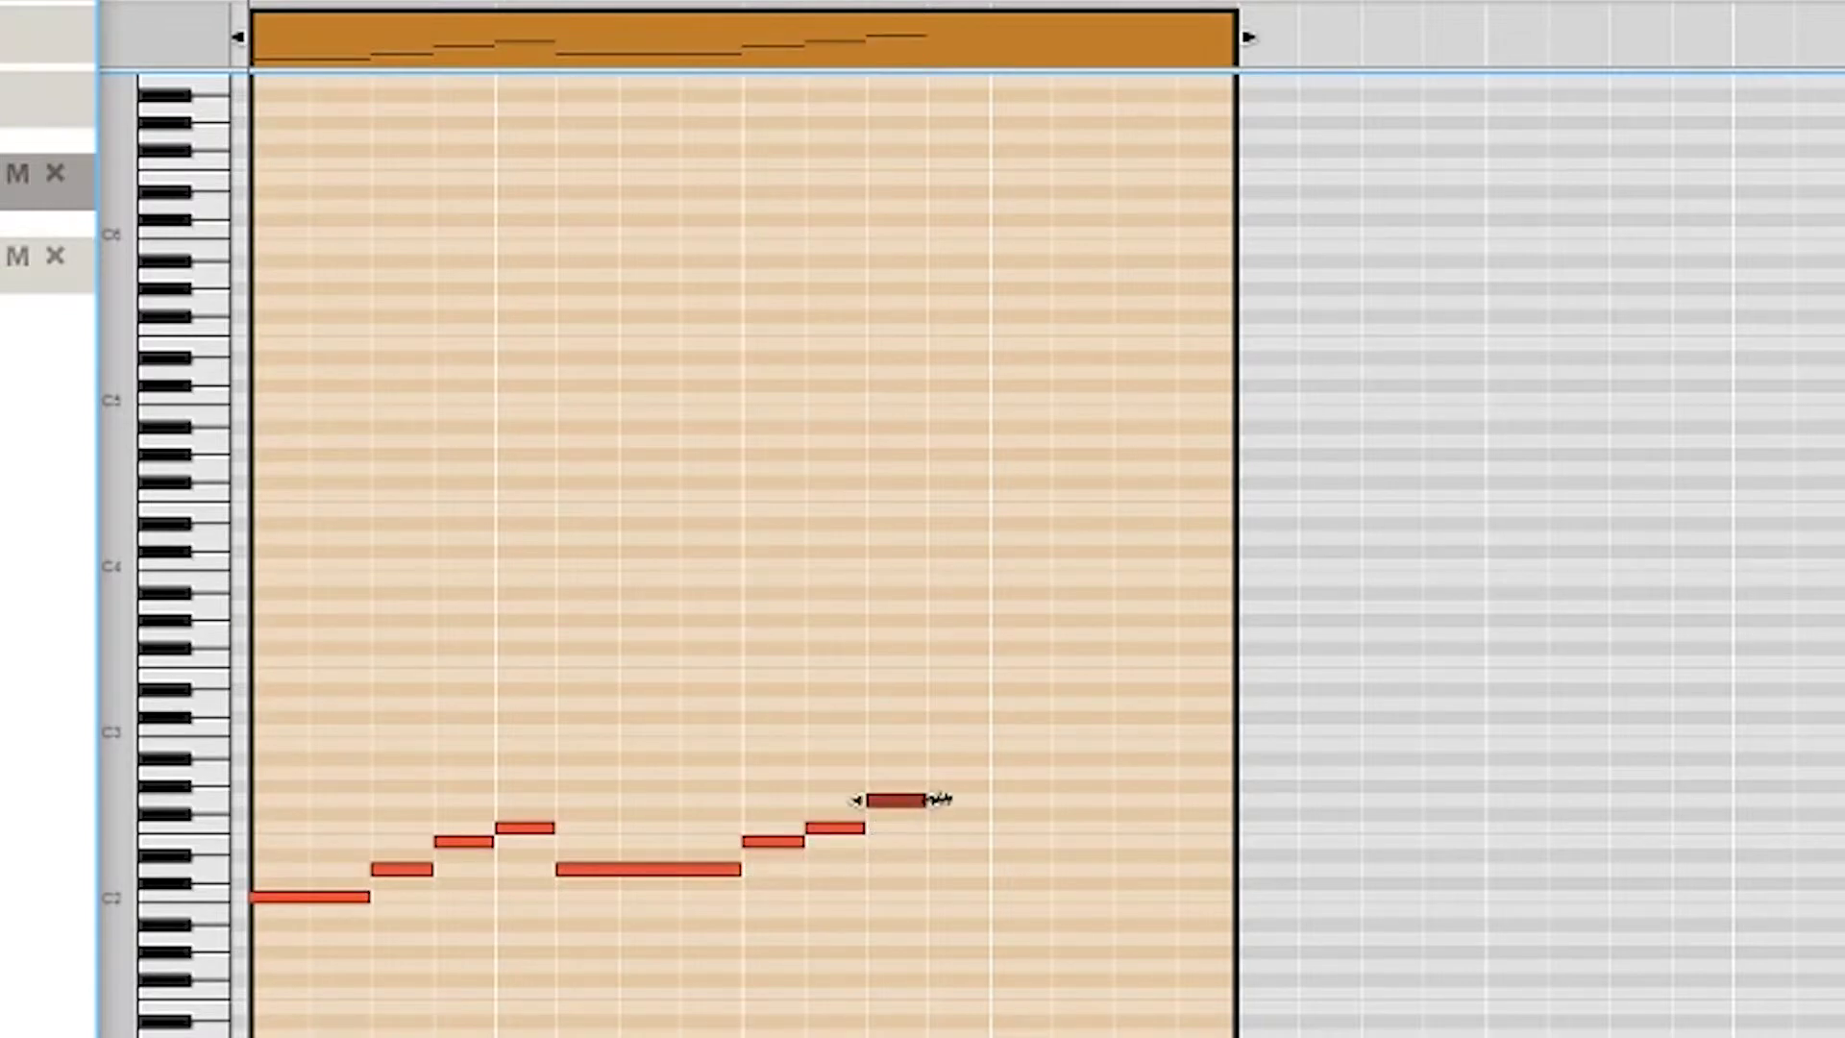
{"action": "left_click_drag", "start_coordinate": [927, 801], "coordinate": [989, 800]}
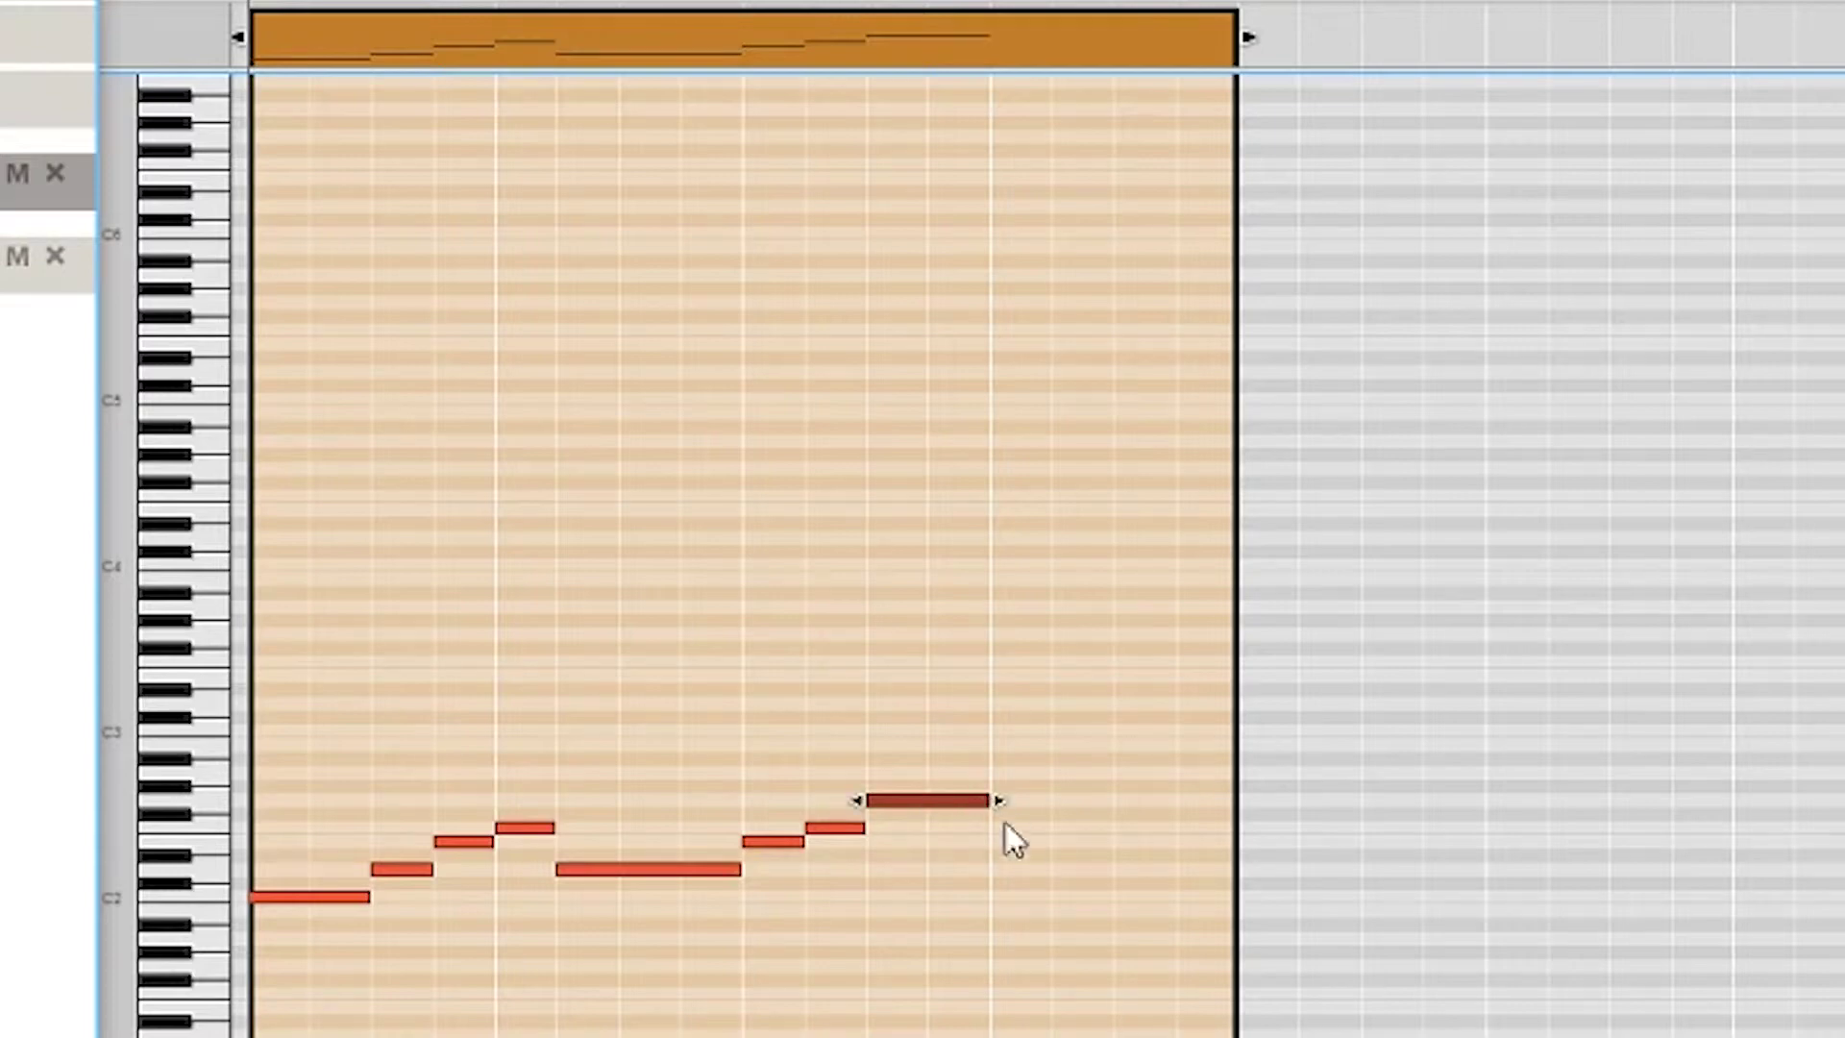
Finish the piano riff with an eighth-note E2 followed by sixteenth-notes D2 and G2 up to the end of the bar.
{"action": "left_click", "coordinate": [1009, 844]}
{"action": "left_click_drag", "start_coordinate": [1052, 852], "coordinate": [1138, 865]}
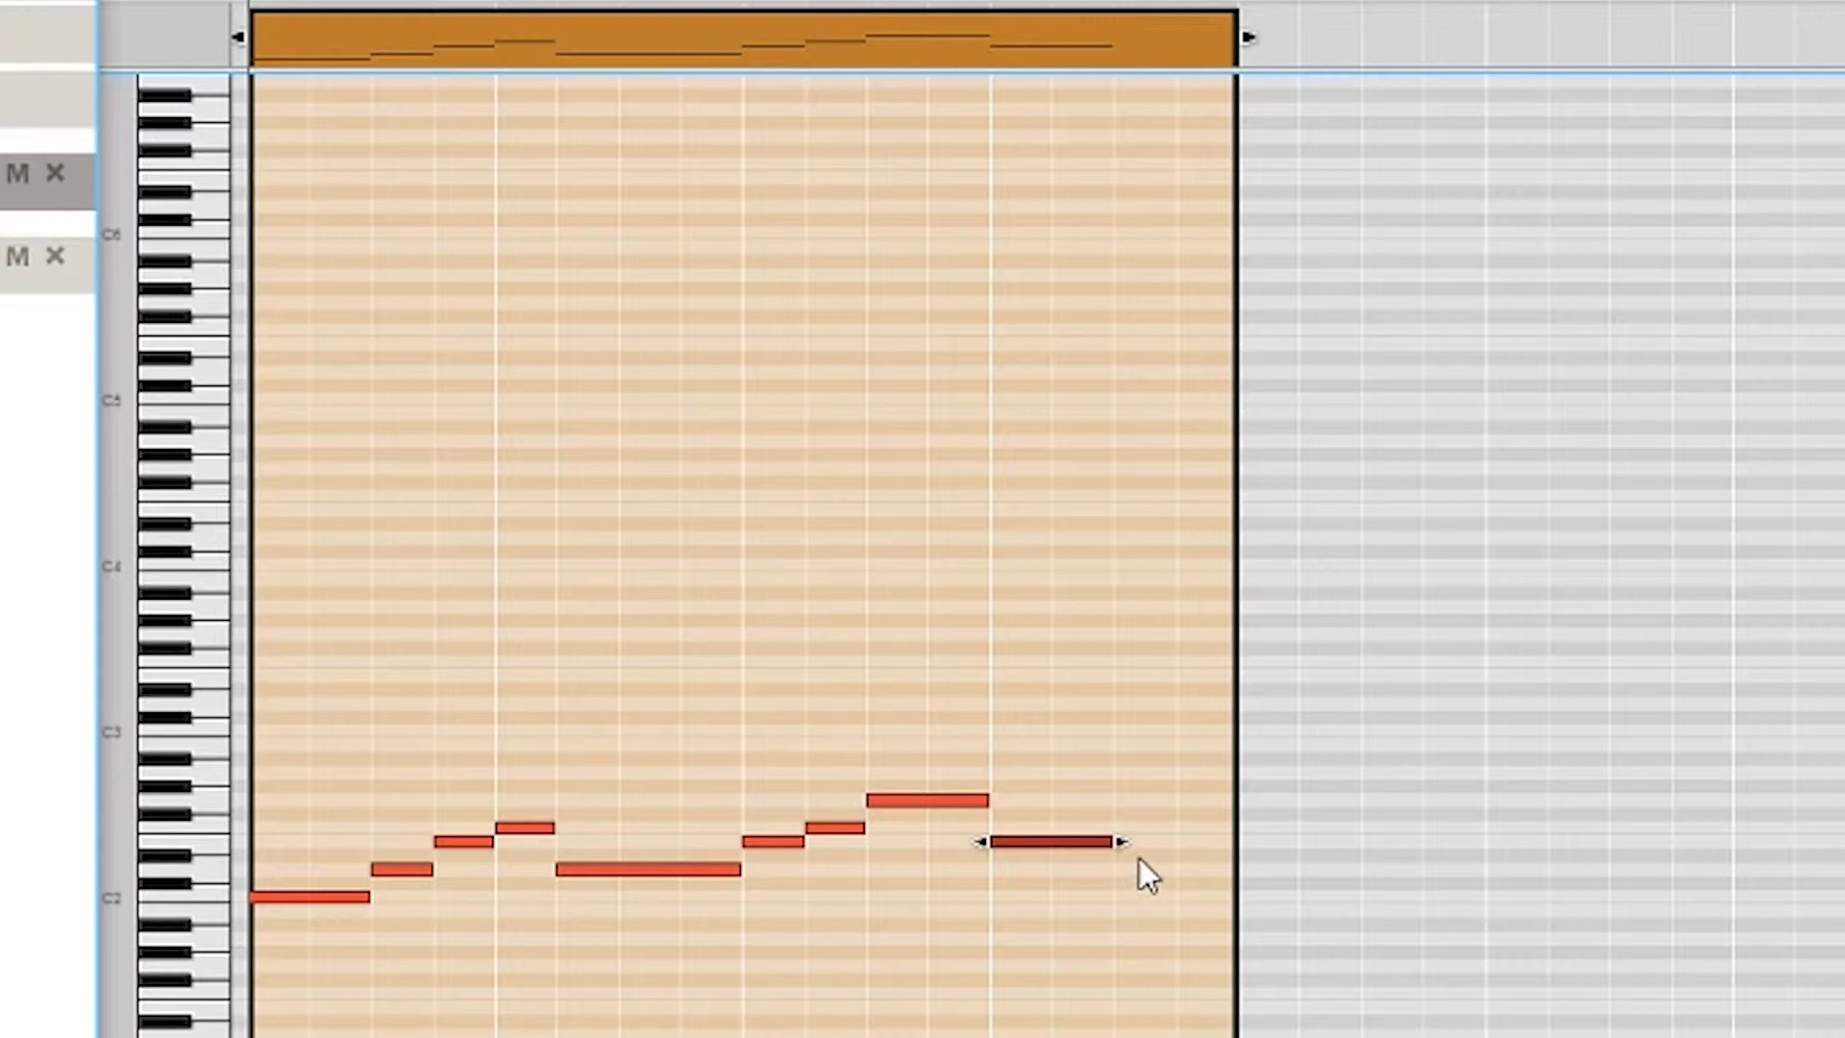
{"action": "left_click", "coordinate": [1147, 871]}
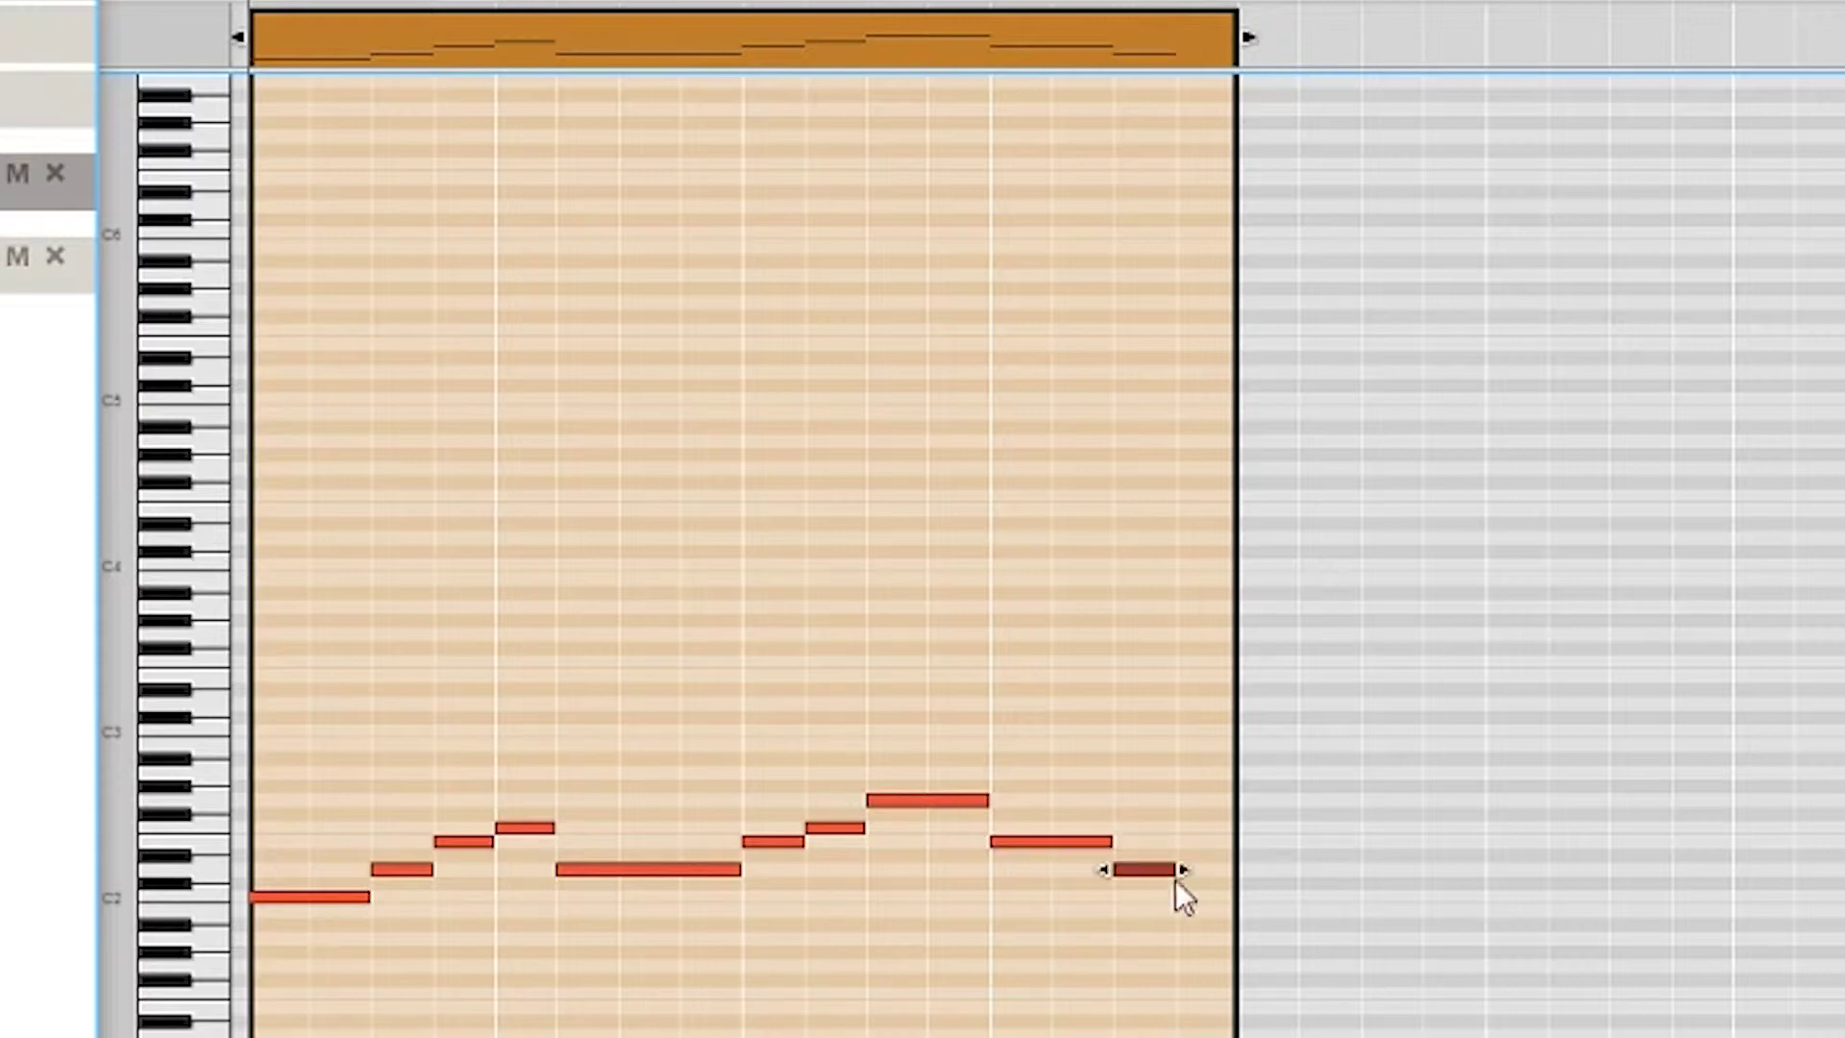
{"action": "left_click", "coordinate": [1193, 803]}
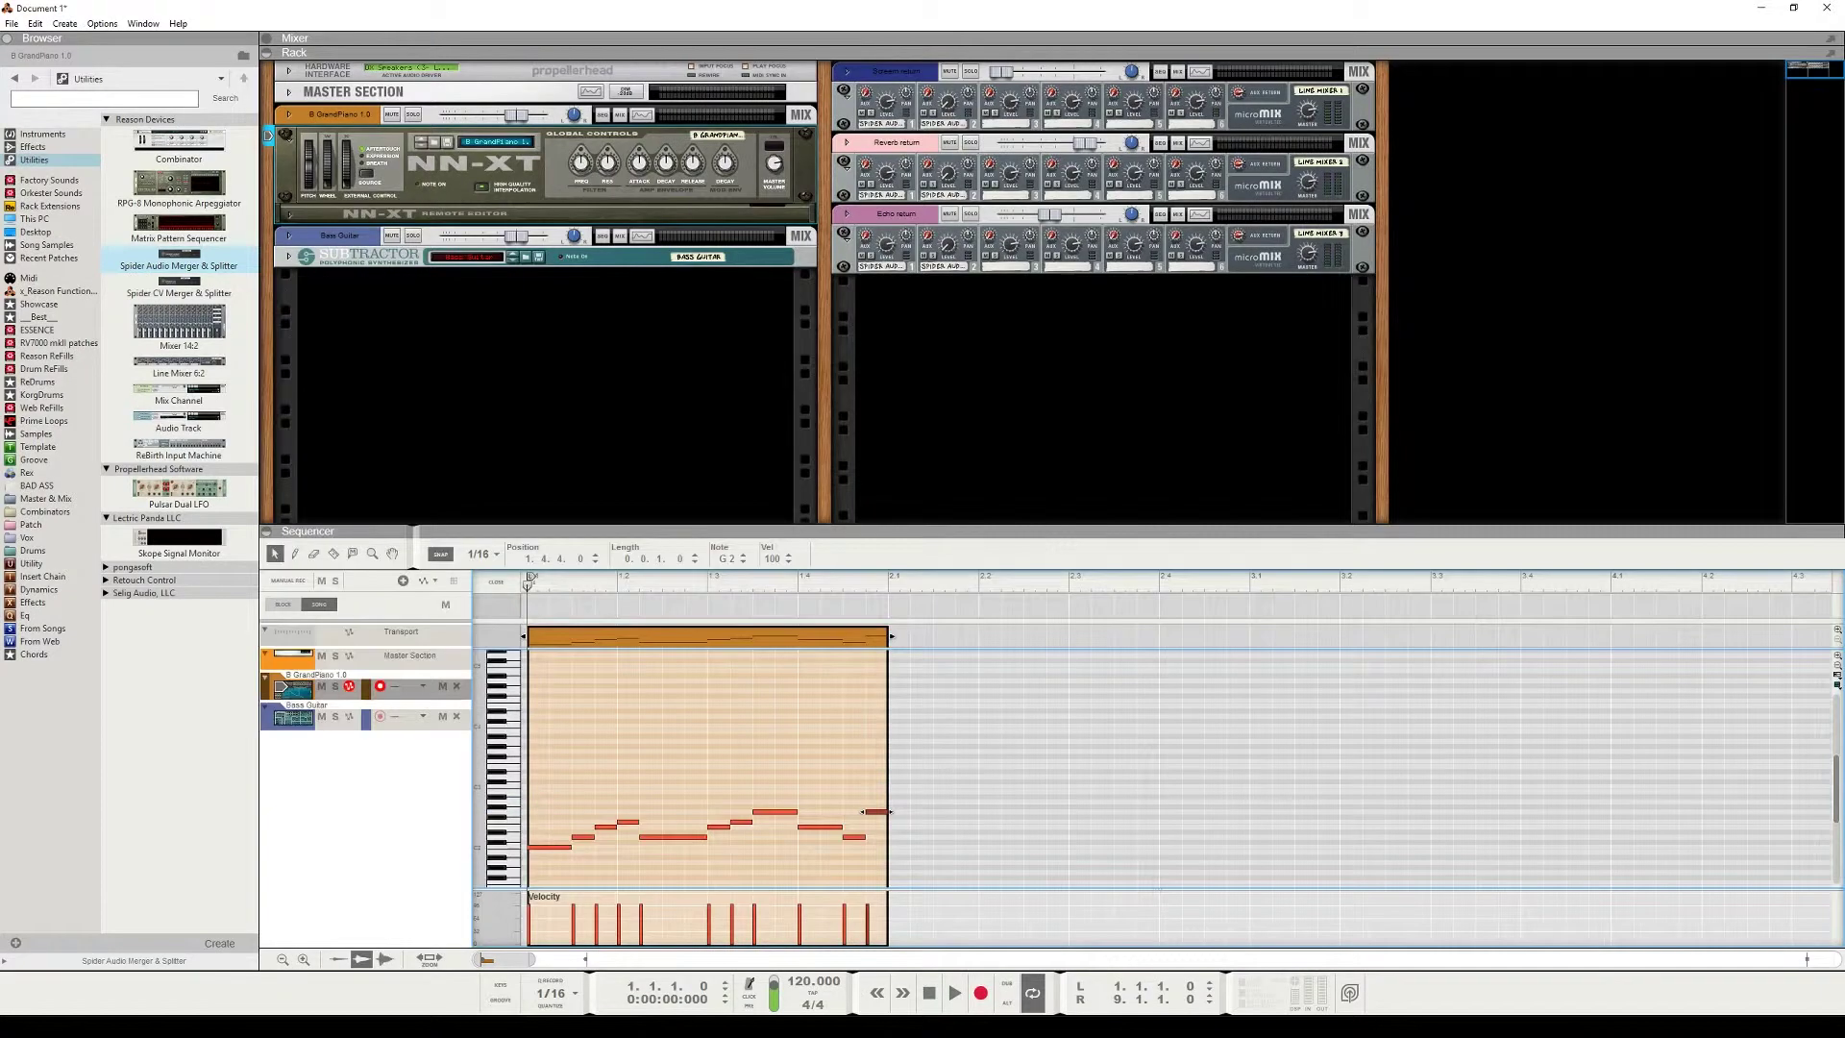
Start playback of the riff and return the sequencer from note editing to the arrangement with all tracks.
{"action": "key", "text": "F6"}
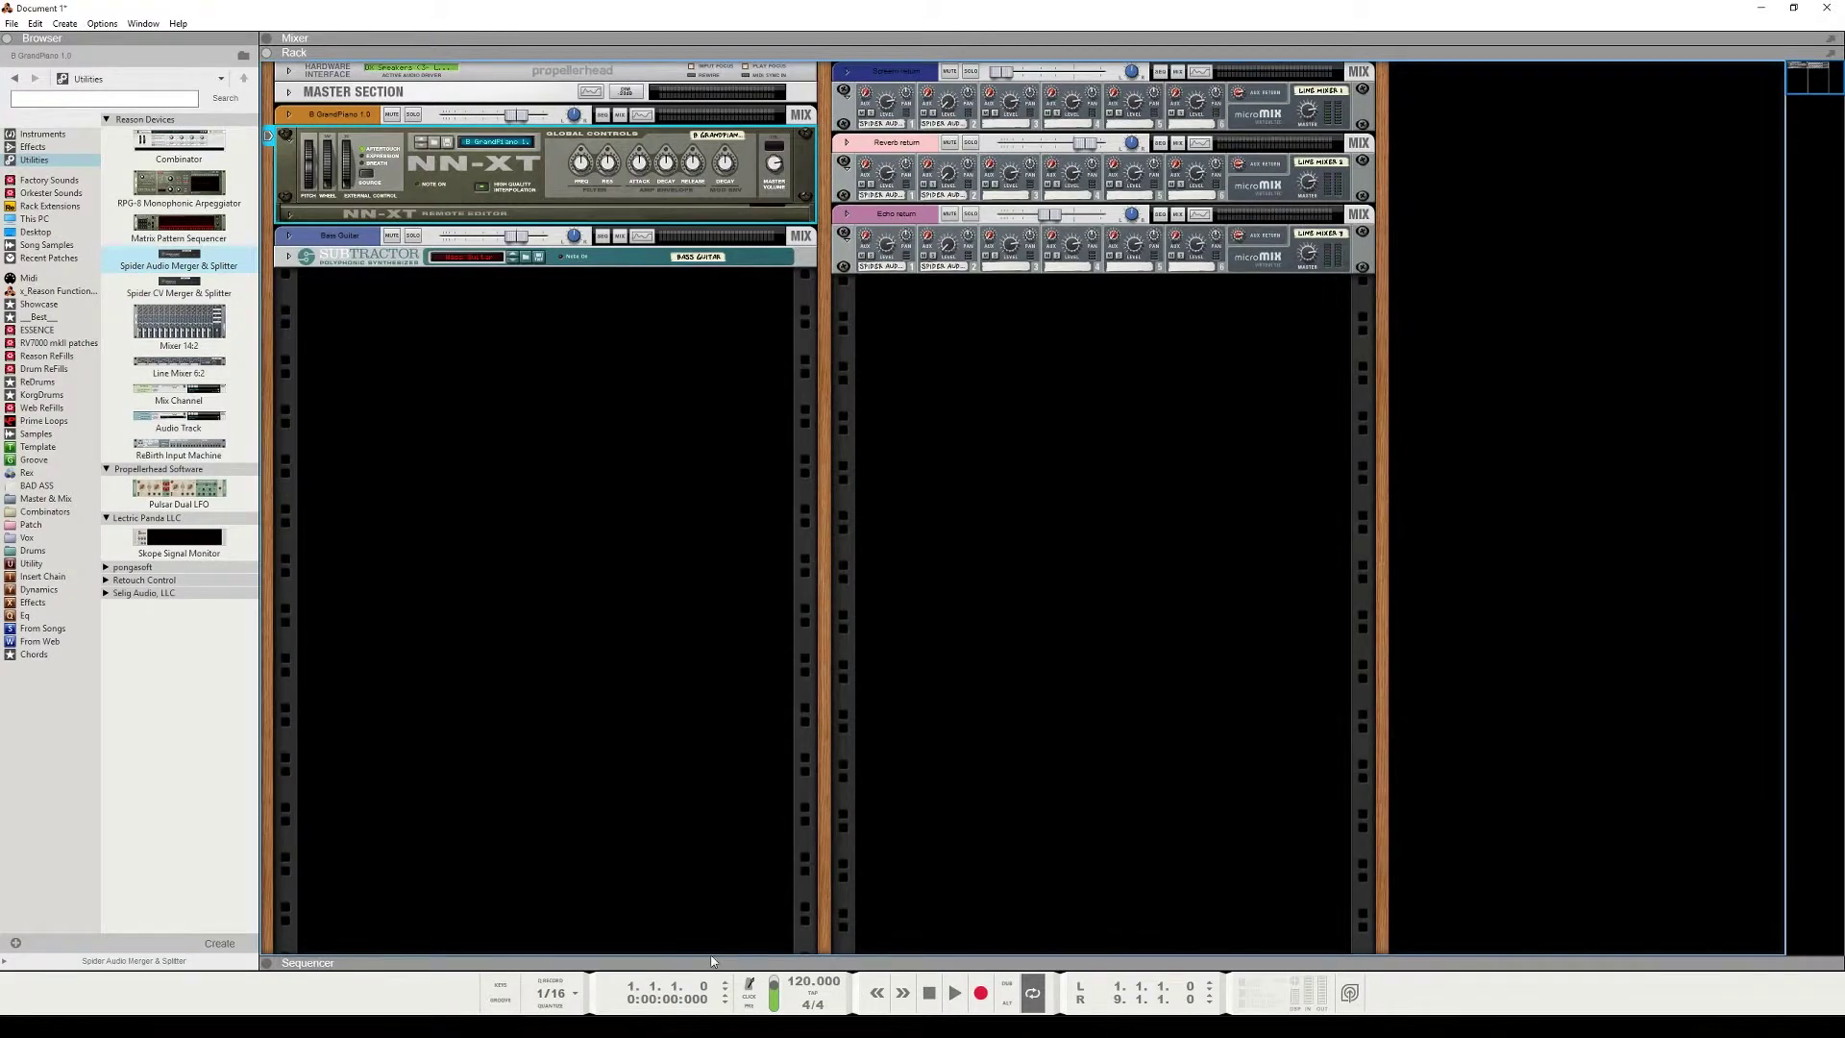
{"action": "left_click", "coordinate": [953, 995]}
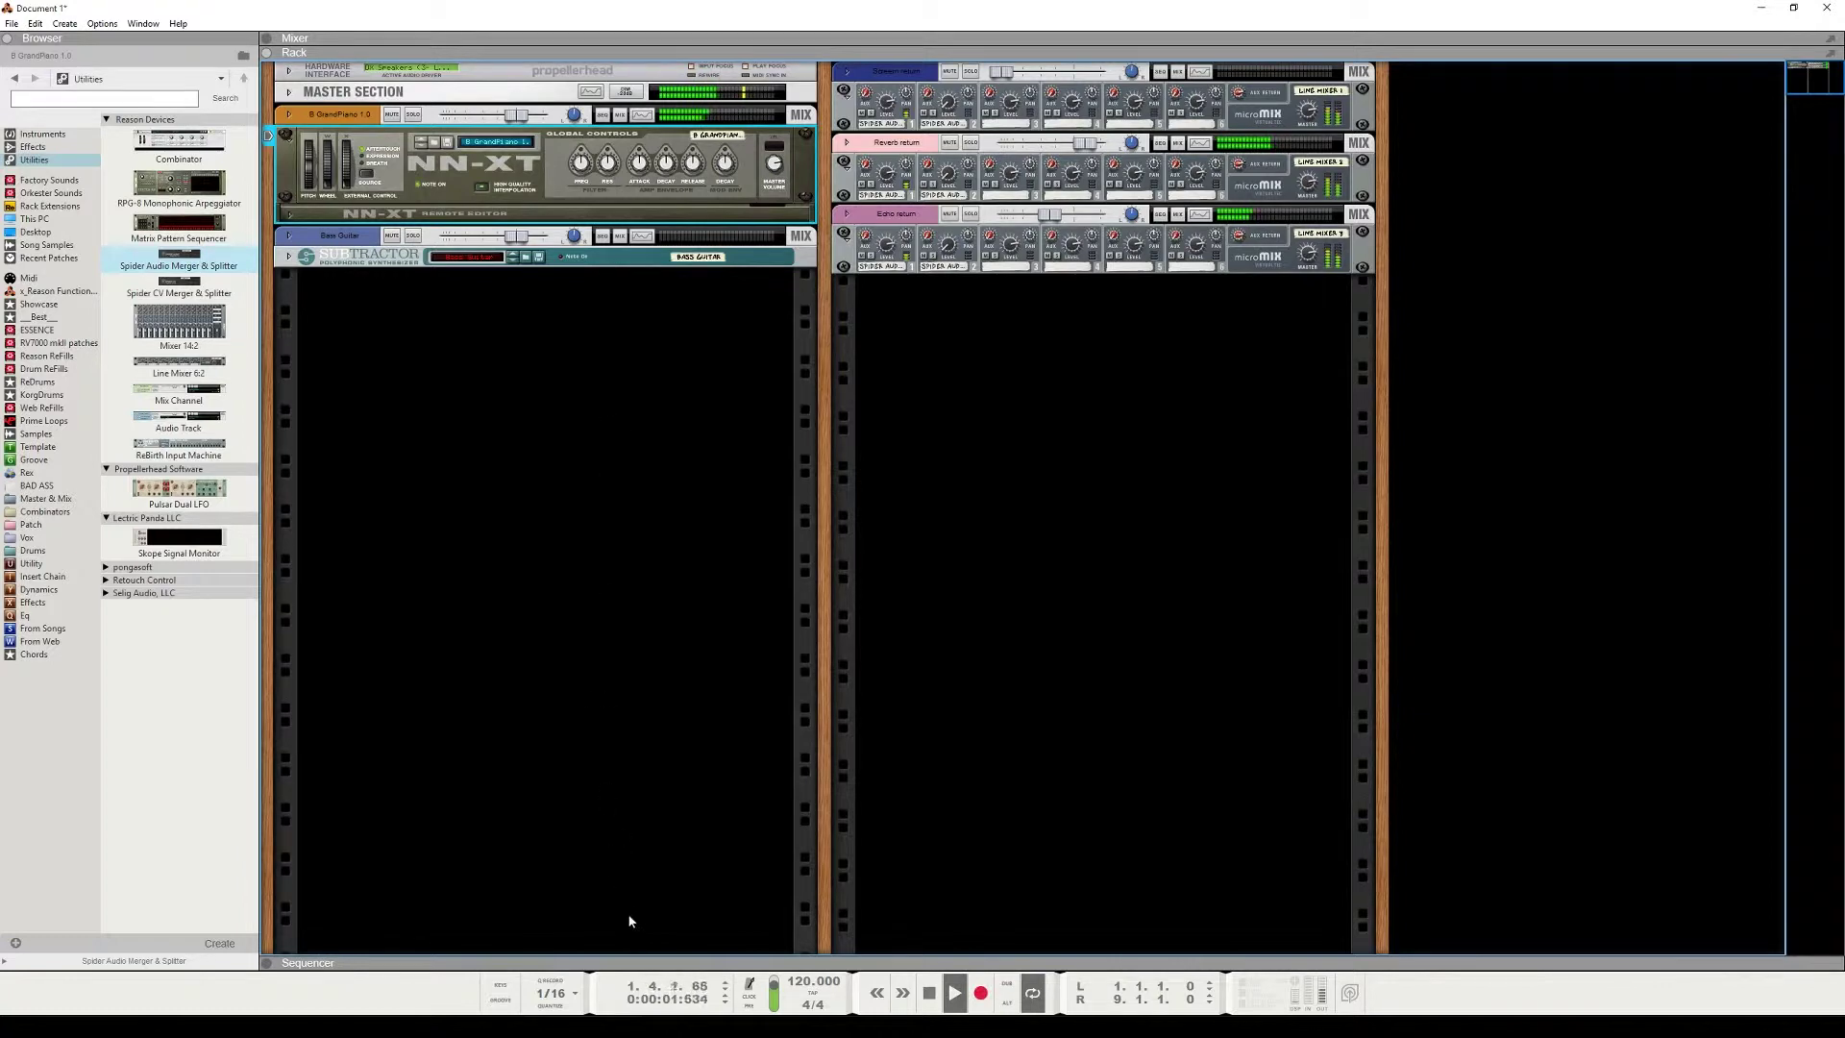
{"action": "left_click_drag", "start_coordinate": [629, 961], "coordinate": [625, 362]}
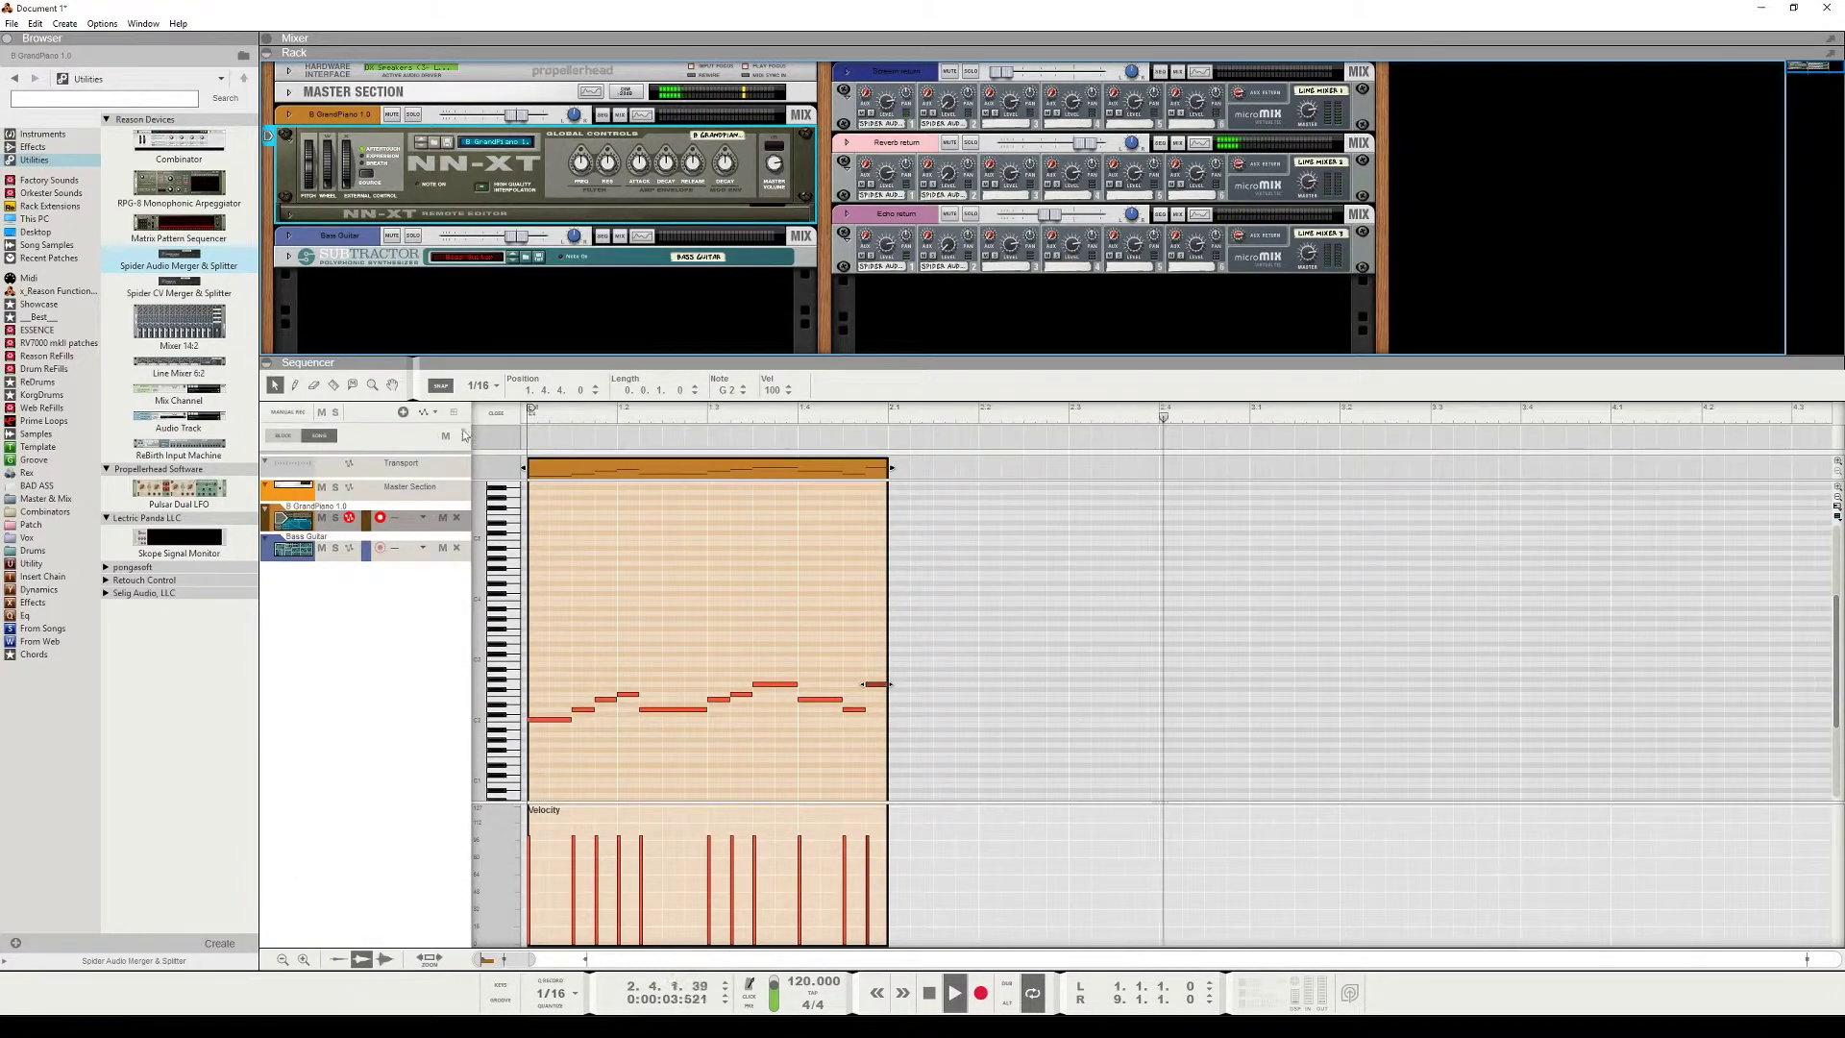
{"action": "left_click", "coordinate": [496, 415]}
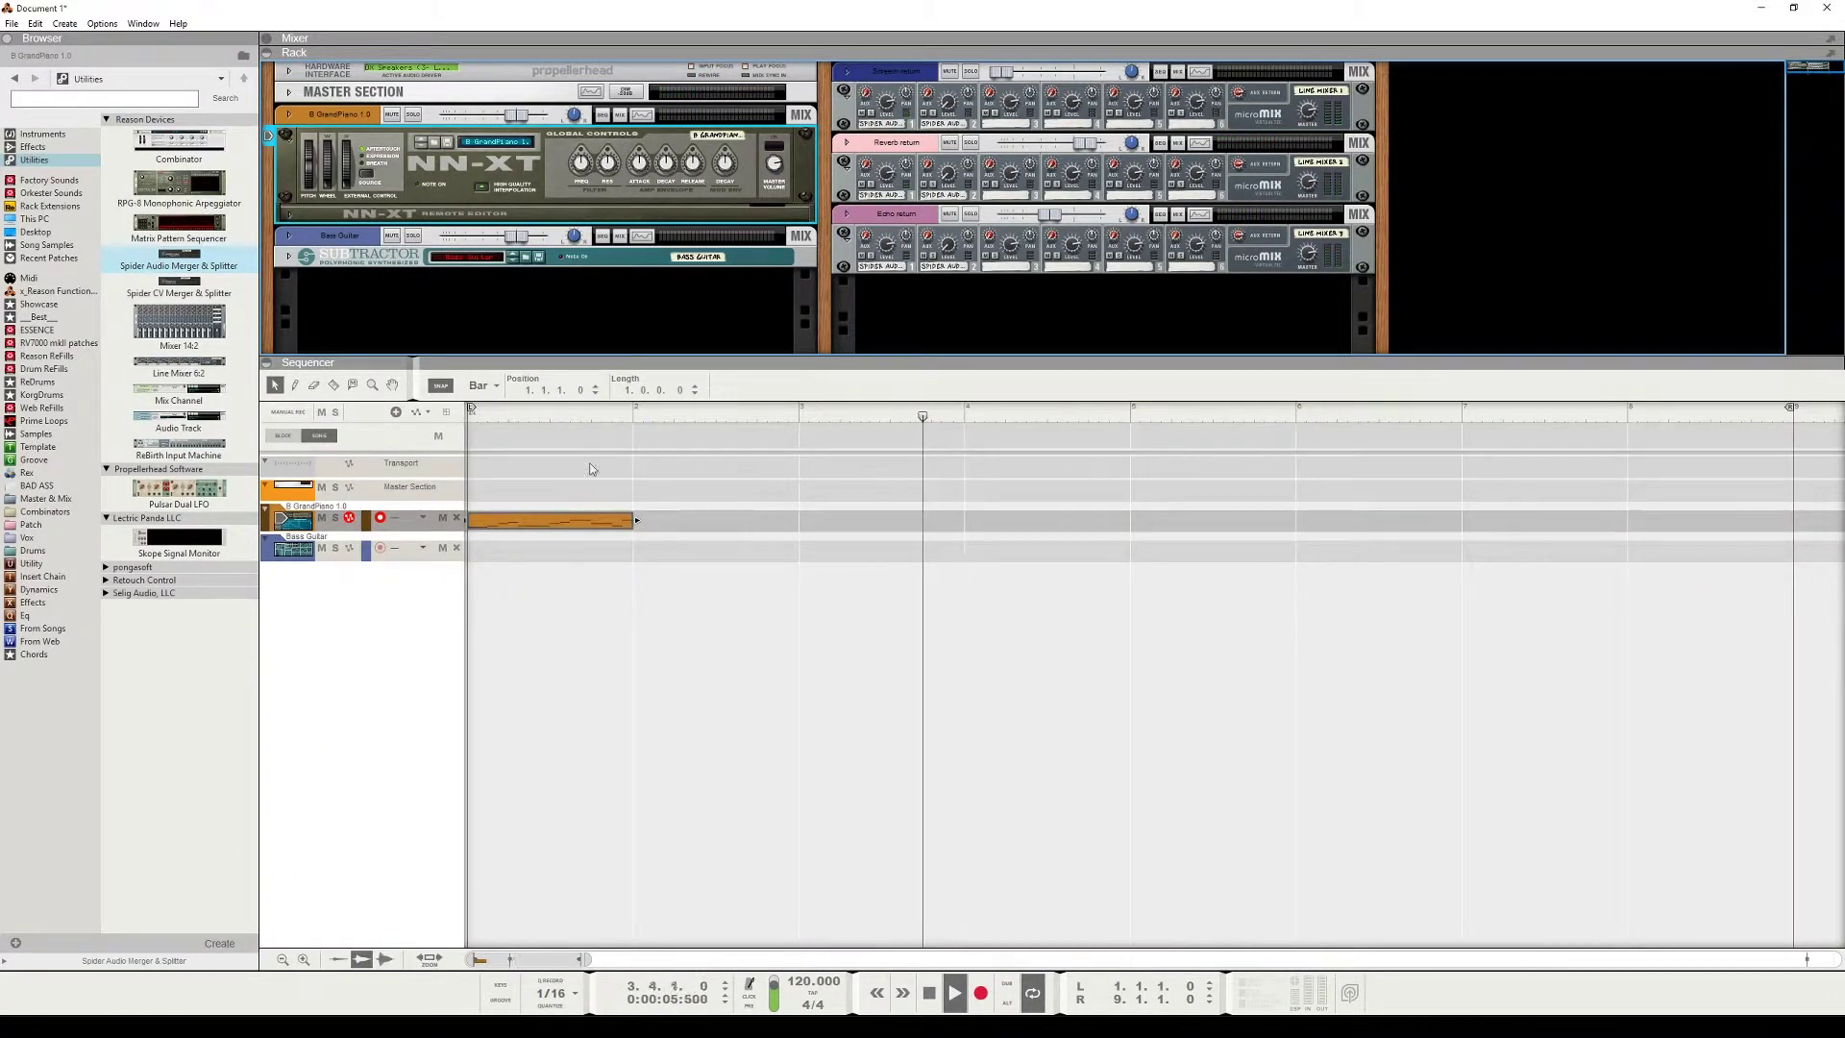
Set the loop to the one-bar piano clip and copy the clip onto the Bass Guitar track at bar 1.
{"action": "left_click", "coordinate": [590, 517]}
{"action": "key", "text": "ctrl+l"}
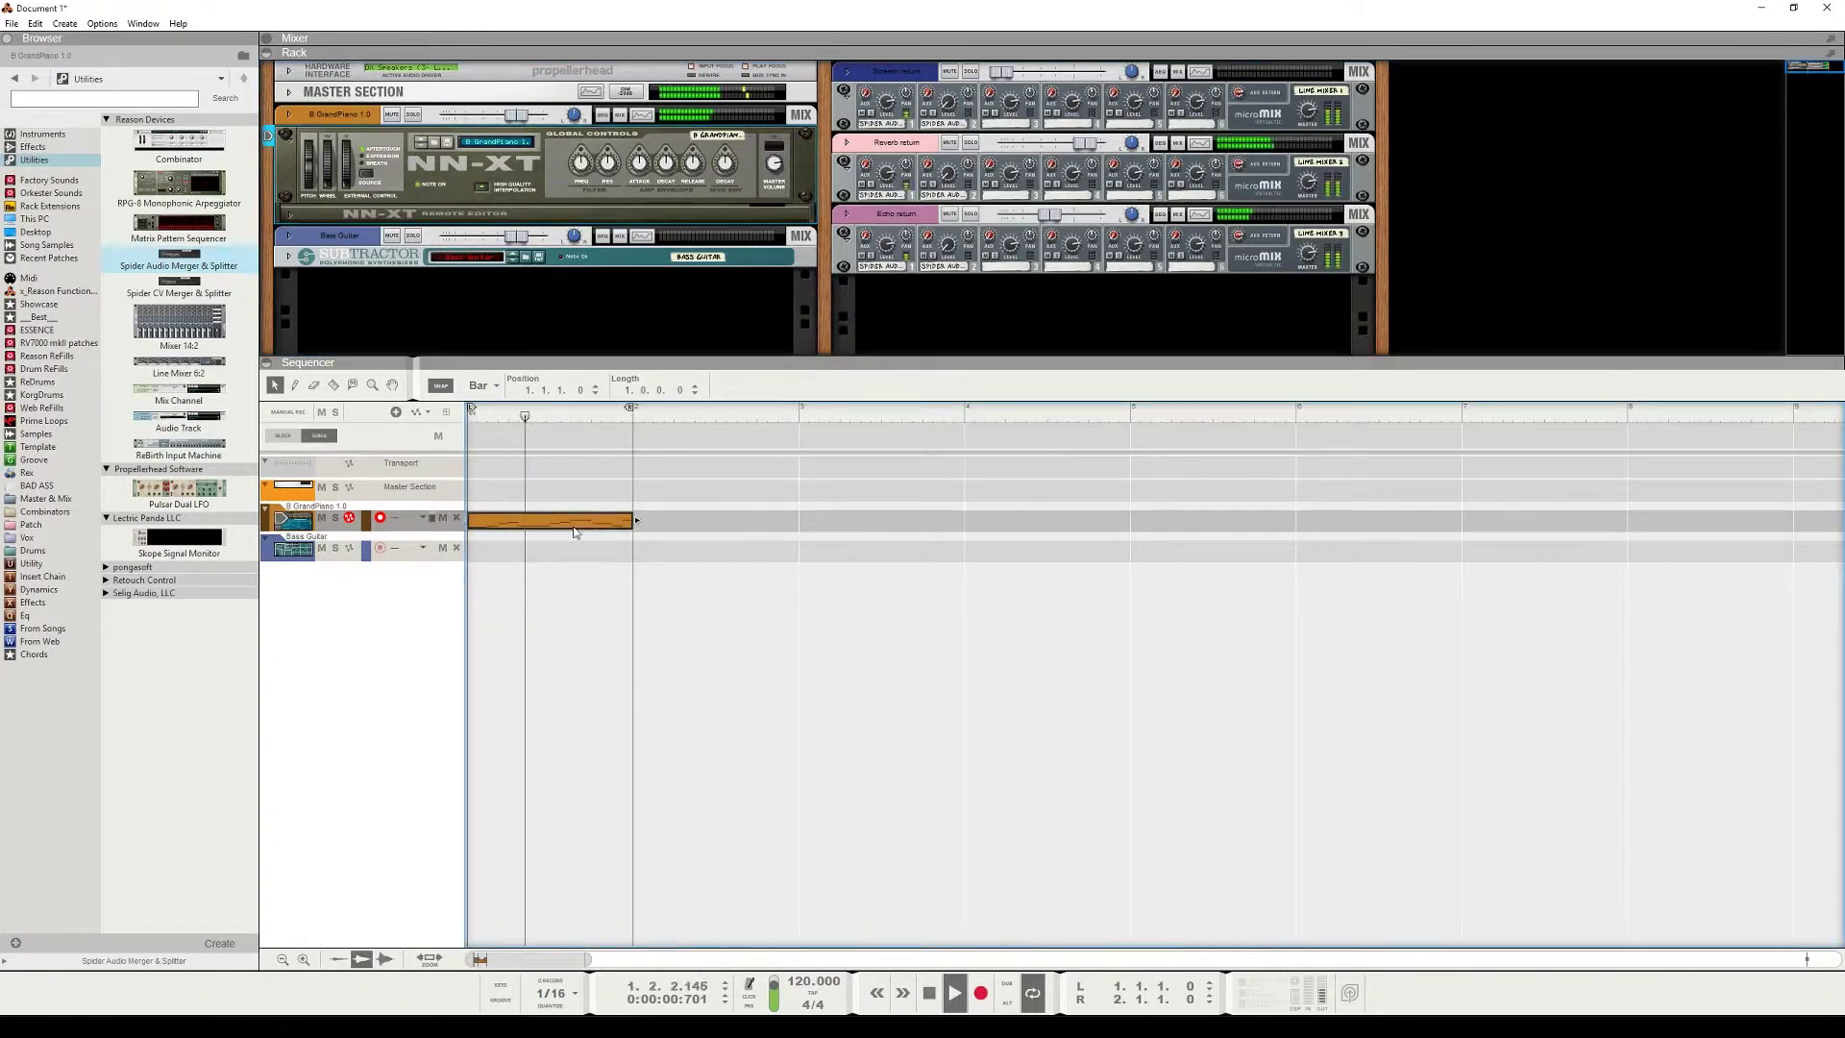
{"action": "left_click_drag", "start_coordinate": [499, 528], "coordinate": [501, 553]}
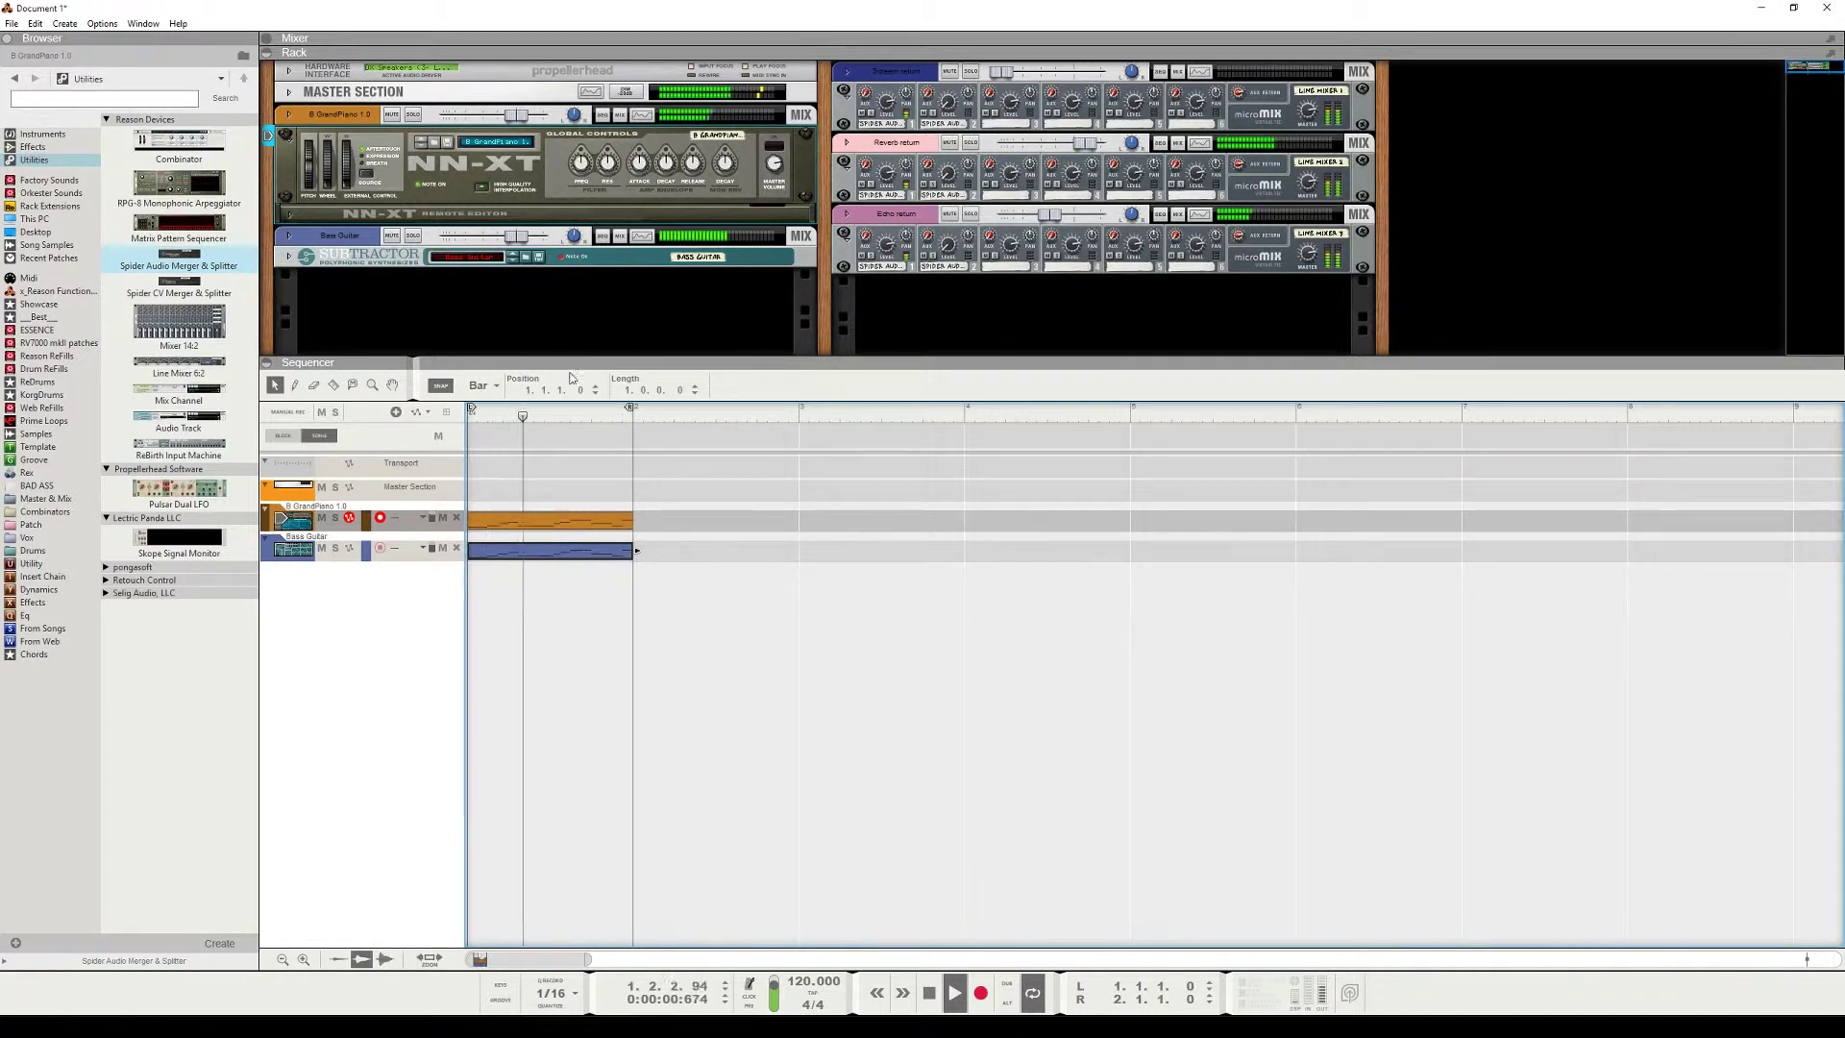
Enlarge the rack and use Mirror Source Track Color to turn the Scream, Reverb and Echo return channel labels light grey.
{"action": "left_click_drag", "start_coordinate": [626, 363], "coordinate": [625, 769]}
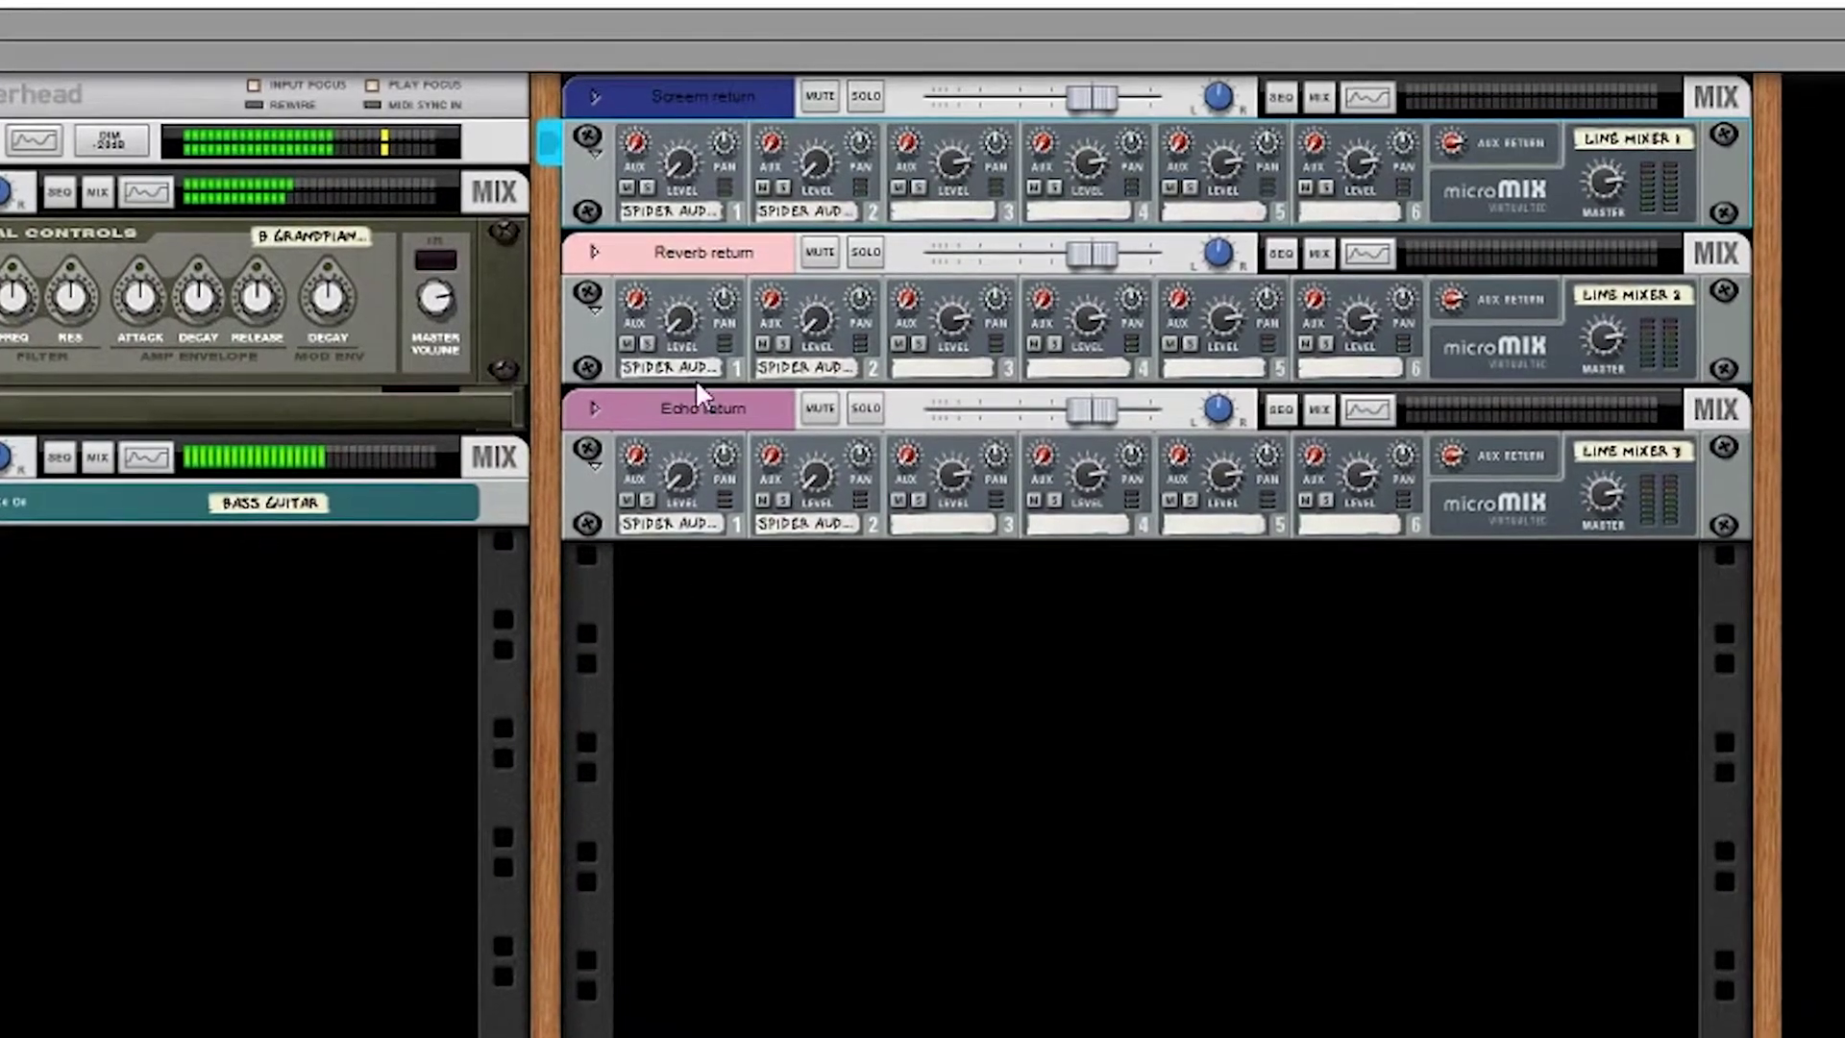
{"action": "left_click", "coordinate": [729, 100]}
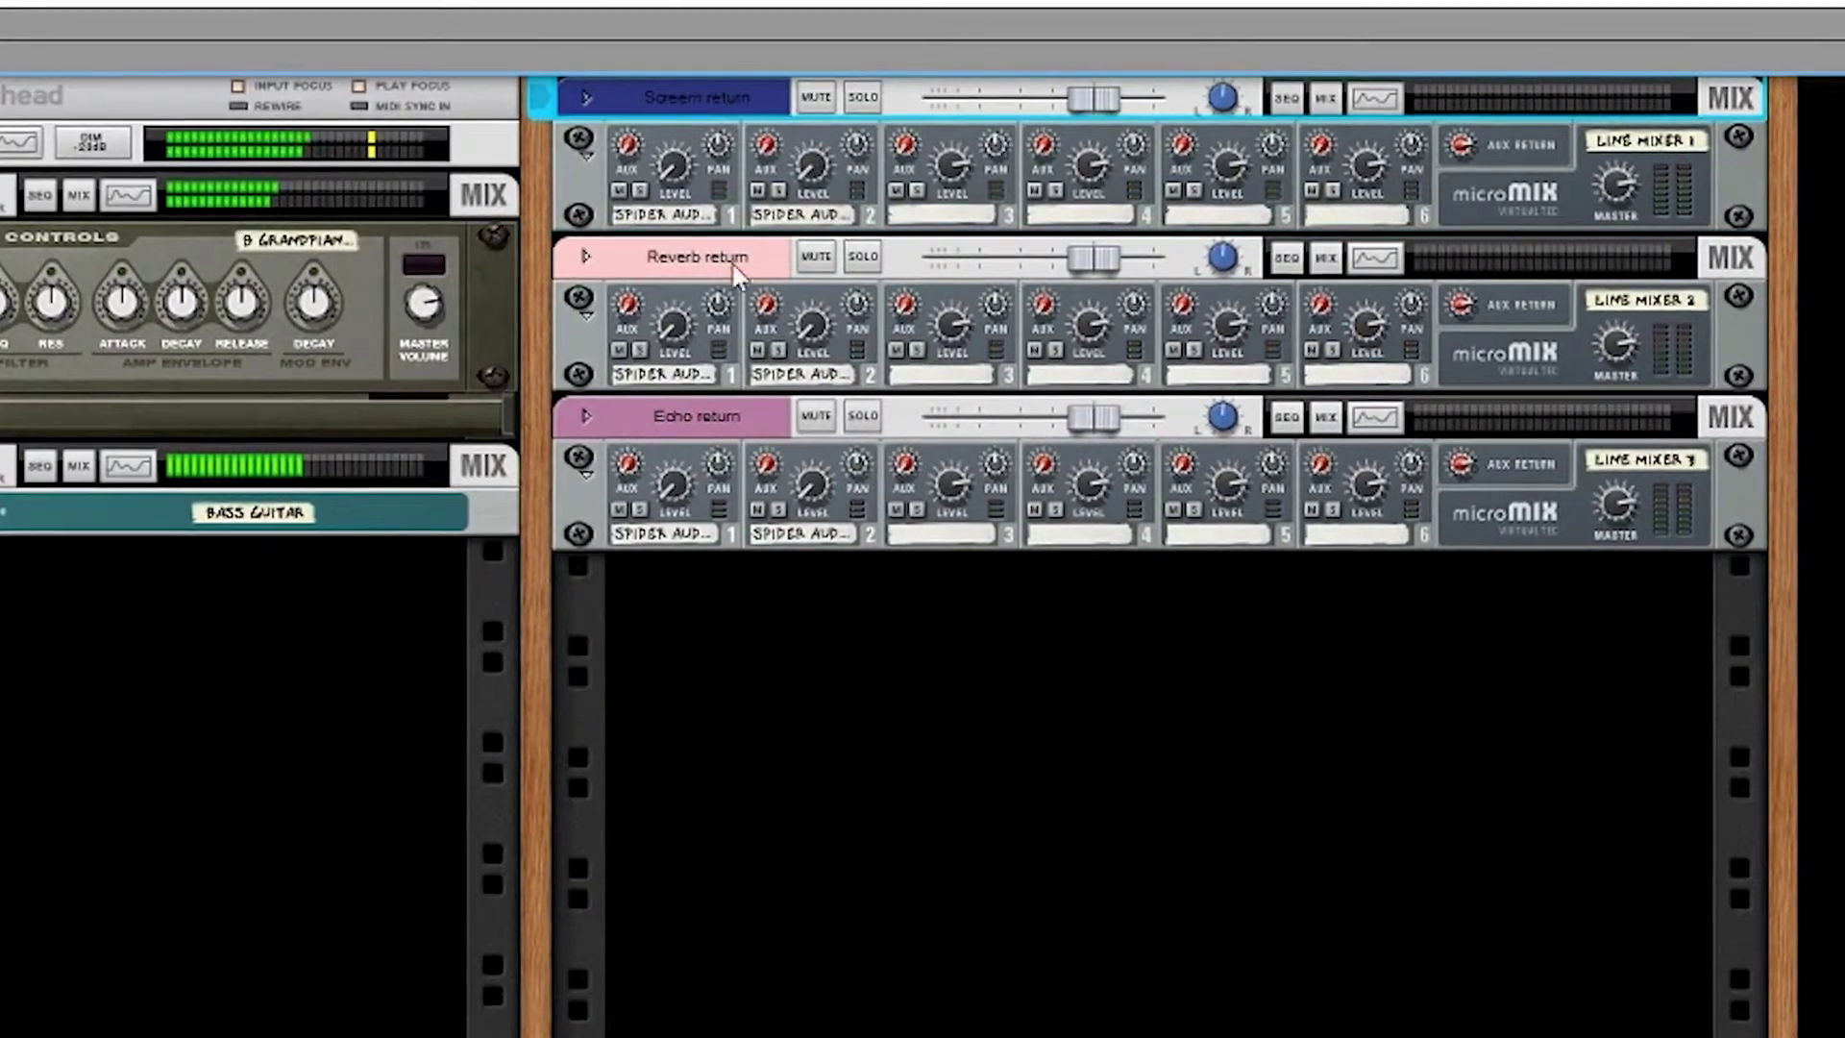
{"action": "left_click", "coordinate": [748, 413], "text": "shift"}
{"action": "right_click", "coordinate": [748, 413]}
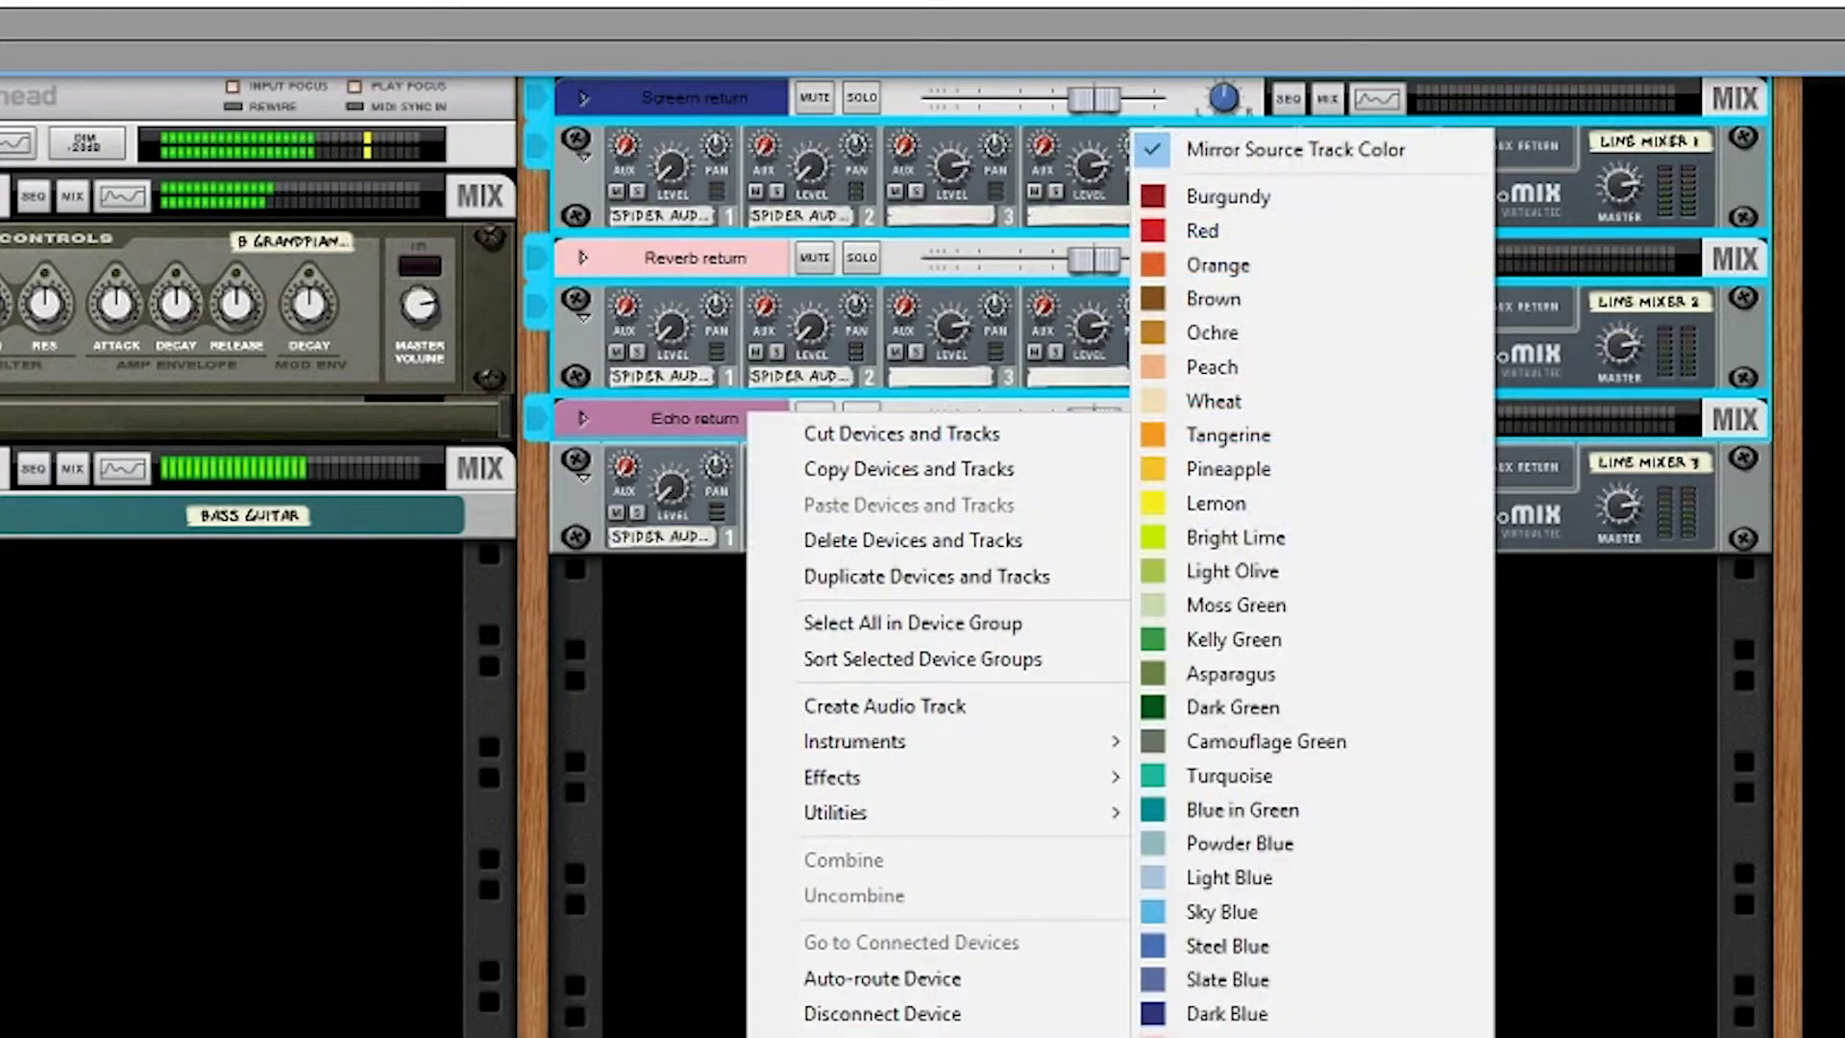
{"action": "left_click", "coordinate": [1240, 141]}
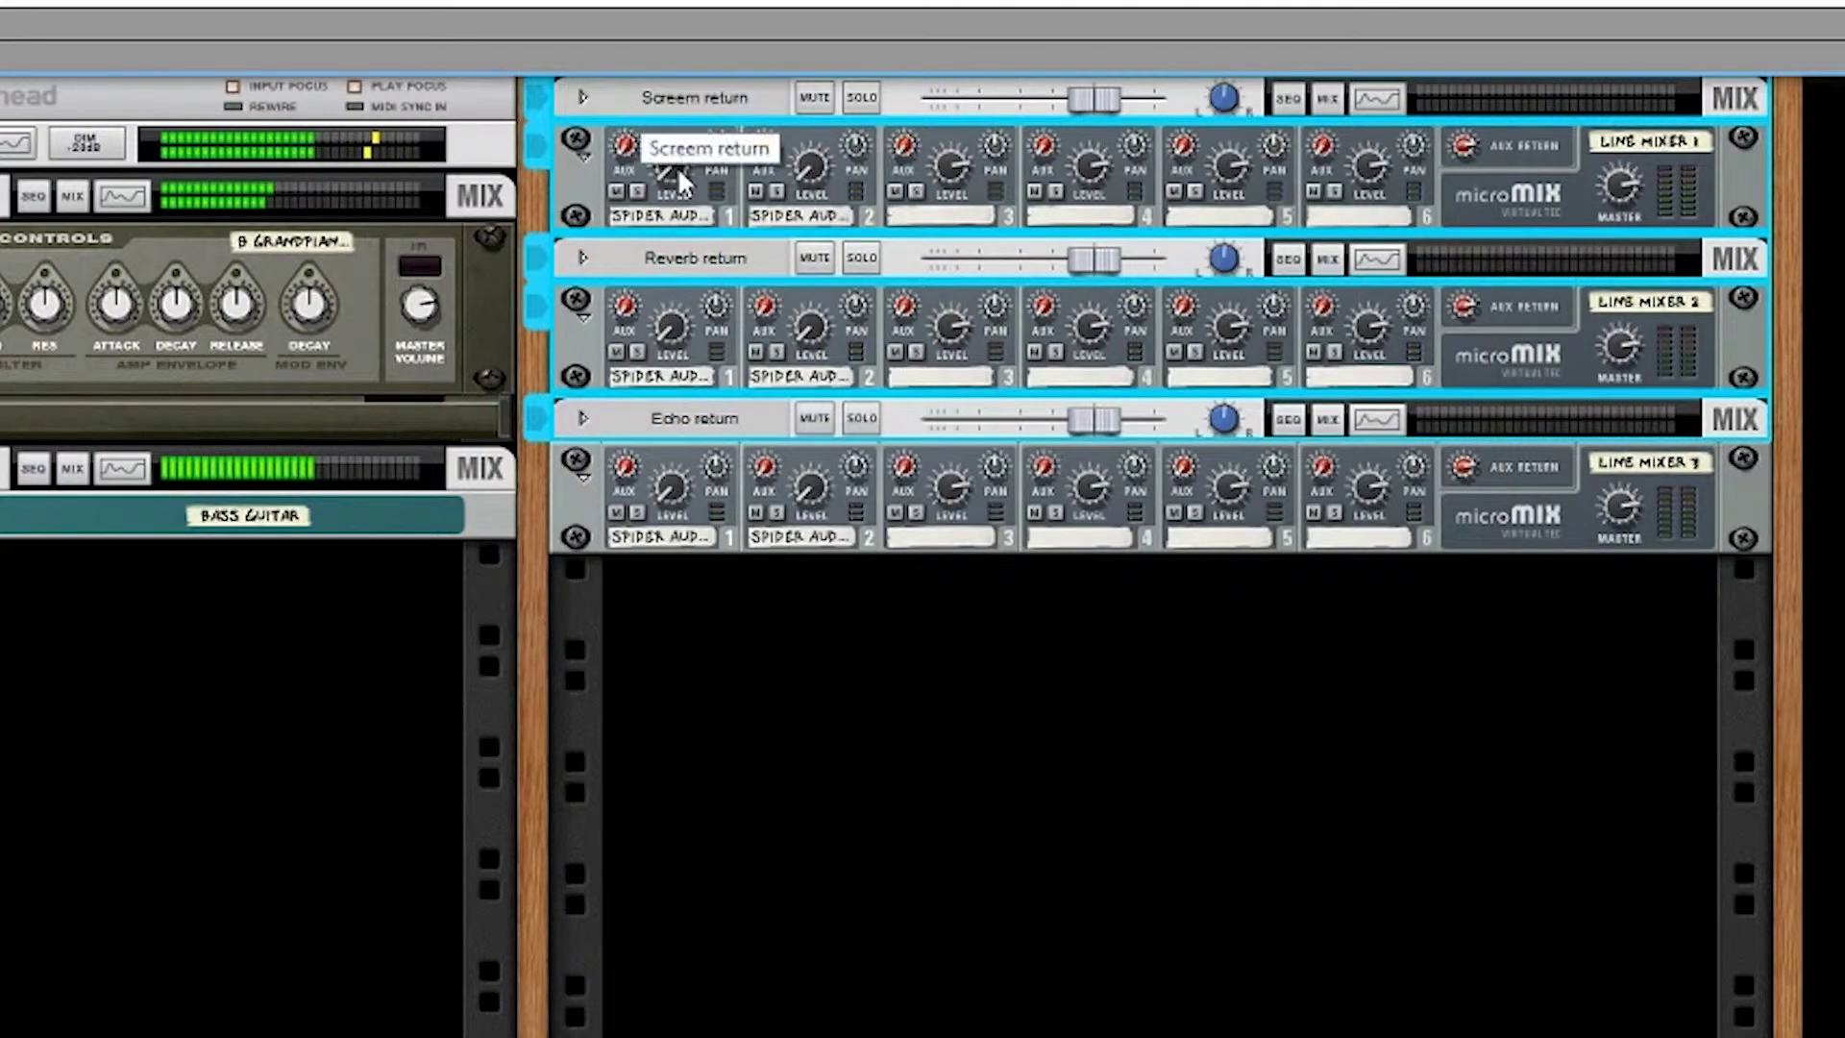
Audition the Scream send by briefly raising Line Mixer 1's channel 1 and channel 2 levels in turn, returning each to 0.
{"action": "left_click_drag", "start_coordinate": [672, 165], "coordinate": [649, 61]}
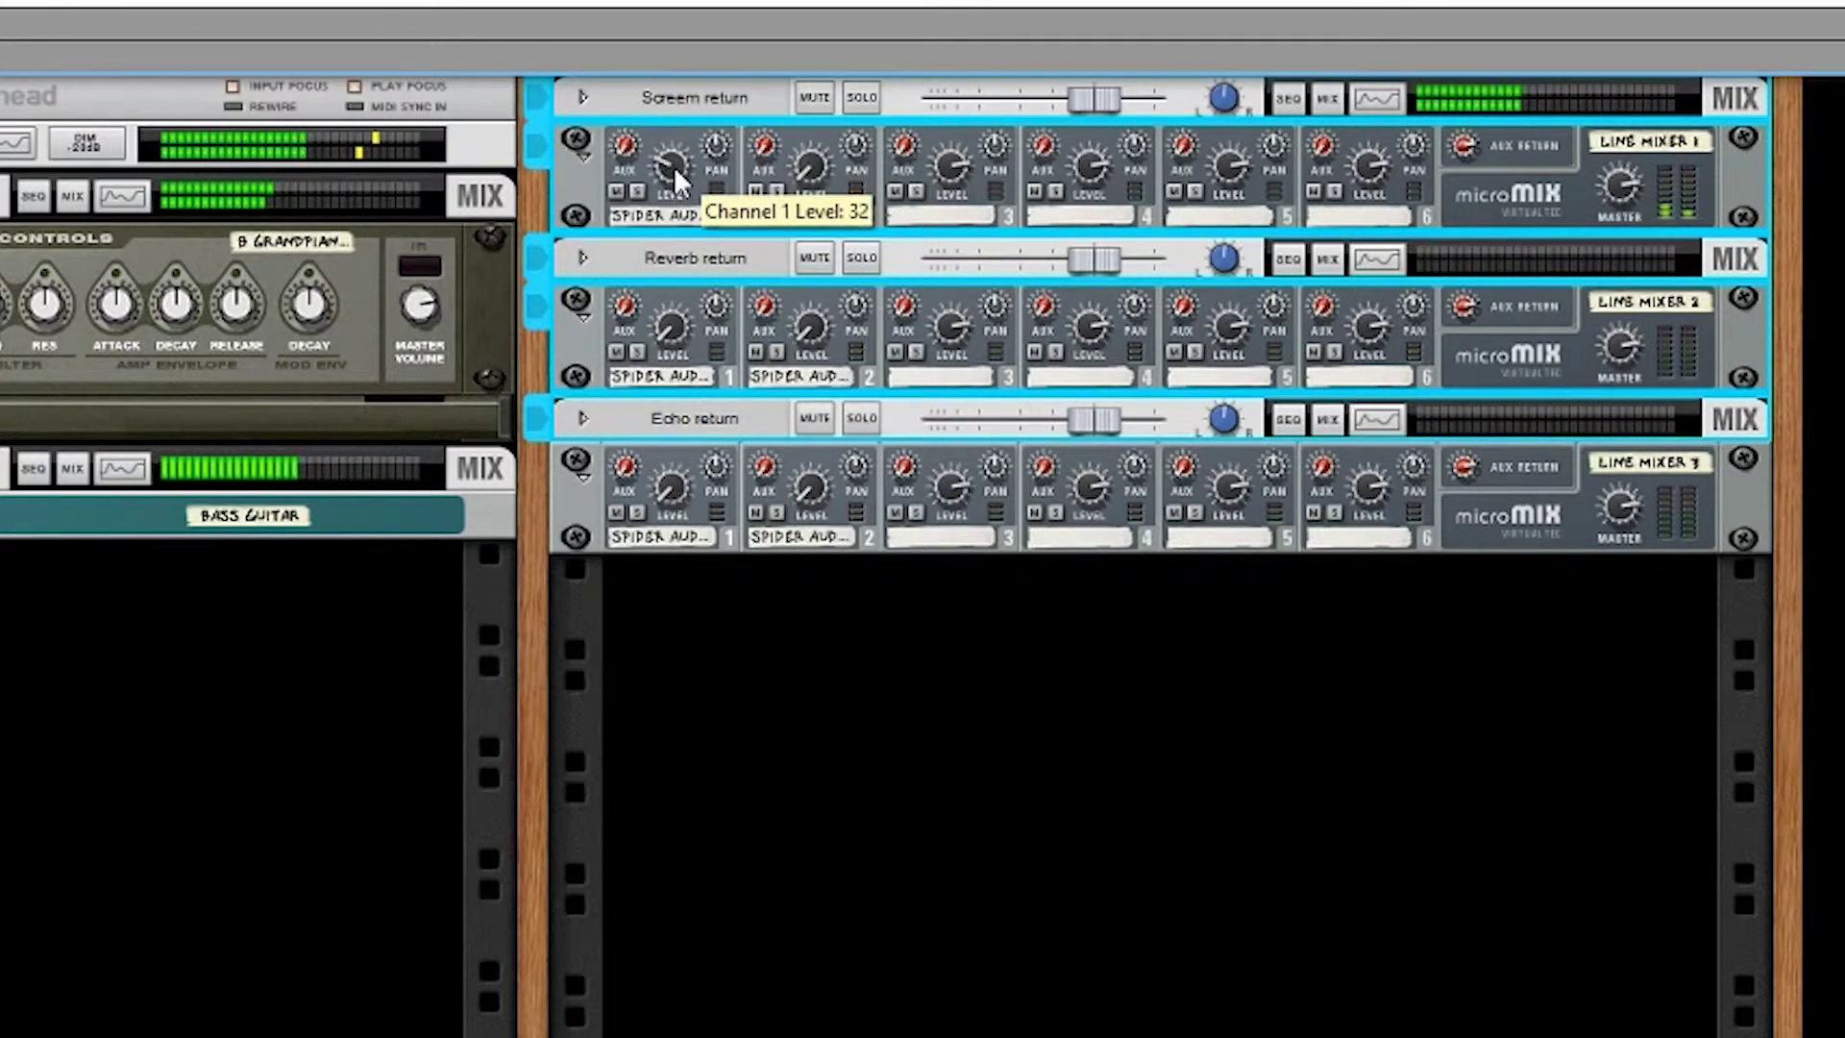
{"action": "left_click_drag", "start_coordinate": [672, 164], "coordinate": [823, 287]}
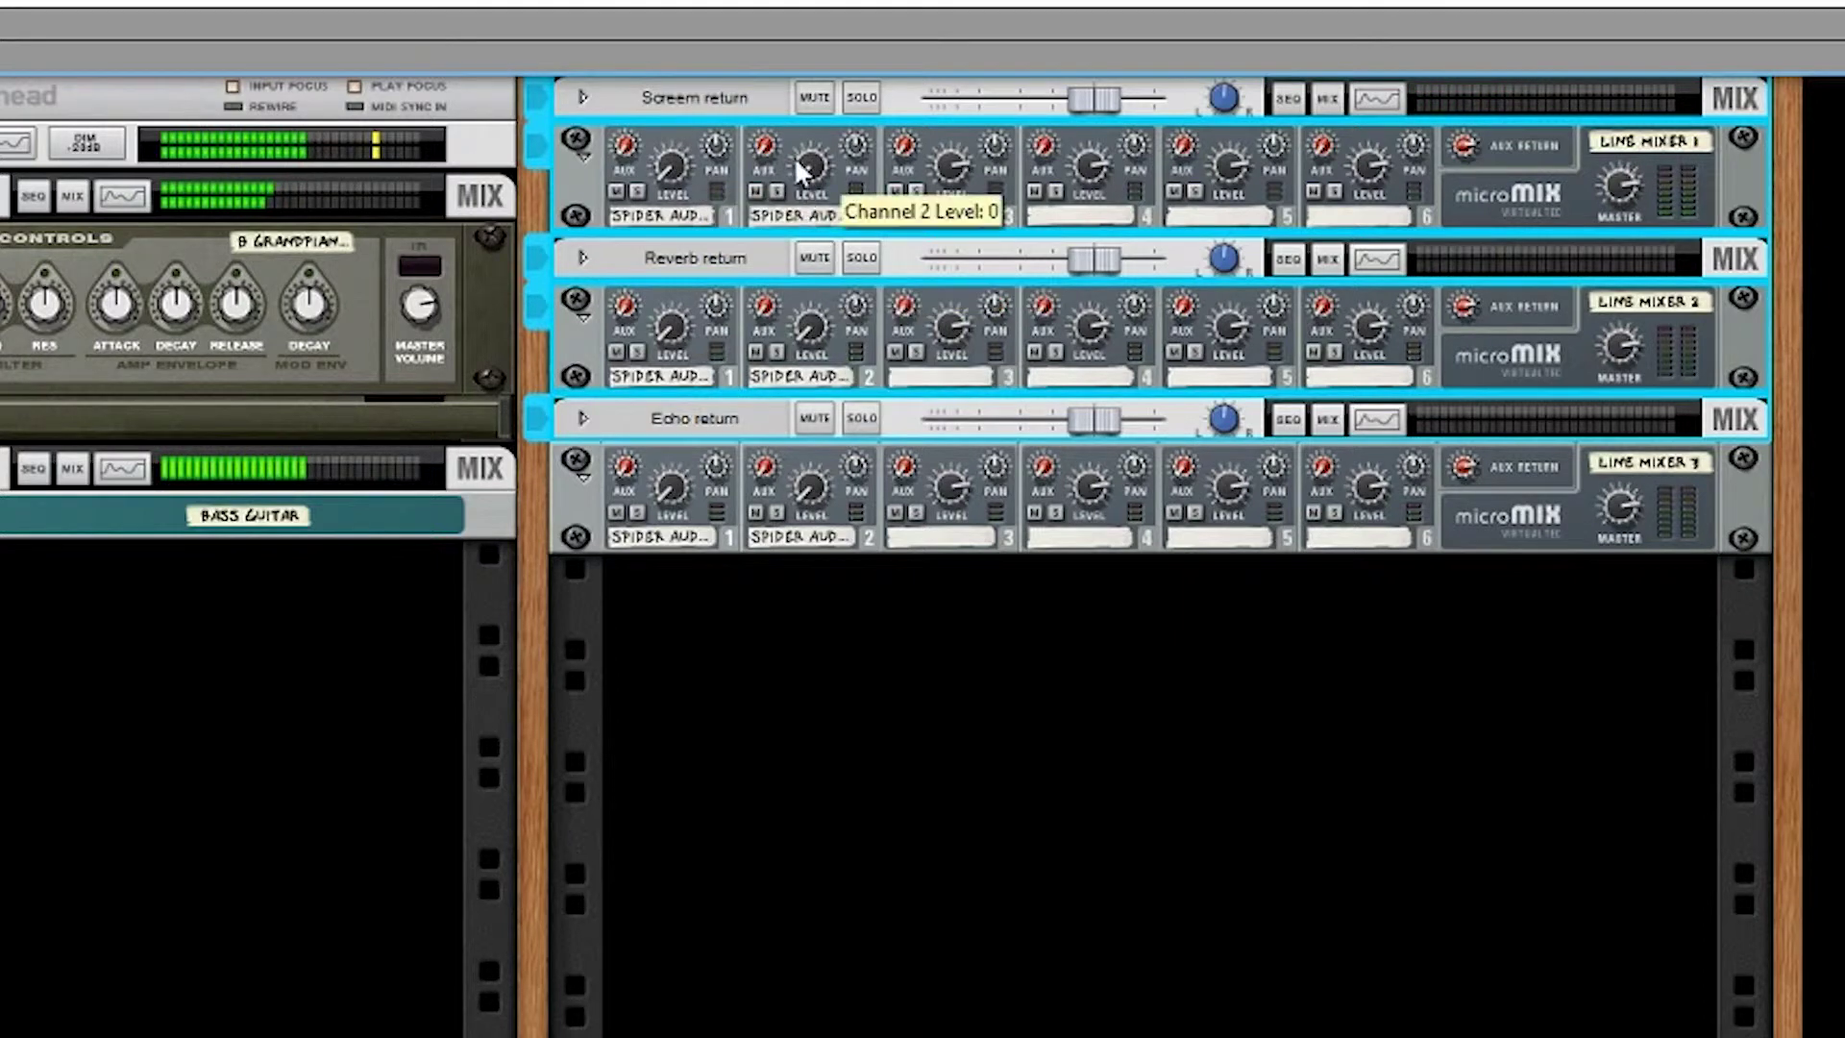
{"action": "left_click_drag", "start_coordinate": [806, 165], "coordinate": [795, 332]}
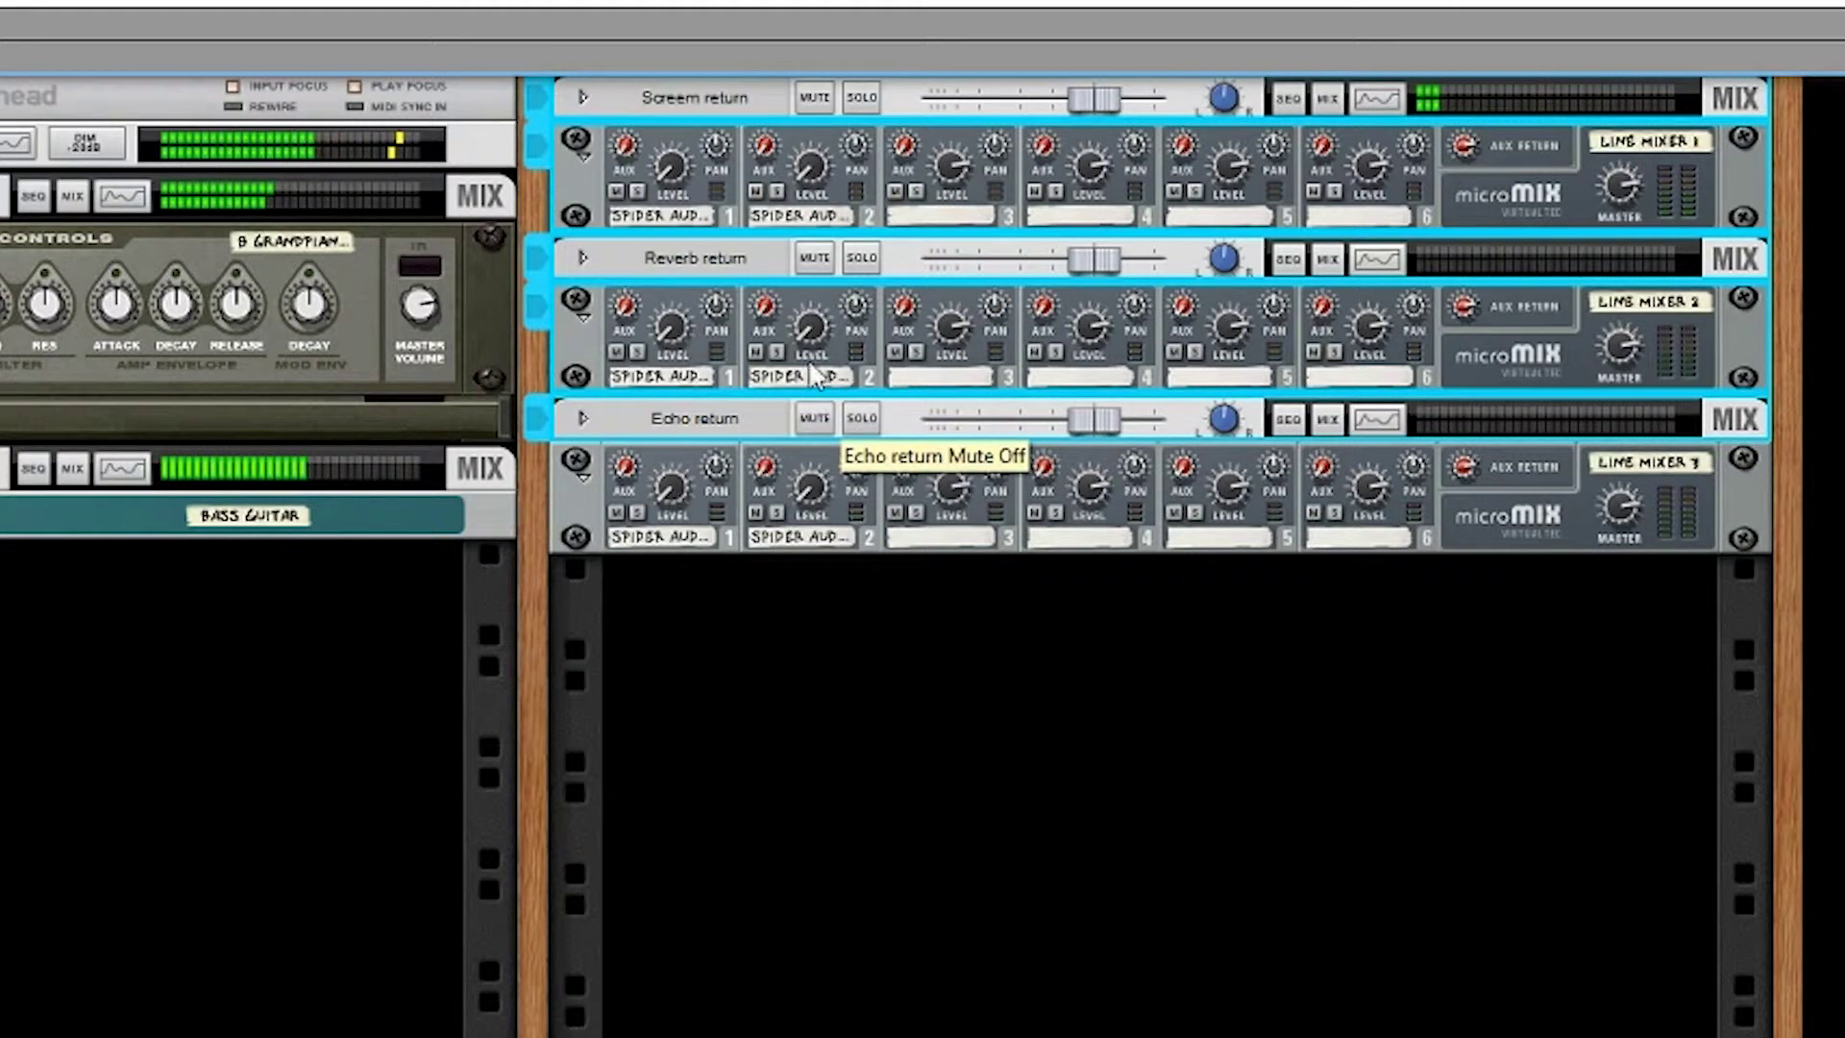
Audition the Reverb send by briefly raising Line Mixer 2's channel 1 and channel 2 levels in turn, returning each to 0.
{"action": "left_click_drag", "start_coordinate": [670, 325], "coordinate": [659, 9]}
{"action": "left_click", "coordinate": [582, 332]}
{"action": "left_click_drag", "start_coordinate": [684, 313], "coordinate": [811, 906]}
{"action": "left_click_drag", "start_coordinate": [810, 327], "coordinate": [850, 593]}
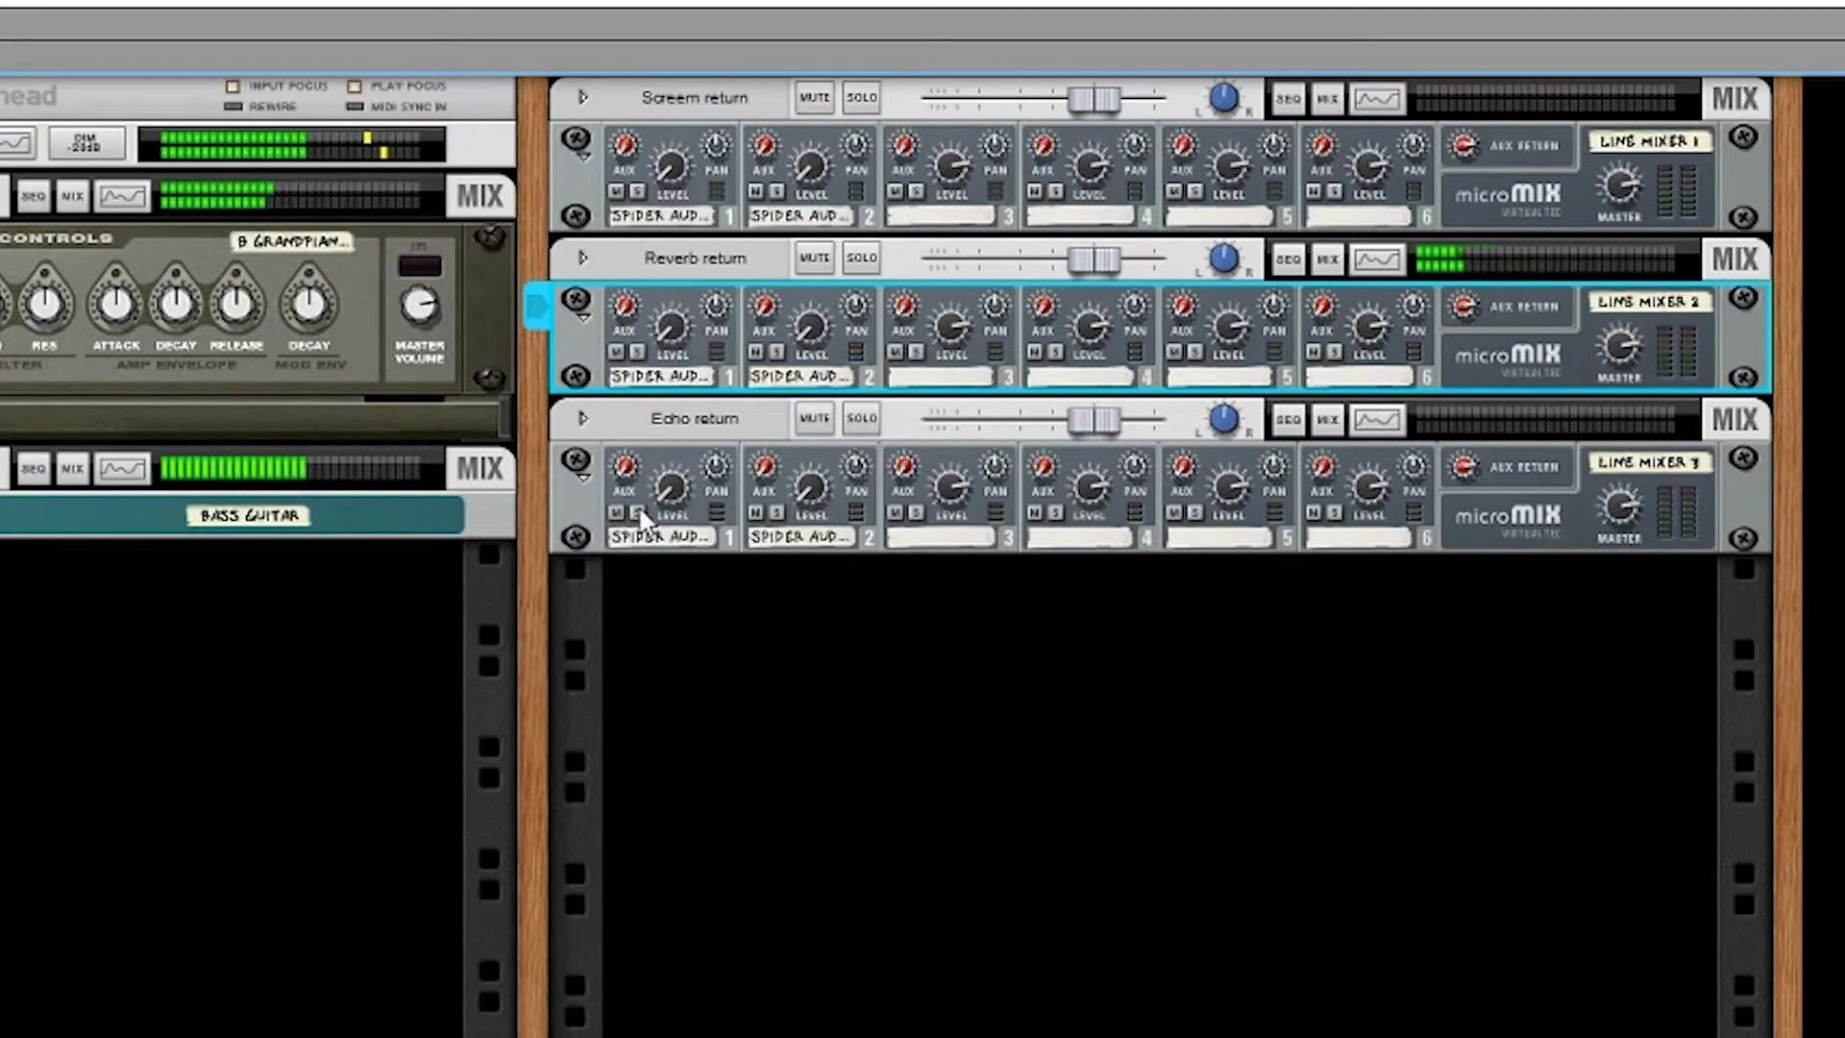
Audition the Echo send by briefly raising Line Mixer 3's channel 1 and channel 2 levels in turn, returning each to 0.
{"action": "left_click_drag", "start_coordinate": [665, 487], "coordinate": [671, 190]}
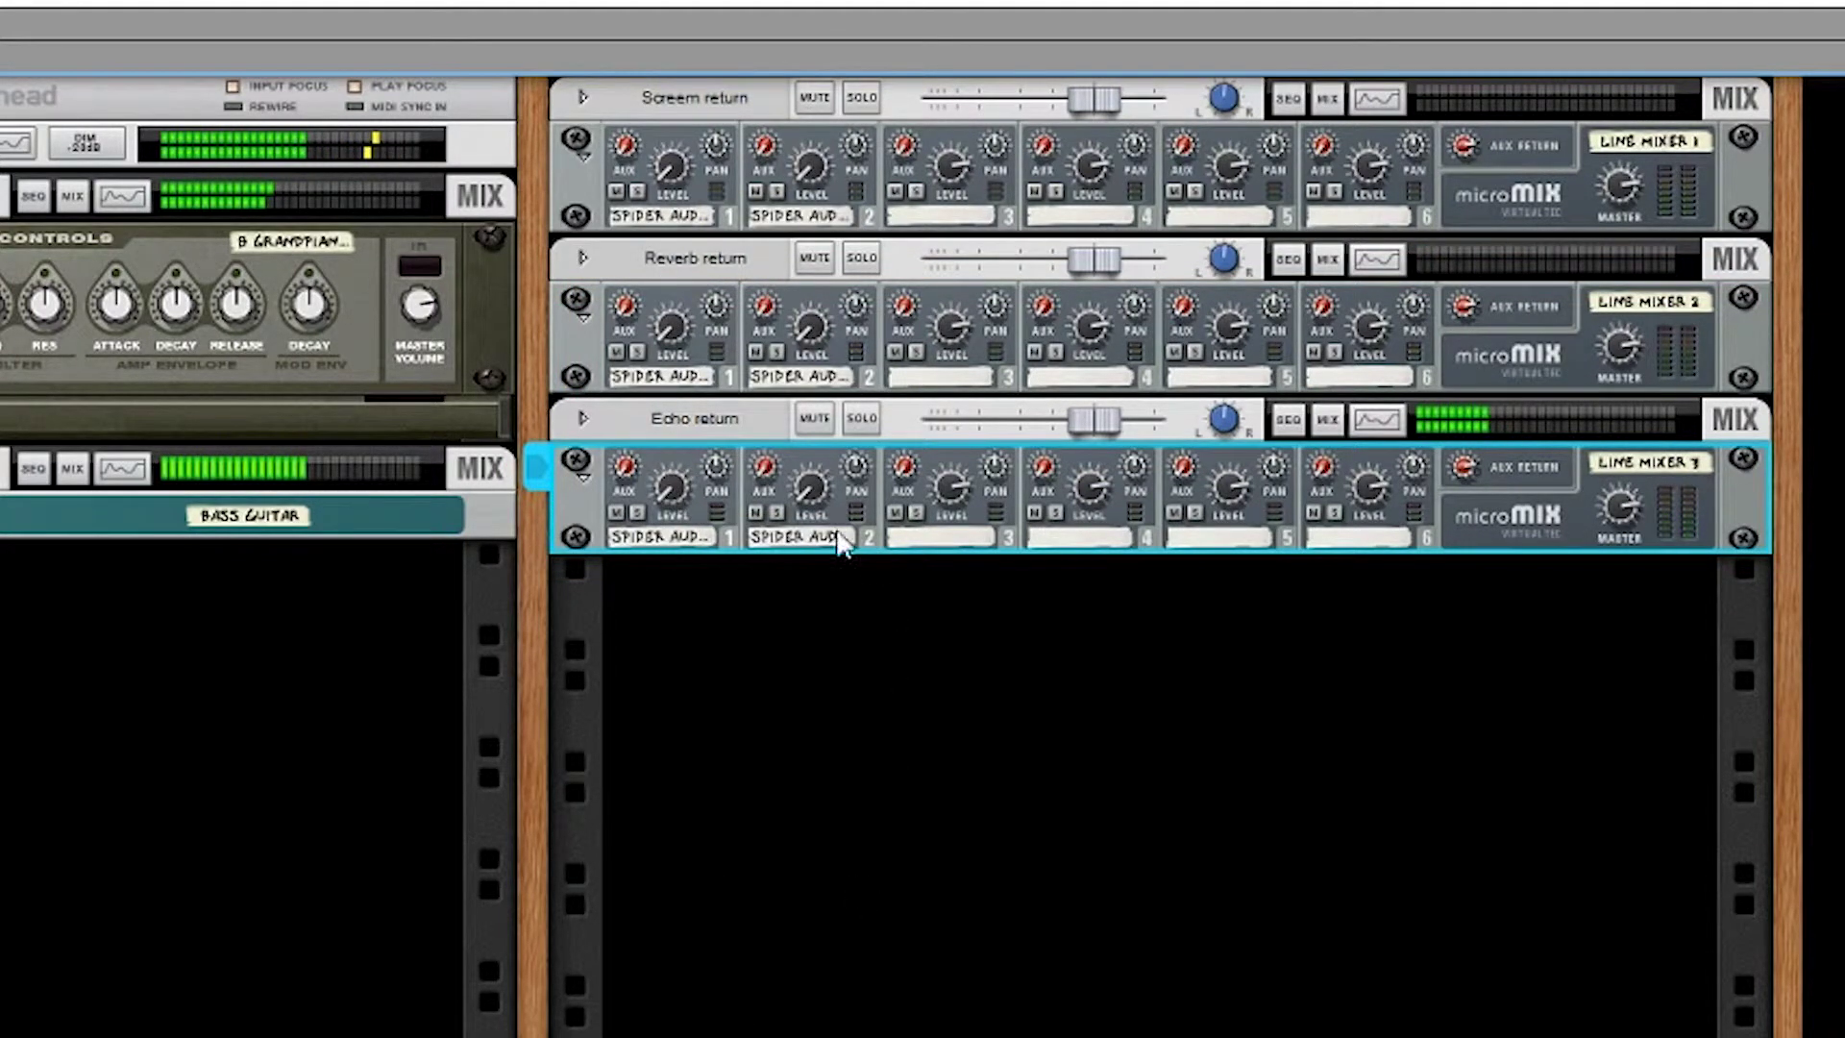
{"action": "left_click_drag", "start_coordinate": [807, 478], "coordinate": [807, 185]}
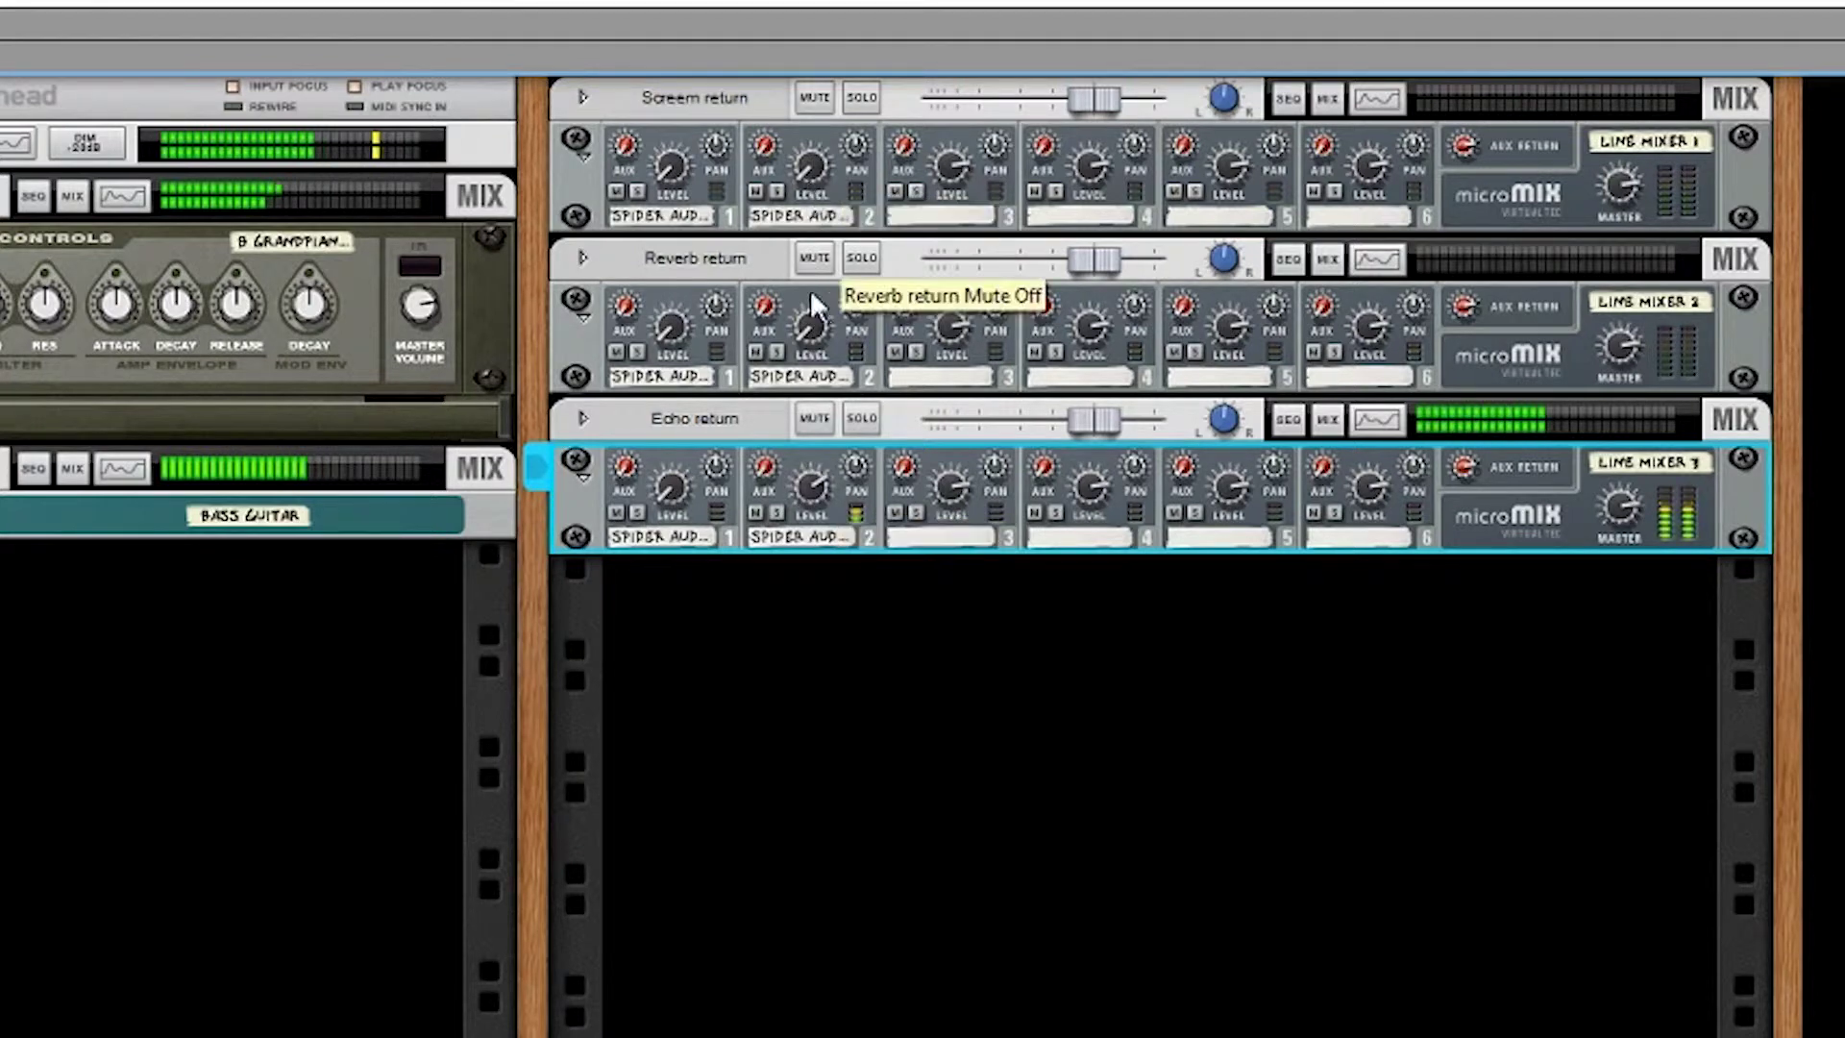
{"action": "left_click_drag", "start_coordinate": [810, 487], "coordinate": [822, 584]}
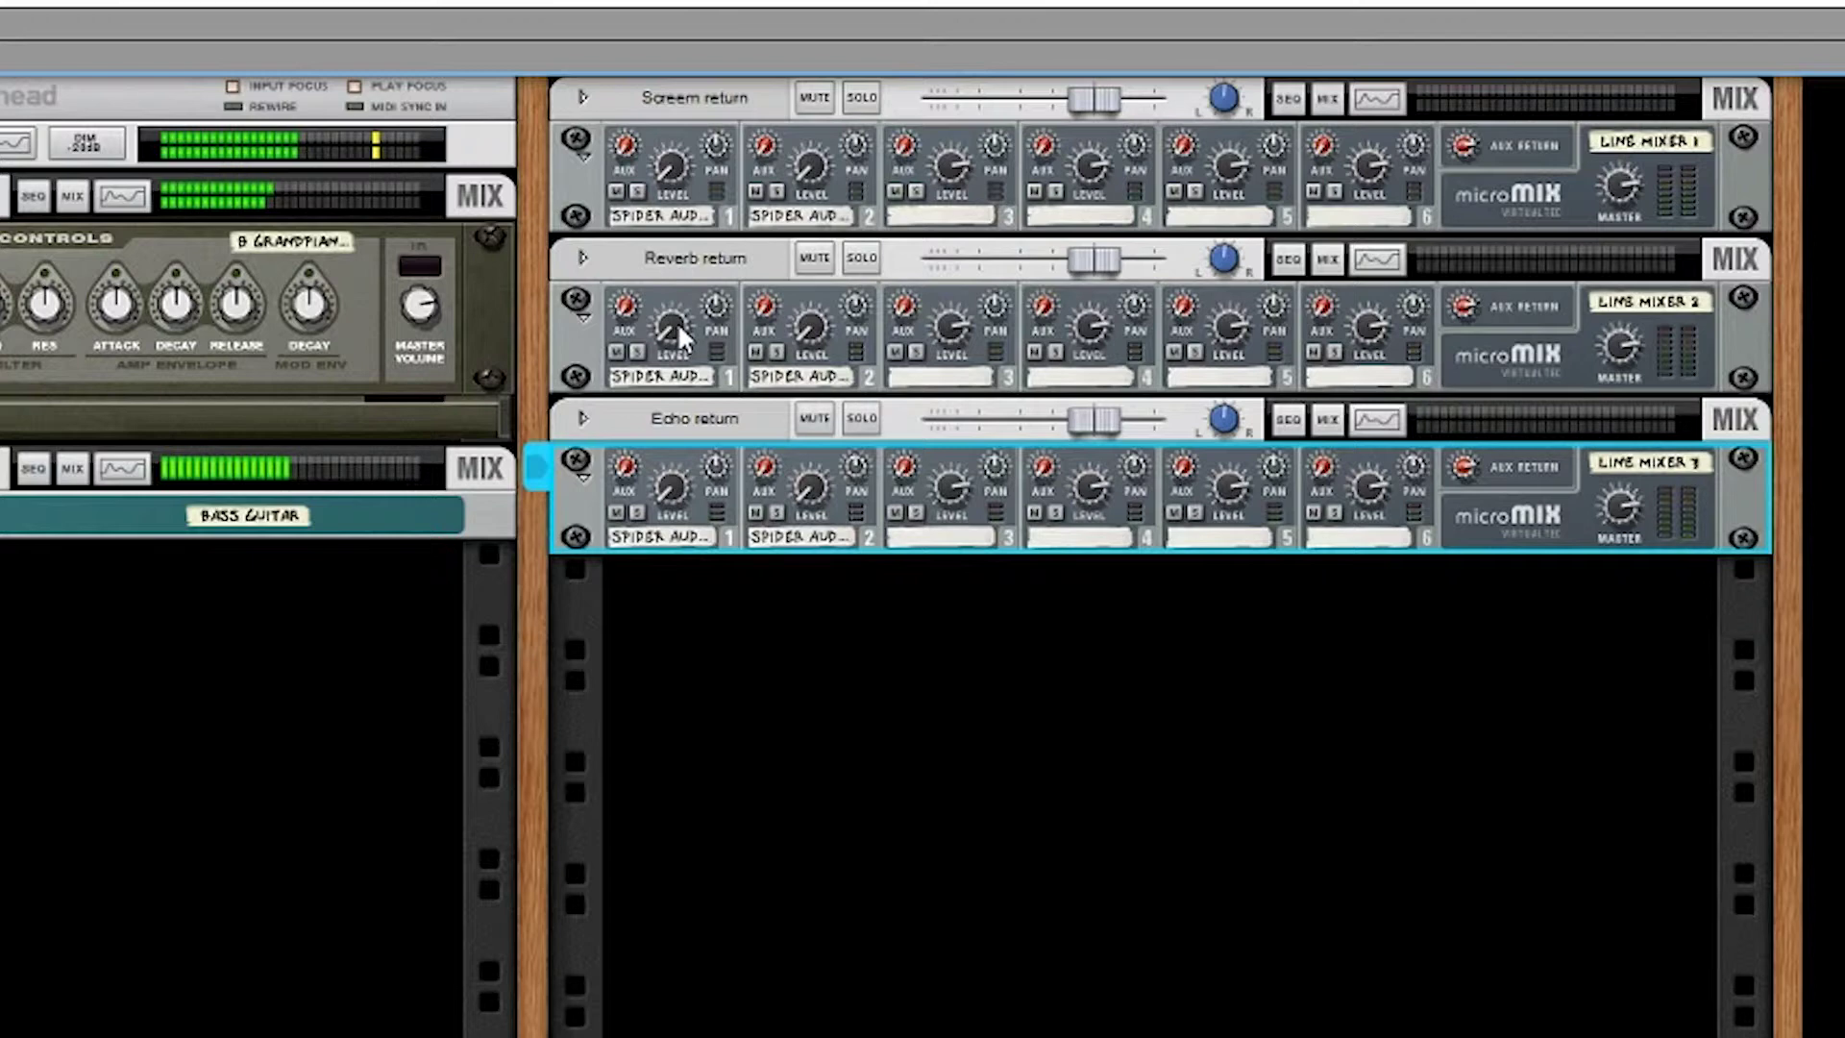
Blend the sends: set Line Mixer 2's channel 1 level to 75, raise its channel 2 and both Line Mixer 1 channels, and adjust Line Mixer 3.
{"action": "left_click_drag", "start_coordinate": [672, 323], "coordinate": [680, 58]}
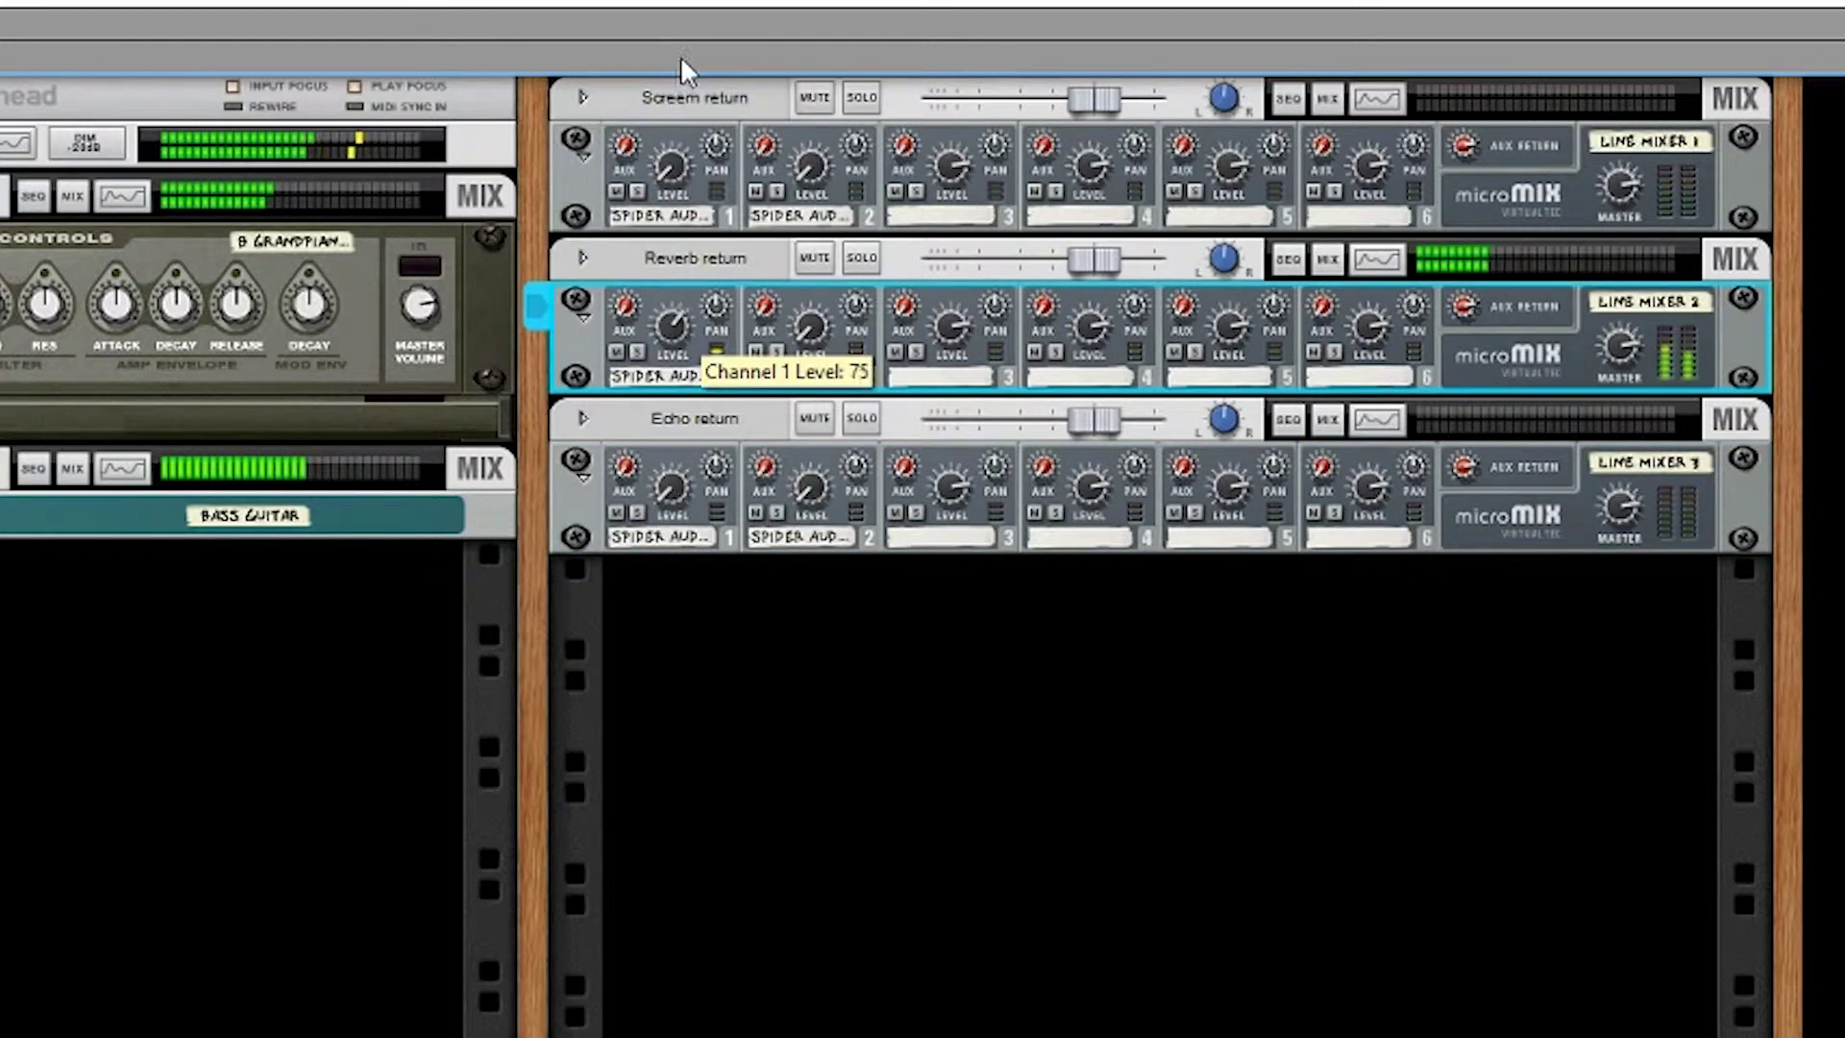
{"action": "left_click_drag", "start_coordinate": [813, 323], "coordinate": [813, 310]}
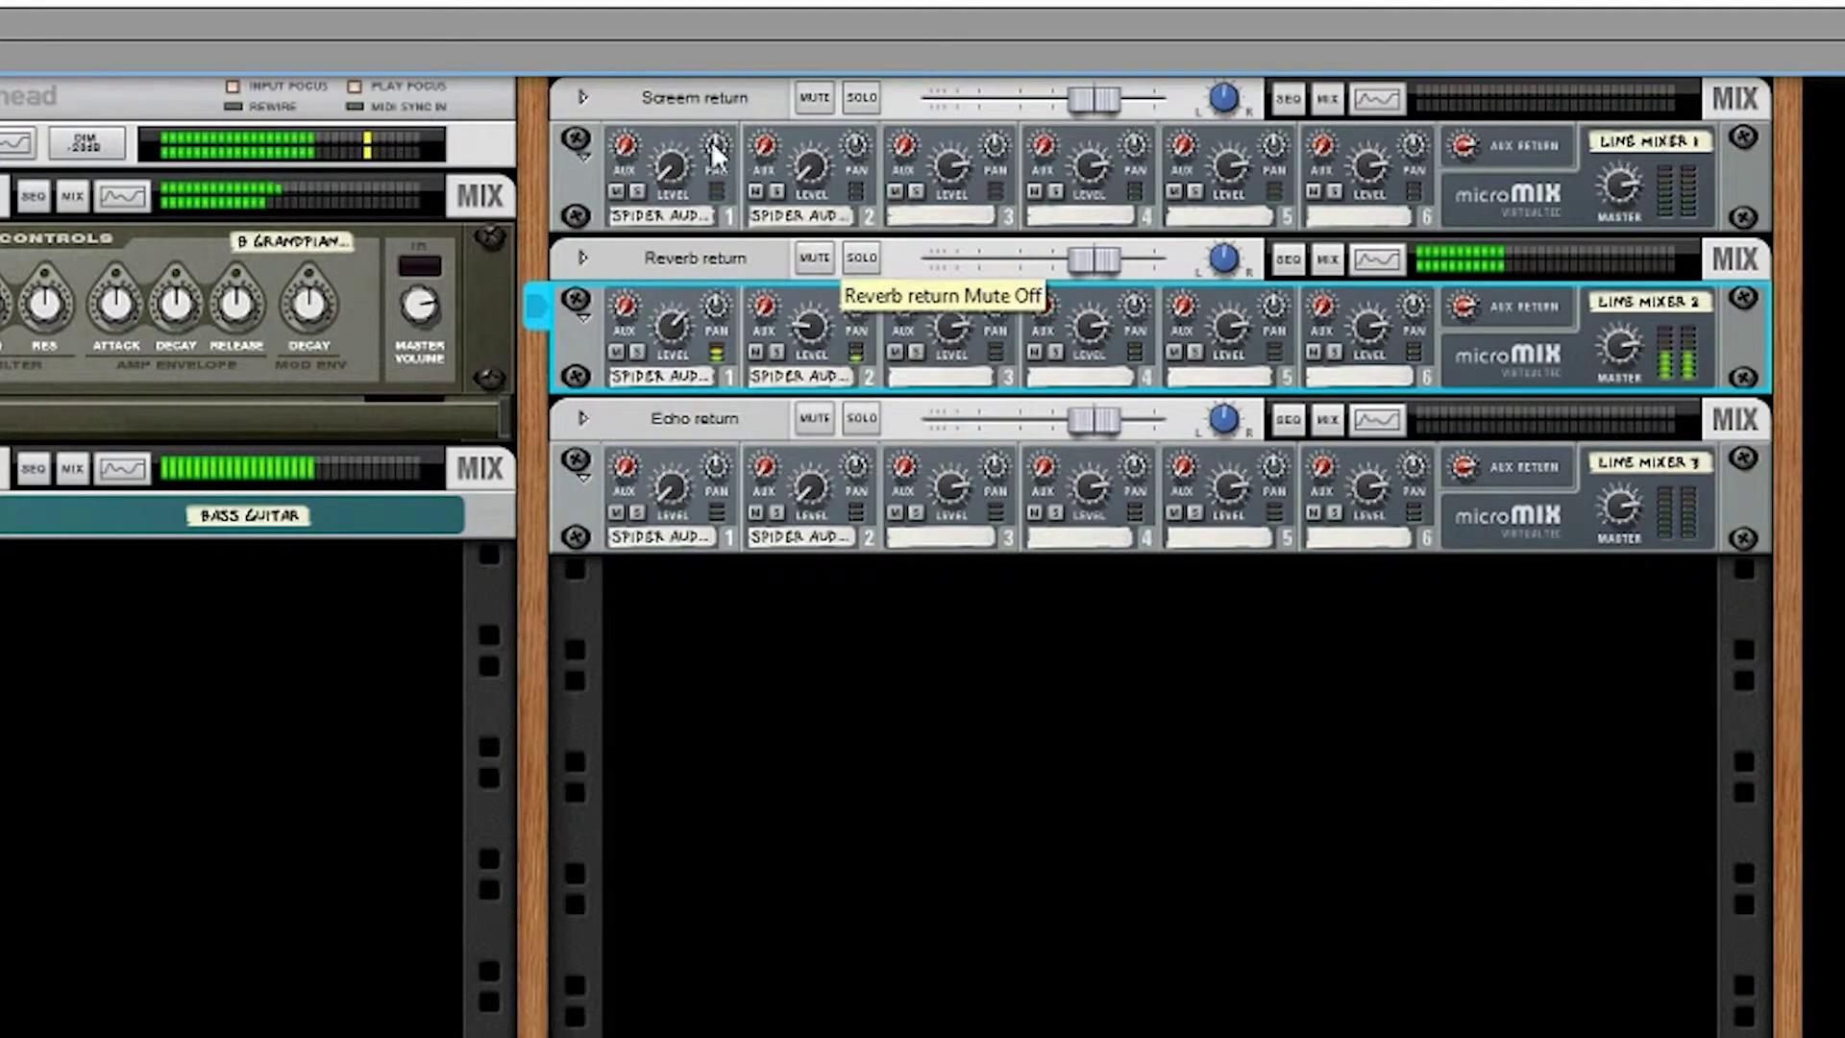
{"action": "left_click_drag", "start_coordinate": [673, 159], "coordinate": [647, 41]}
{"action": "left_click_drag", "start_coordinate": [809, 159], "coordinate": [848, 94]}
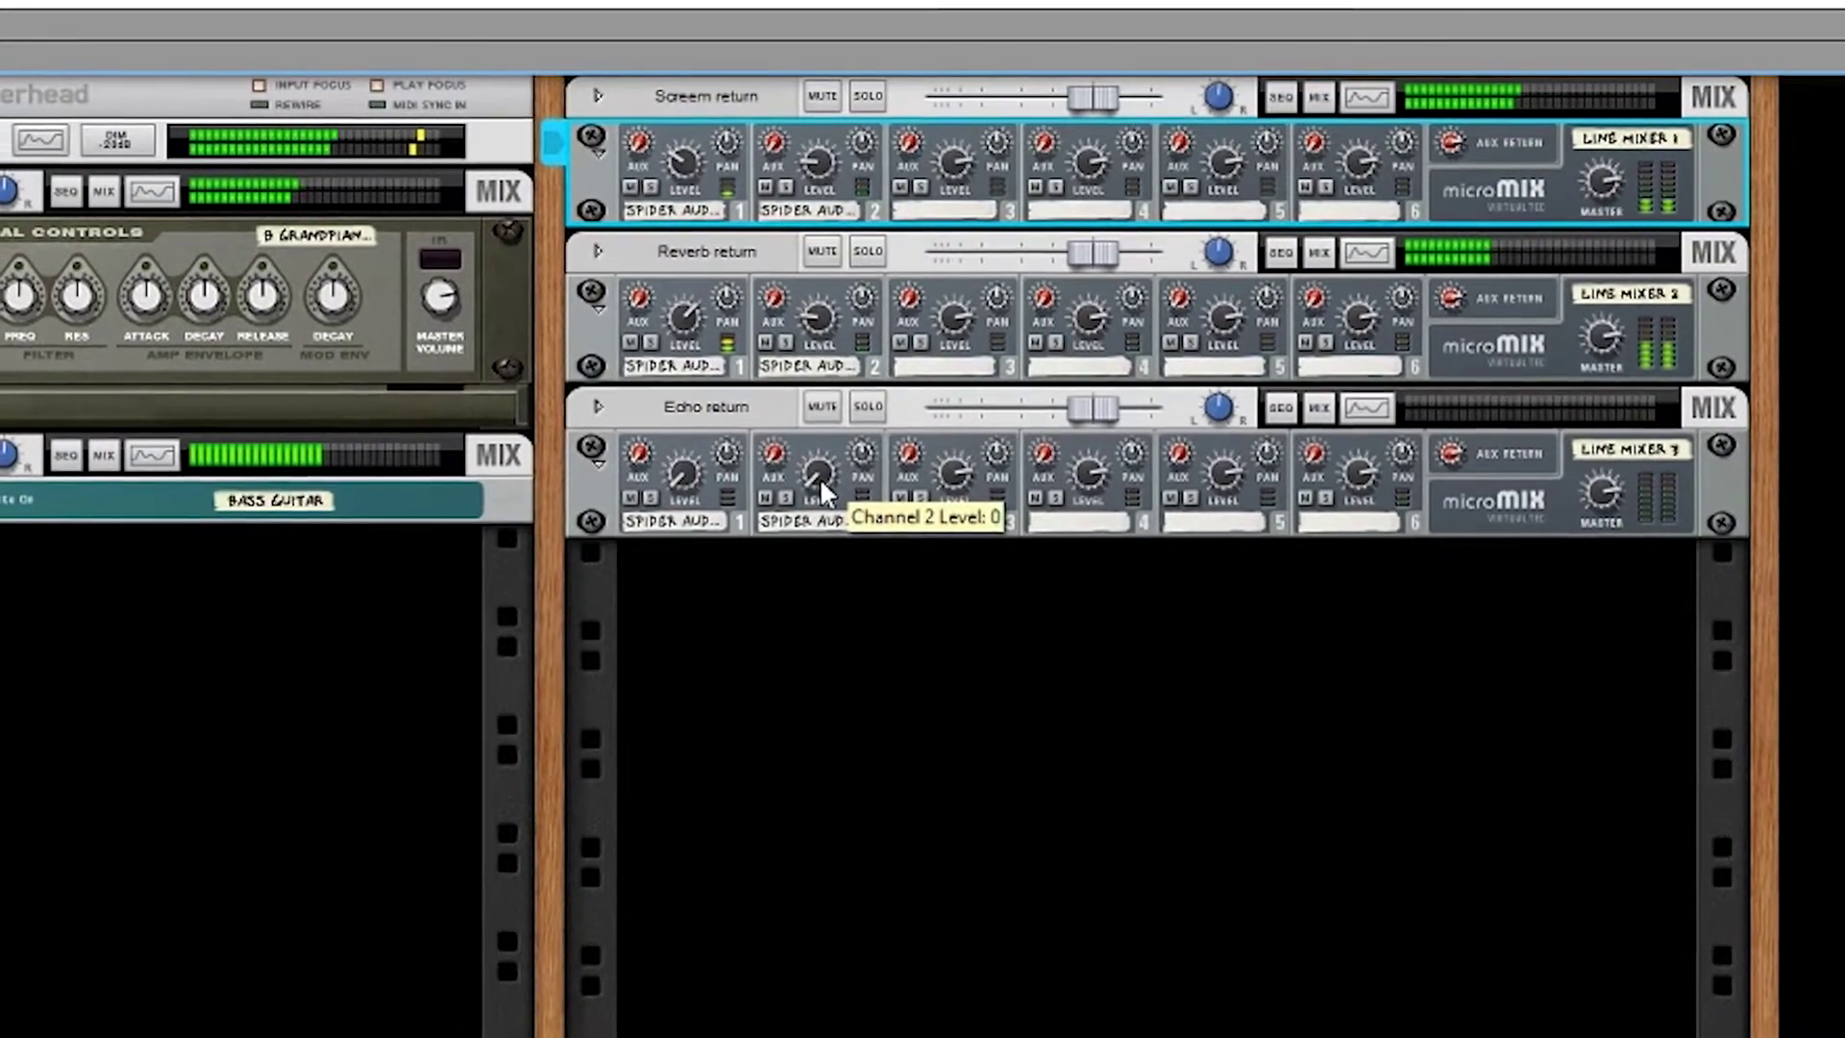
{"action": "left_click_drag", "start_coordinate": [820, 486], "coordinate": [820, 476]}
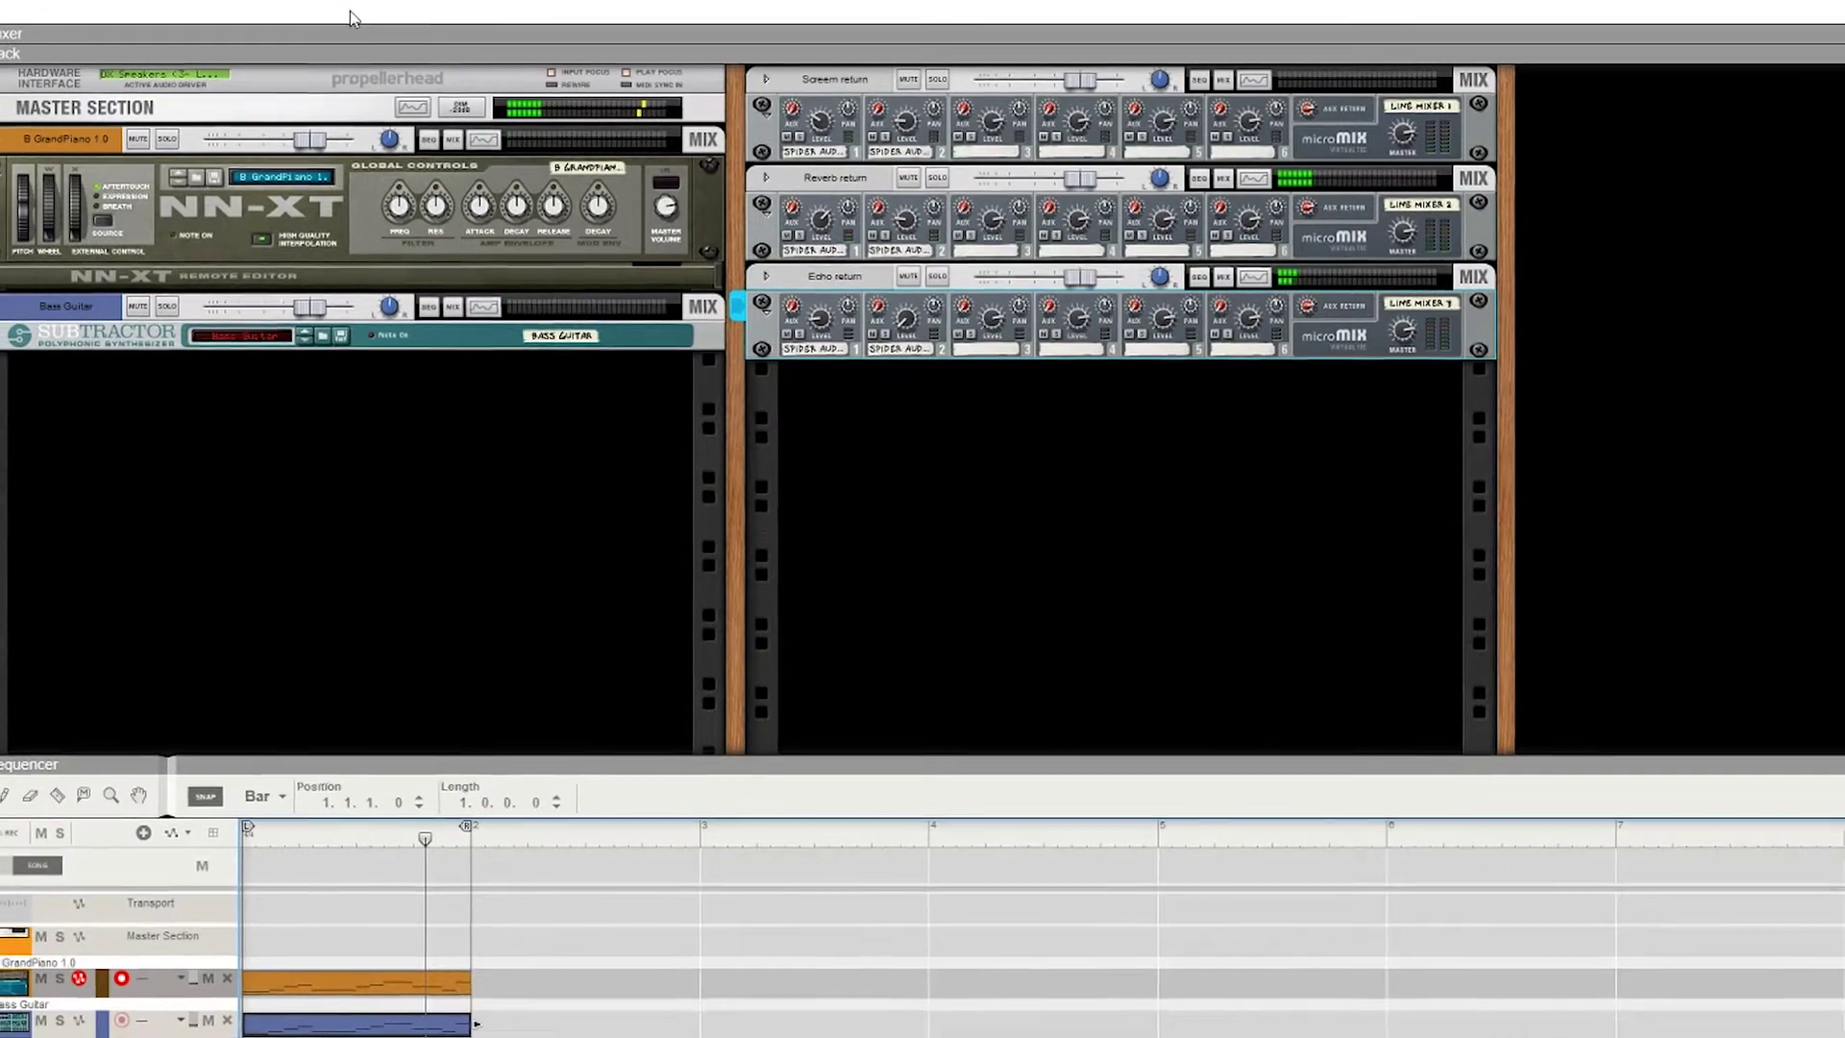
Open the main mixer at full height and try the first FX send switches on the Bass Guitar channel.
{"action": "left_click", "coordinate": [38, 244]}
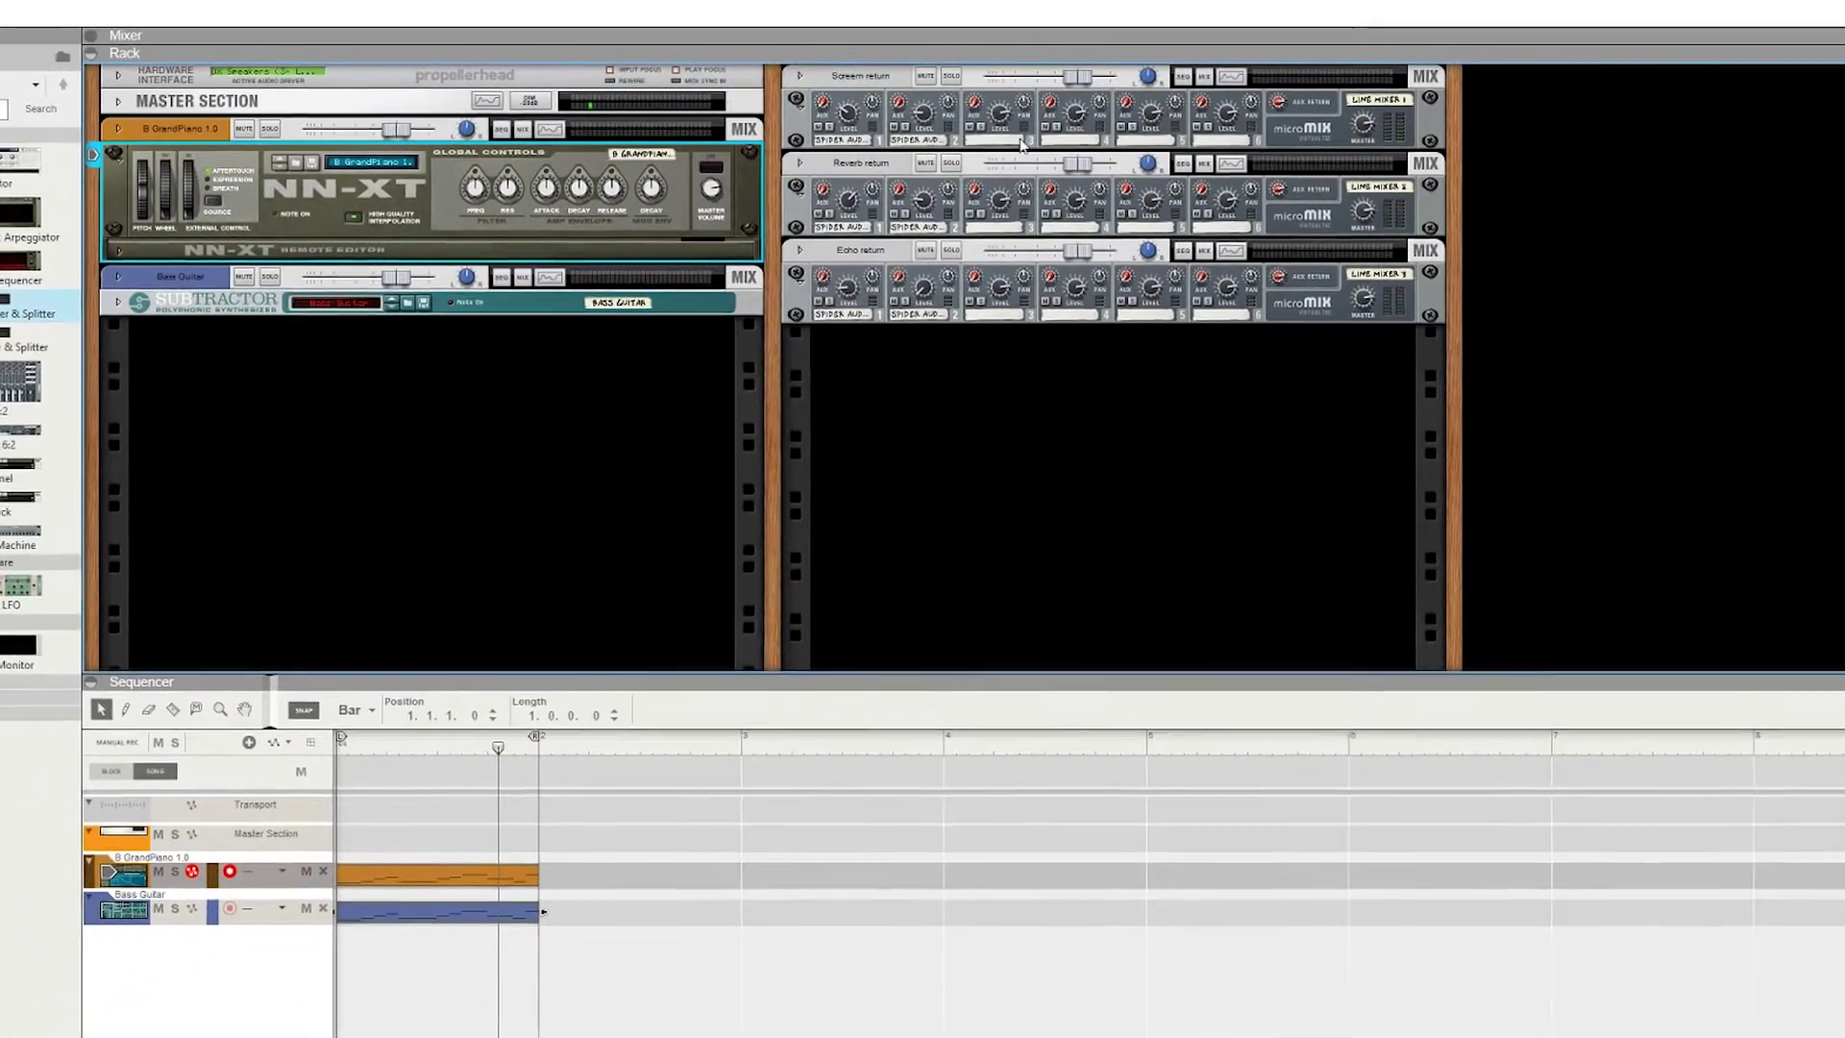
{"action": "key", "text": "F5"}
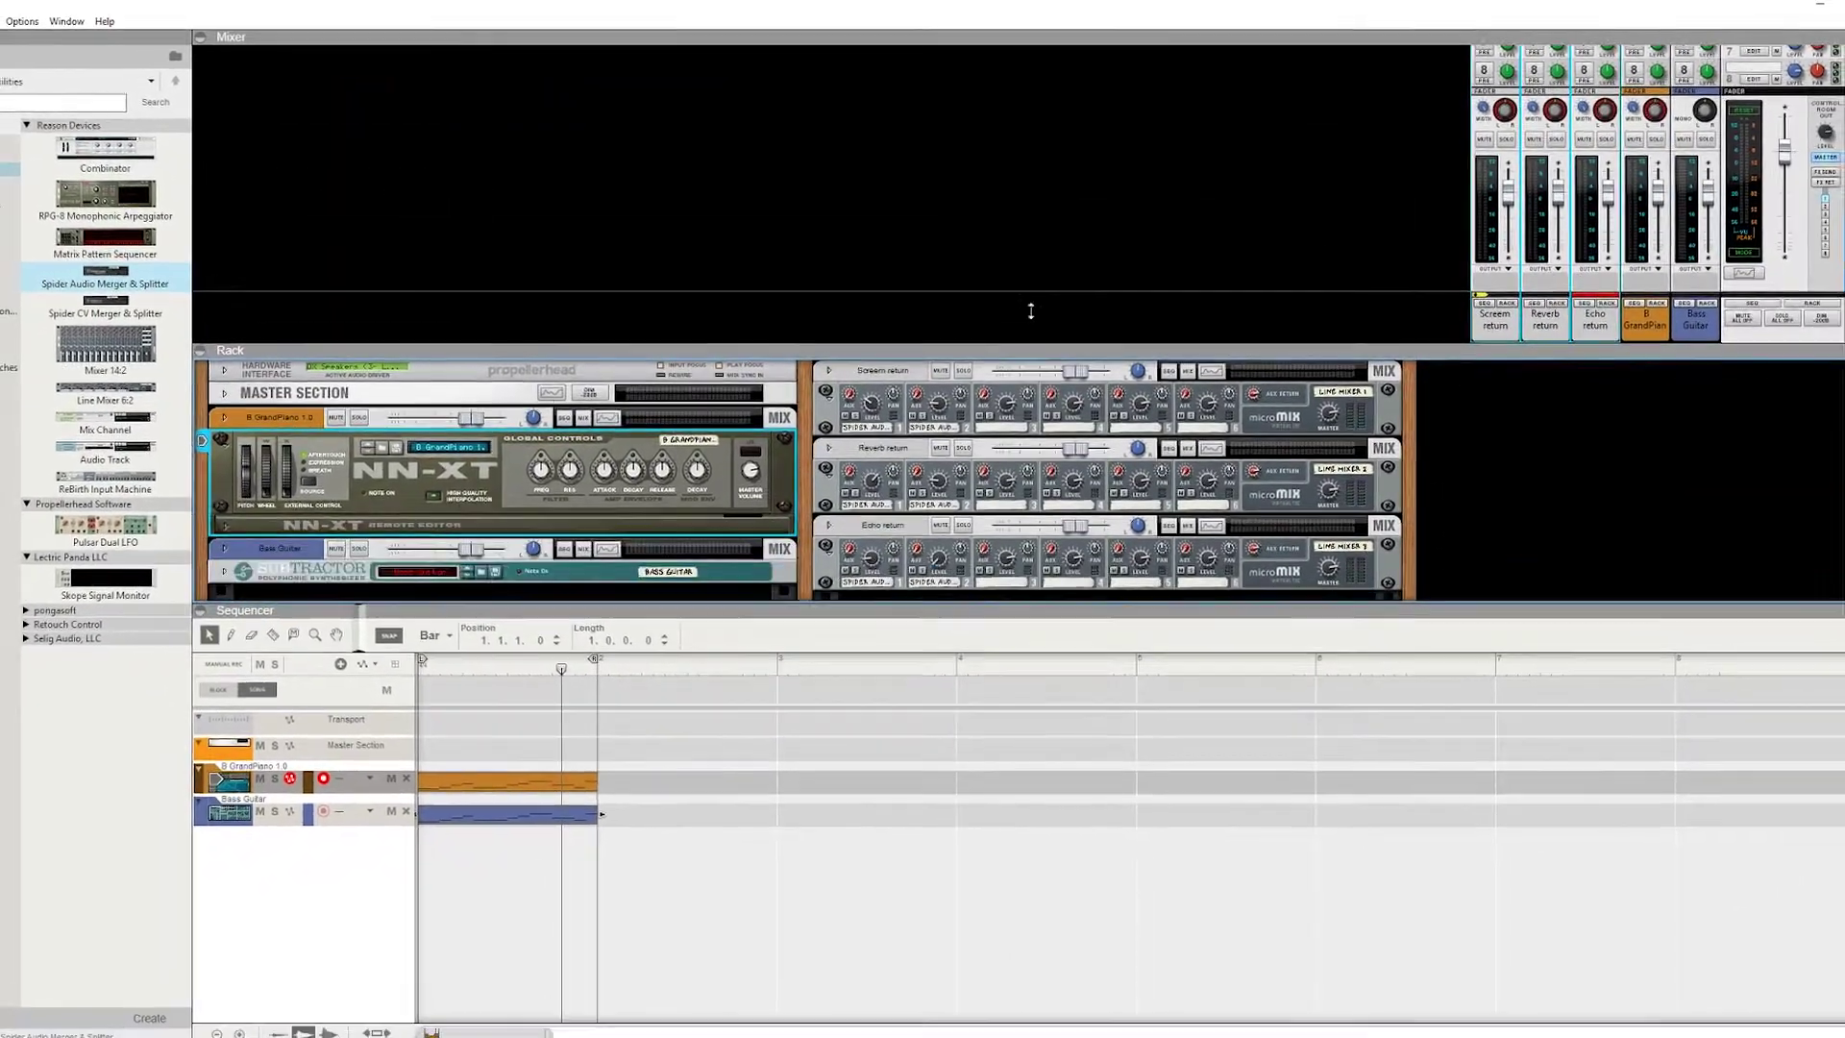
{"action": "left_click_drag", "start_coordinate": [1029, 308], "coordinate": [1202, 892]}
{"action": "left_click", "coordinate": [1636, 510]}
{"action": "left_click", "coordinate": [1637, 535]}
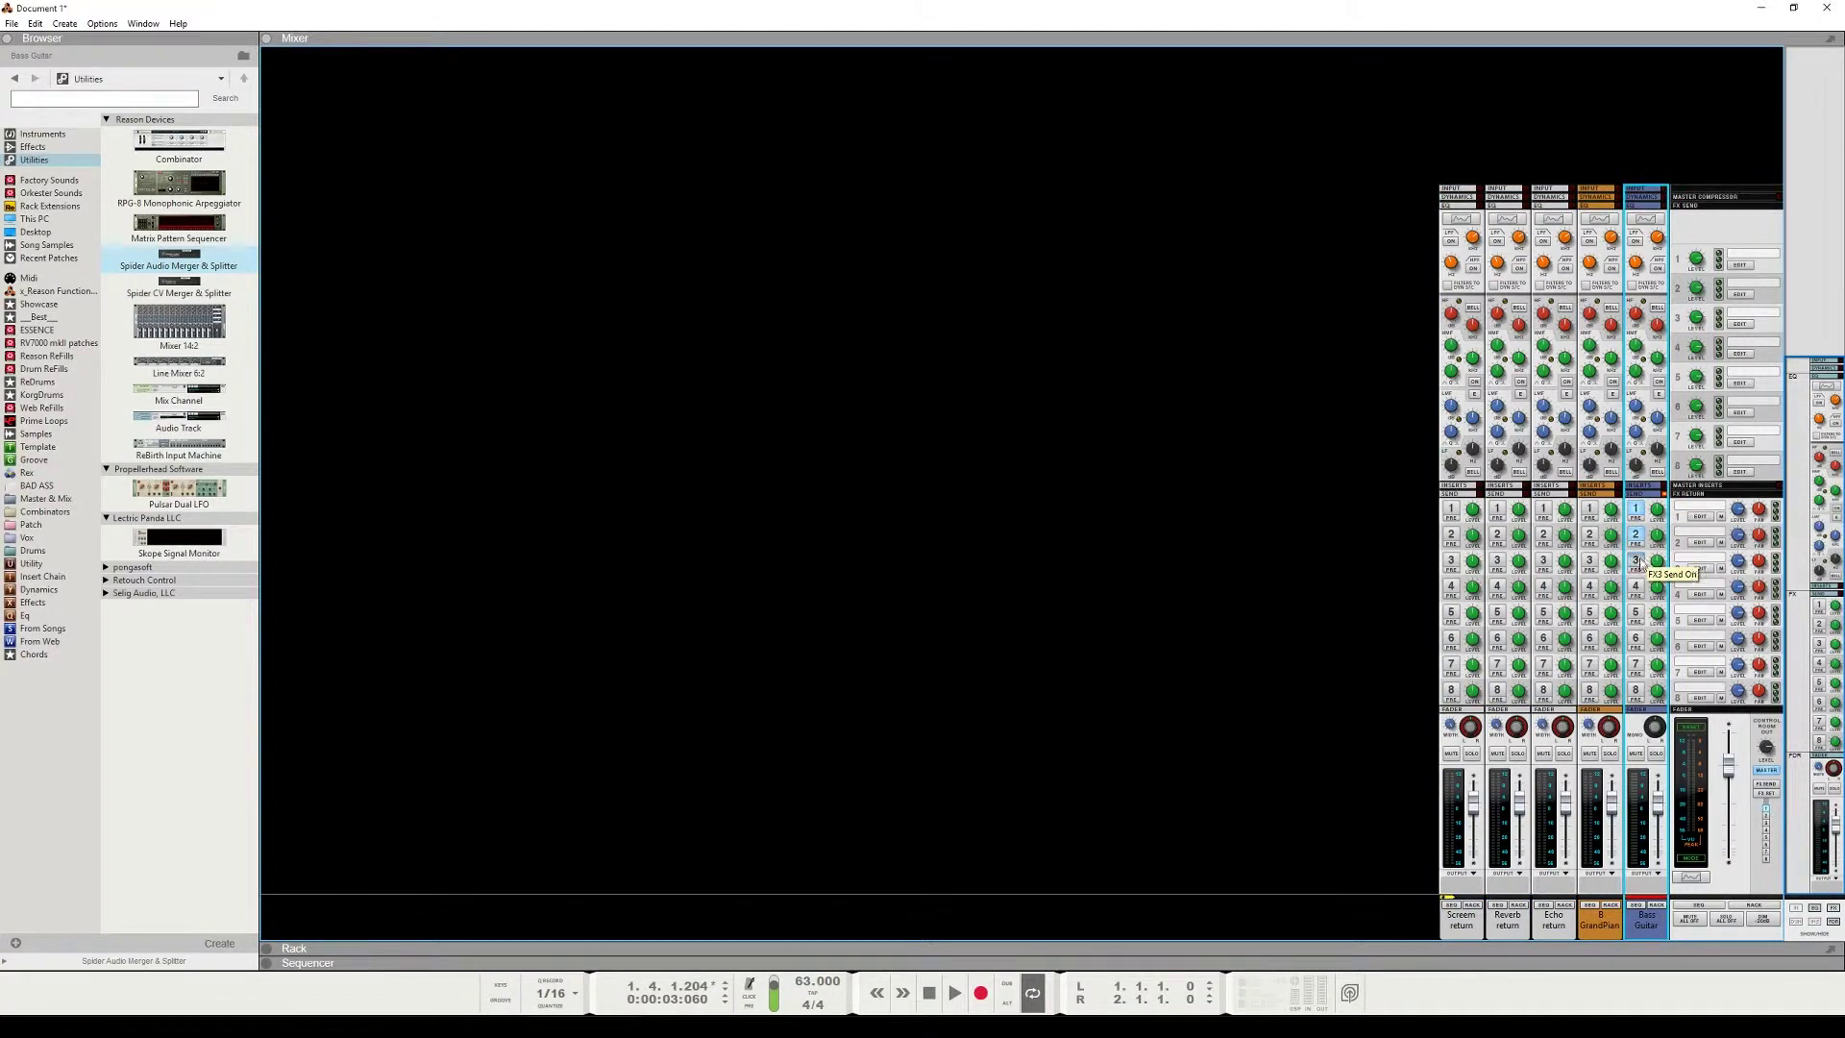
{"action": "left_click", "coordinate": [1637, 535]}
Bring the rack back and enlarge it to full height in place of the mixer.
{"action": "left_click", "coordinate": [1520, 949]}
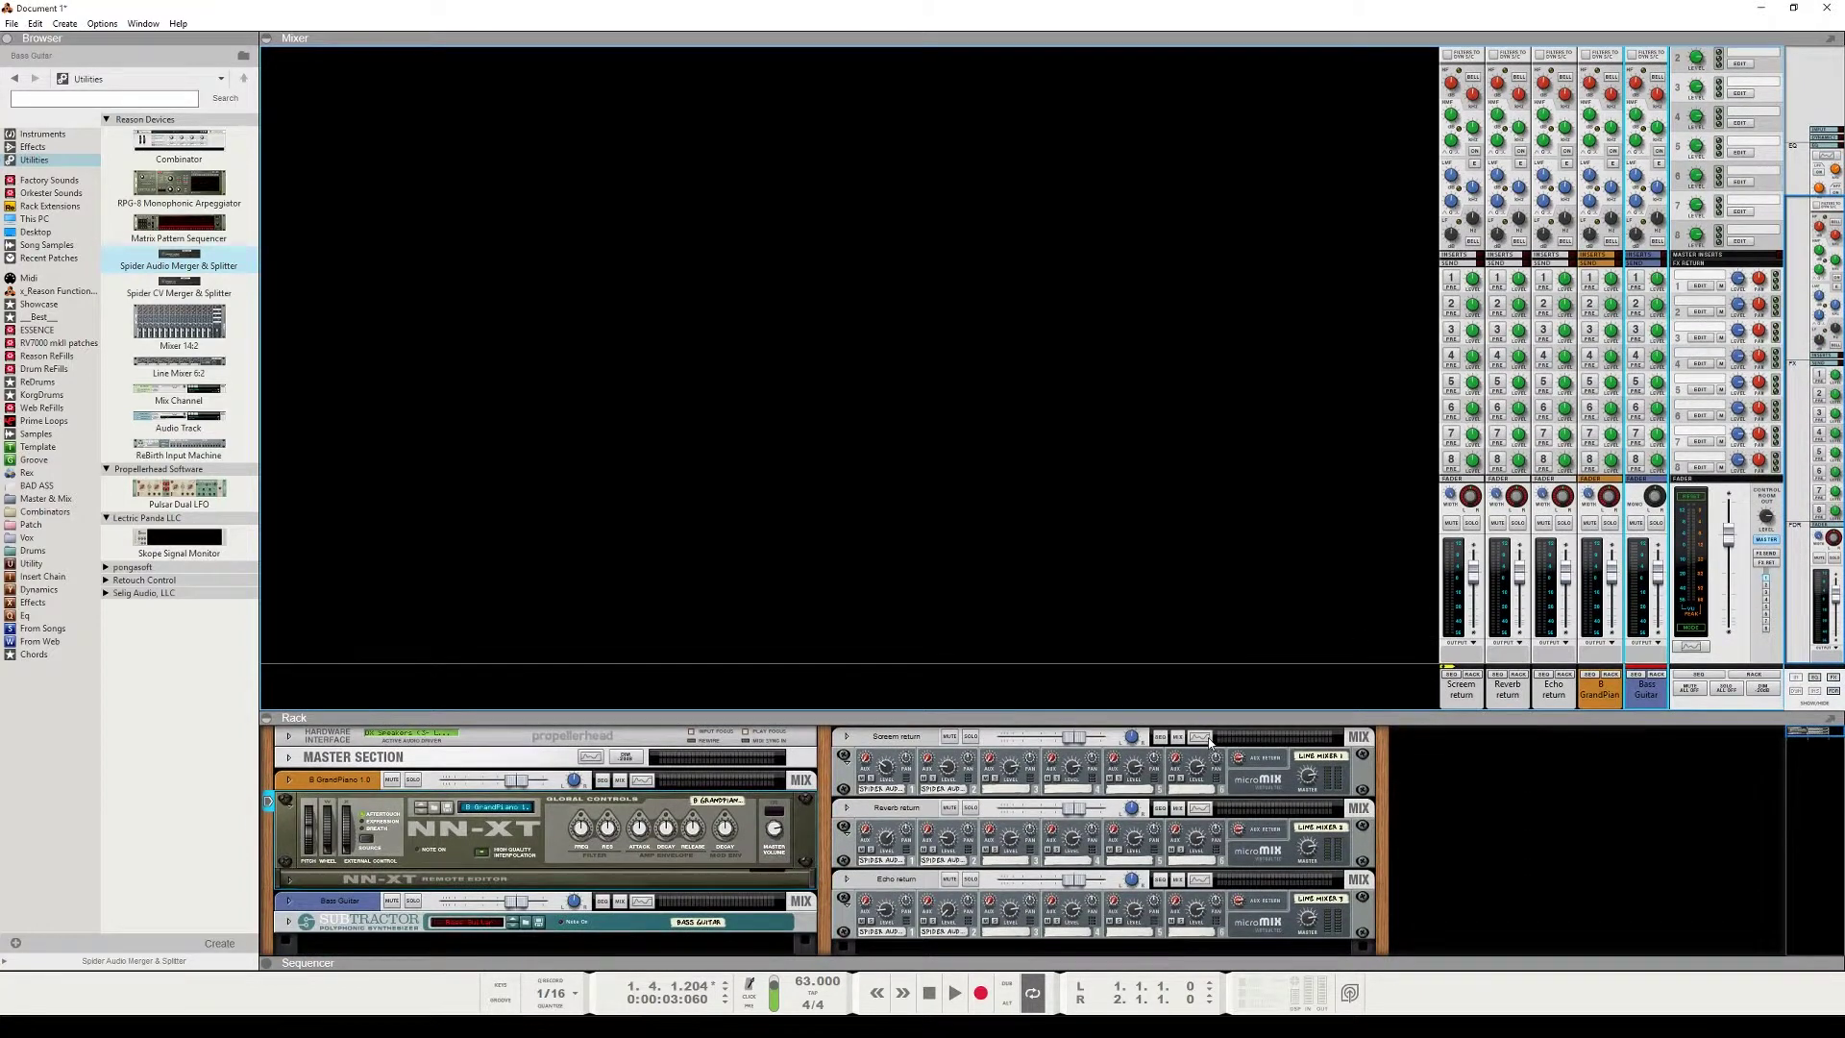
{"action": "left_click_drag", "start_coordinate": [1208, 720], "coordinate": [1197, 609]}
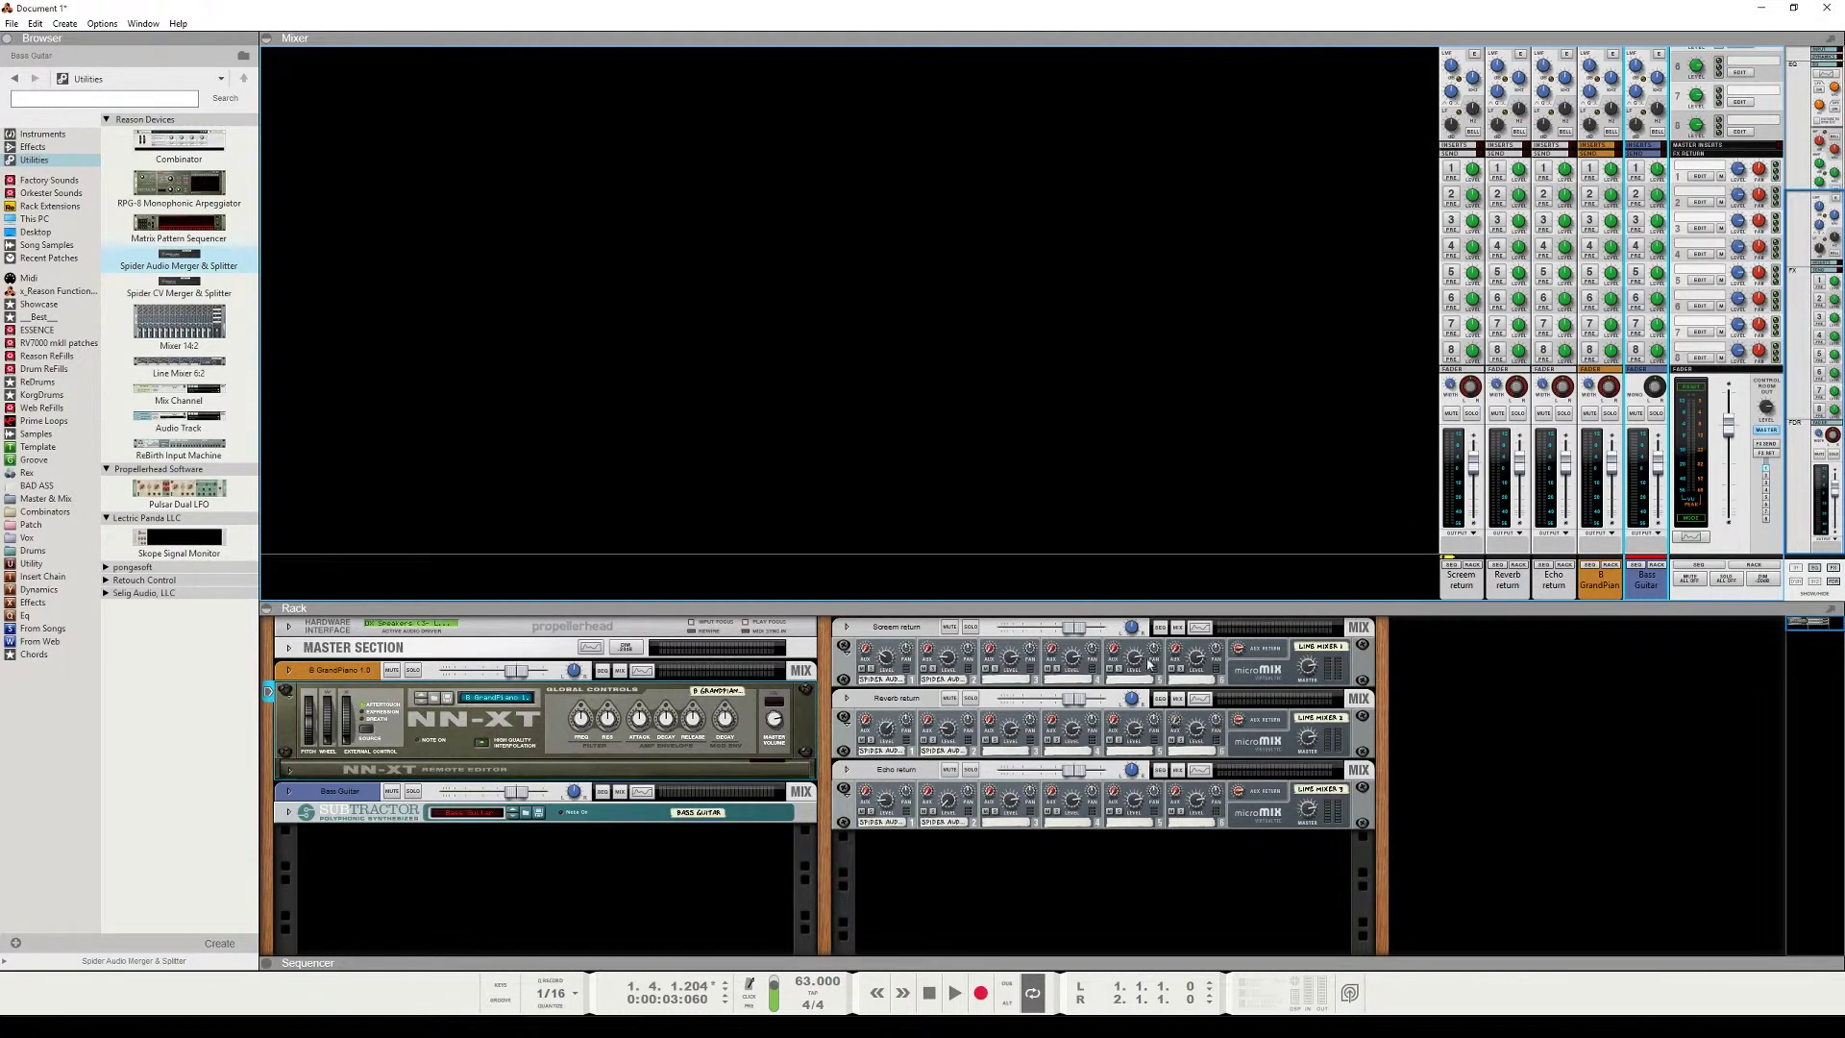
{"action": "left_click_drag", "start_coordinate": [1152, 609], "coordinate": [1159, 38]}
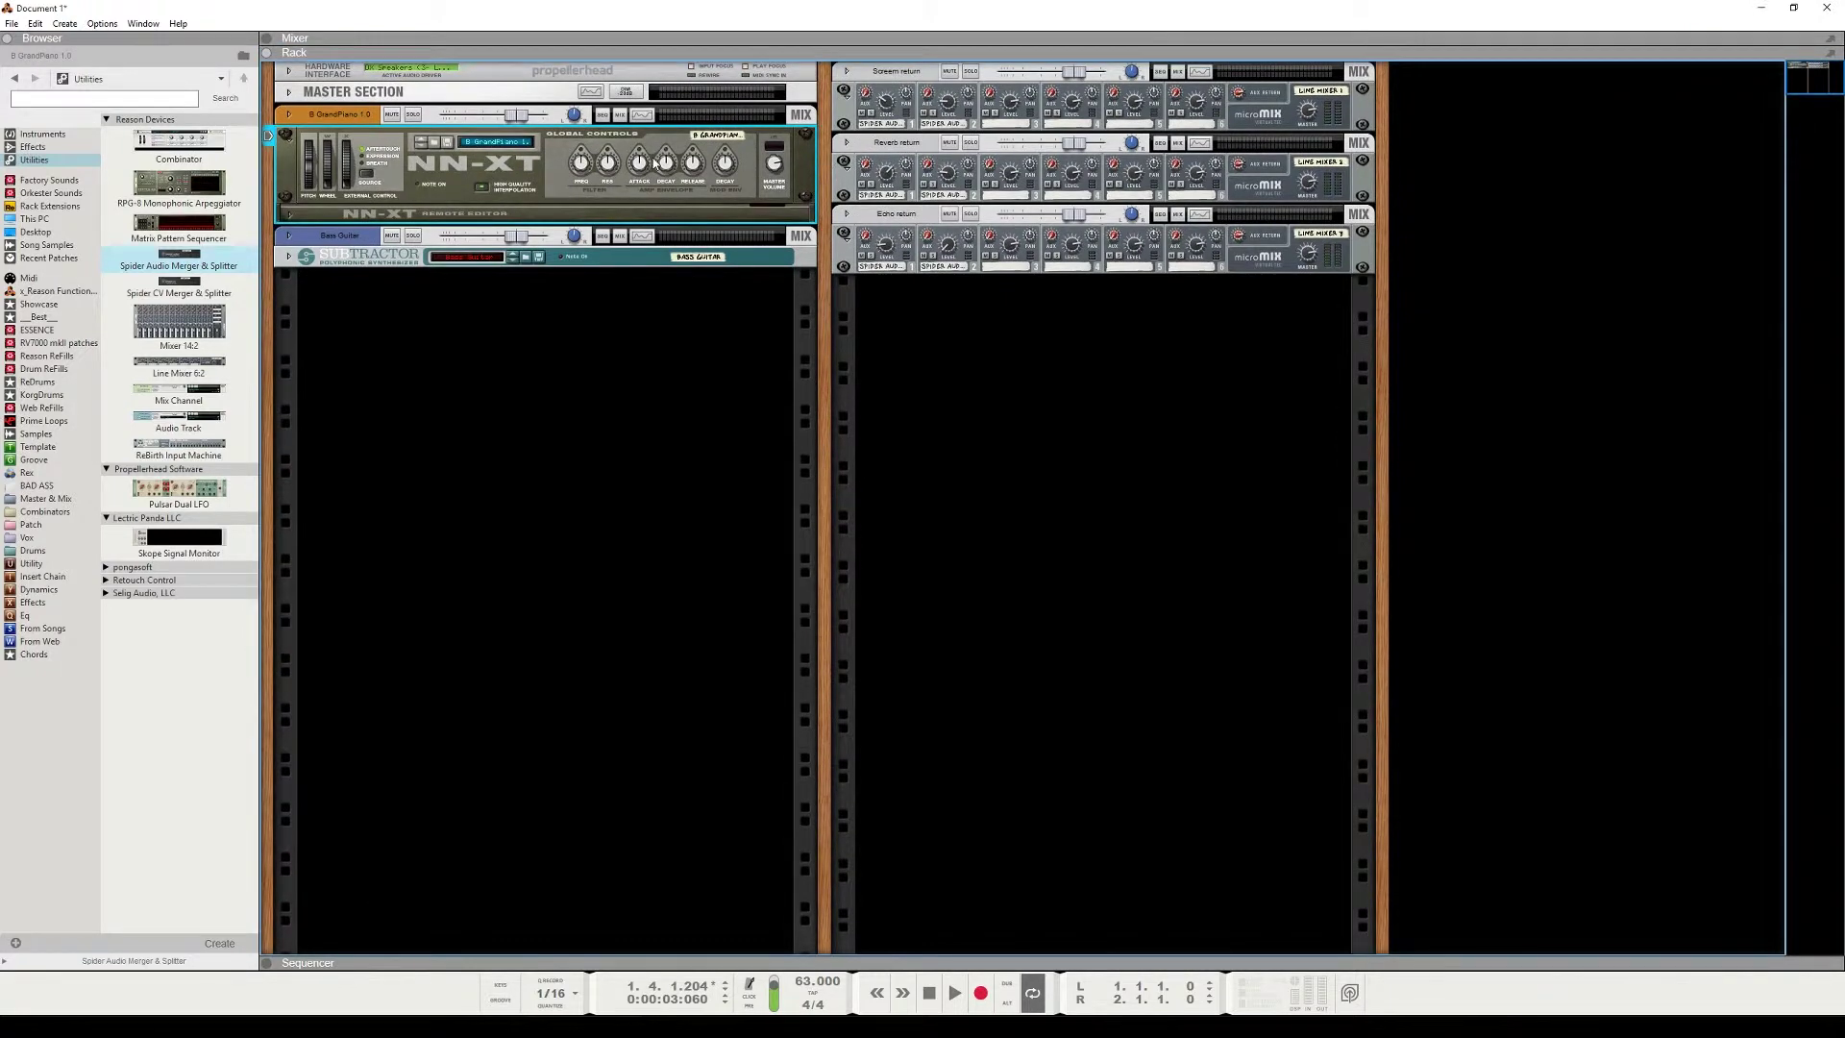
Flip the rack to its rear and unfold the Subtractor, the three return channels, and the Bass Guitar and B GrandPiano mix channels.
{"action": "key", "text": "Tab"}
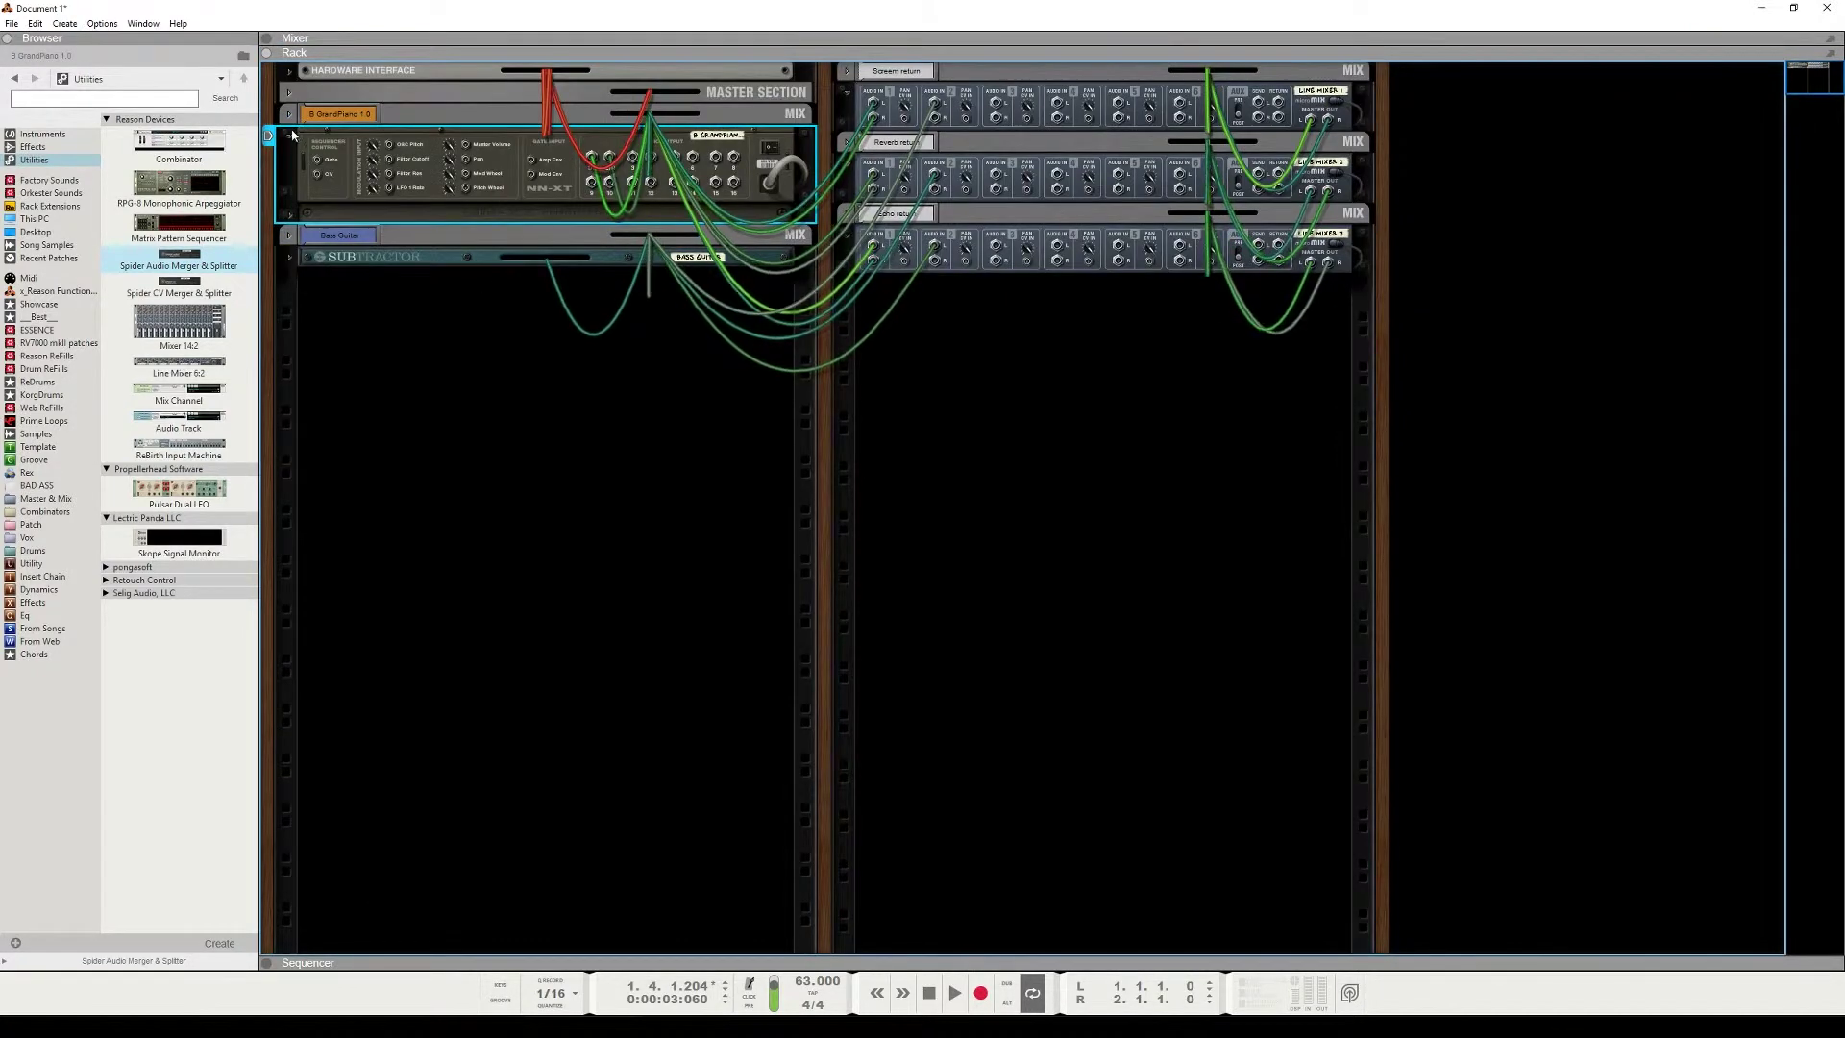
{"action": "left_click", "coordinate": [288, 135]}
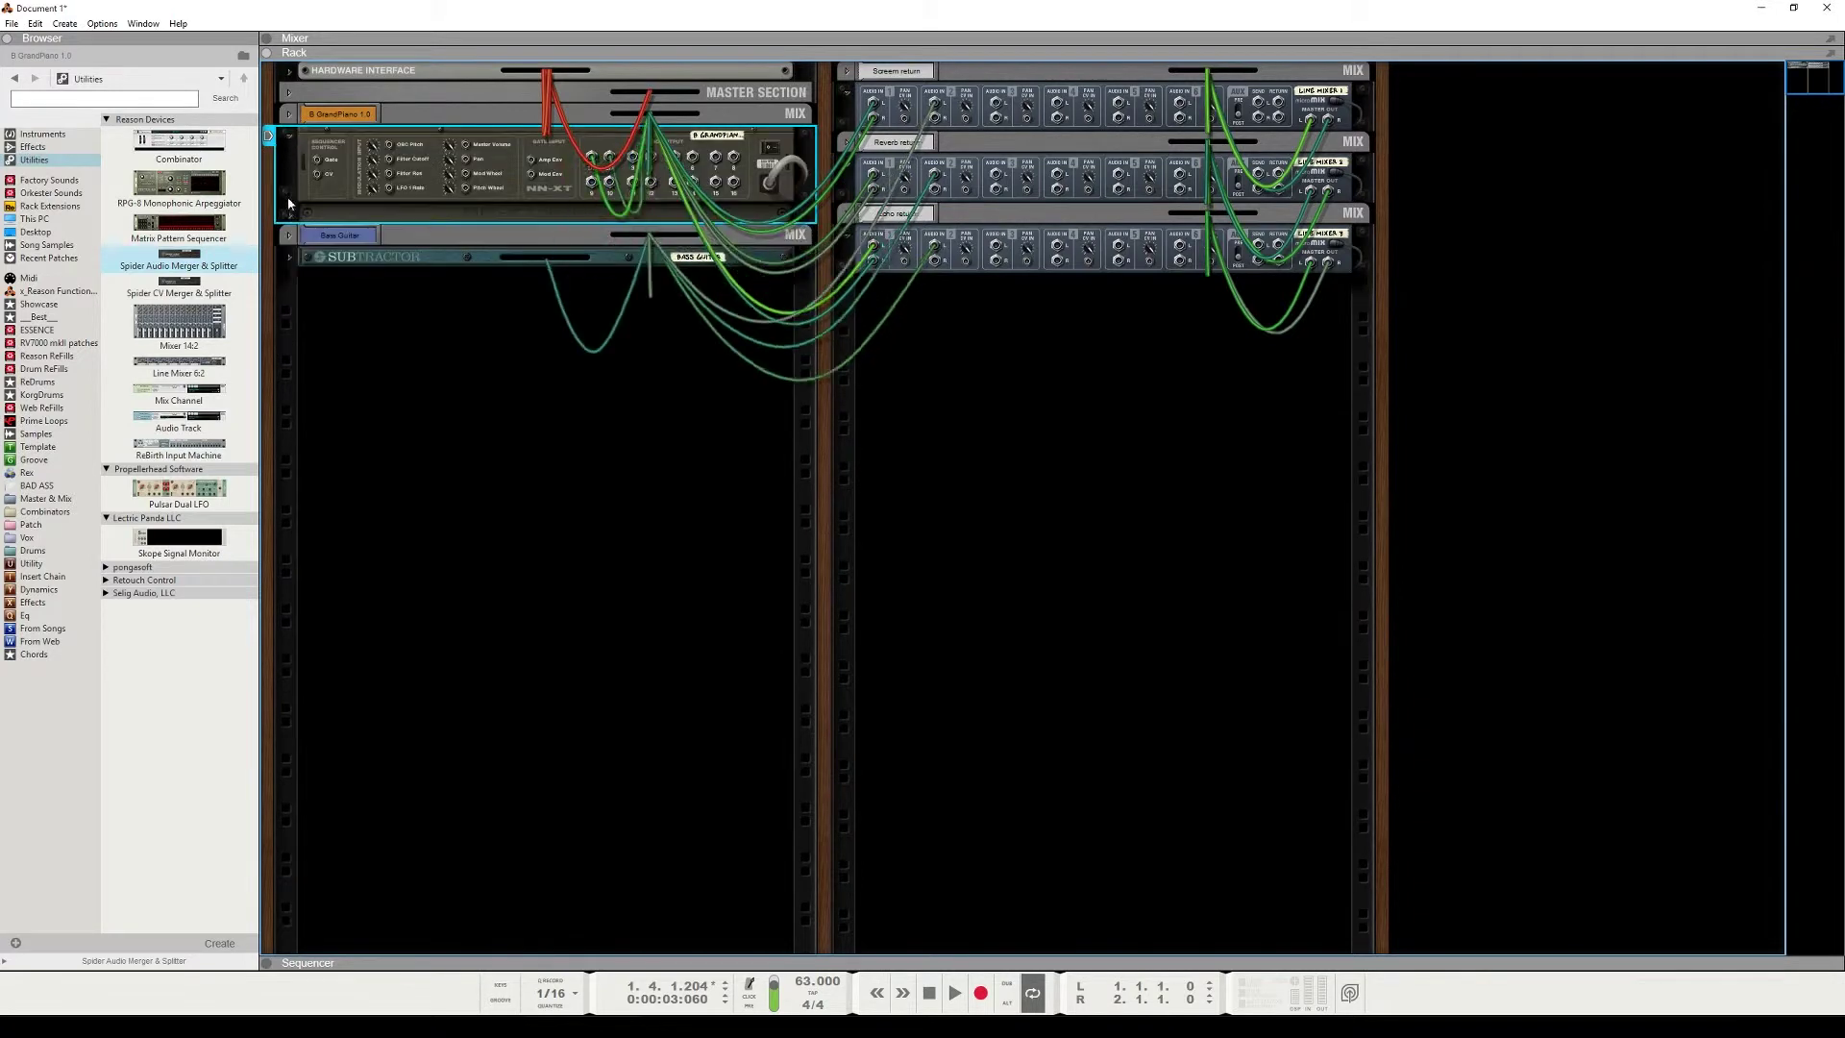
{"action": "left_click", "coordinate": [290, 259]}
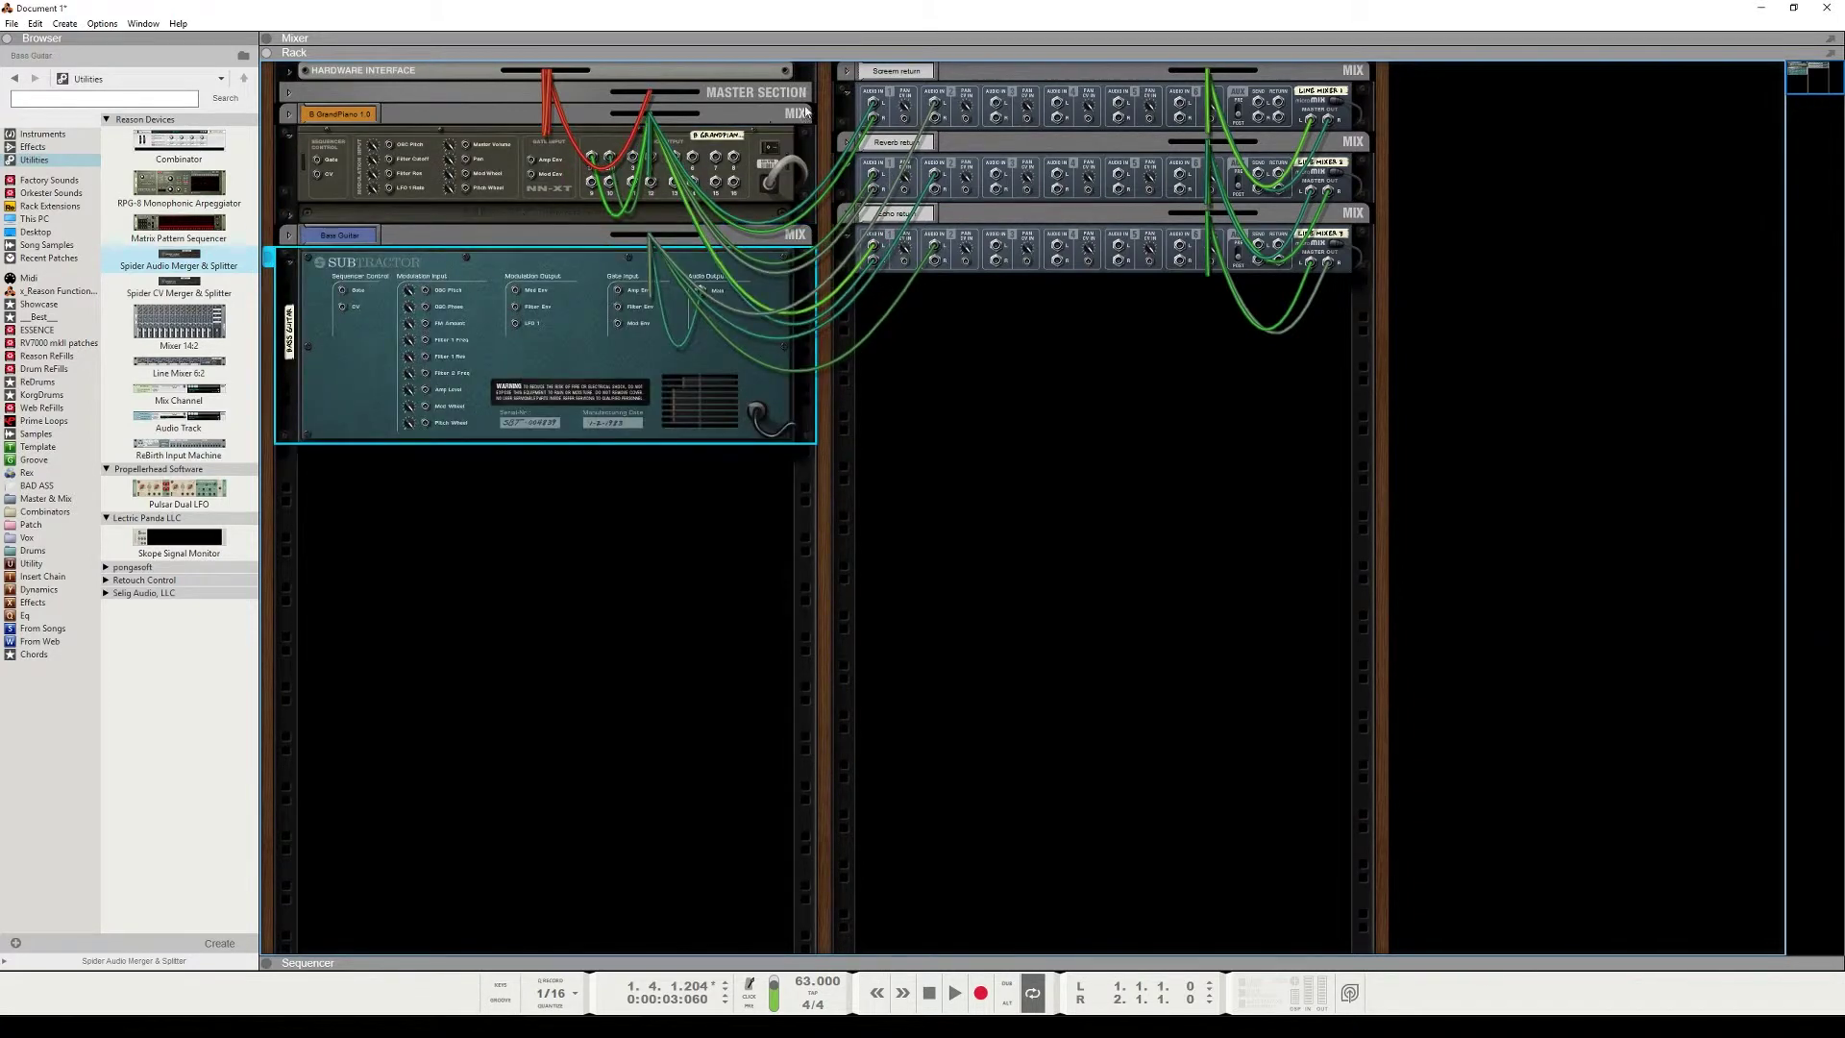
{"action": "left_click", "coordinate": [845, 76]}
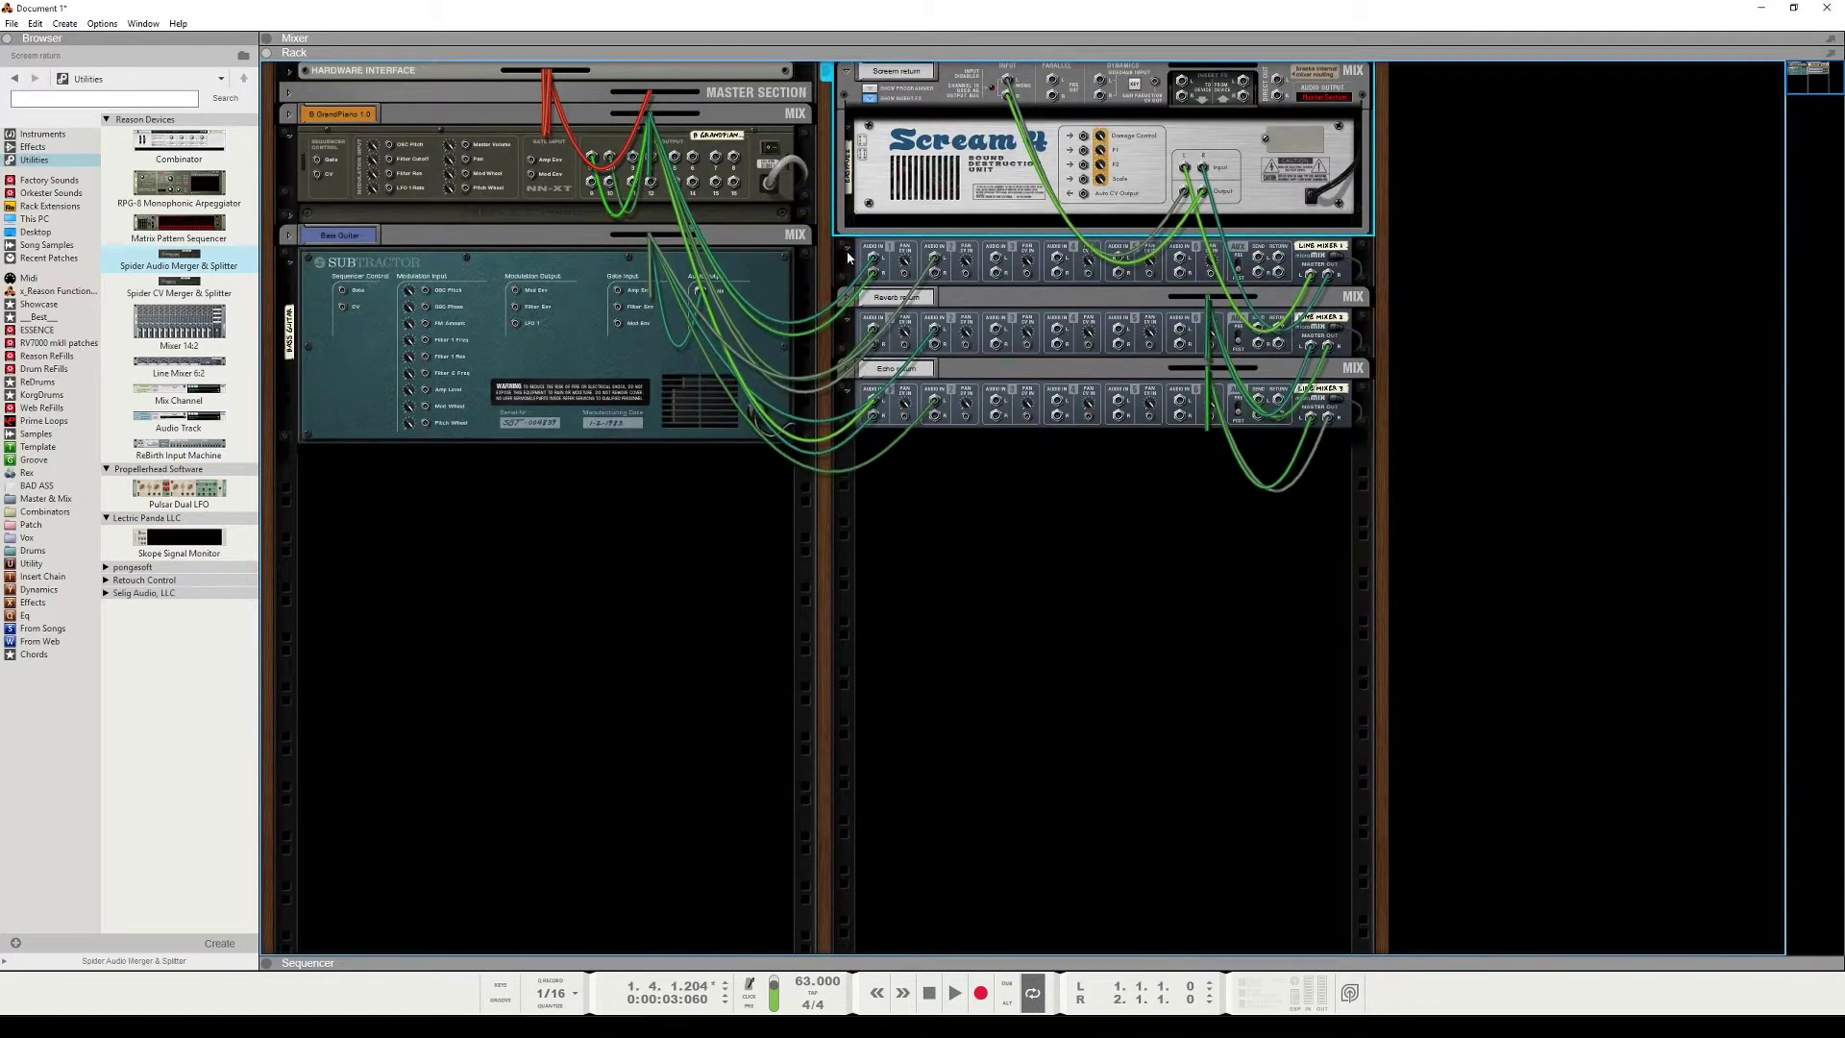
{"action": "left_click", "coordinate": [847, 300]}
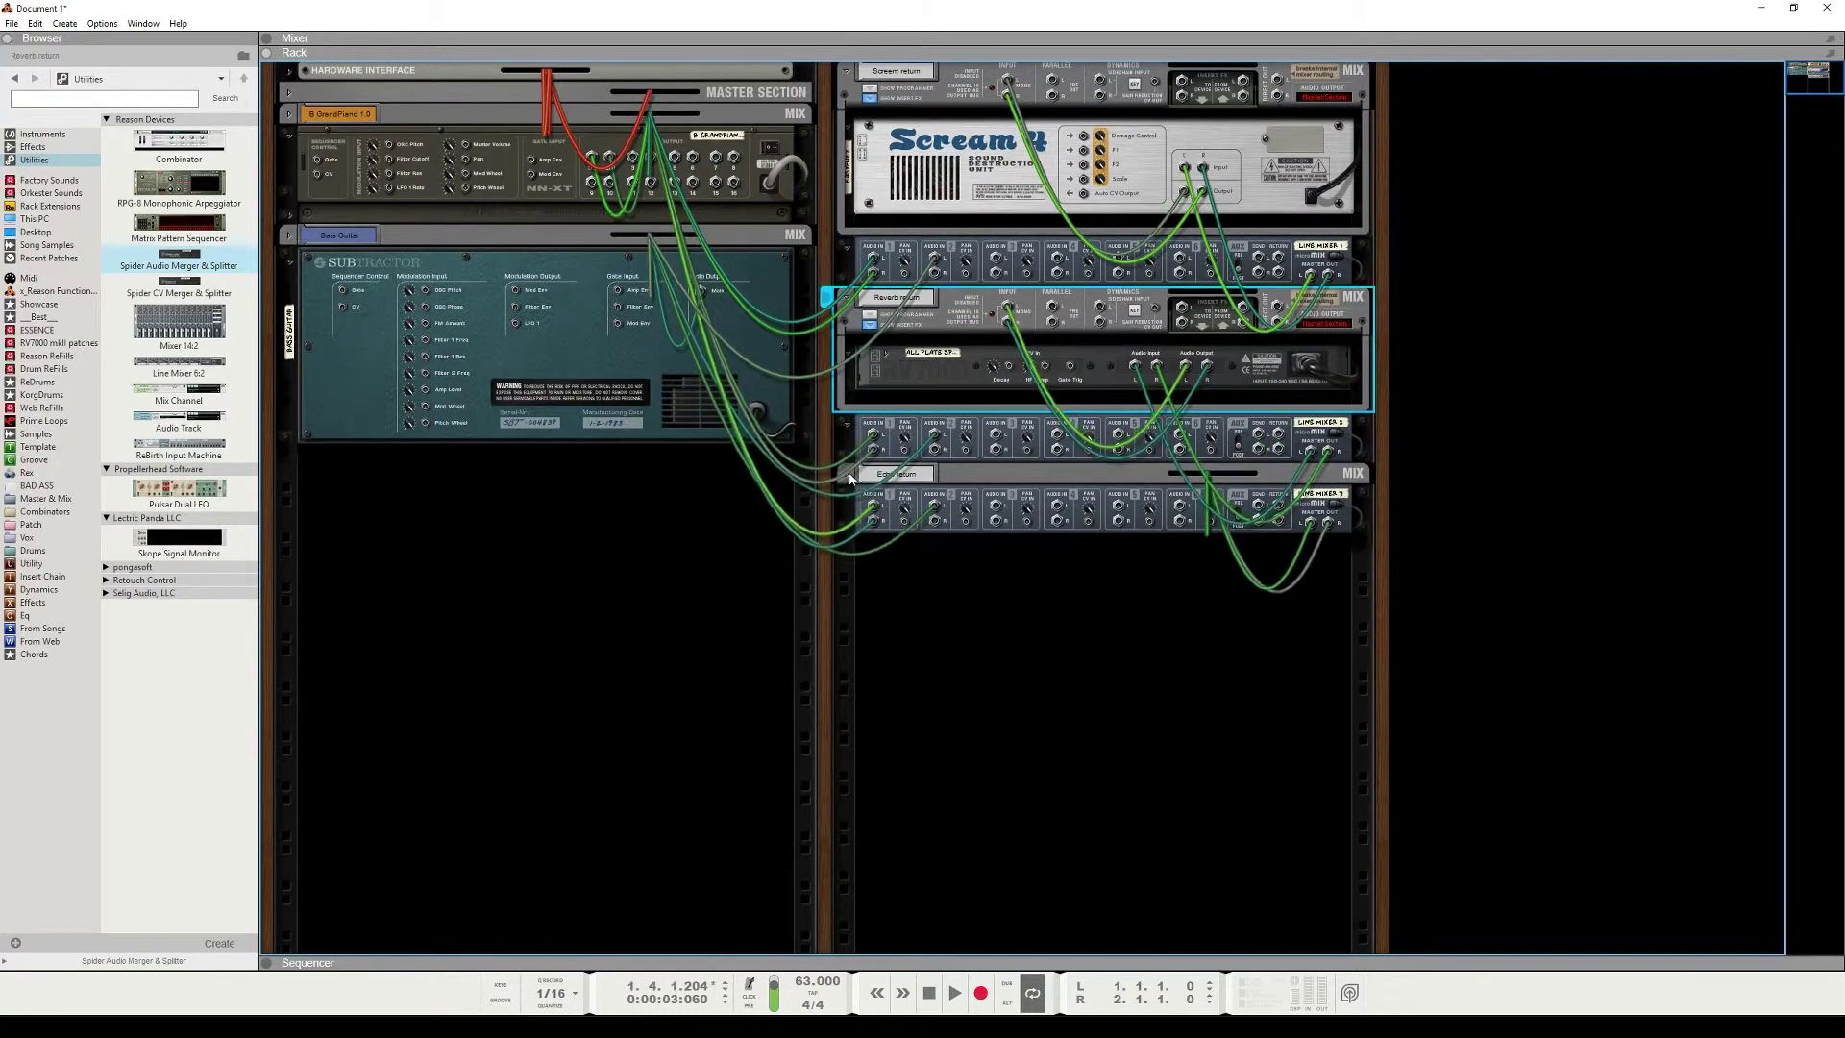
{"action": "left_click", "coordinate": [846, 474]}
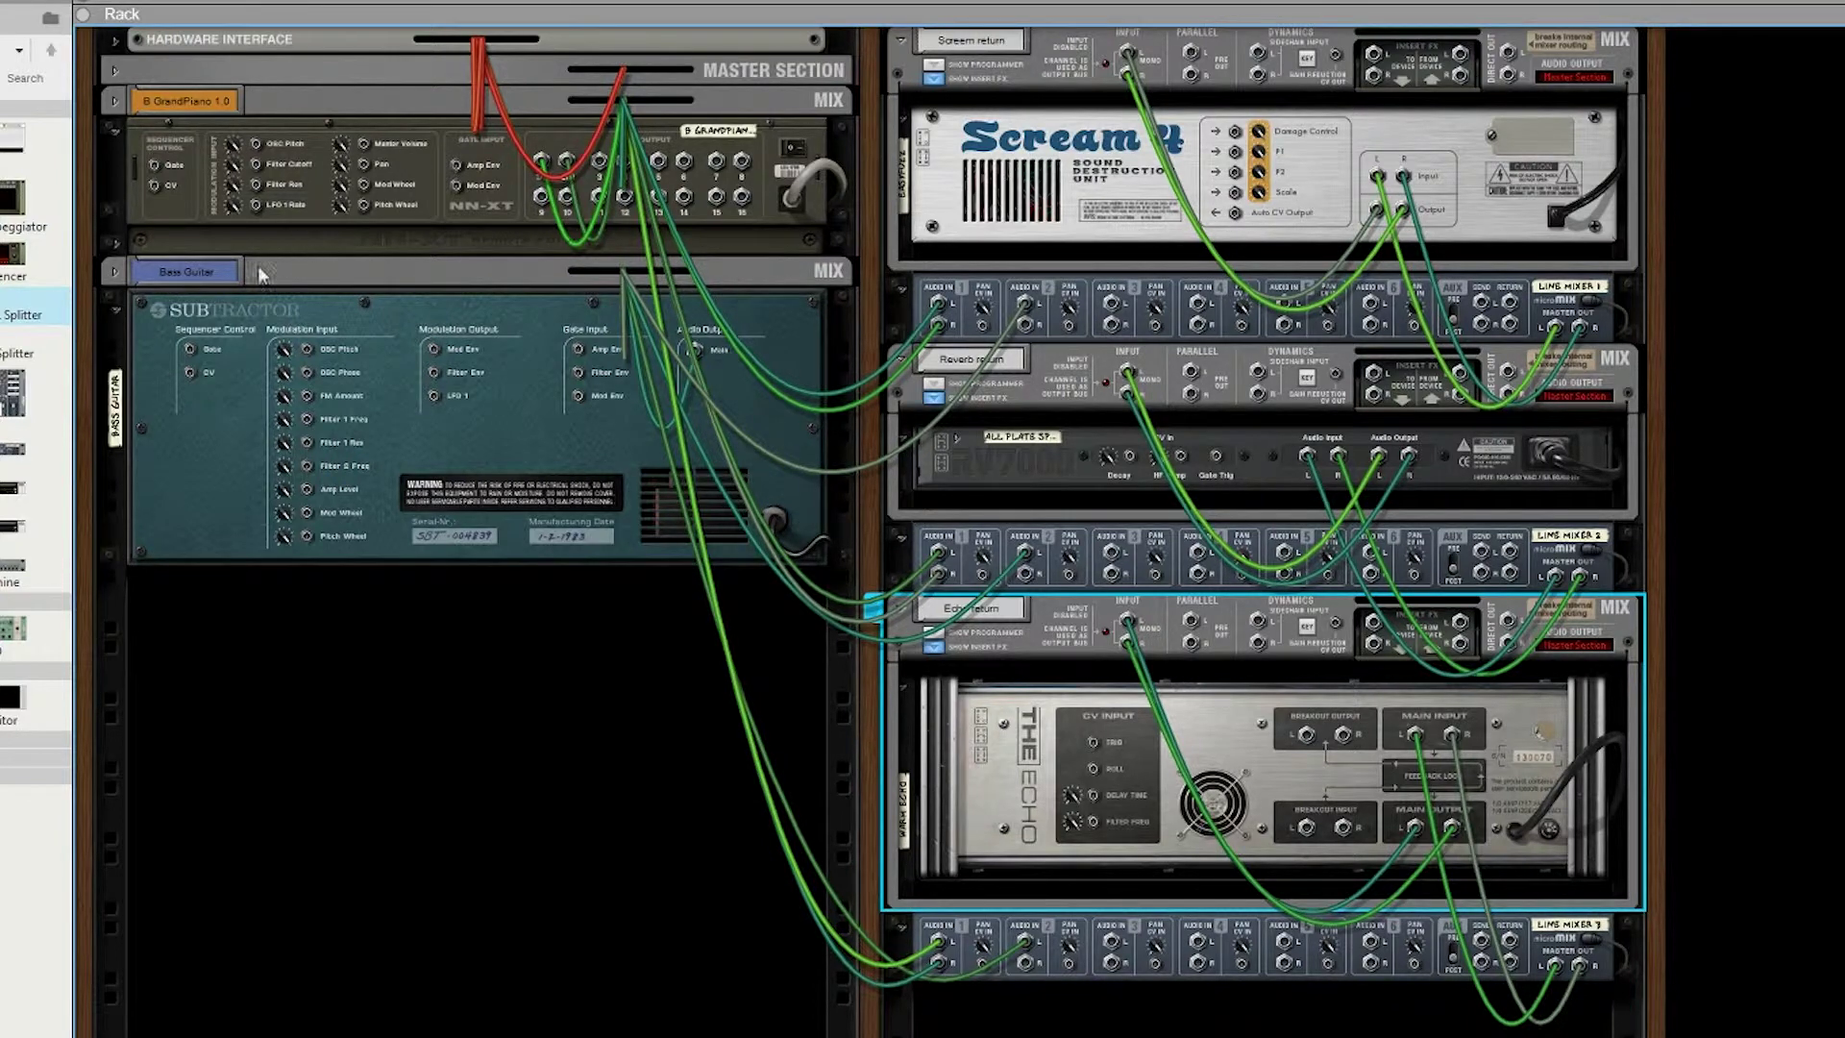
{"action": "left_click", "coordinate": [112, 273]}
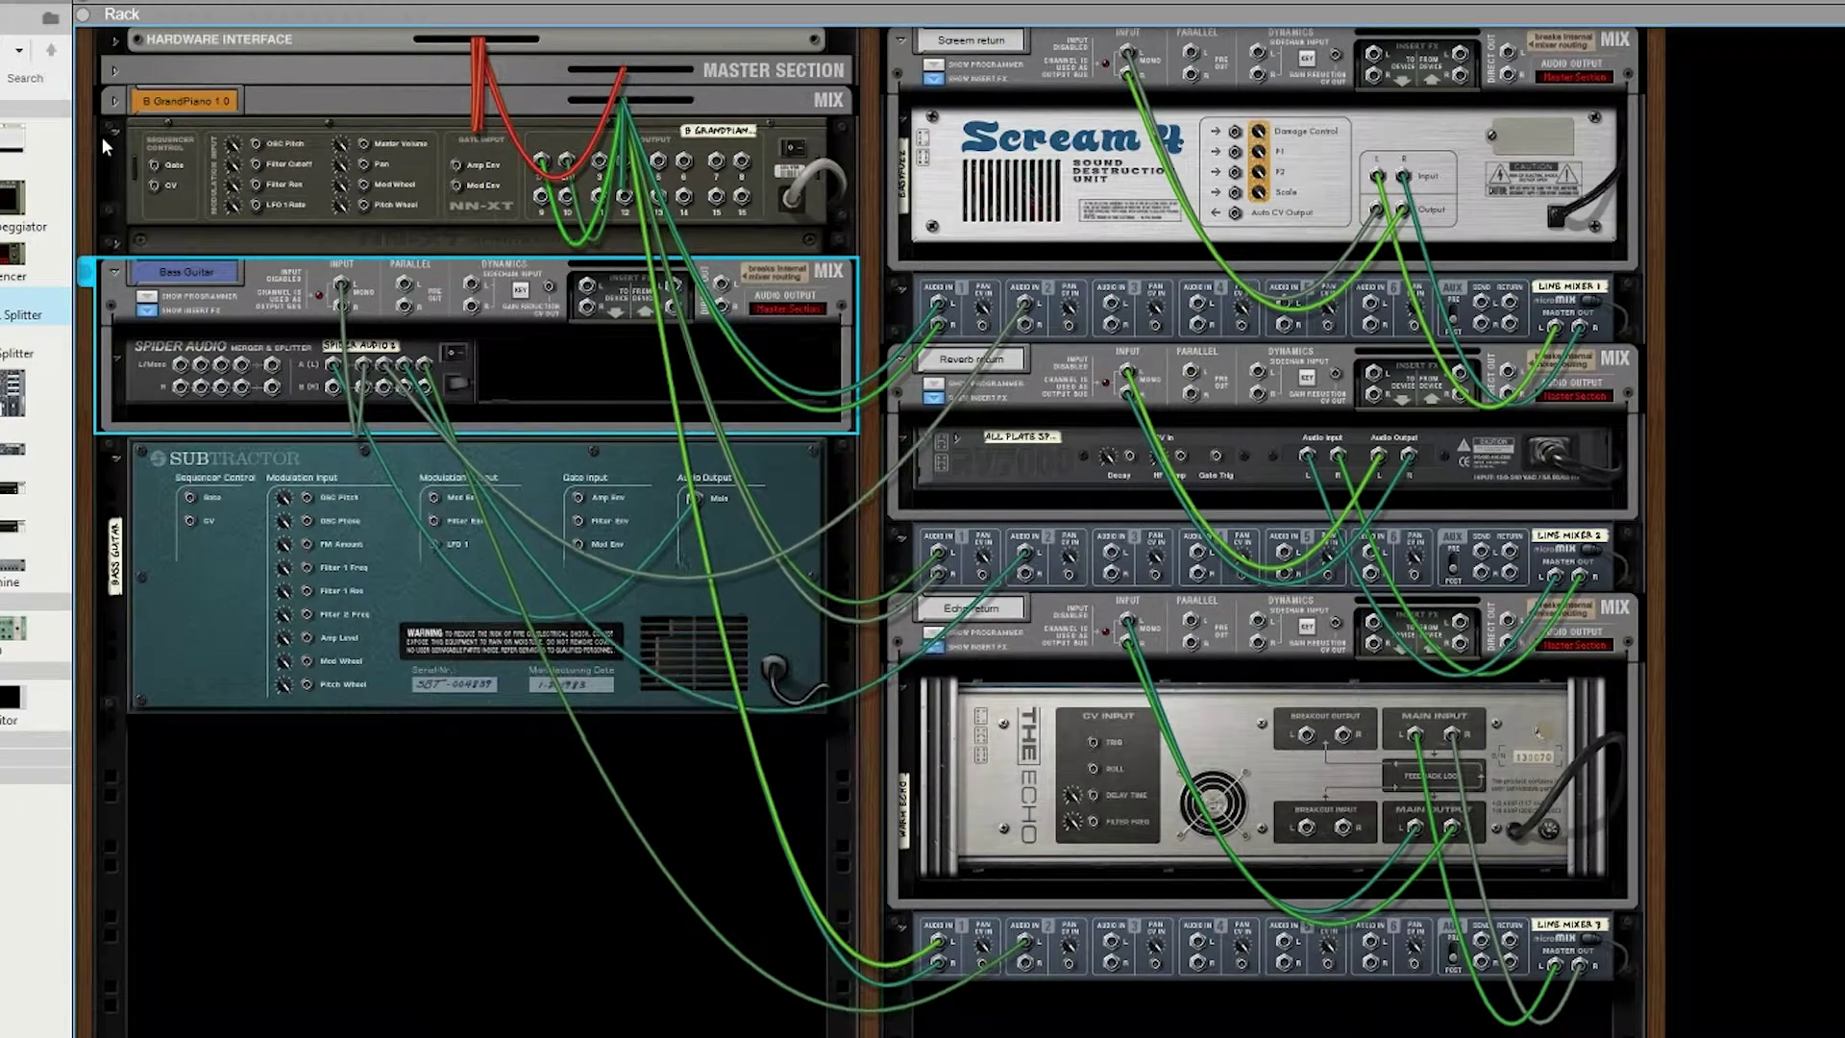
{"action": "left_click", "coordinate": [114, 102]}
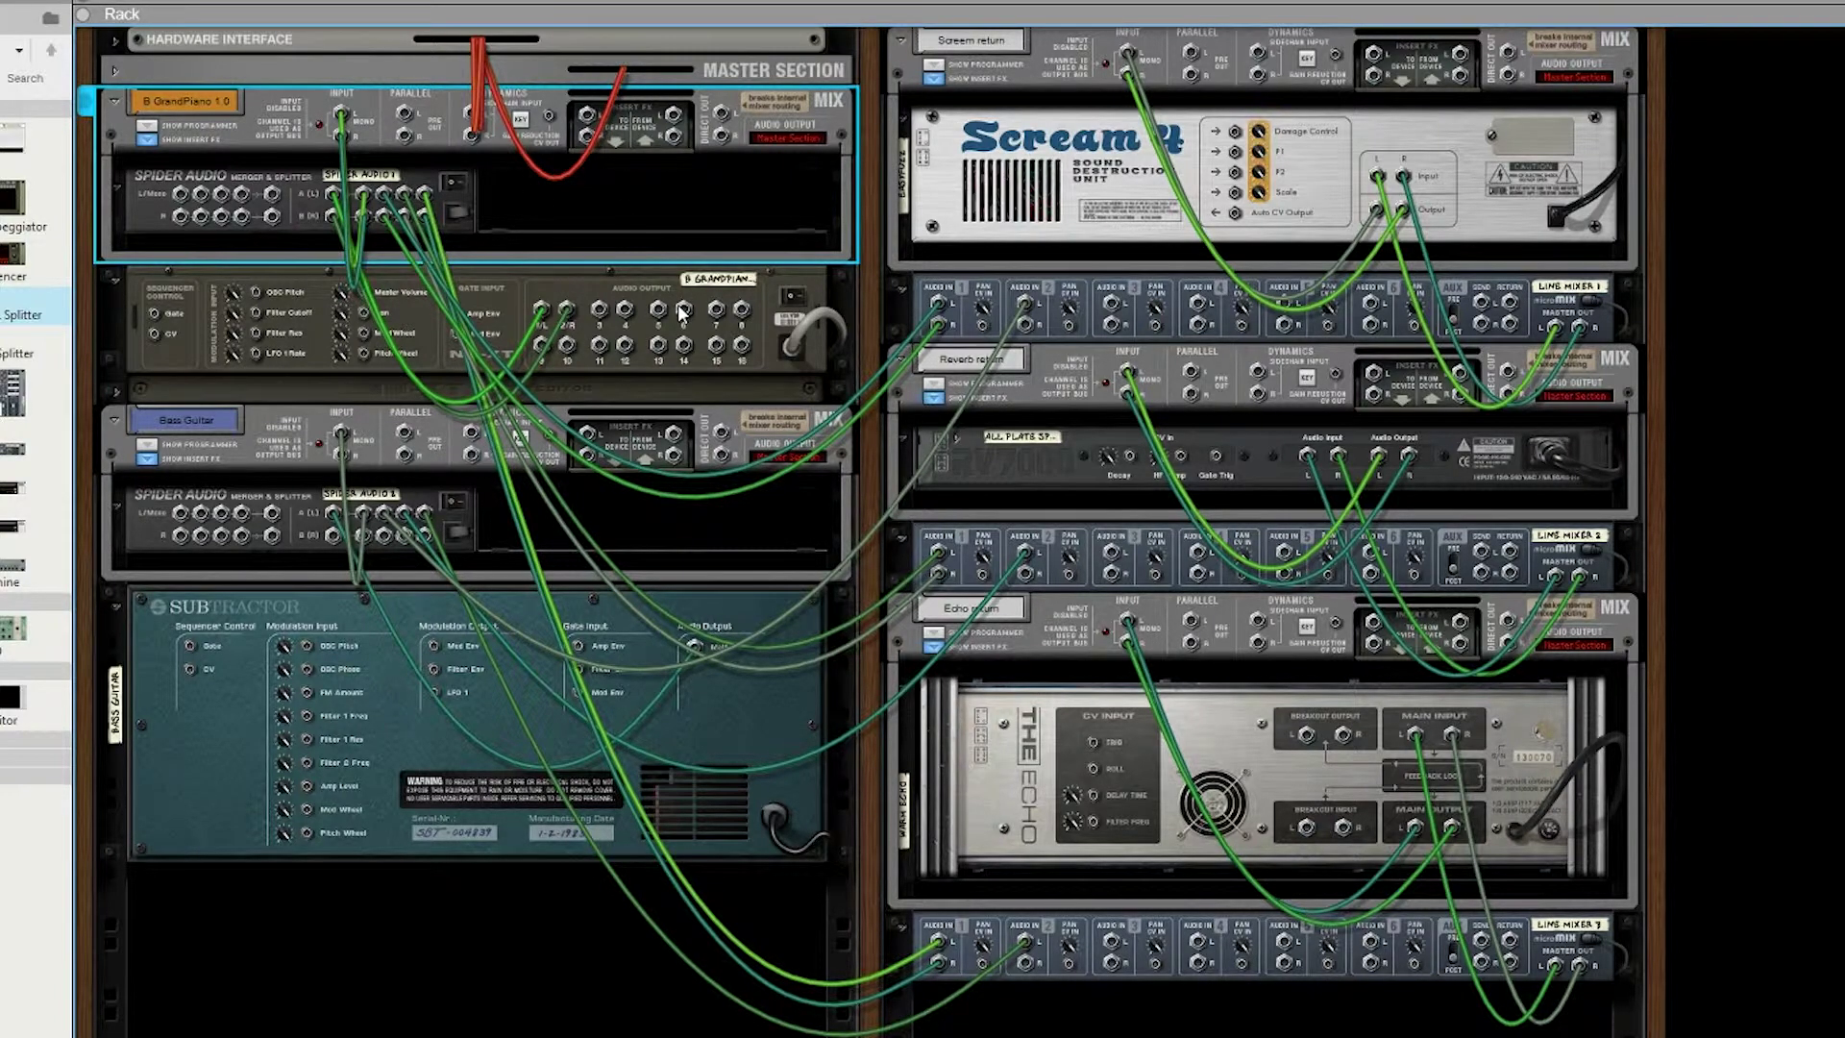
Unplug the Spider Audio splitter's output from the B GrandPiano mix channel's input.
{"action": "left_click_drag", "start_coordinate": [371, 192], "coordinate": [597, 114]}
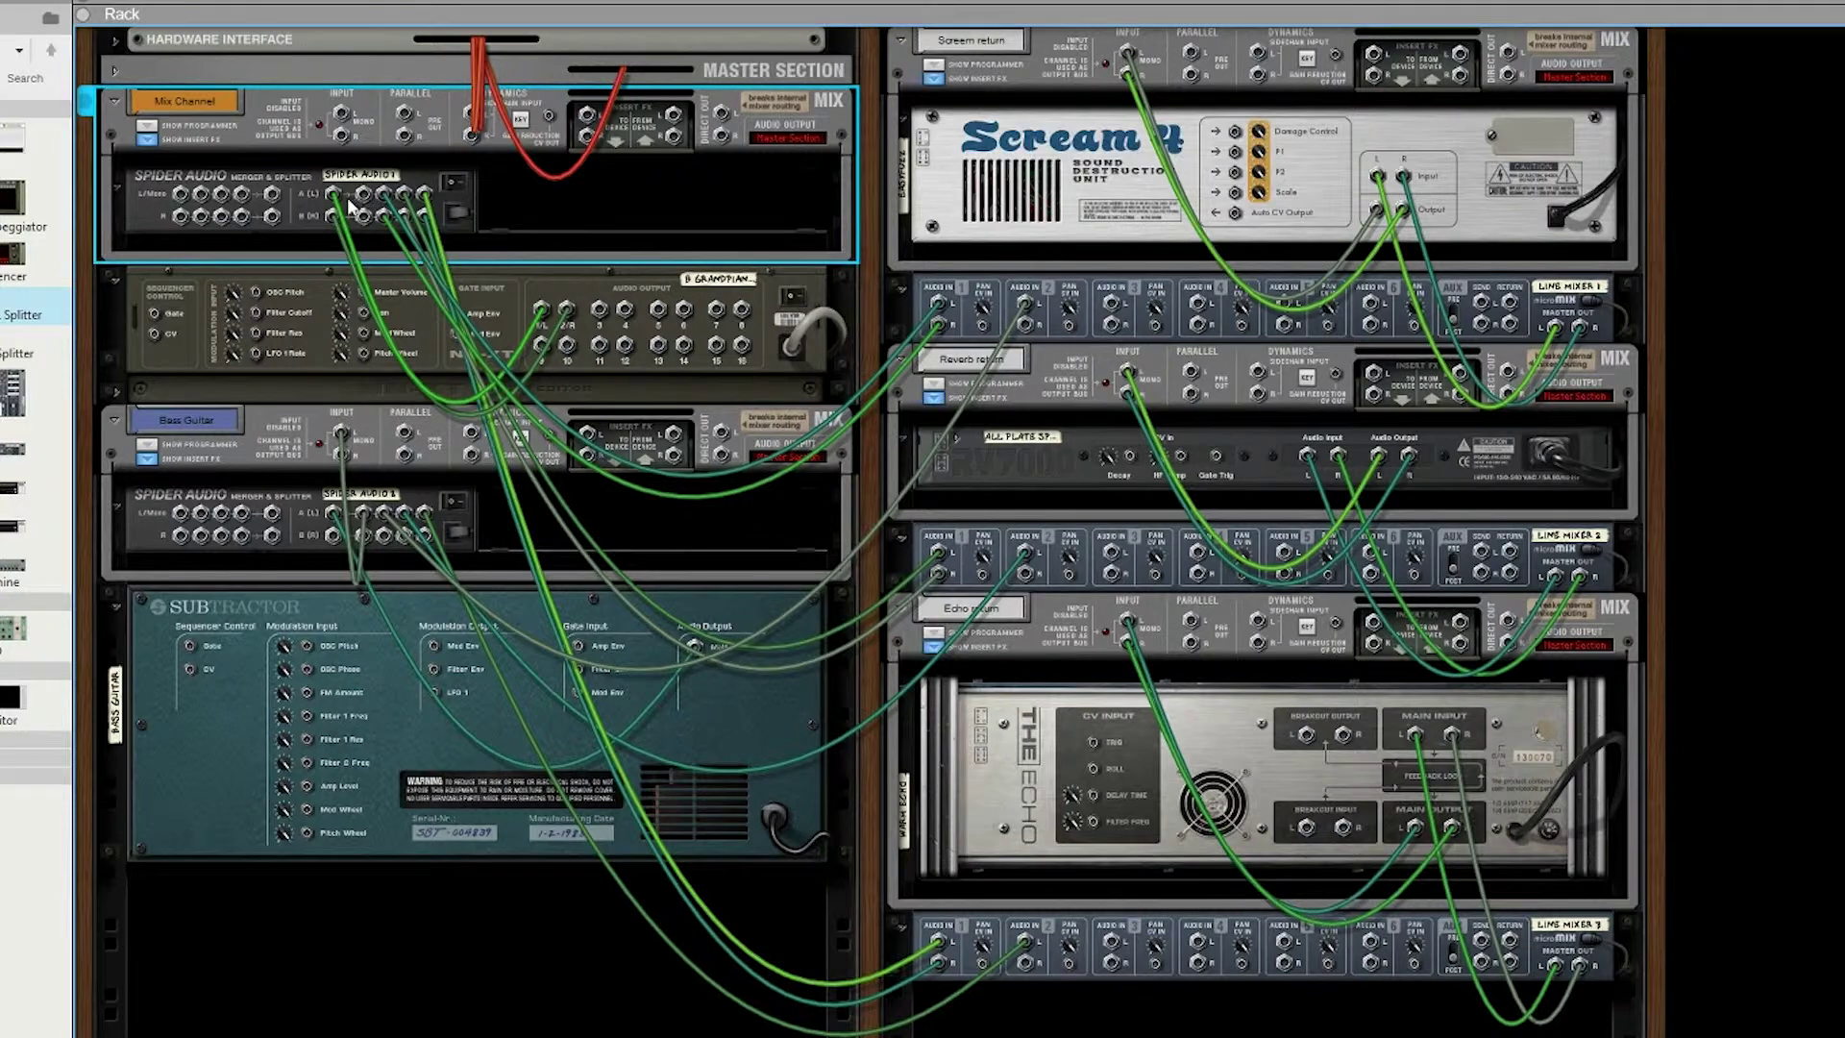
{"action": "left_click", "coordinate": [351, 205]}
{"action": "left_click_drag", "start_coordinate": [405, 219], "coordinate": [402, 198]}
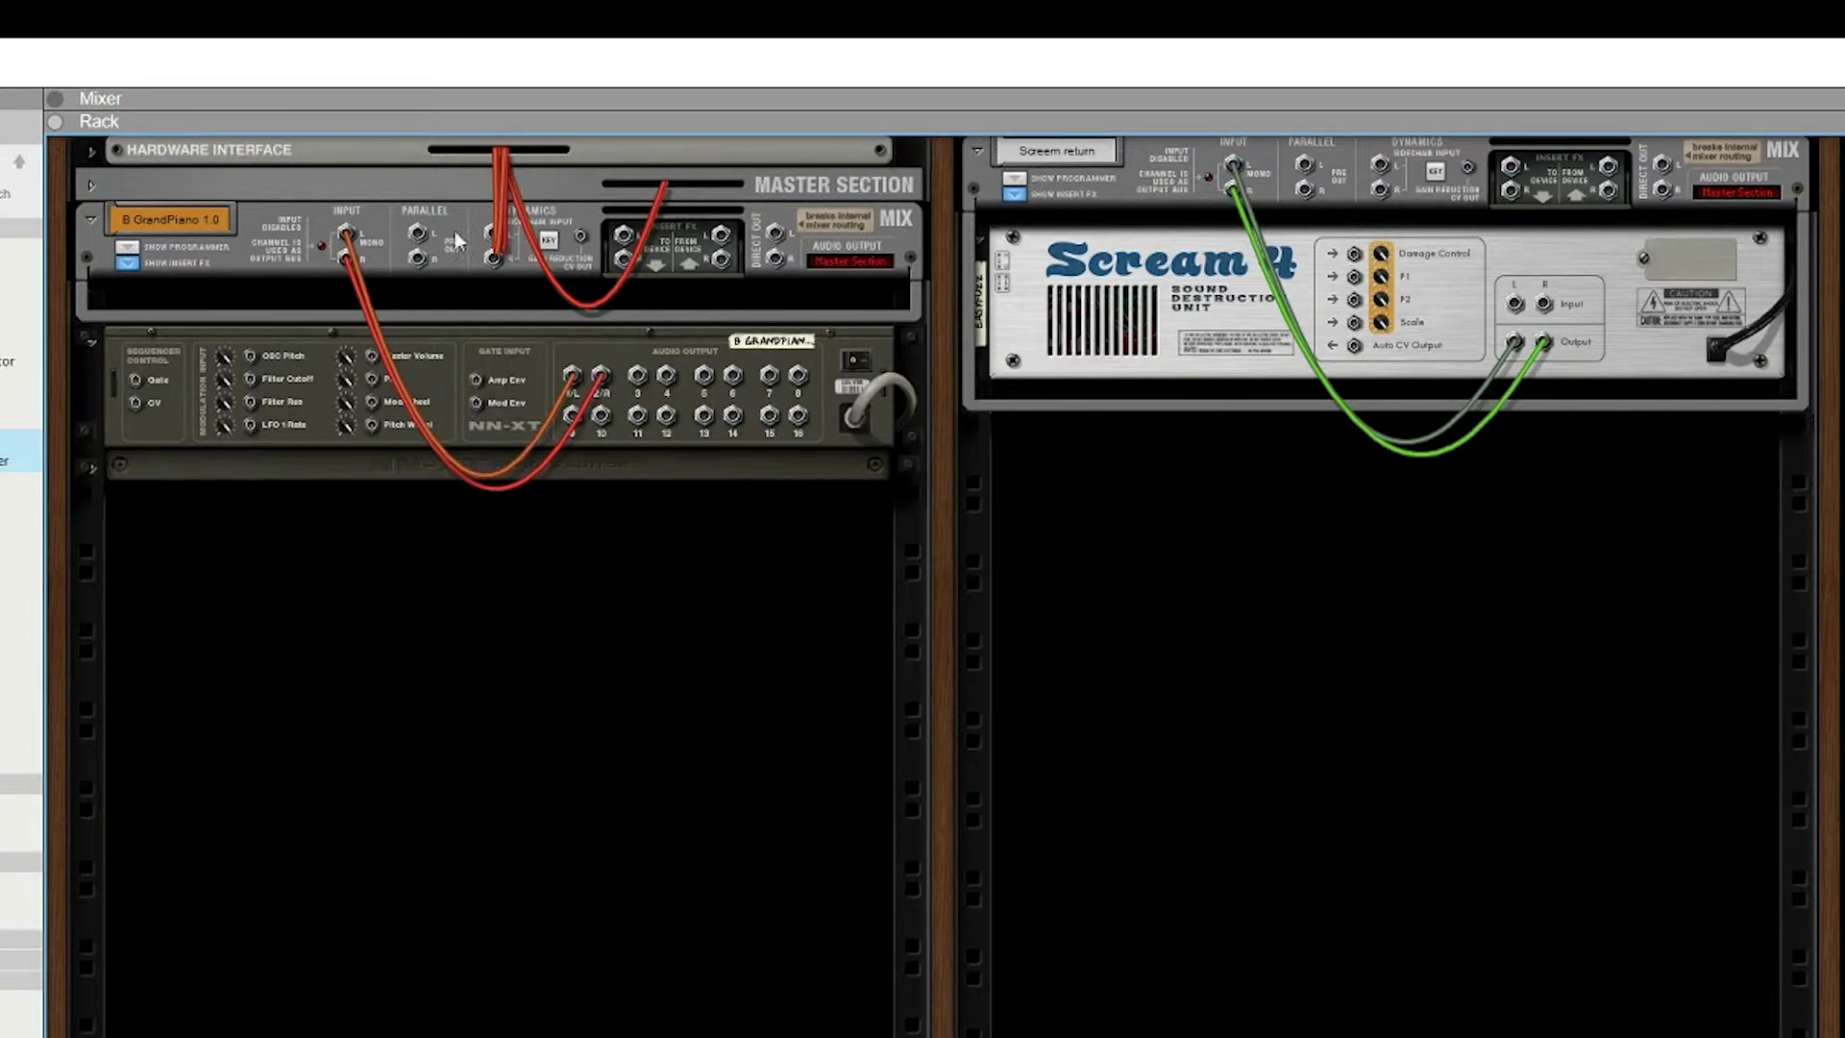
Connect the B GrandPiano channel's insert send to Scream 4's input and blend the Screem return fader in at -15.82 dB.
{"action": "left_click_drag", "start_coordinate": [627, 240], "coordinate": [1516, 304]}
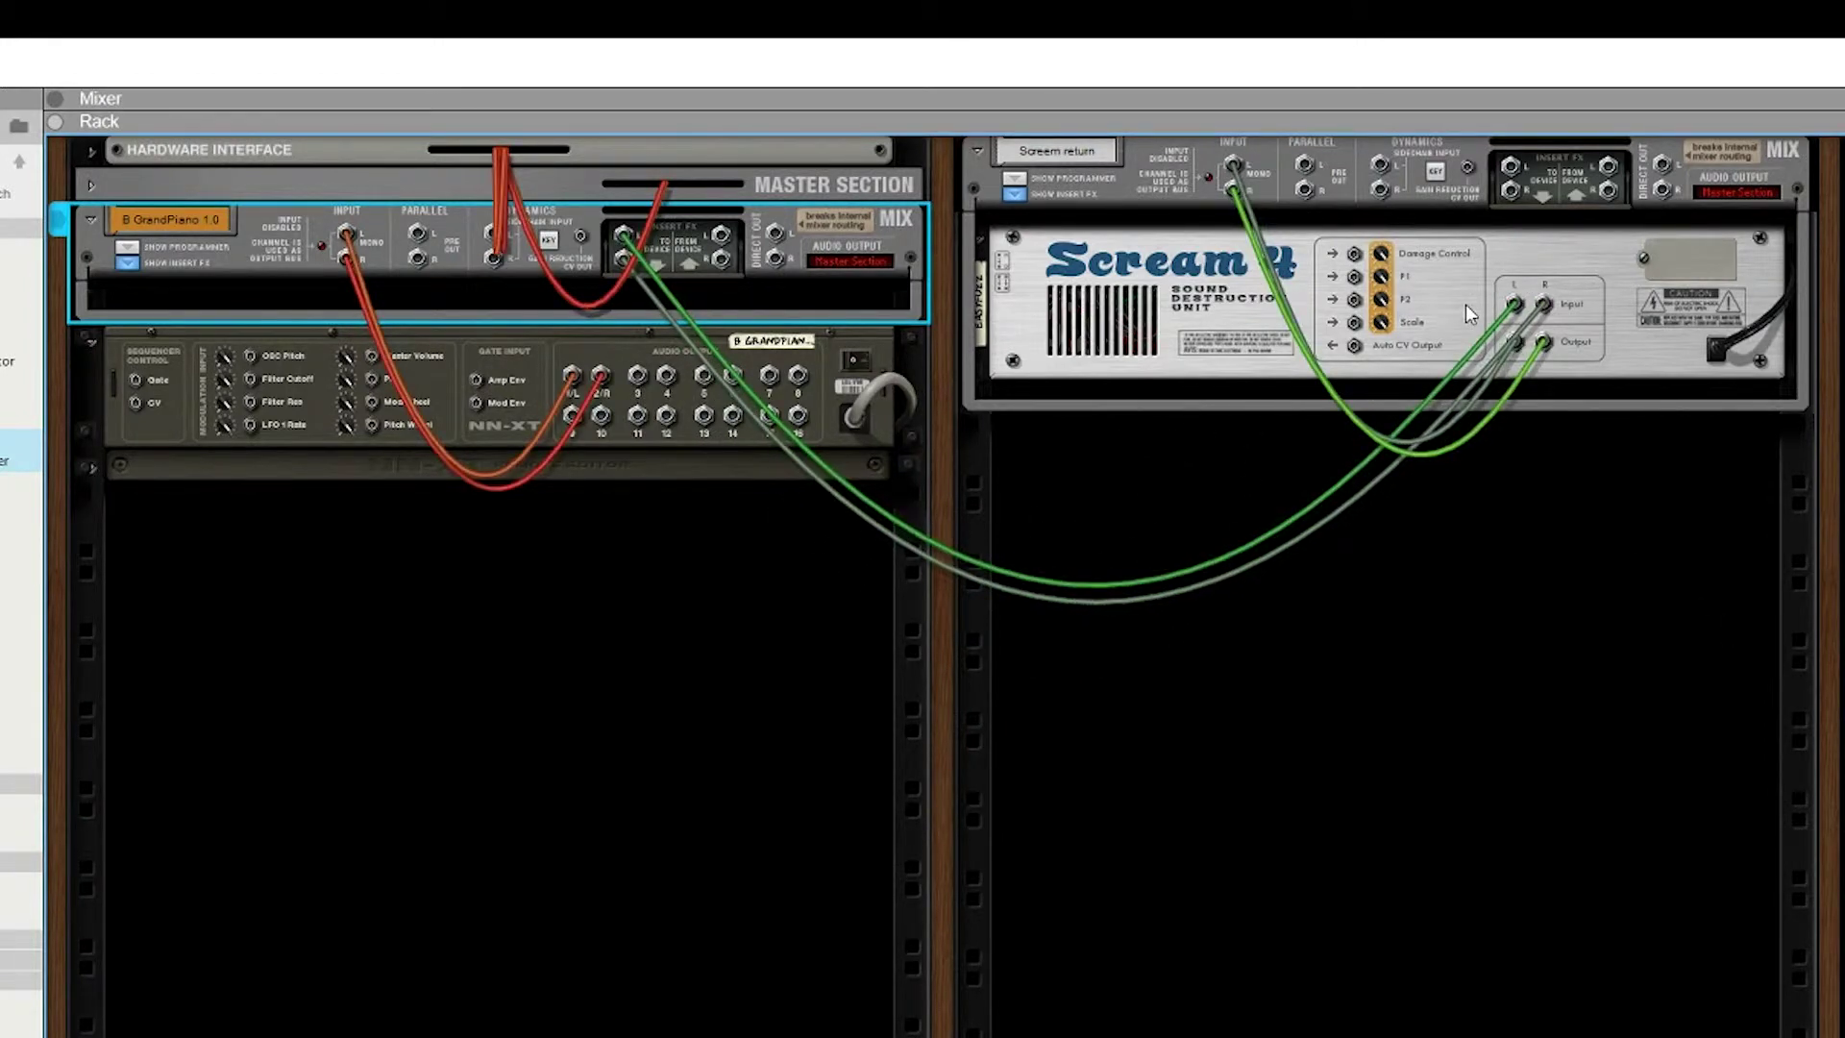
{"action": "key", "text": "Tab"}
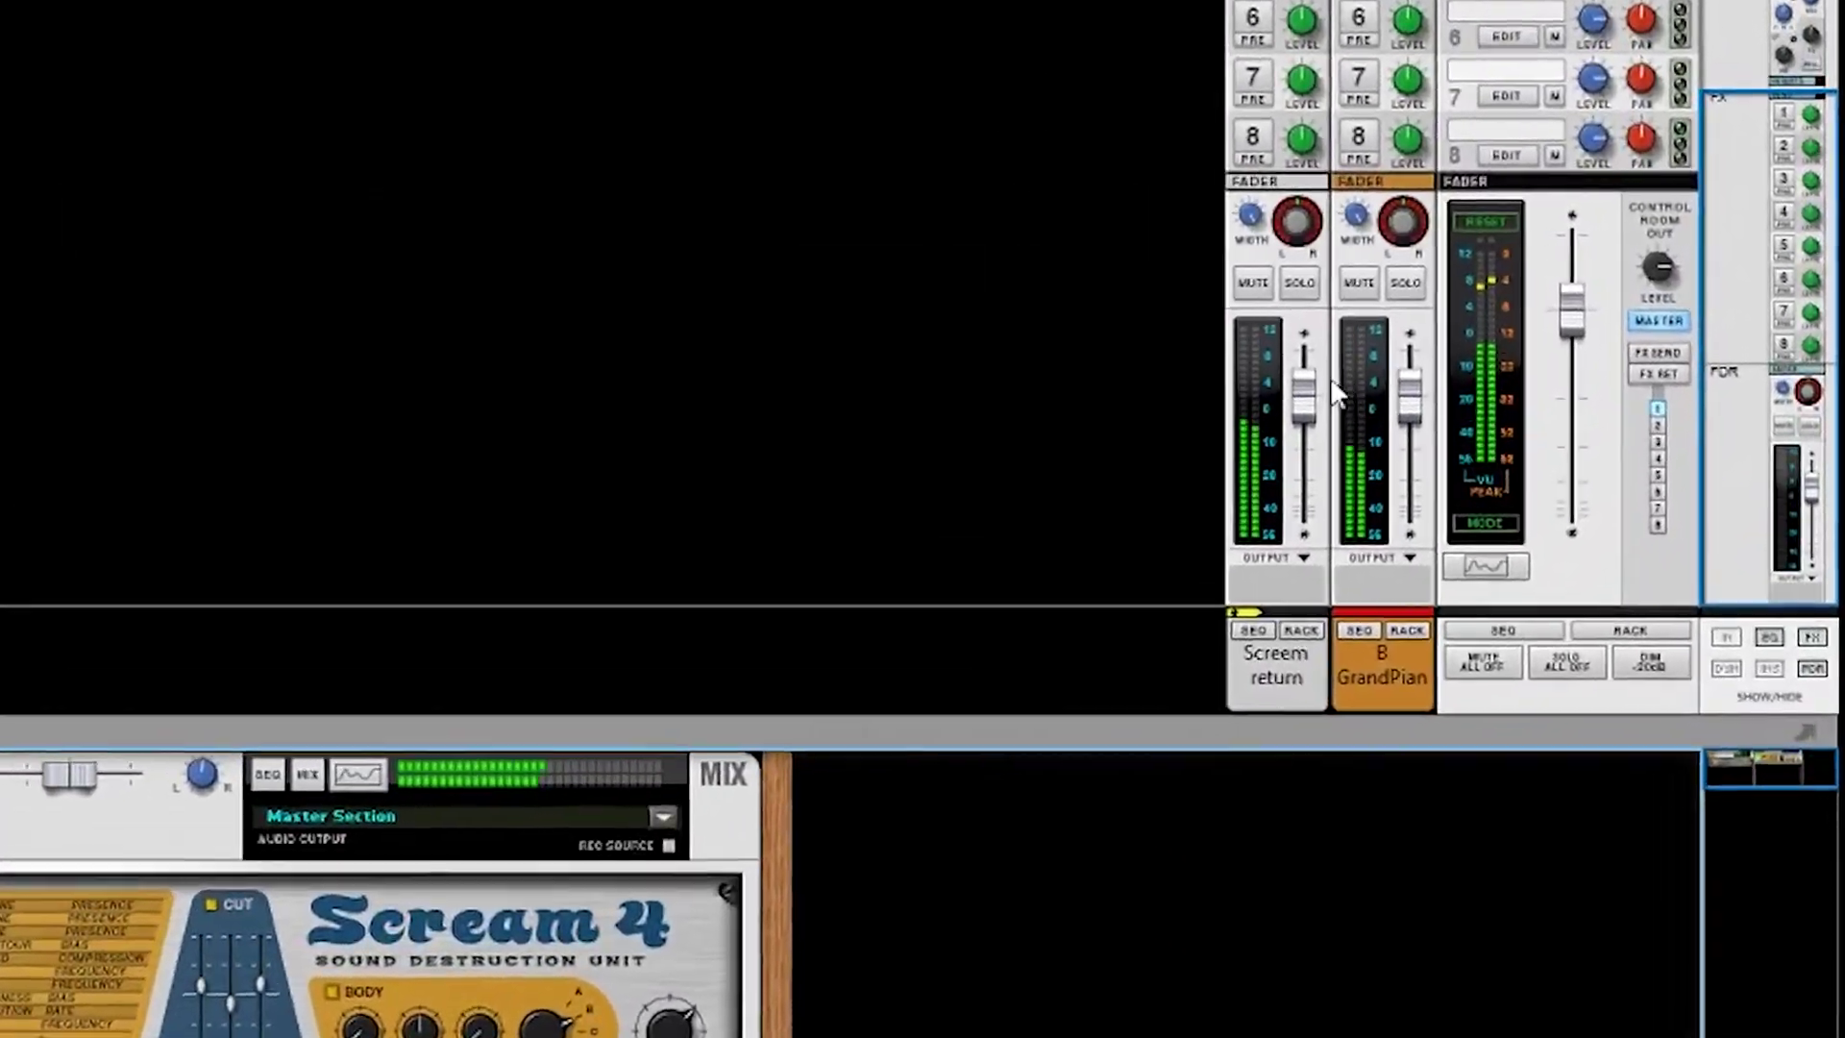
{"action": "left_click_drag", "start_coordinate": [1472, 280], "coordinate": [1507, 524]}
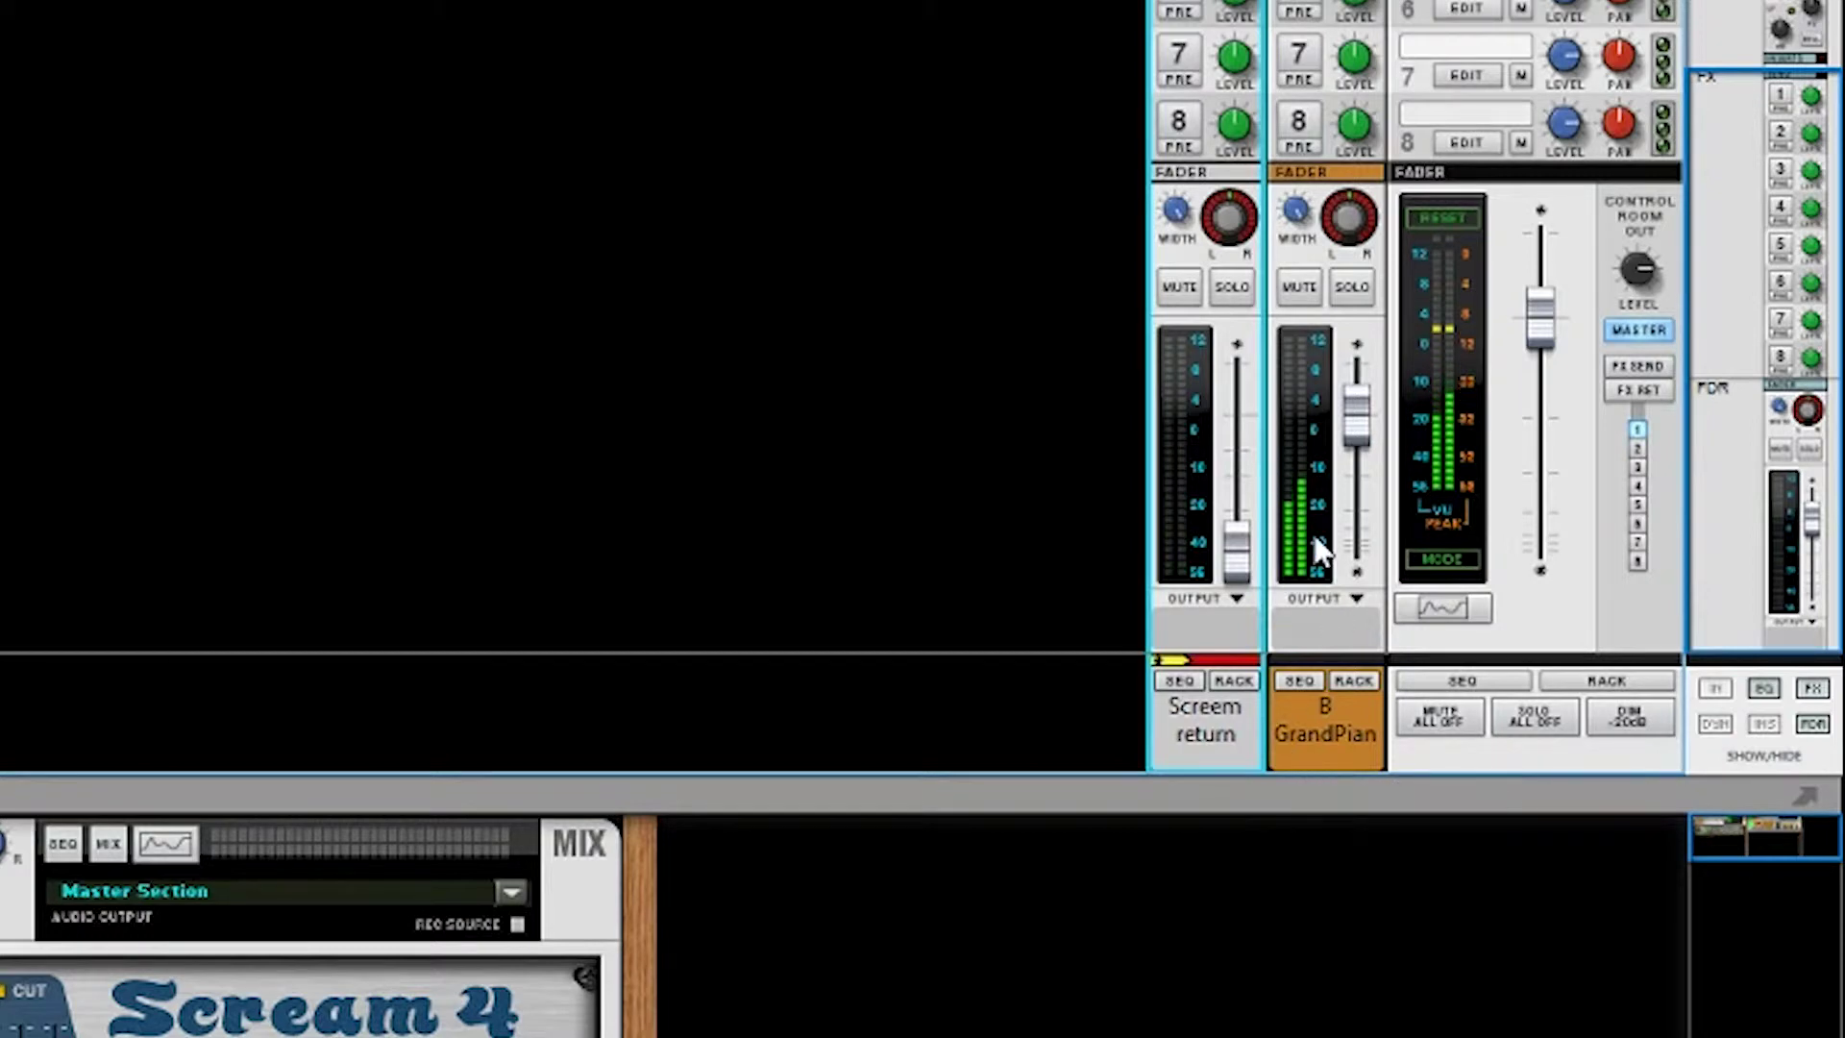
{"action": "left_click_drag", "start_coordinate": [1248, 563], "coordinate": [1245, 516]}
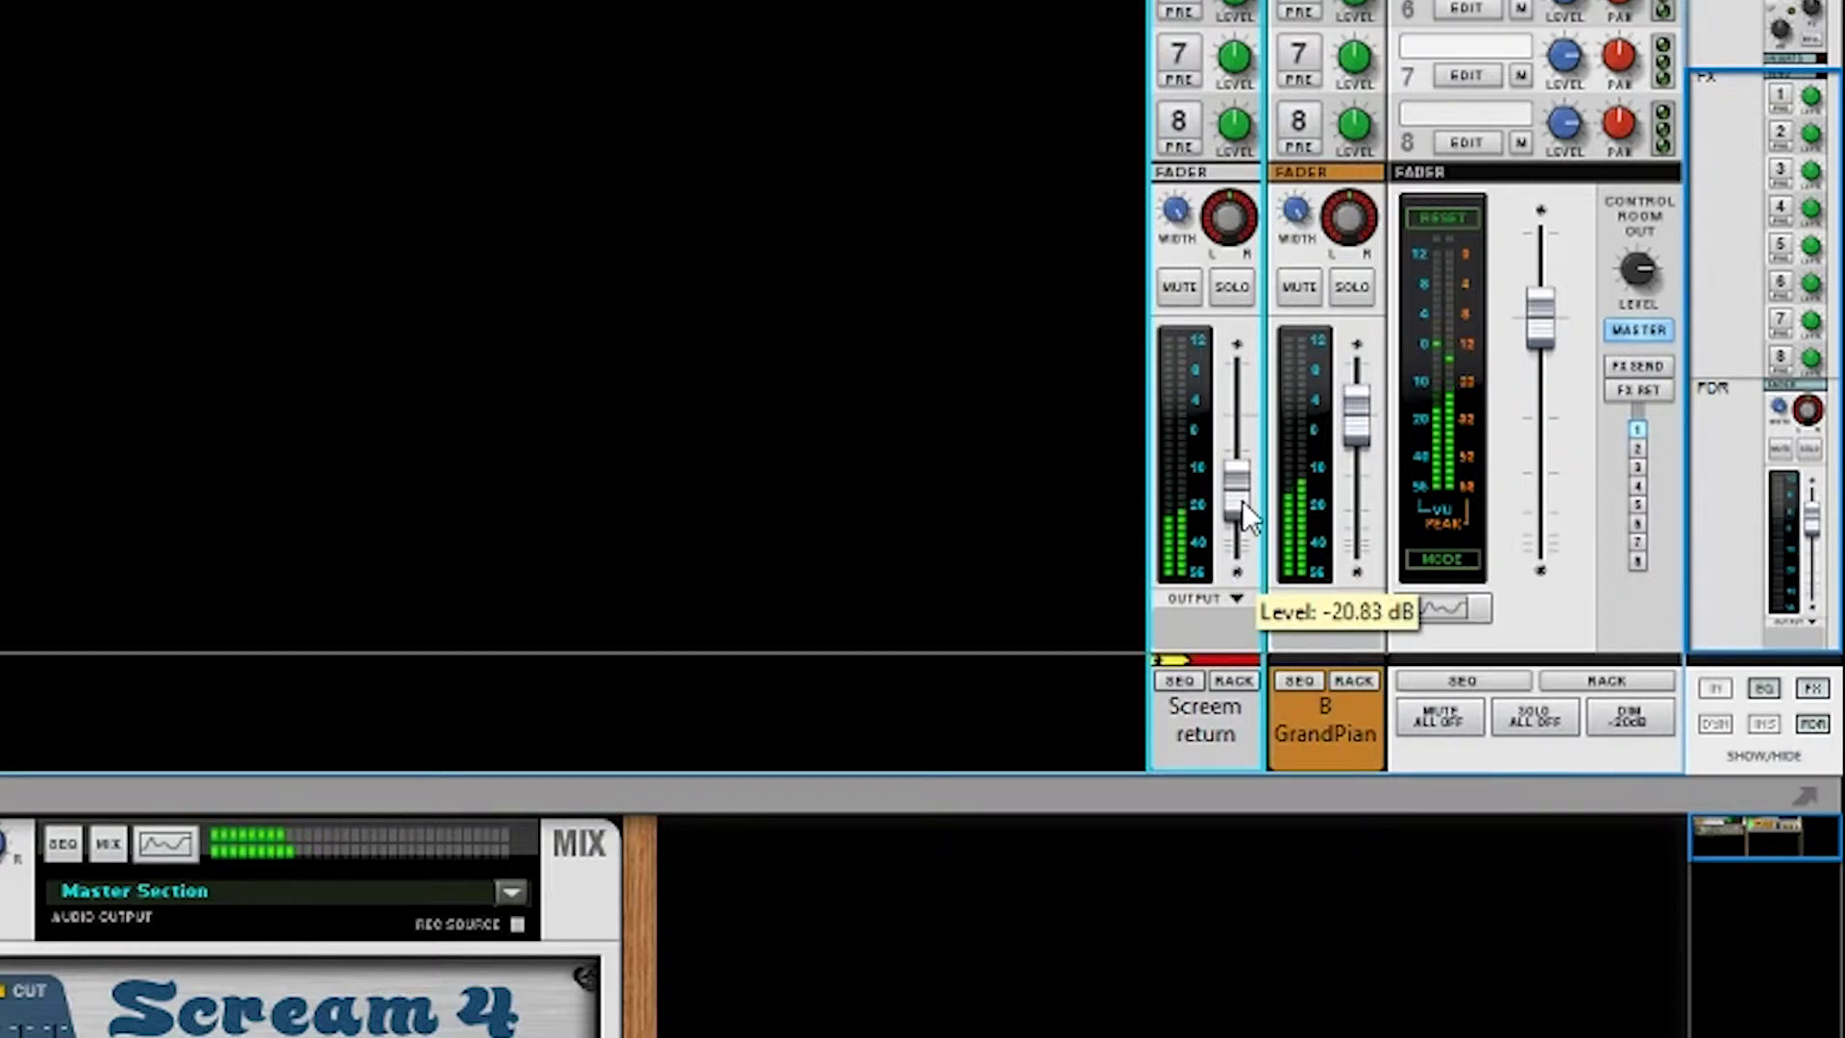
{"action": "mouse_move", "coordinate": [1243, 499]}
{"action": "left_mouse_down"}
{"action": "mouse_move", "coordinate": [1242, 419]}
{"action": "mouse_move", "coordinate": [1249, 474]}
{"action": "left_mouse_up"}
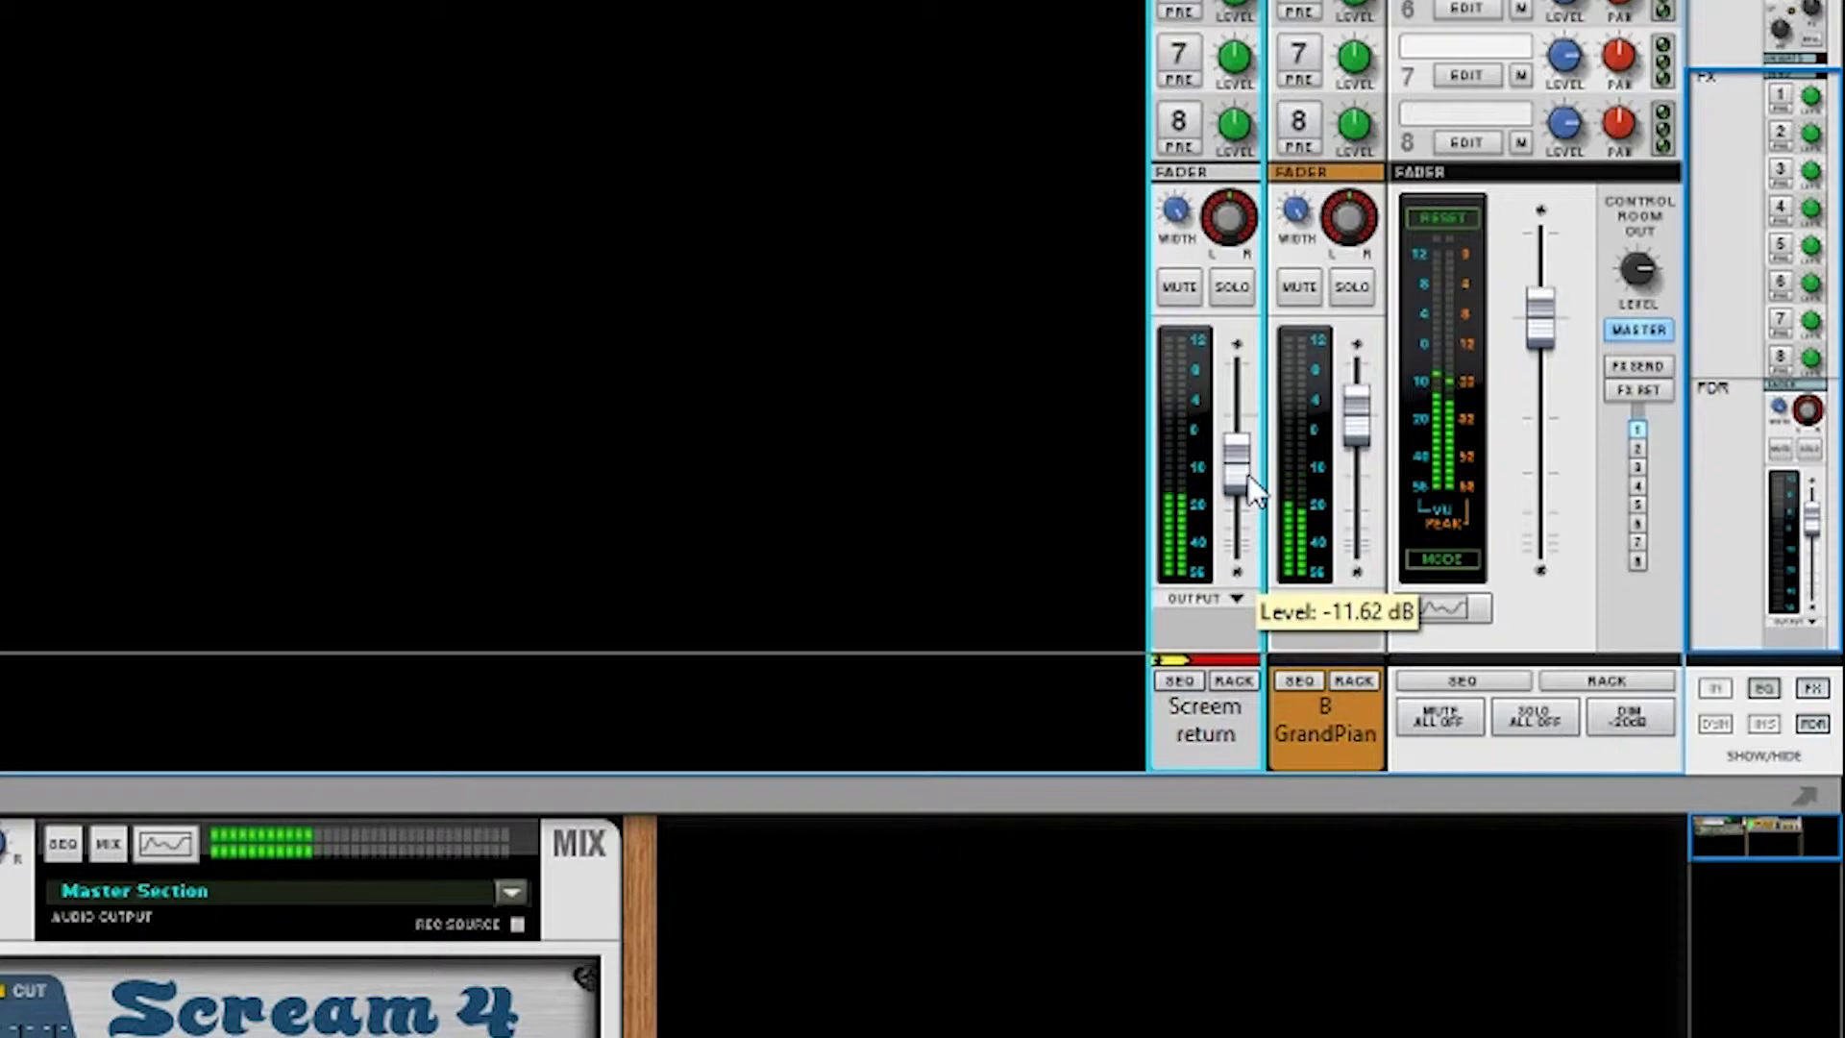
{"action": "left_click_drag", "start_coordinate": [1248, 476], "coordinate": [1250, 490]}
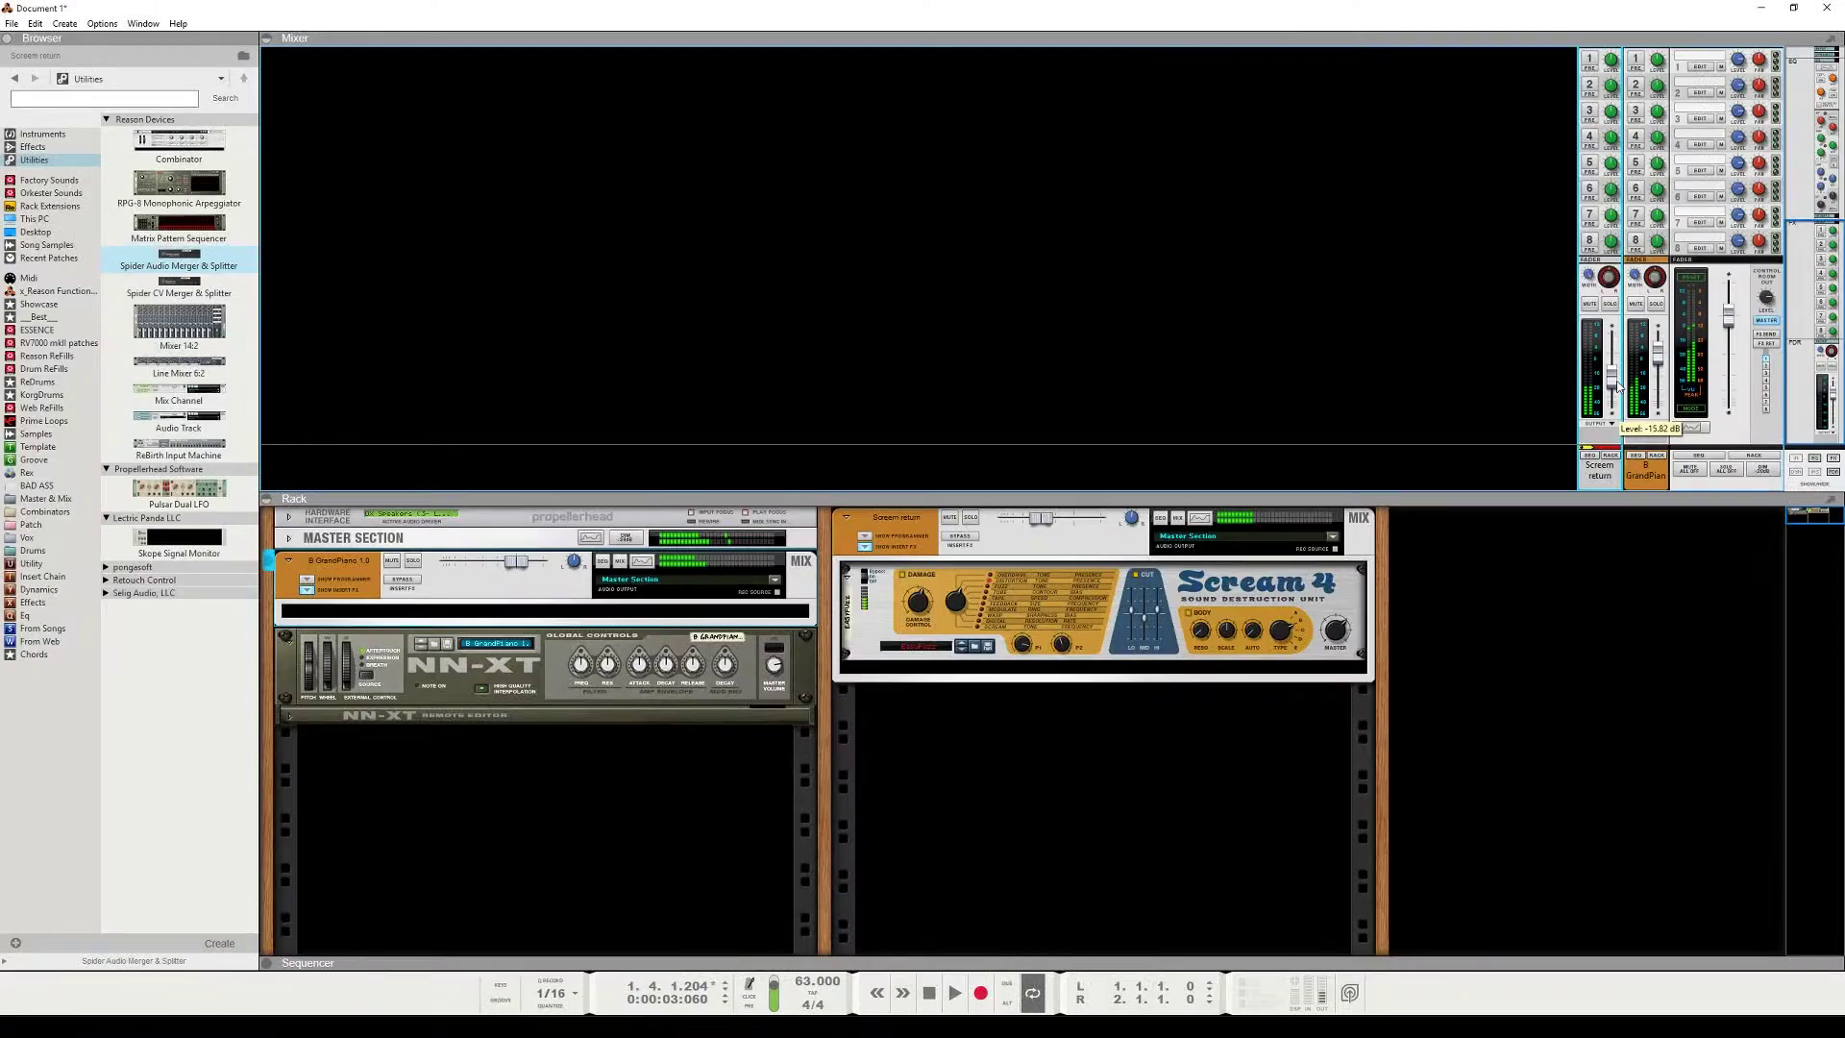
{"action": "right_click", "coordinate": [1251, 490]}
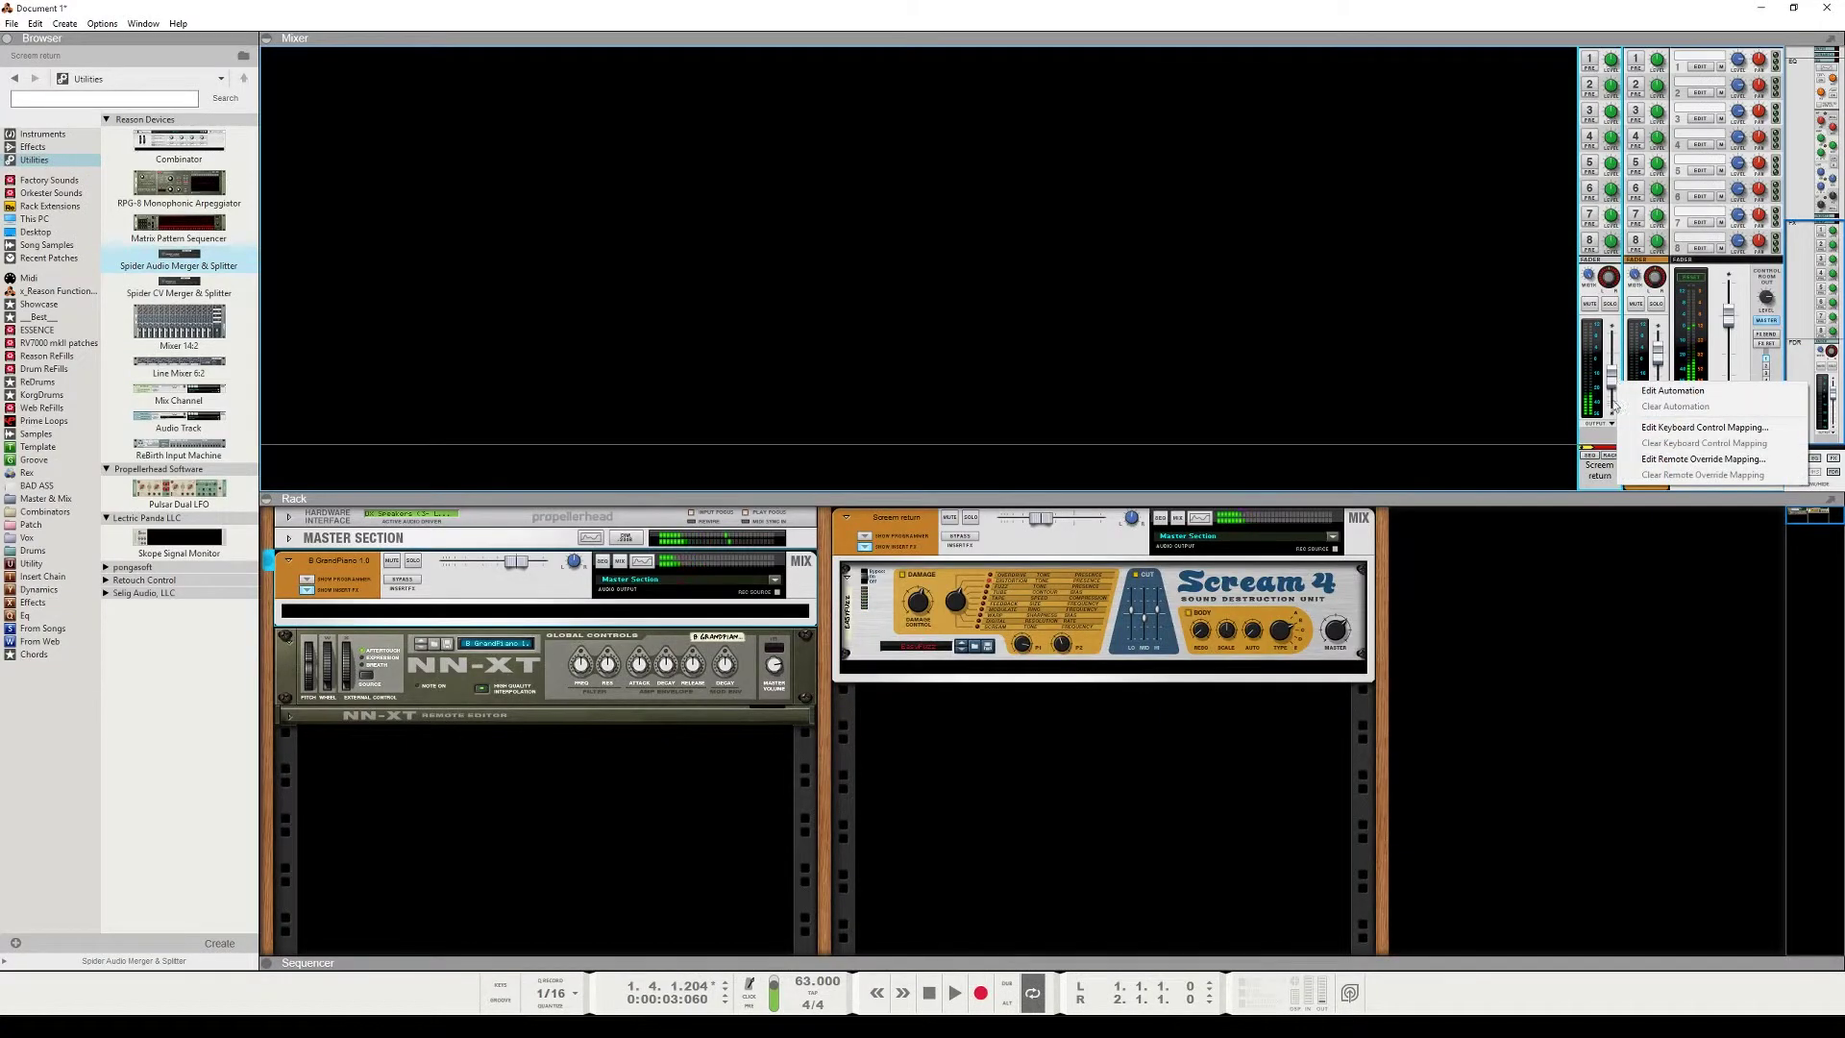
{"action": "left_click", "coordinate": [1576, 572]}
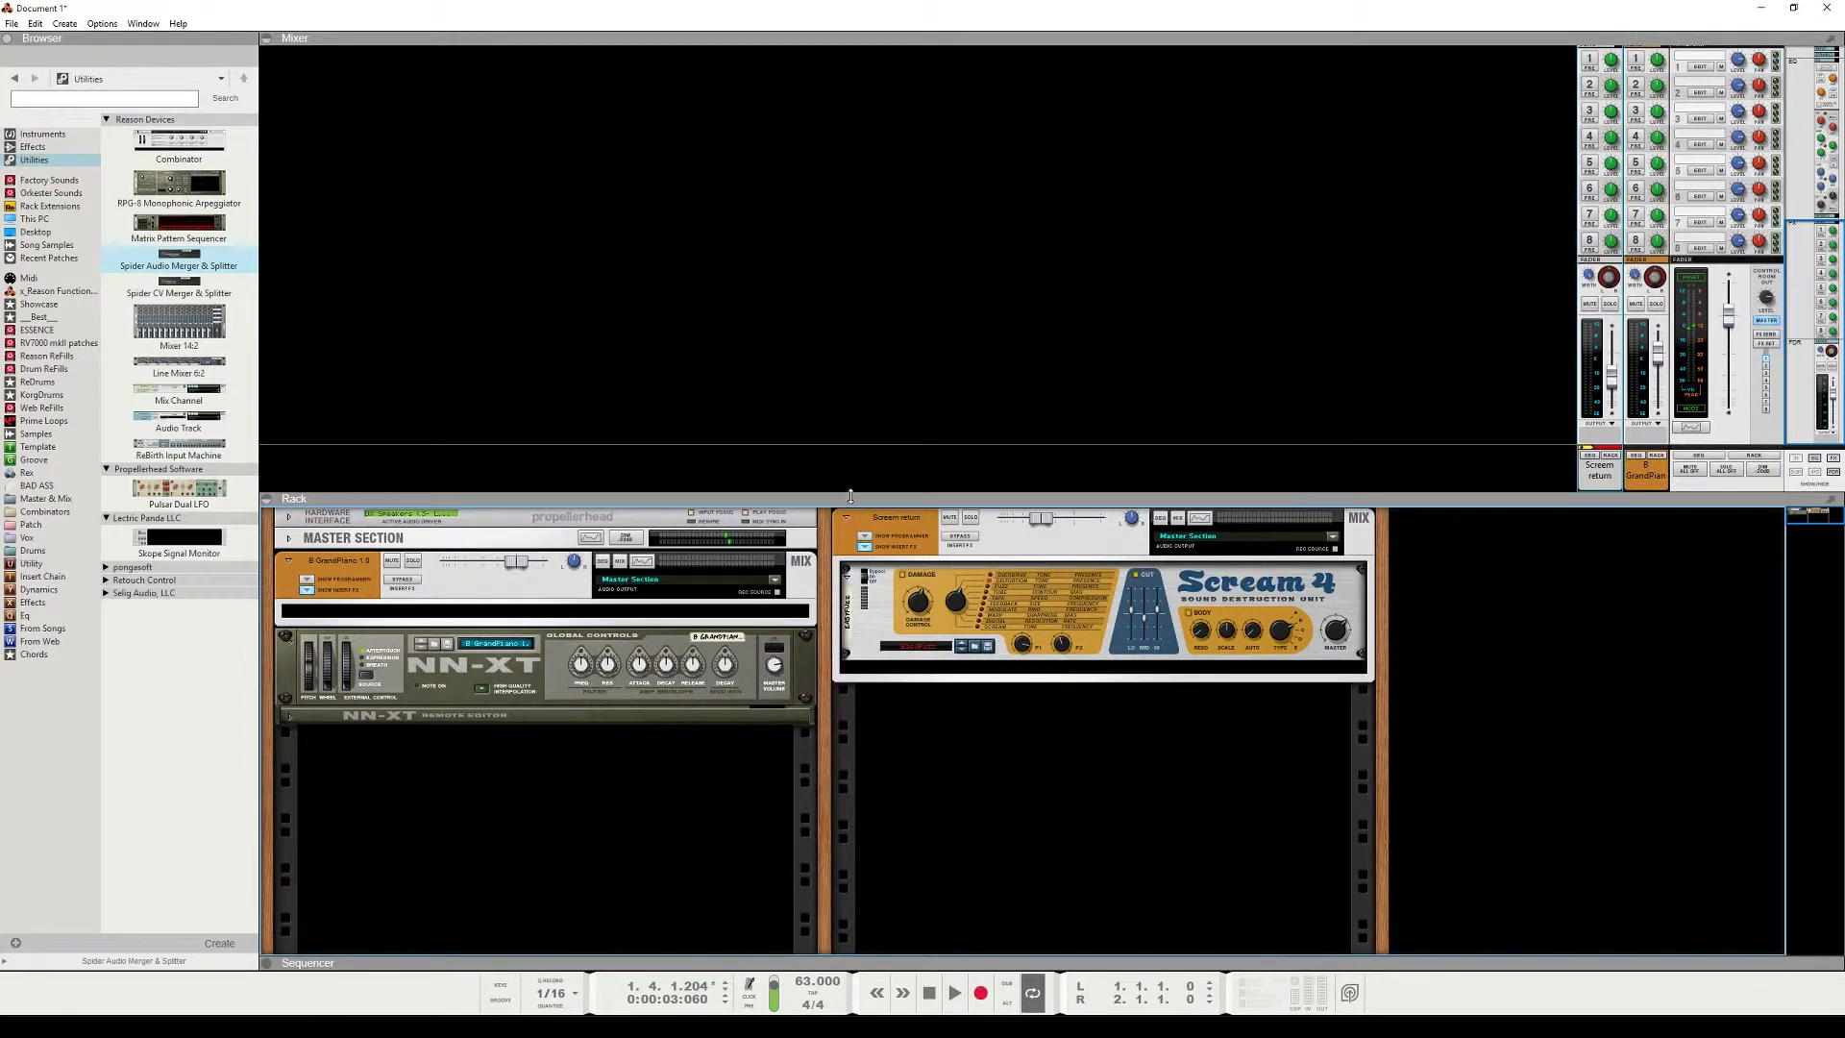
Enlarge the rack, move Scream 4 out of the Screem return channel, and delete that mix channel.
{"action": "left_click_drag", "start_coordinate": [851, 496], "coordinate": [857, 304]}
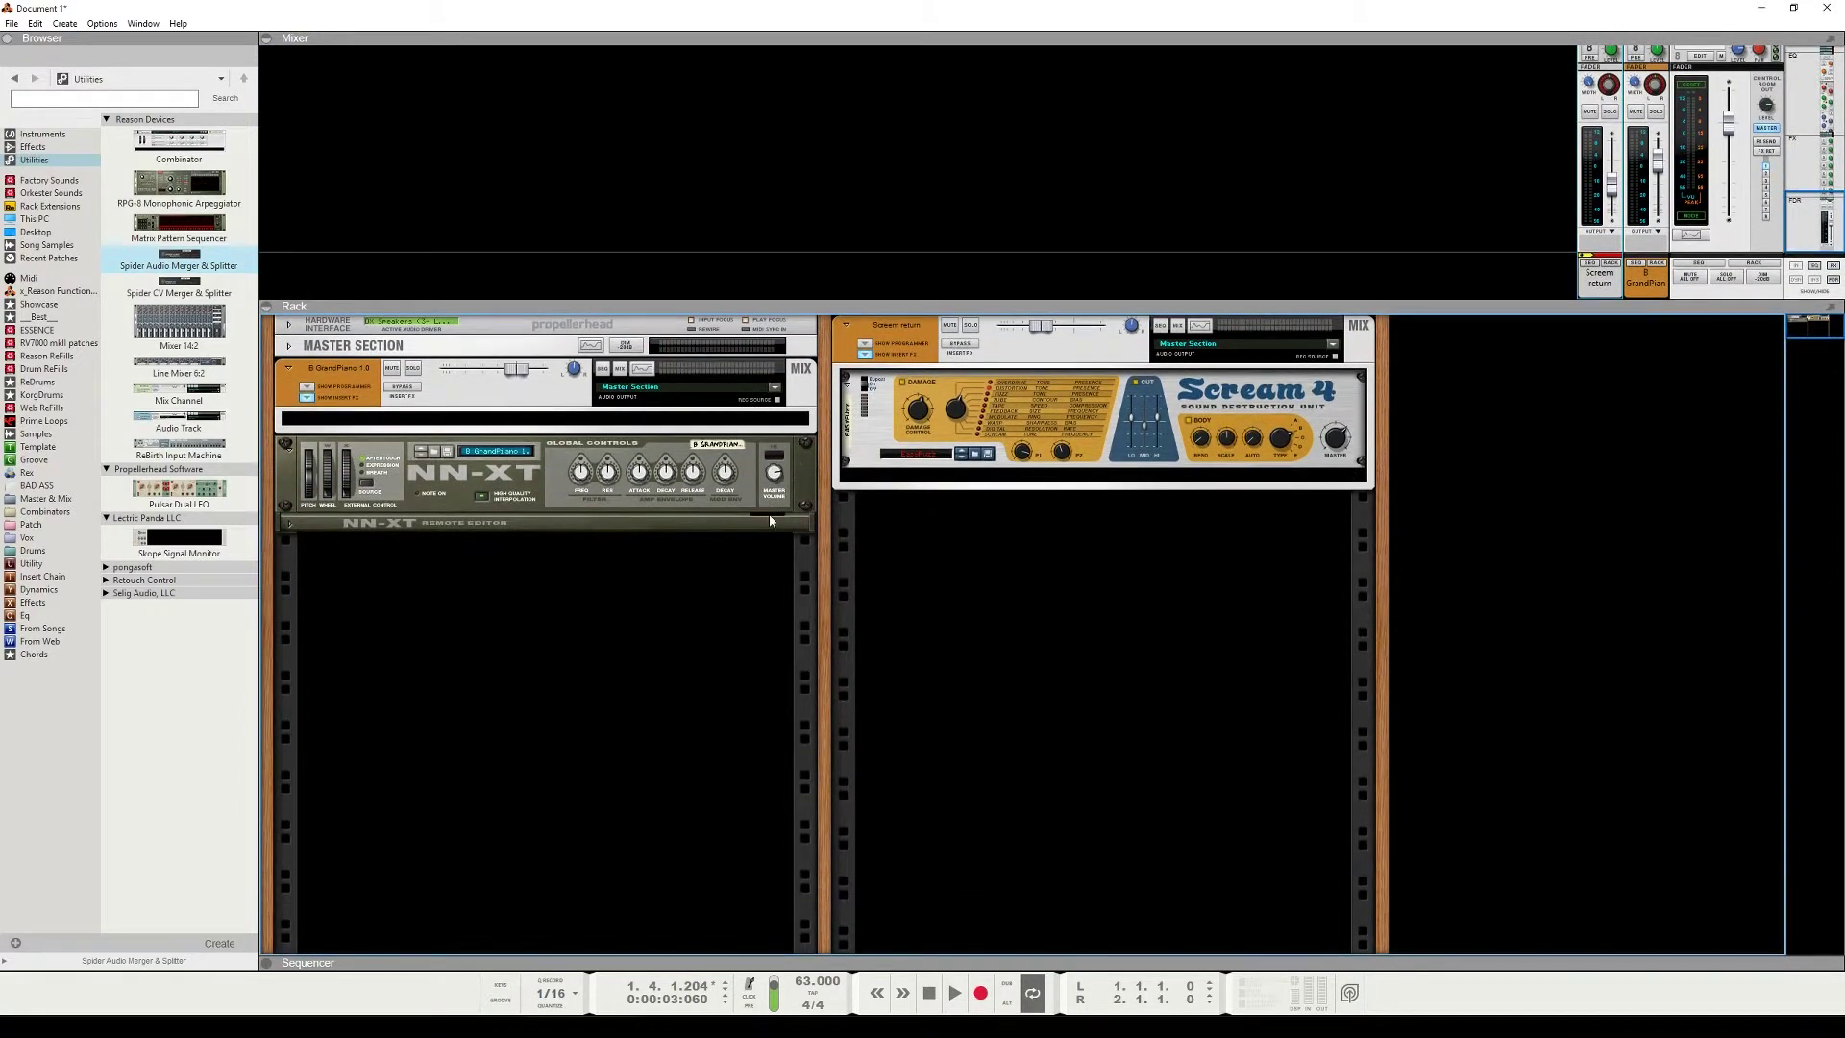
{"action": "key", "text": "Tab"}
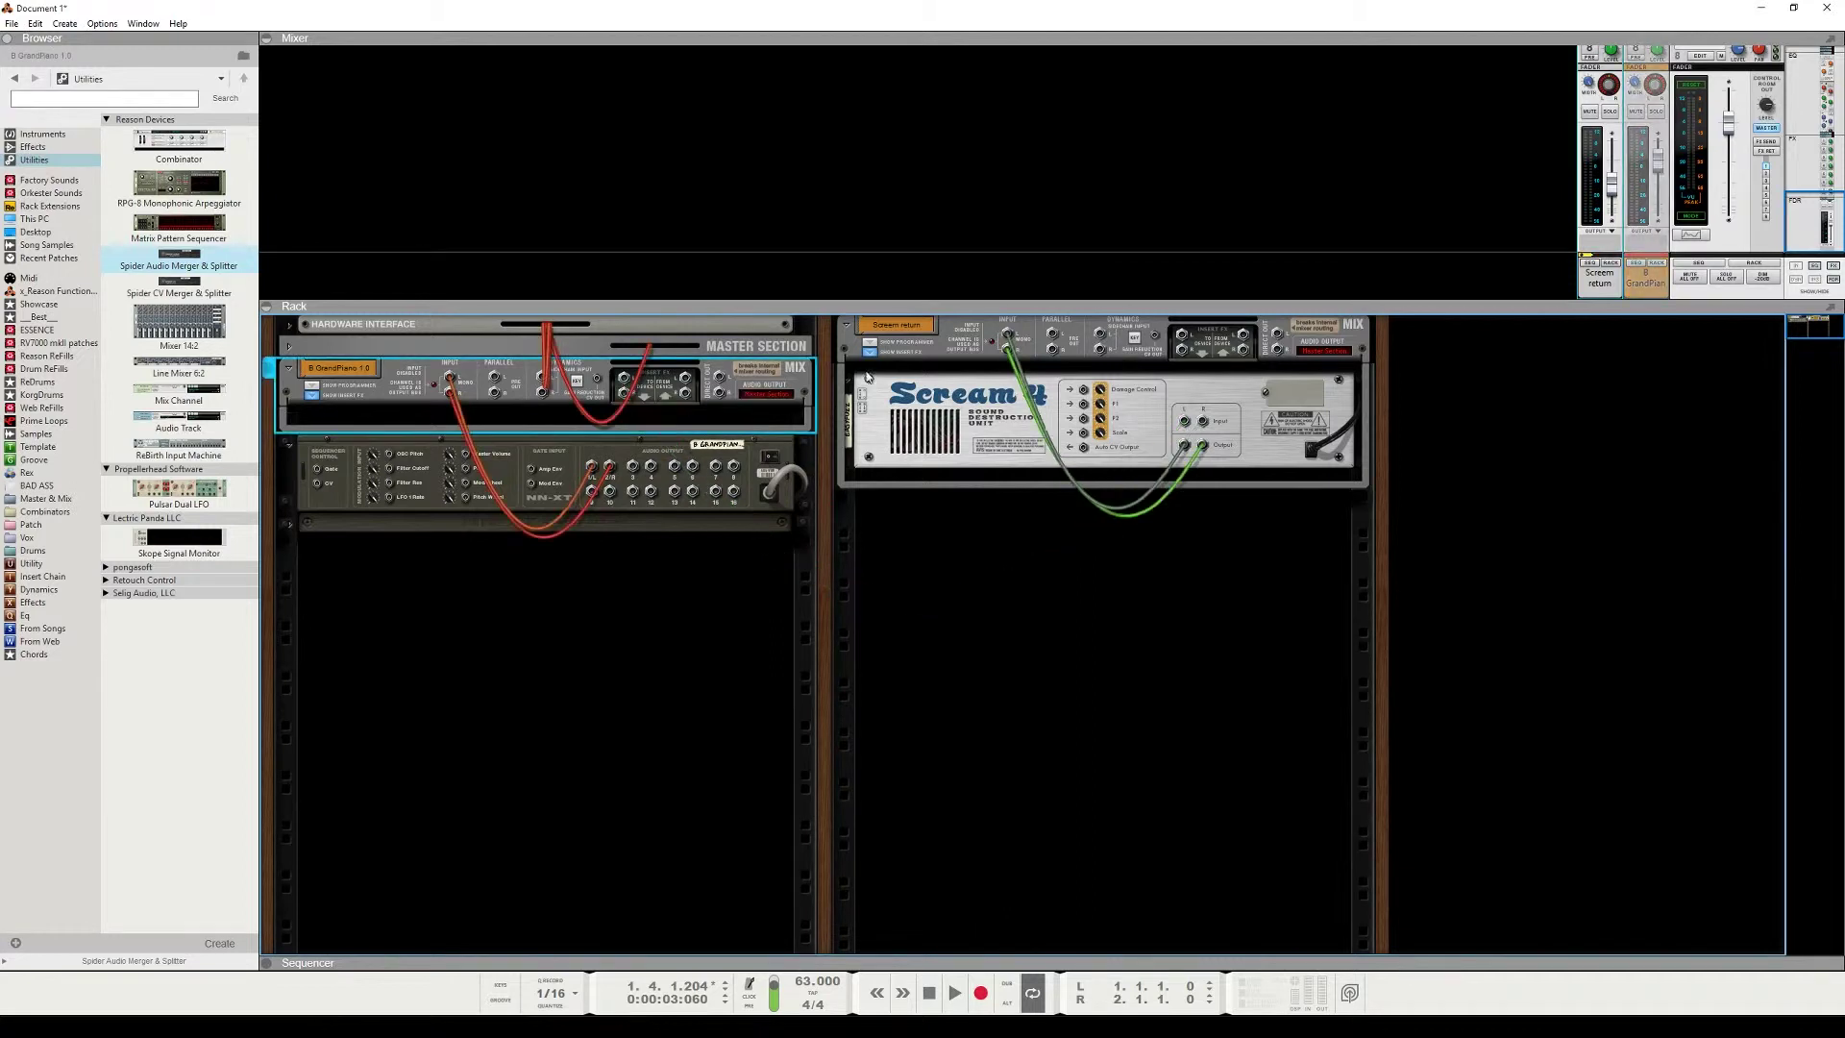
{"action": "left_click", "coordinate": [1050, 400]}
{"action": "left_click_drag", "start_coordinate": [1051, 401], "coordinate": [1014, 574]}
{"action": "left_click", "coordinate": [958, 343]}
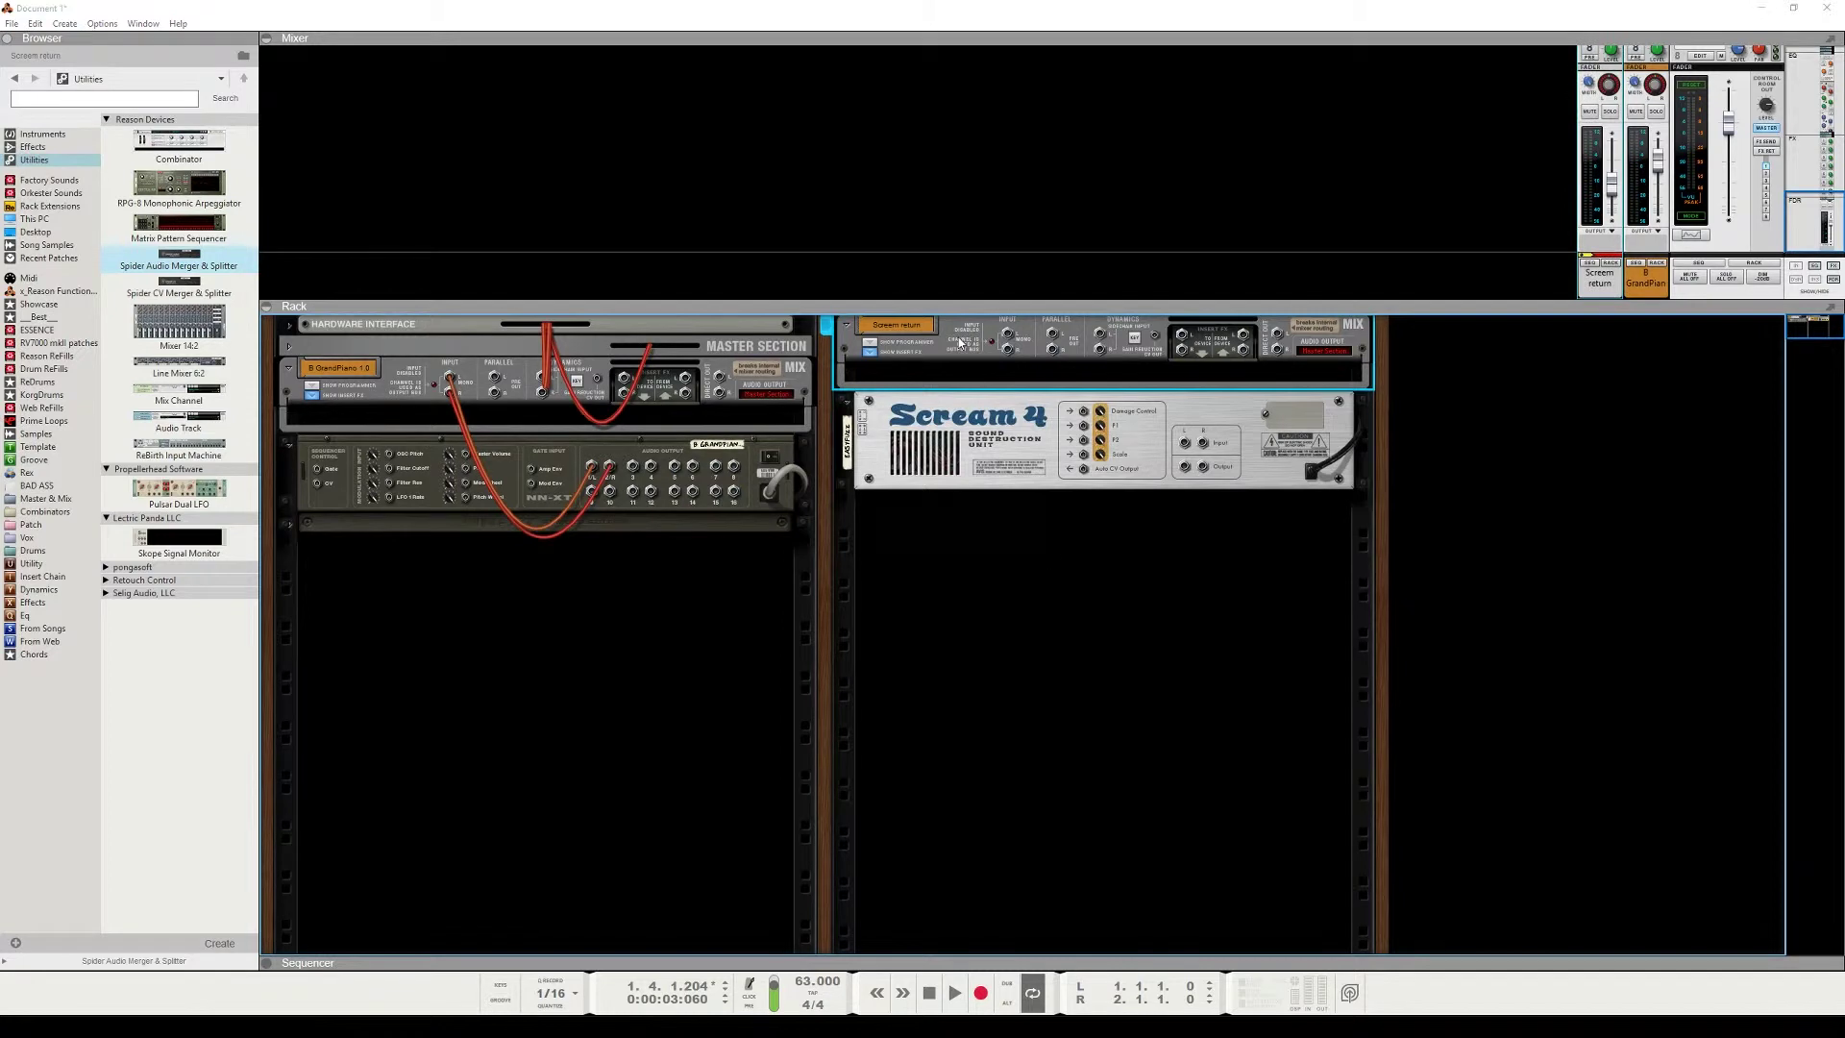
{"action": "key", "text": "Delete"}
{"action": "left_click", "coordinate": [891, 542]}
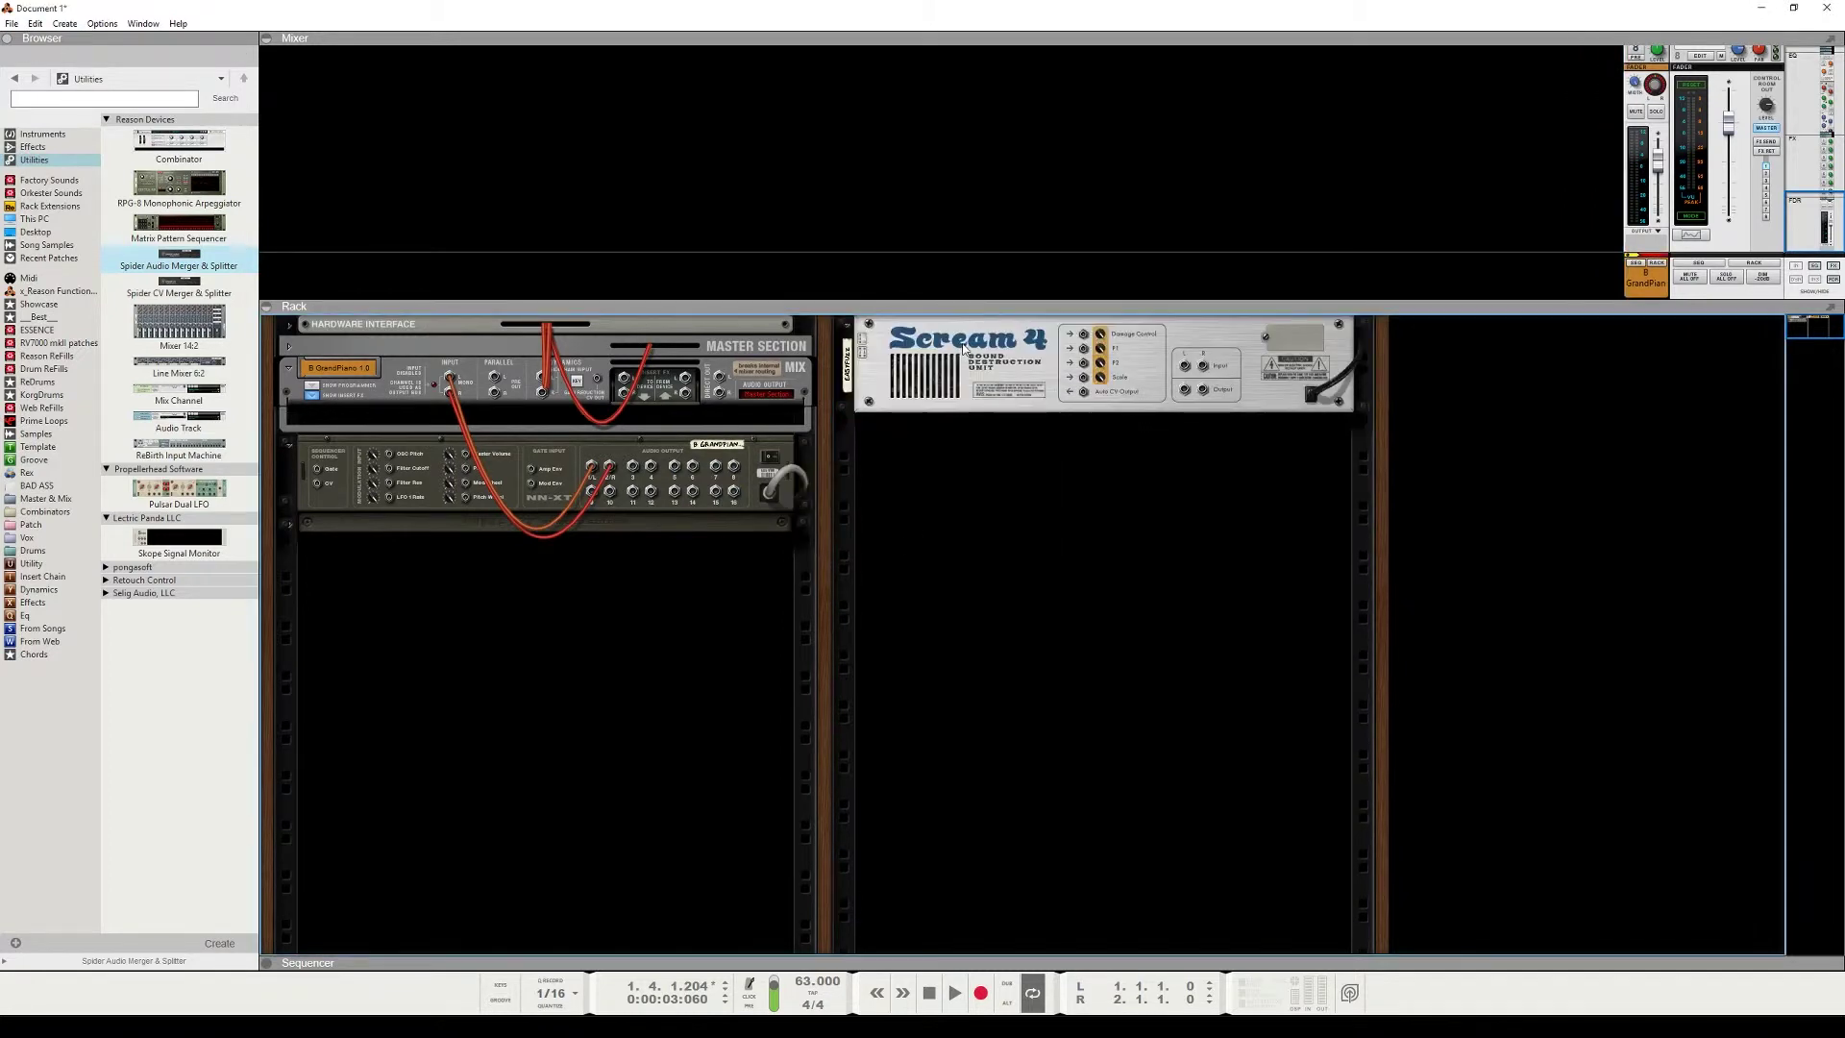
Place Scream 4 in the B GrandPiano channel's insert section and add a Line Mixer 6:2 above it.
{"action": "left_click_drag", "start_coordinate": [966, 375], "coordinate": [729, 430]}
{"action": "left_click_drag", "start_coordinate": [179, 373], "coordinate": [586, 419]}
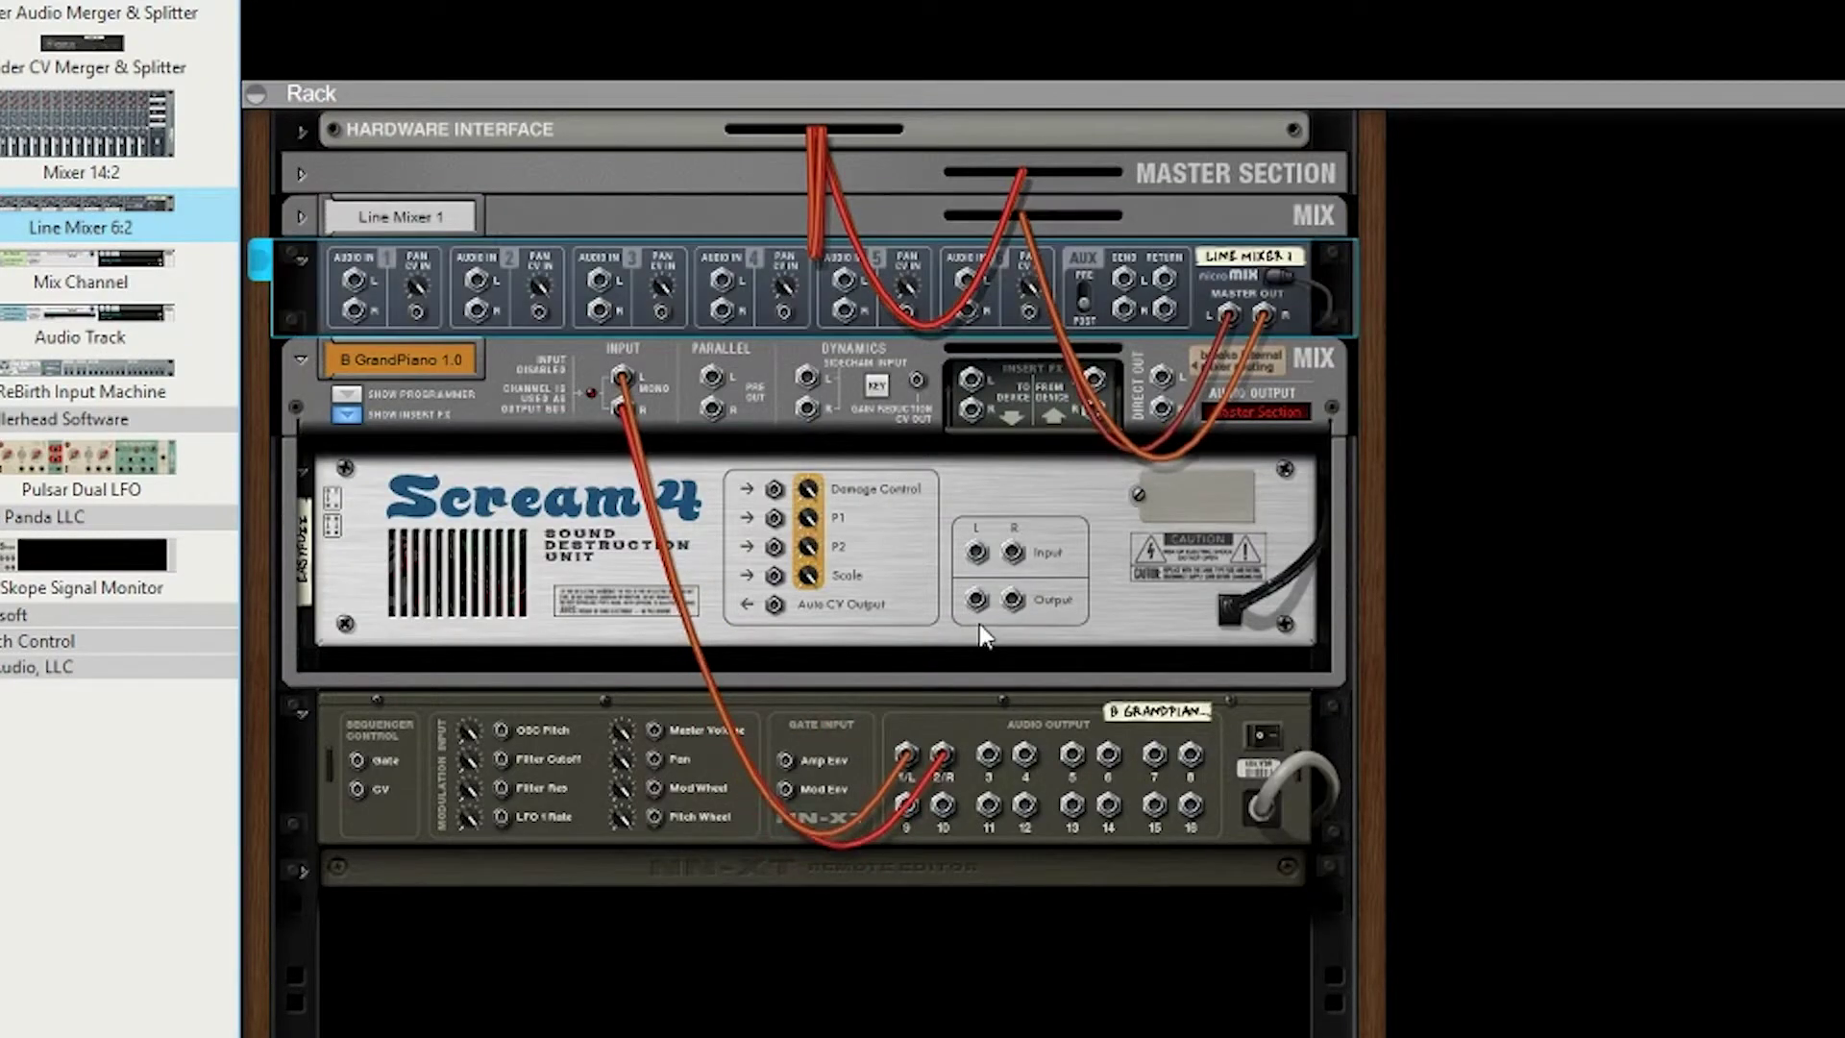
{"action": "left_click_drag", "start_coordinate": [416, 315], "coordinate": [480, 462]}
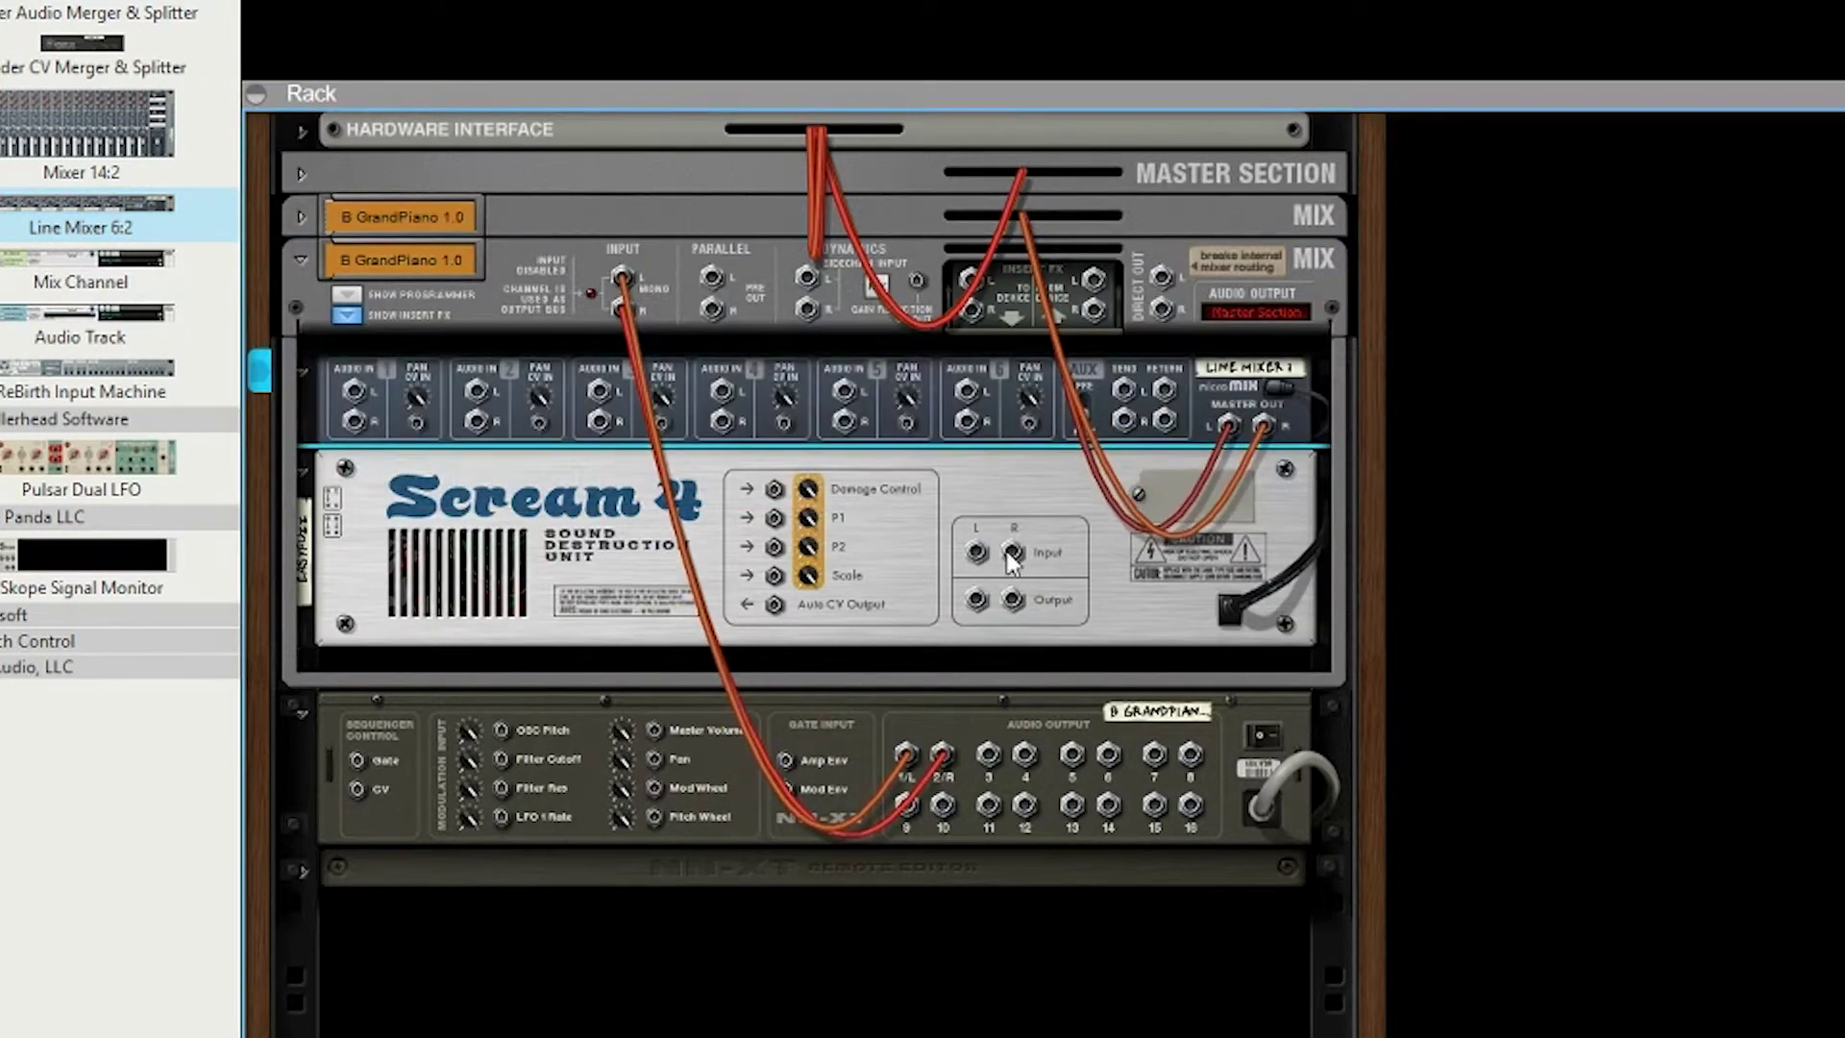
Feed Scream 4 from the channel's insert send, and patch the NN-XT and Scream 4 outputs into Line Mixer 1's channels 1 and 2.
{"action": "left_click_drag", "start_coordinate": [971, 280], "coordinate": [976, 555]}
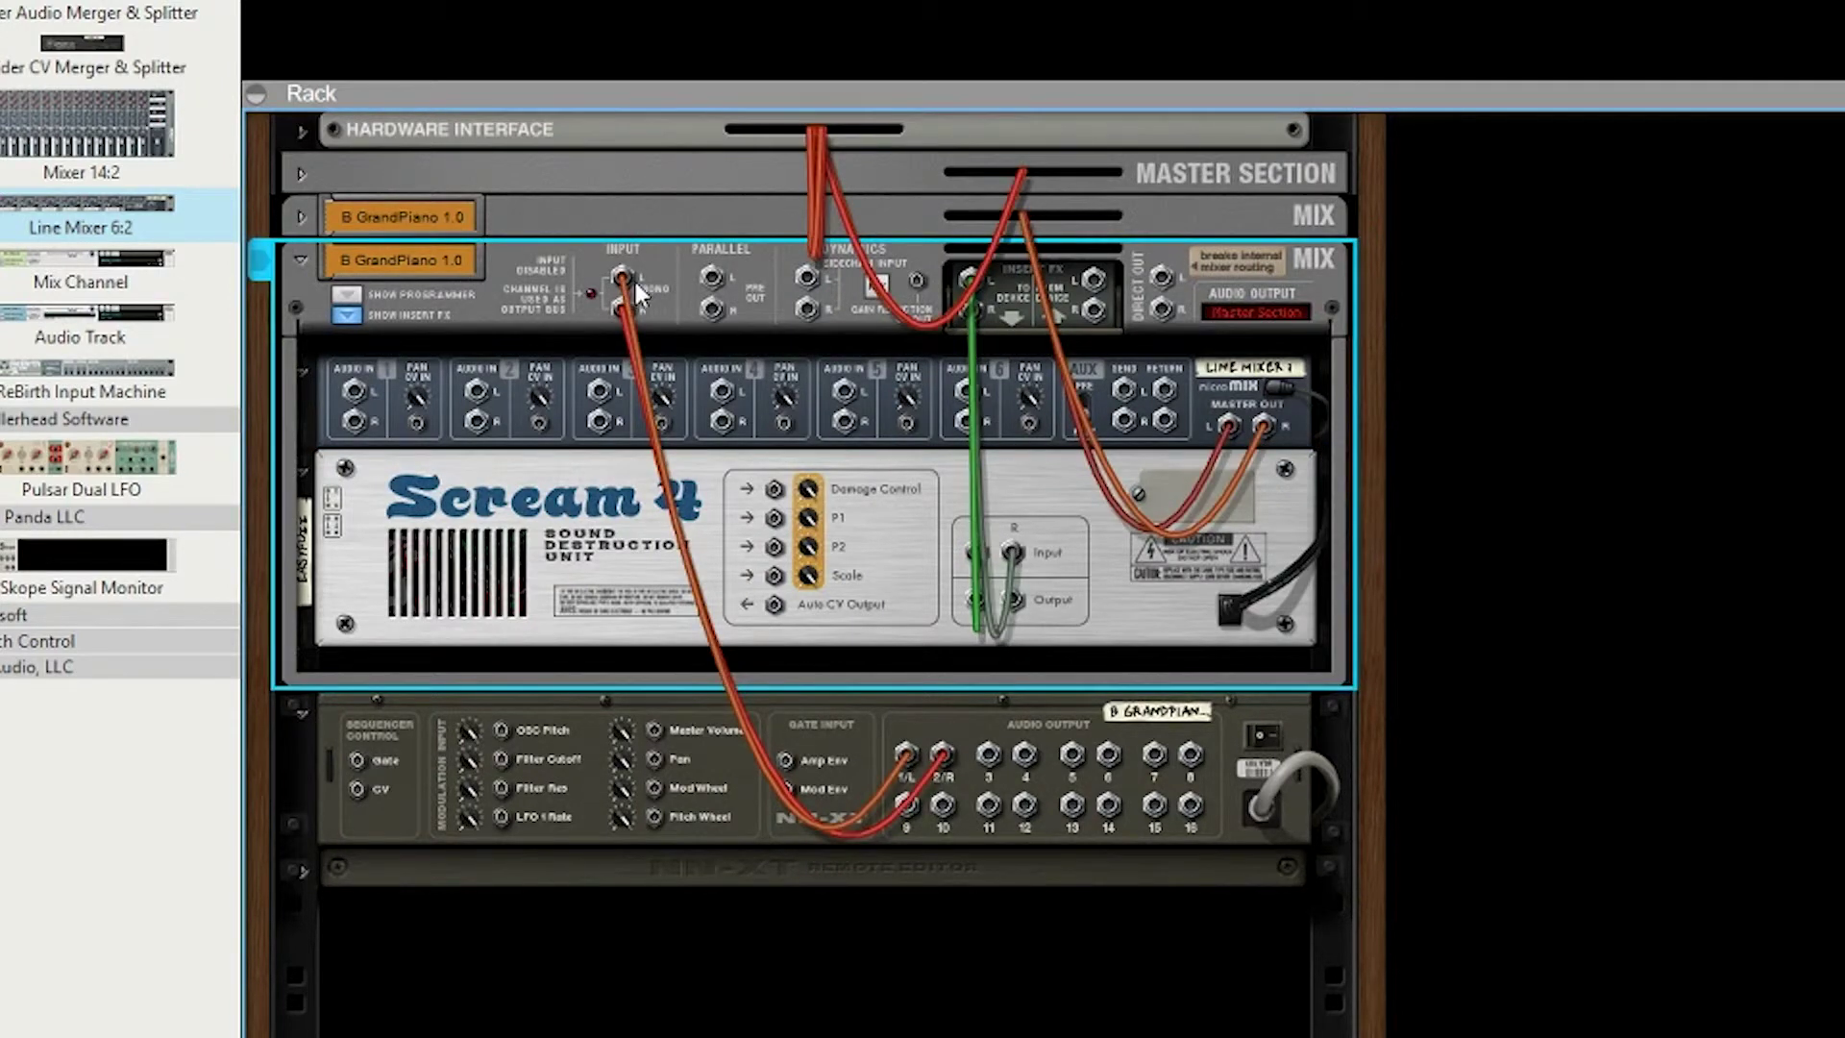
{"action": "left_click_drag", "start_coordinate": [623, 281], "coordinate": [744, 591]}
{"action": "left_click_drag", "start_coordinate": [905, 753], "coordinate": [354, 390]}
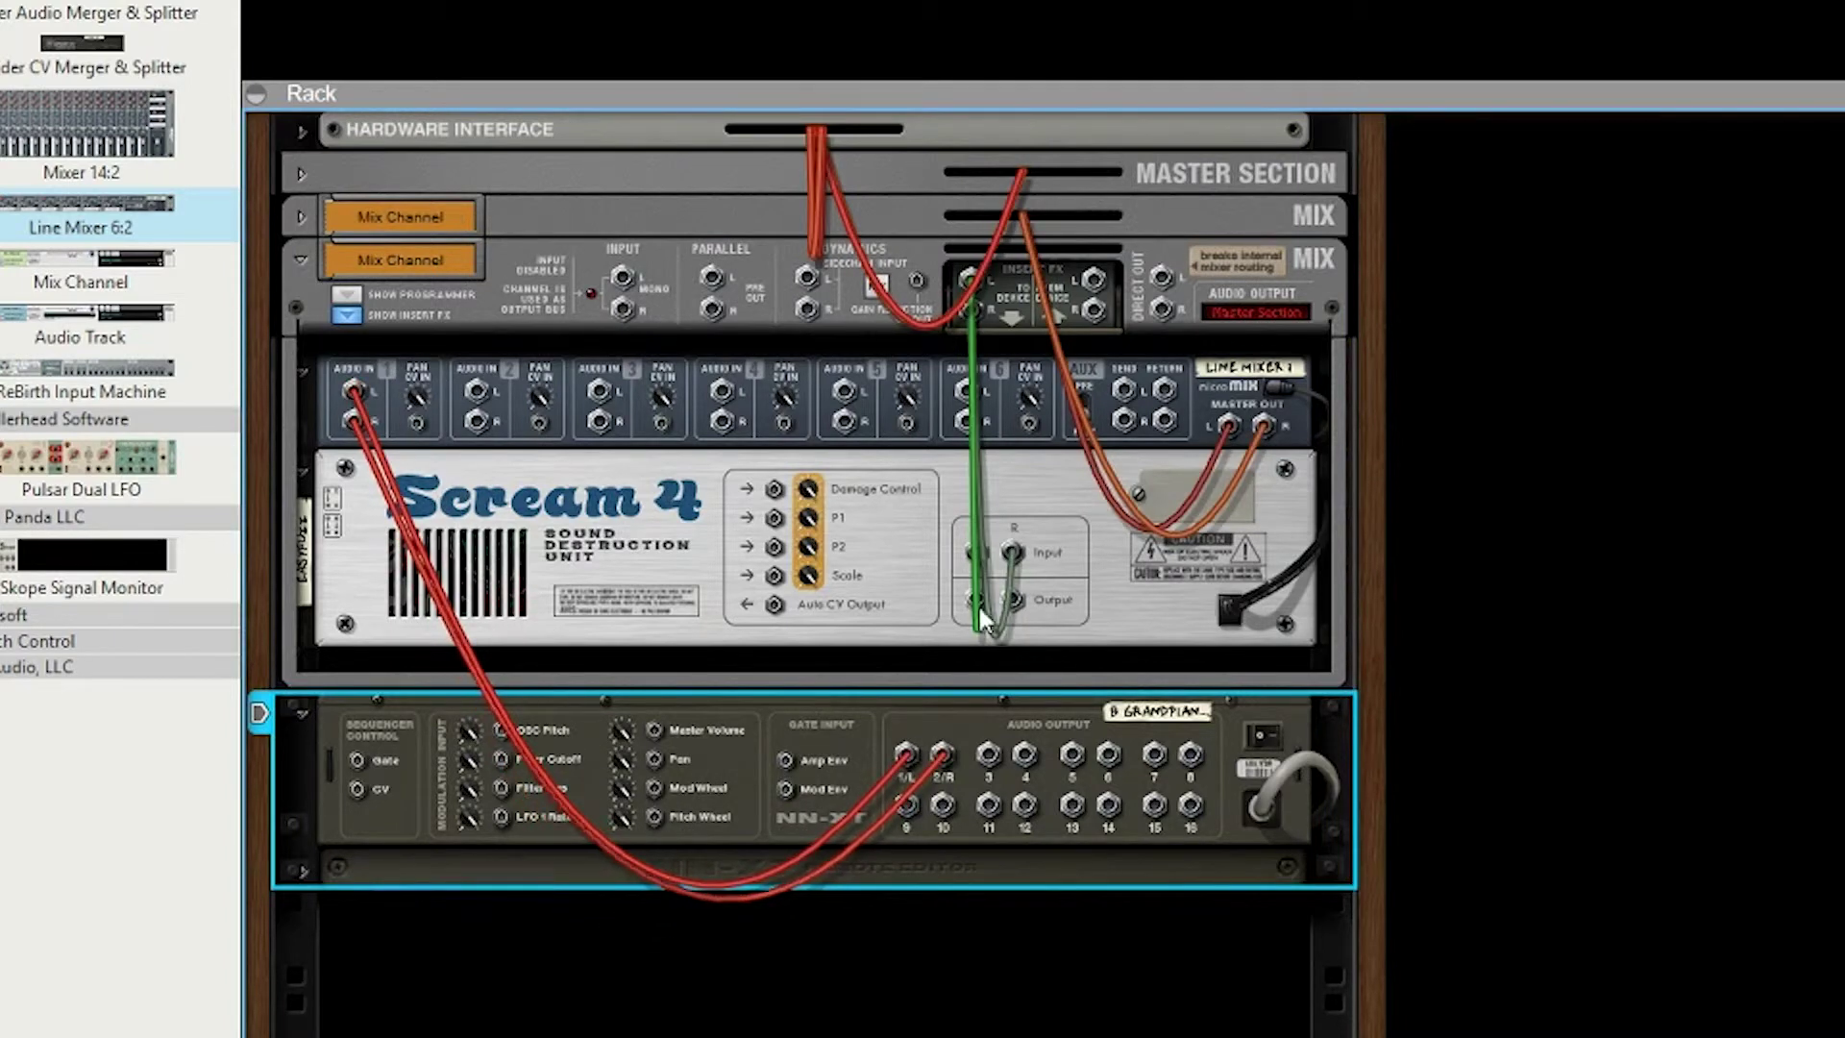
{"action": "left_click_drag", "start_coordinate": [975, 598], "coordinate": [476, 390]}
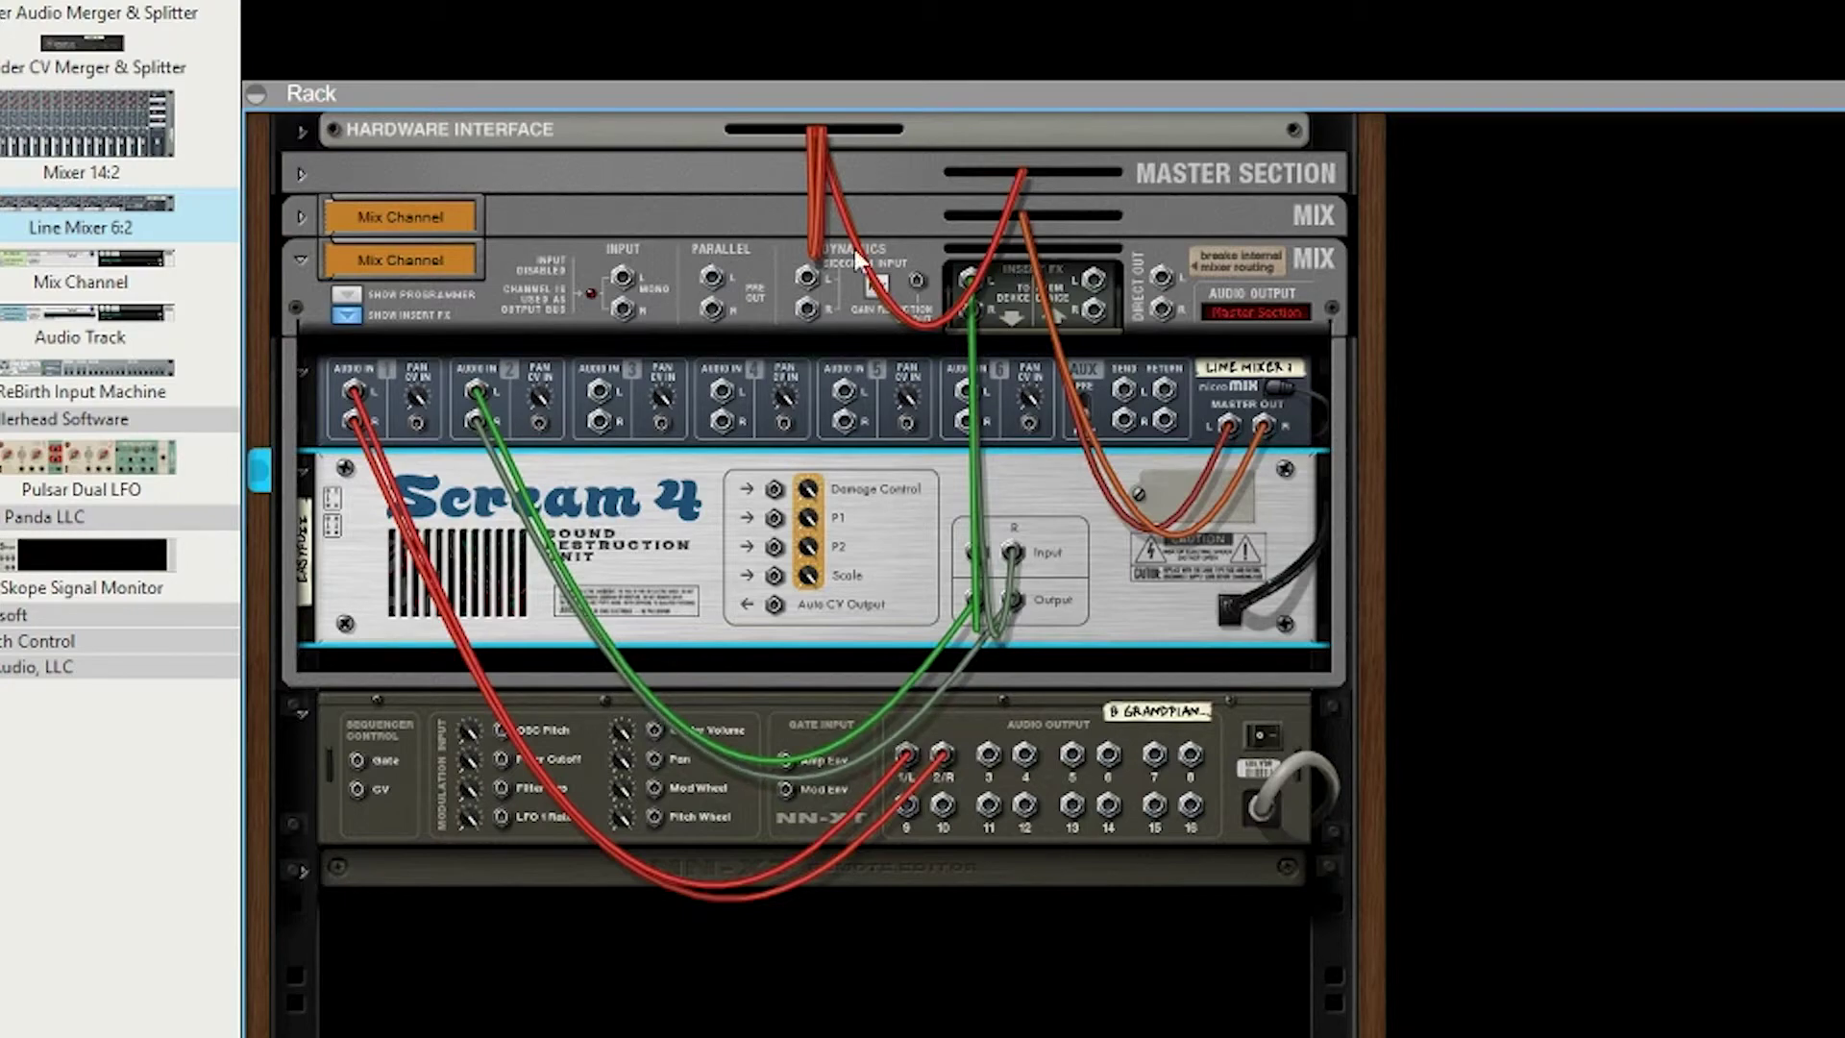
Delete the line mixer's extra mix channel and connect Line Mixer 1's master out to the remaining mix channel's input.
{"action": "left_click", "coordinate": [304, 218]}
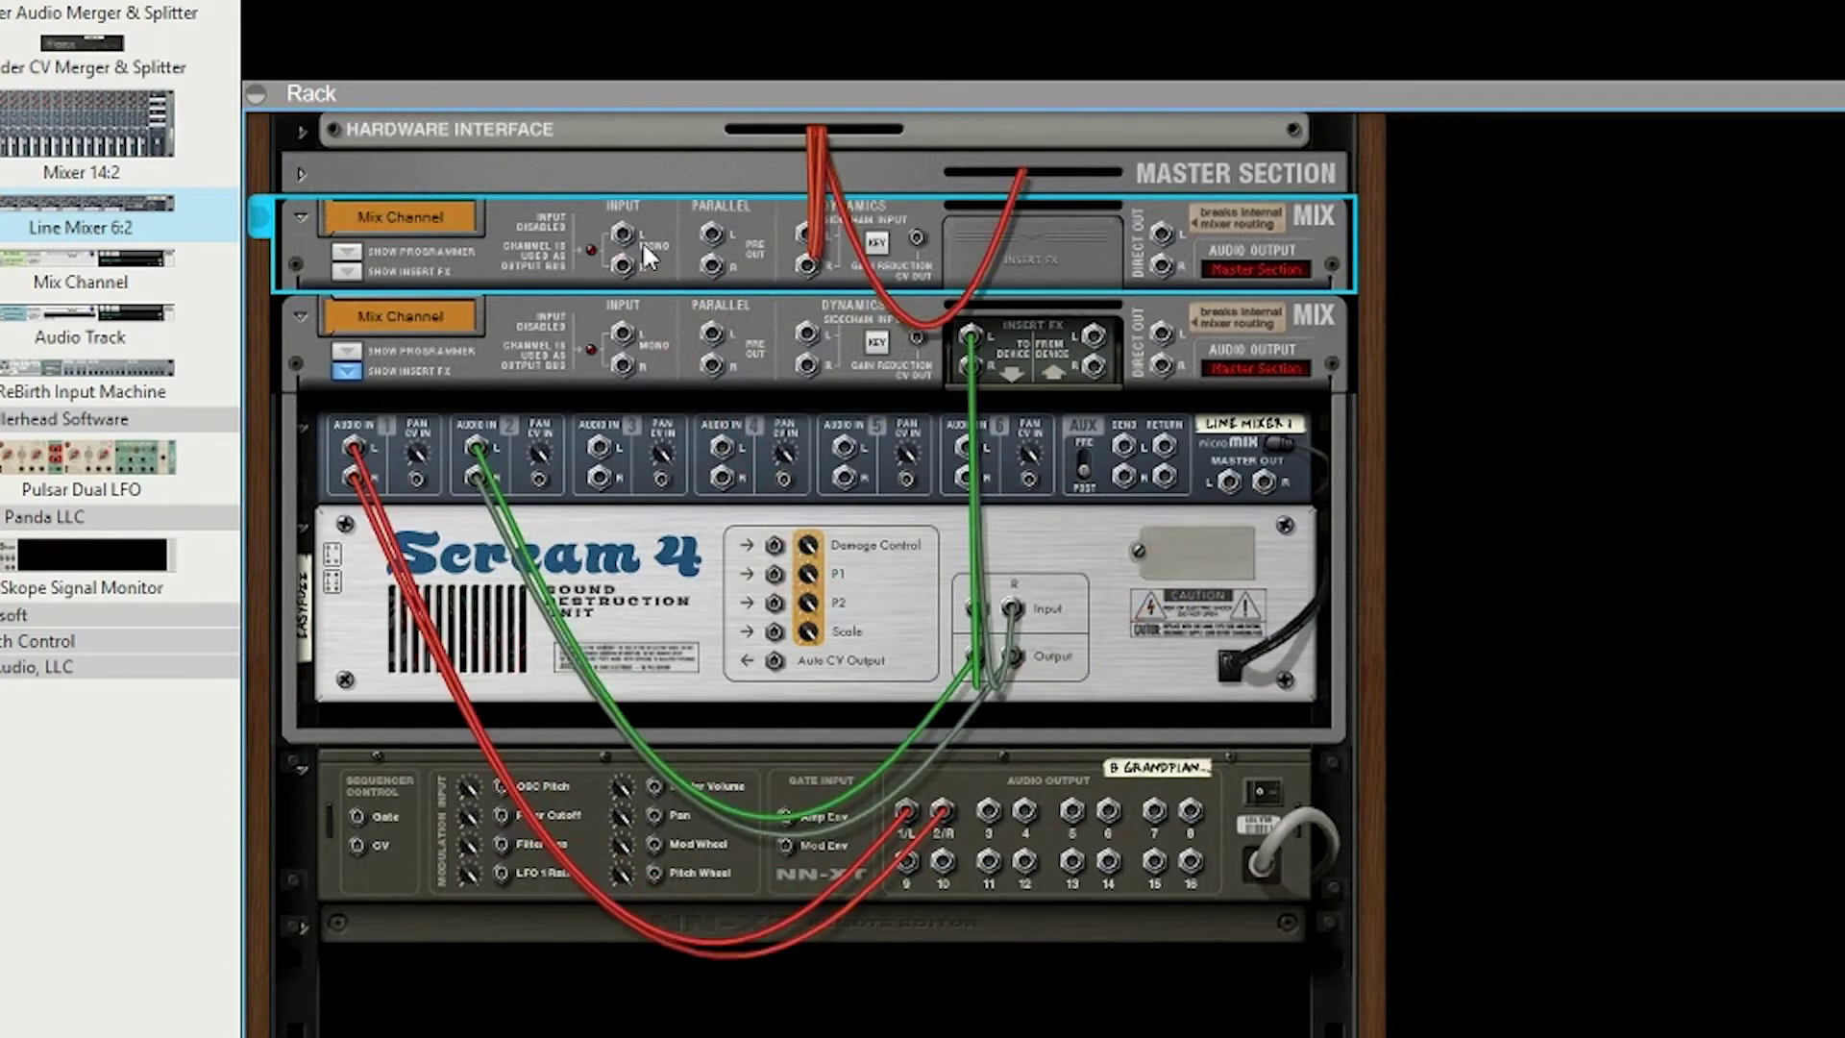
{"action": "key", "text": "Delete"}
{"action": "left_click", "coordinate": [1528, 567]}
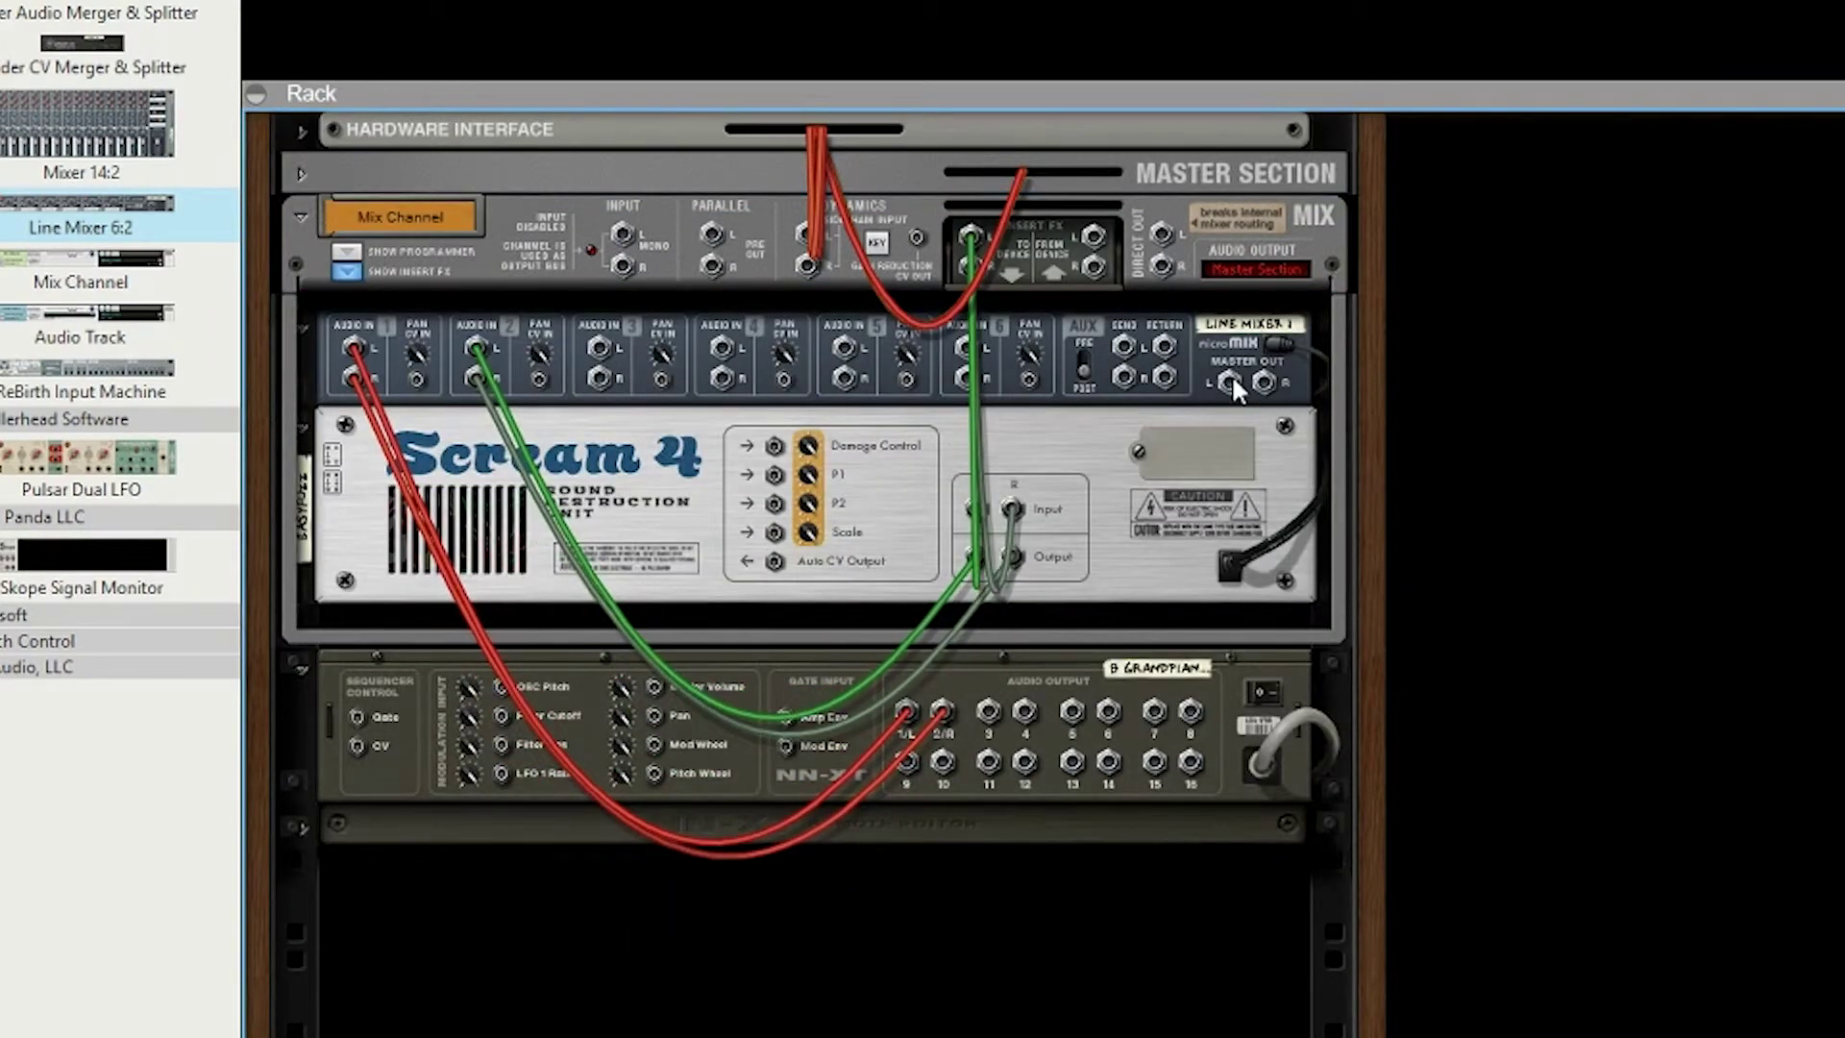
{"action": "left_click_drag", "start_coordinate": [1232, 380], "coordinate": [625, 239]}
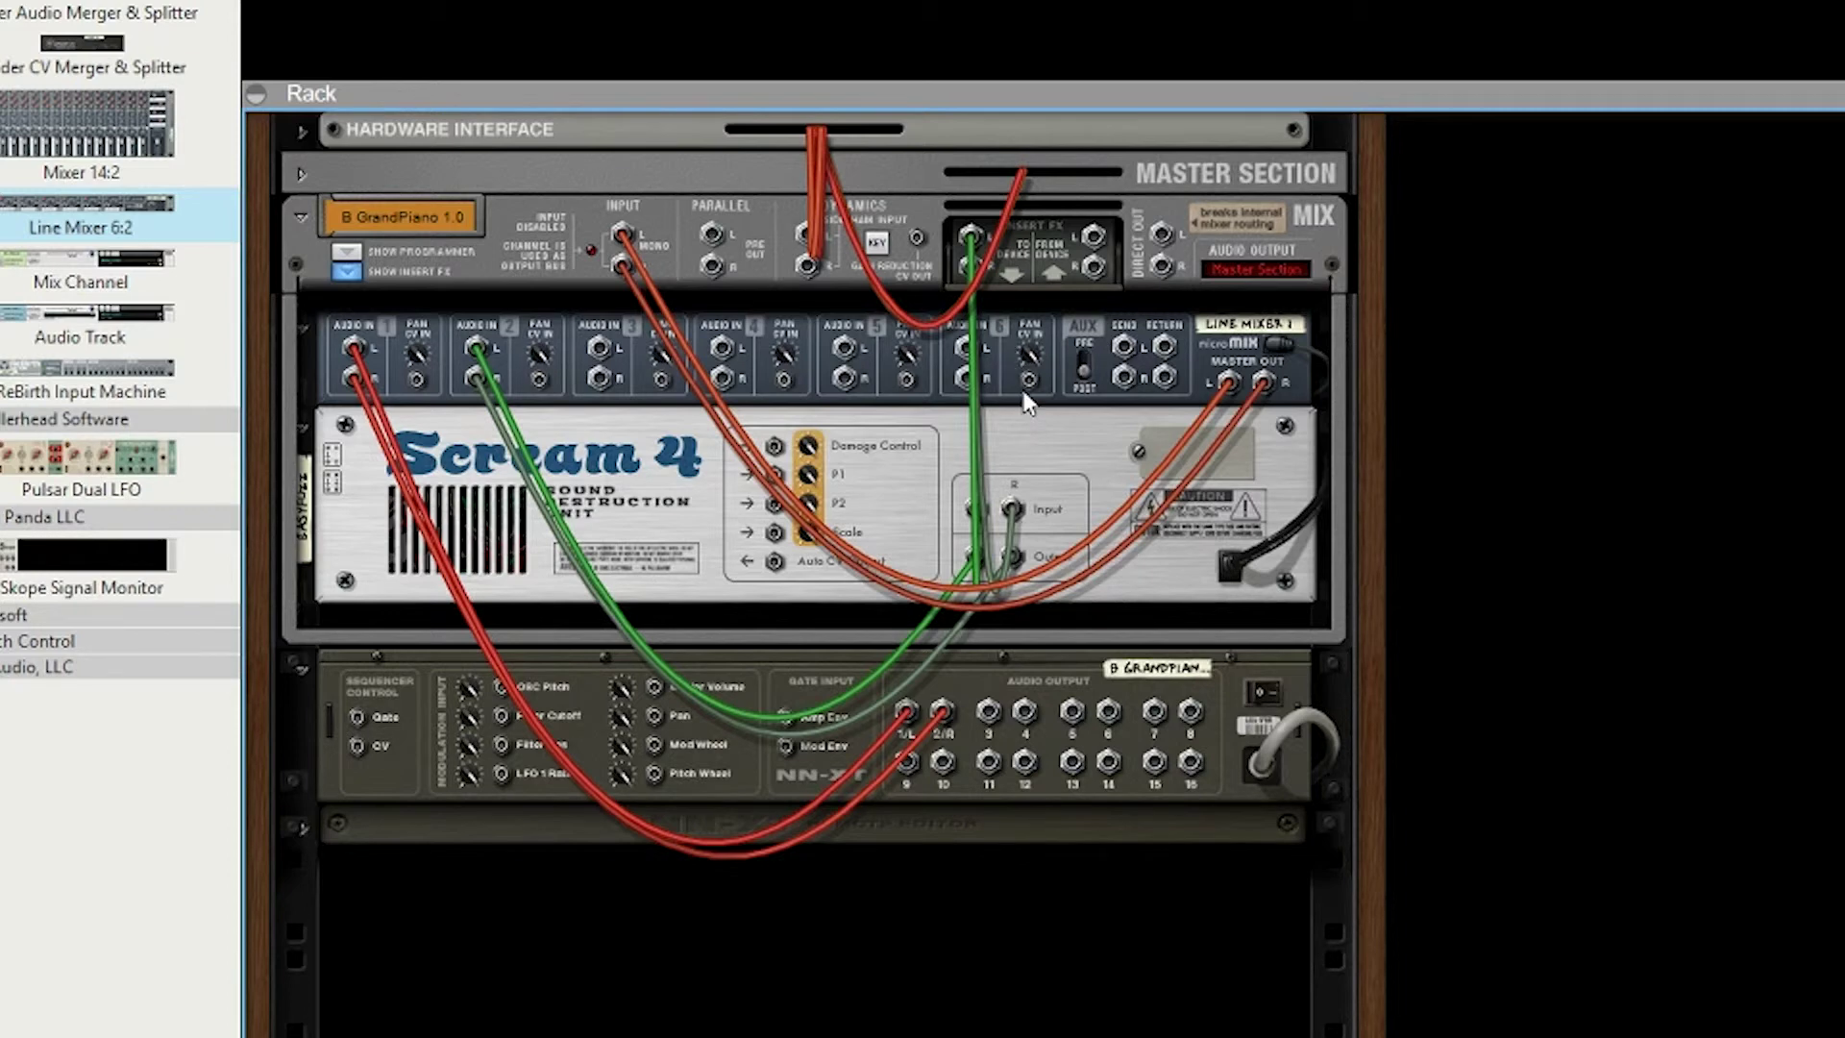
Start playback of the piano setup that has a line mixer and RV7000 reverb as channel inserts.
{"action": "mouse_move", "coordinate": [1216, 1024]}
{"action": "left_mouse_down"}
{"action": "mouse_move", "coordinate": [1207, 658]}
{"action": "mouse_move", "coordinate": [1211, 1027]}
{"action": "left_mouse_up"}
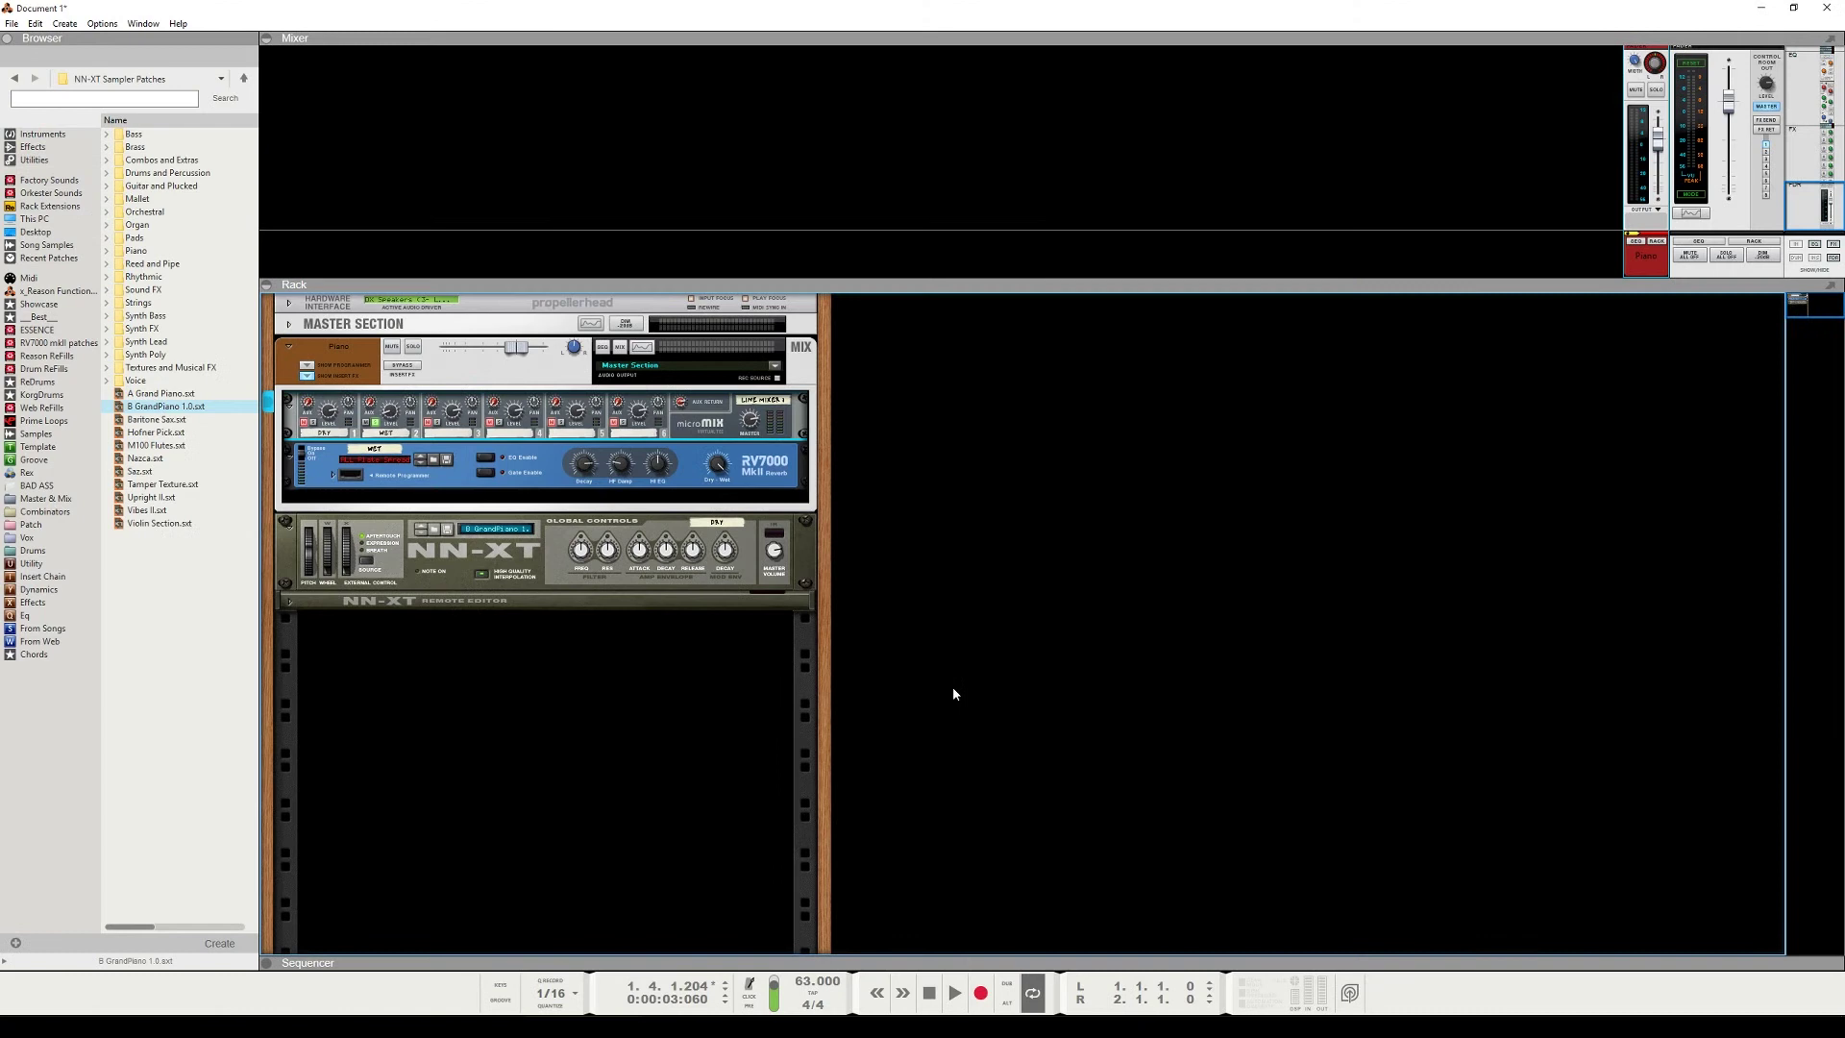
{"action": "left_click", "coordinate": [955, 998]}
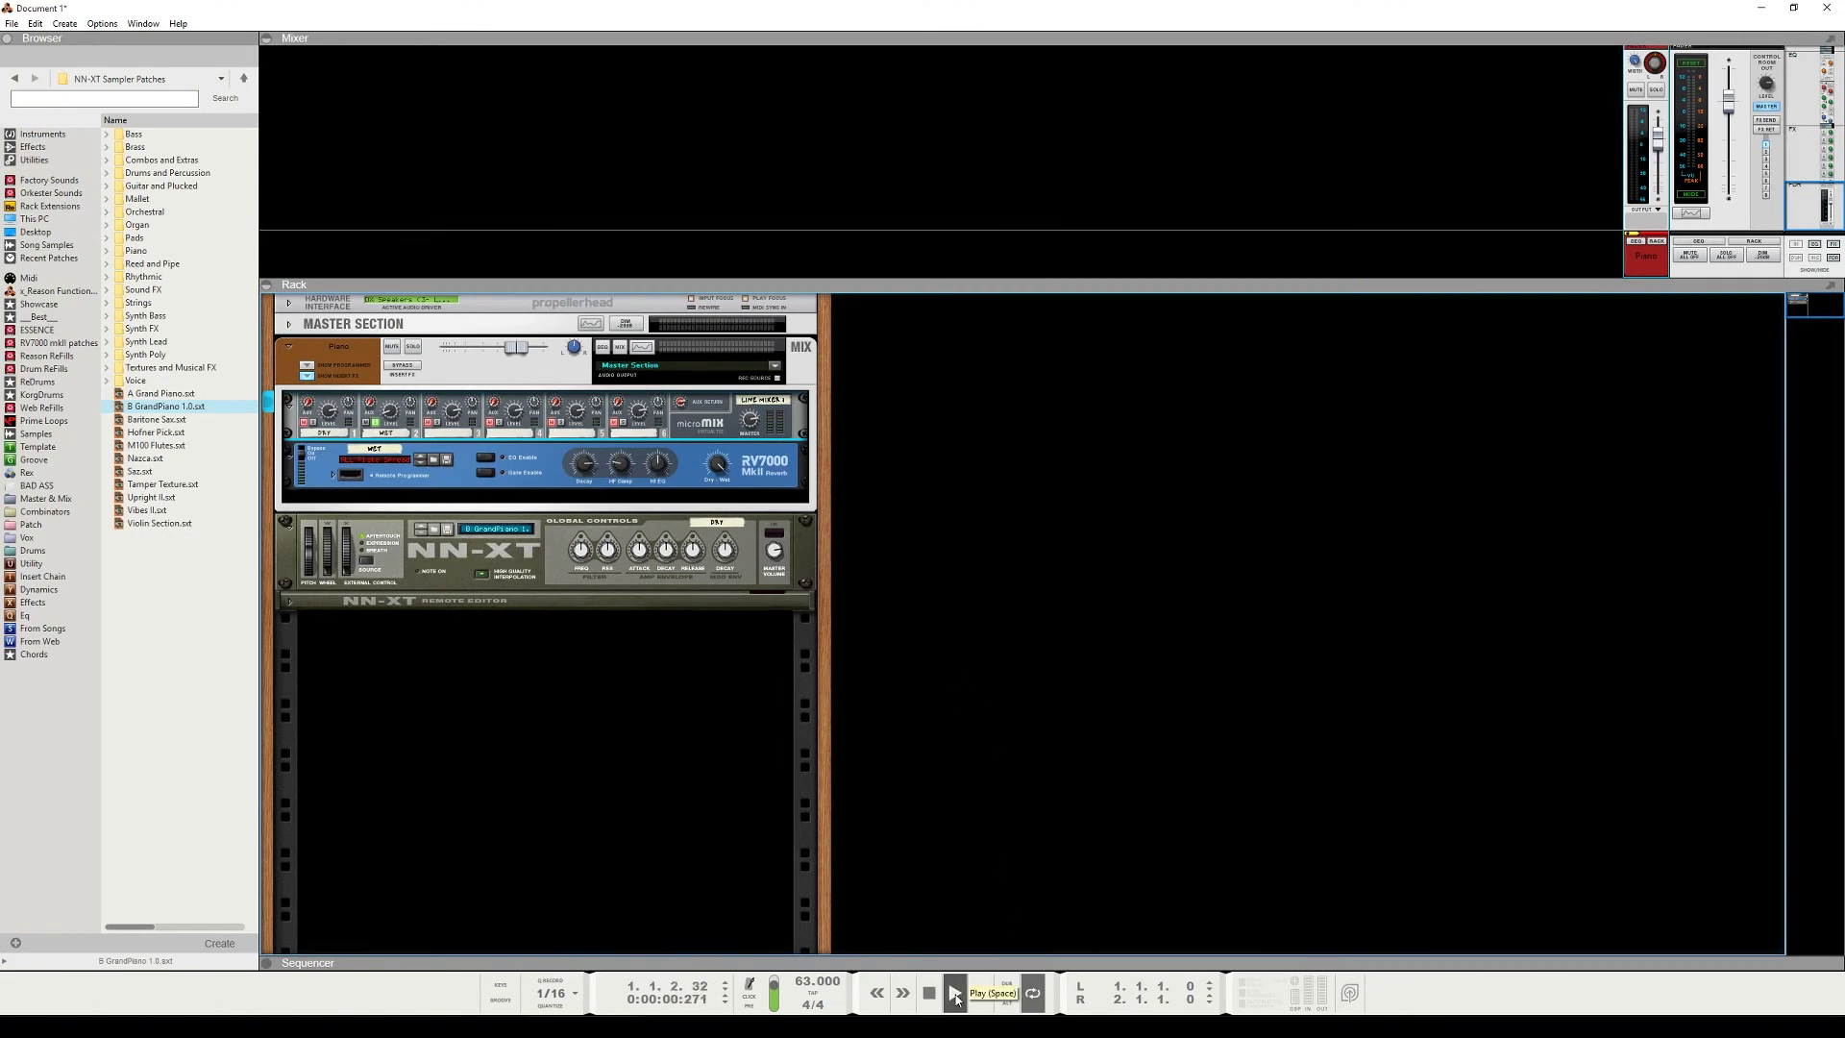